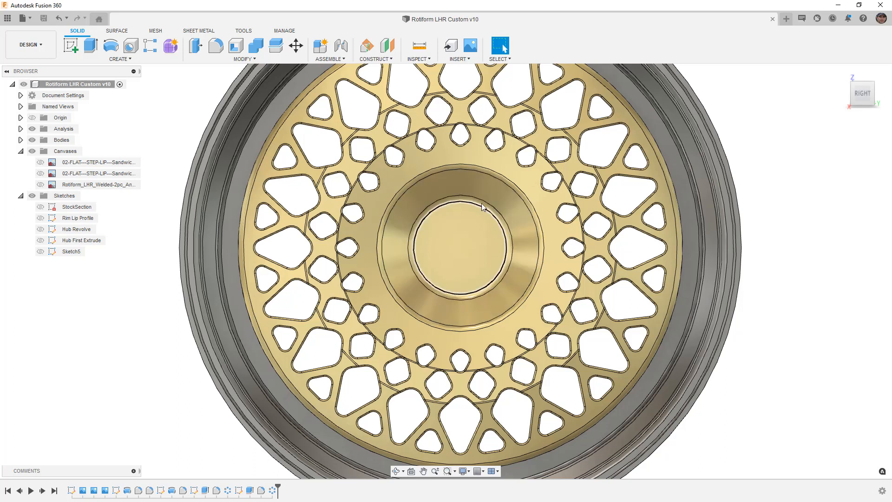
- Show the Rotiform_LHR_Welded reference canvas and hide the Front Rim Lip, Rear Rim Lip and Hub bodies
{"action": "left_click", "coordinate": [40, 184]}
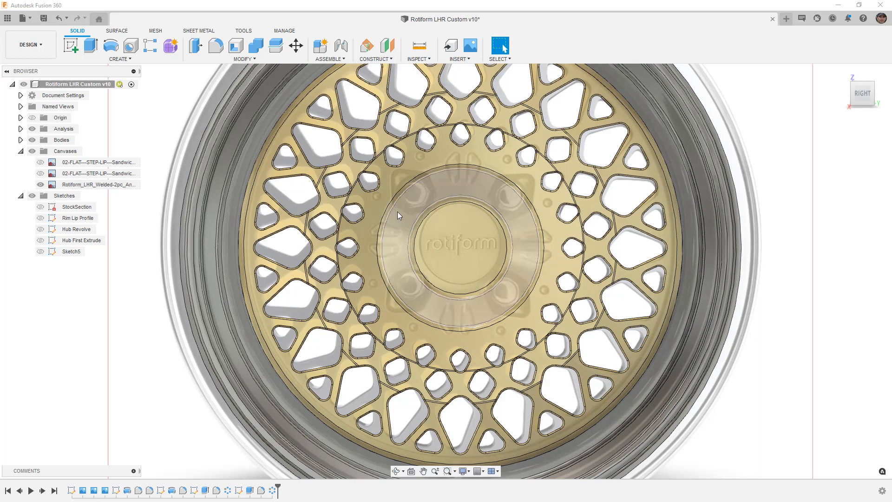
{"action": "left_click", "coordinate": [20, 140]}
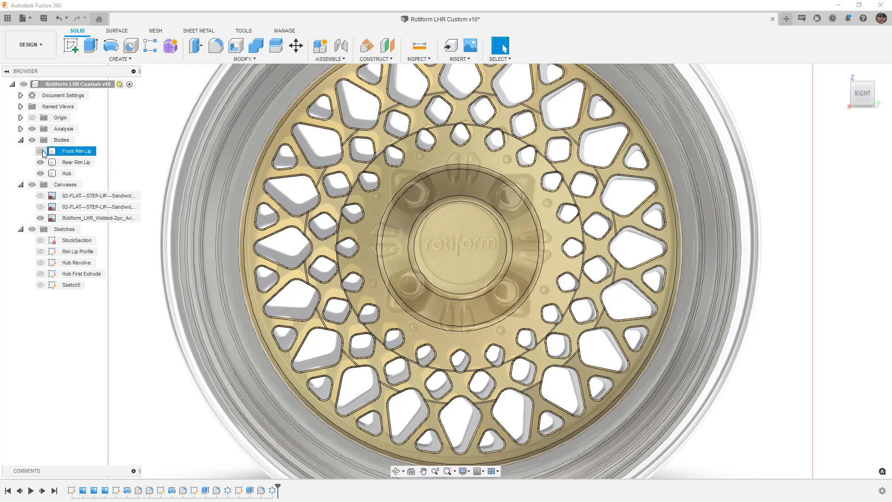
{"action": "left_click", "coordinate": [41, 175]}
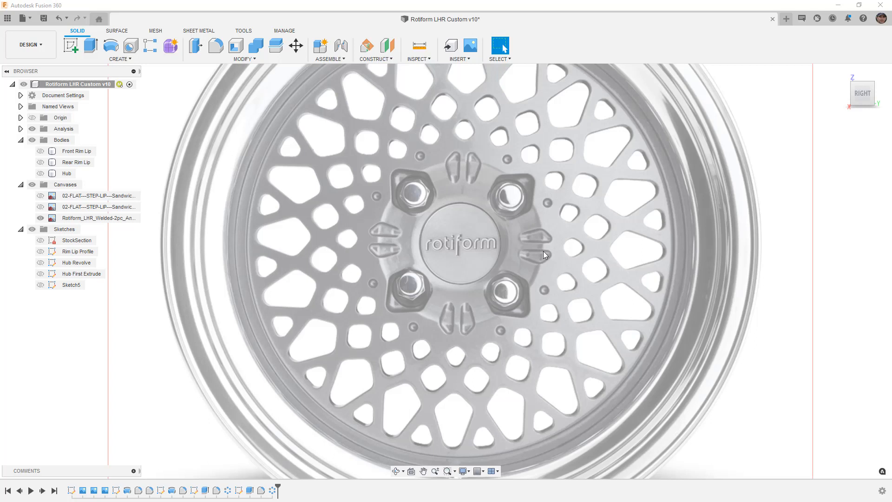
{"action": "scroll", "coordinate": [546, 238], "scroll_direction": "up", "scroll_amount": 2}
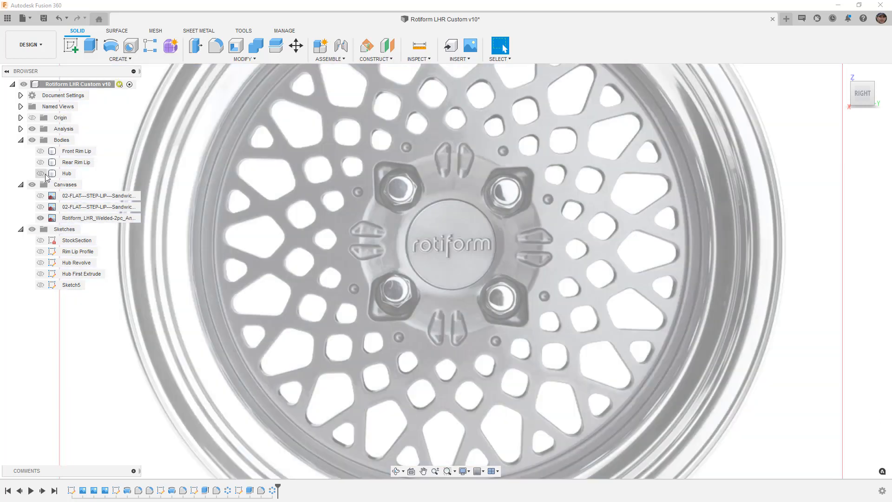
- Turn the Hub body's visibility back on so it overlays the reference canvas around the centre
{"action": "left_click", "coordinate": [40, 174]}
{"action": "left_click", "coordinate": [361, 247]}
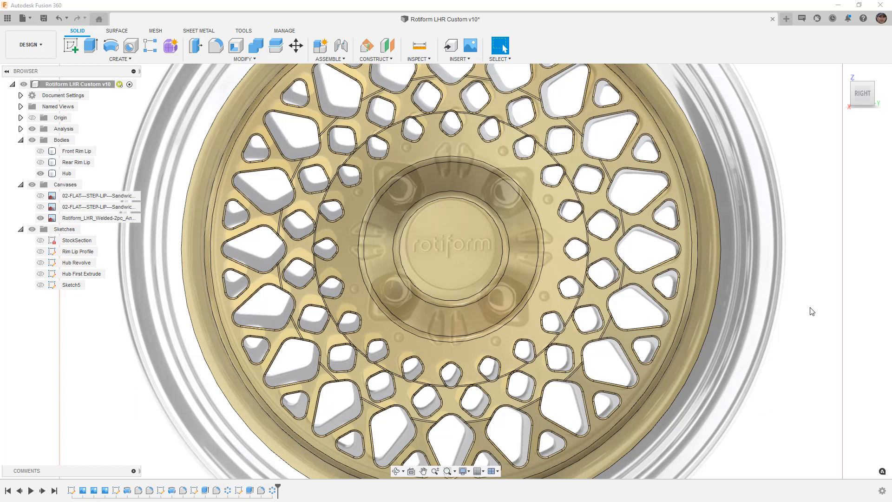
{"action": "left_click", "coordinate": [548, 244]}
{"action": "scroll", "coordinate": [547, 244], "scroll_direction": "up", "scroll_amount": 3}
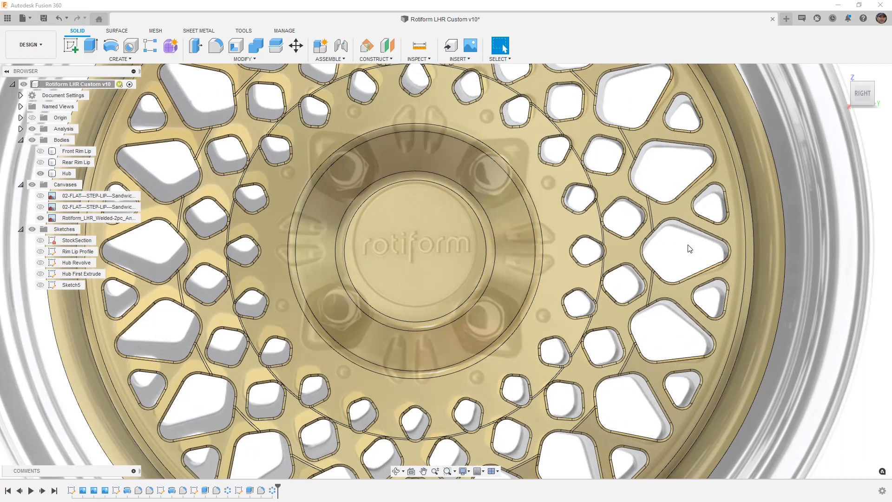
{"action": "scroll", "coordinate": [521, 244], "scroll_direction": "up", "scroll_amount": 2}
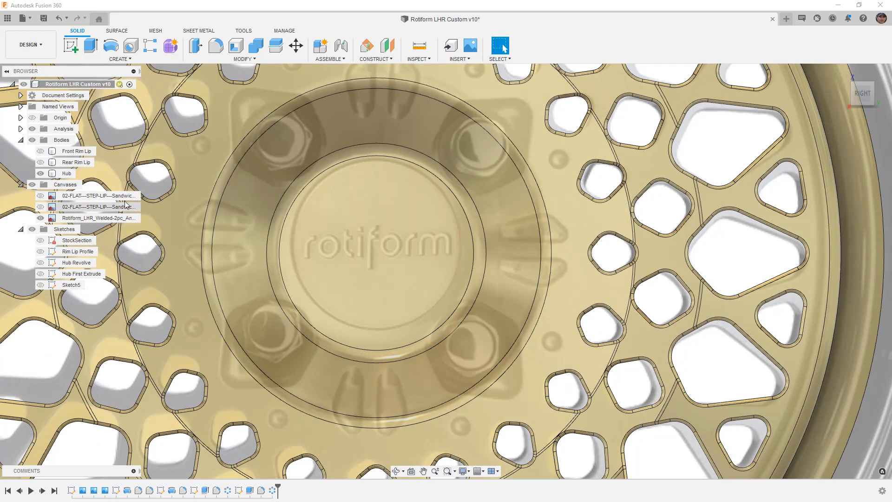
- Start a new sketch on the YZ origin plane lying behind the hub's centre face
{"action": "left_click", "coordinate": [71, 45]}
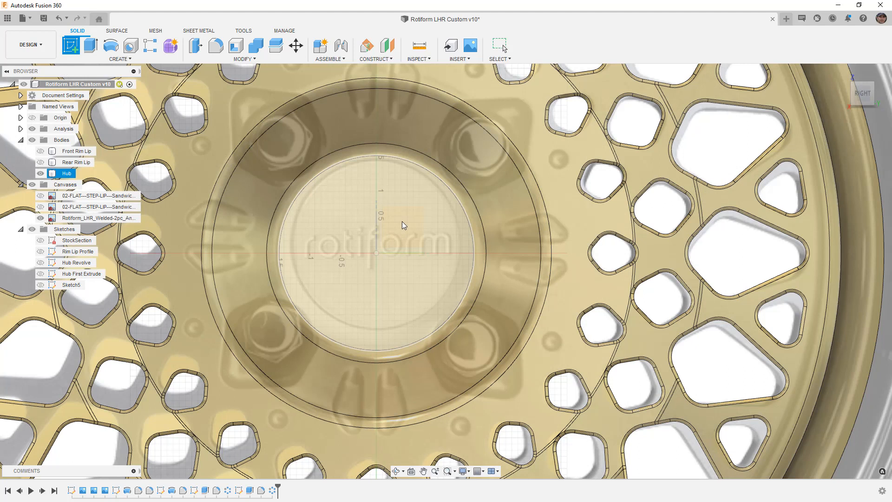
{"action": "left_click", "coordinate": [403, 221]}
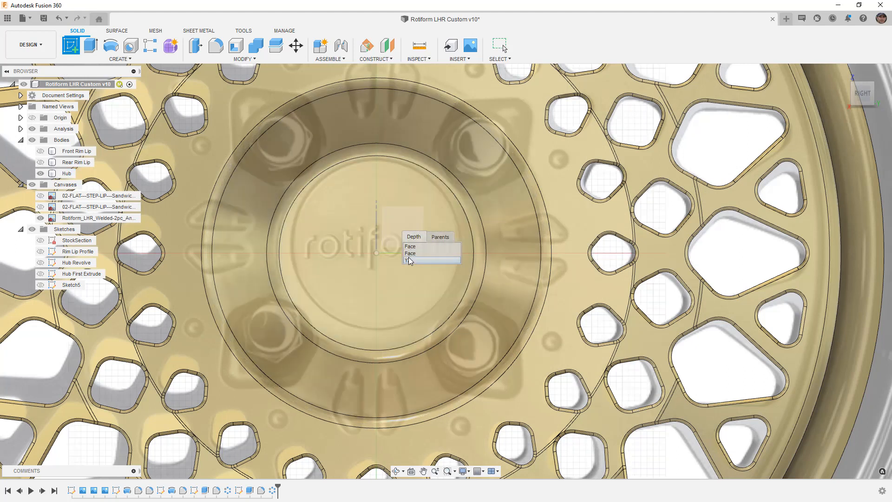
{"action": "left_click", "coordinate": [410, 261]}
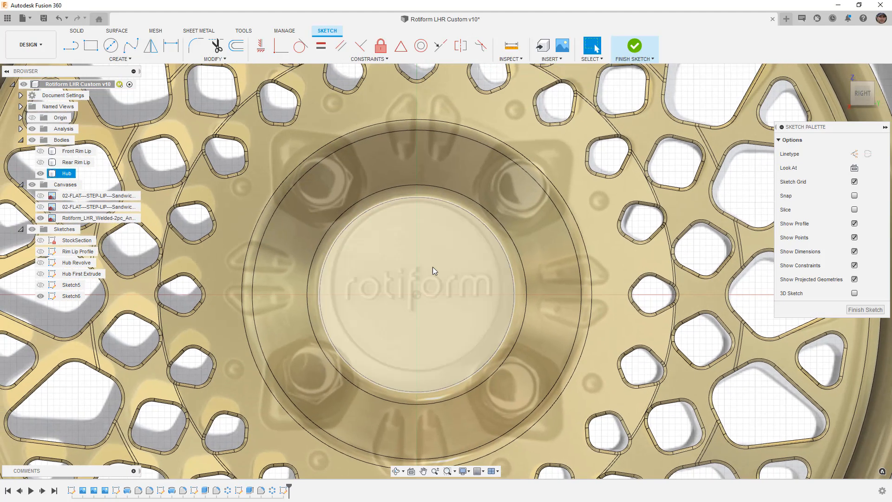
{"action": "scroll", "coordinate": [620, 304], "scroll_direction": "up", "scroll_amount": 1}
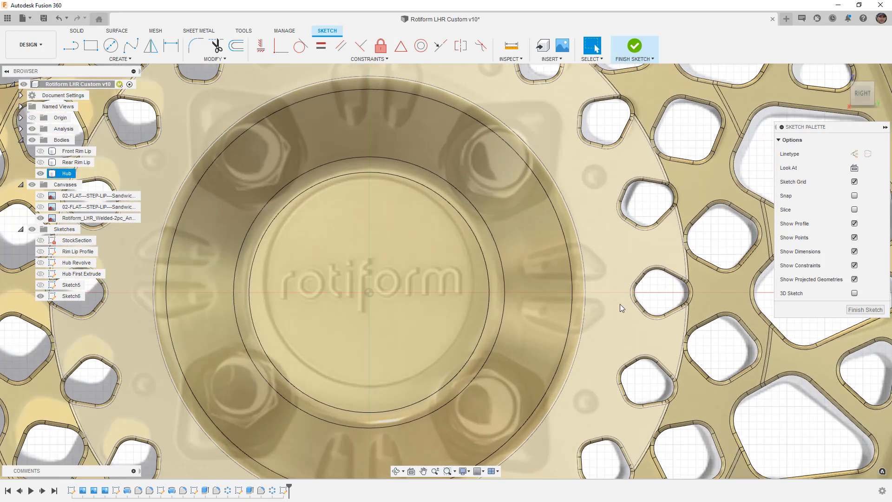
- Draw a horizontal line about 3.1 in long from the origin towards the inner cutout and make it a construction line
{"action": "key", "text": "l"}
{"action": "left_click", "coordinate": [370, 293]}
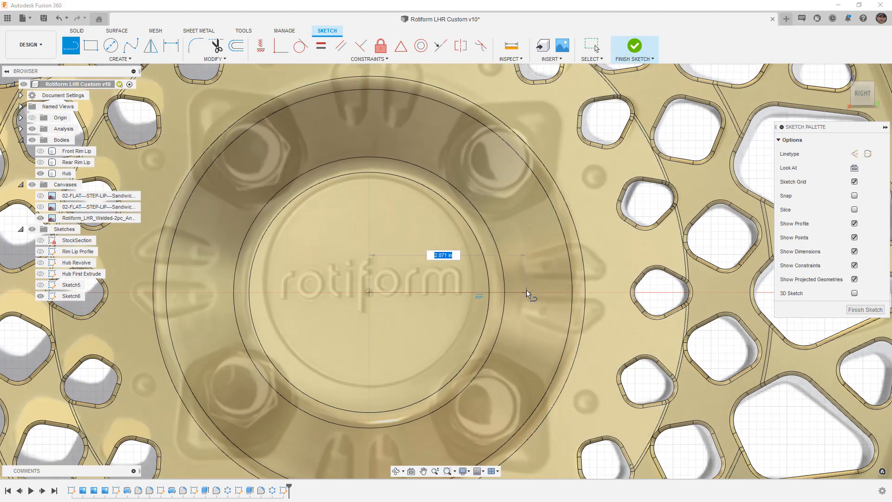
{"action": "left_click", "coordinate": [605, 292]}
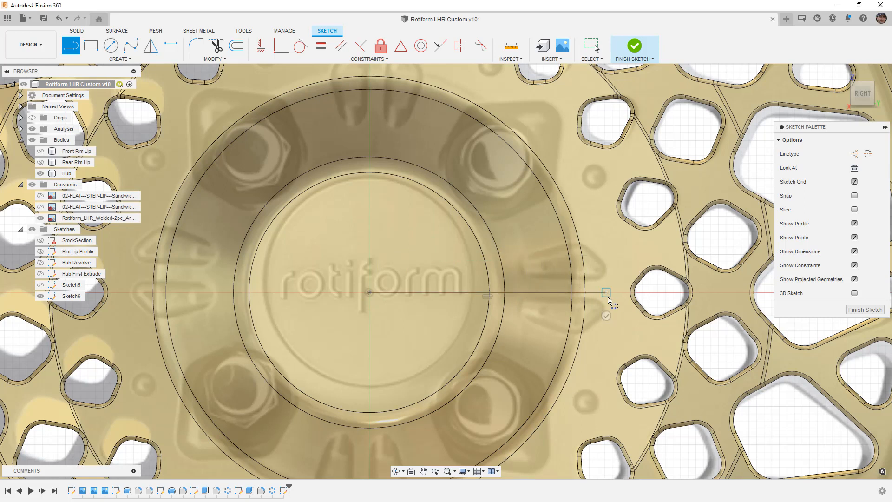
{"action": "key", "text": "Escape"}
{"action": "left_click", "coordinate": [595, 294]}
{"action": "key", "text": "x"}
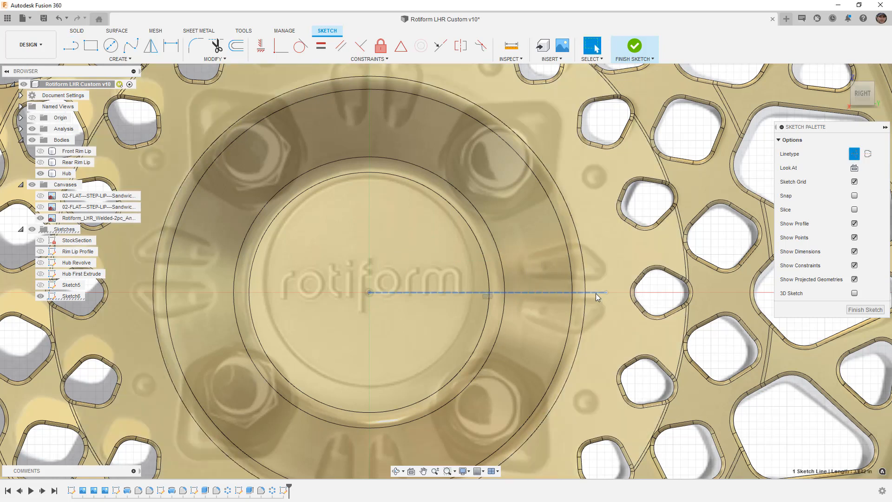
{"action": "left_click", "coordinate": [658, 295]}
{"action": "scroll", "coordinate": [620, 290], "scroll_direction": "up", "scroll_amount": 3}
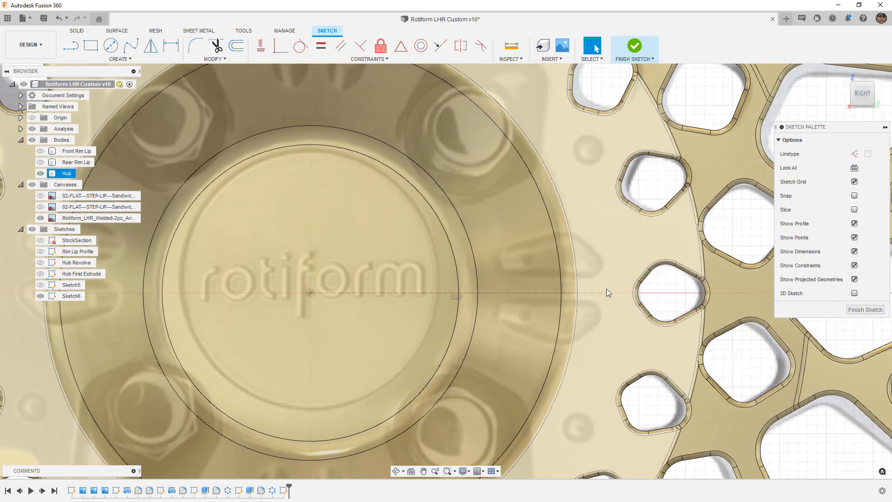
{"action": "key", "text": "Escape"}
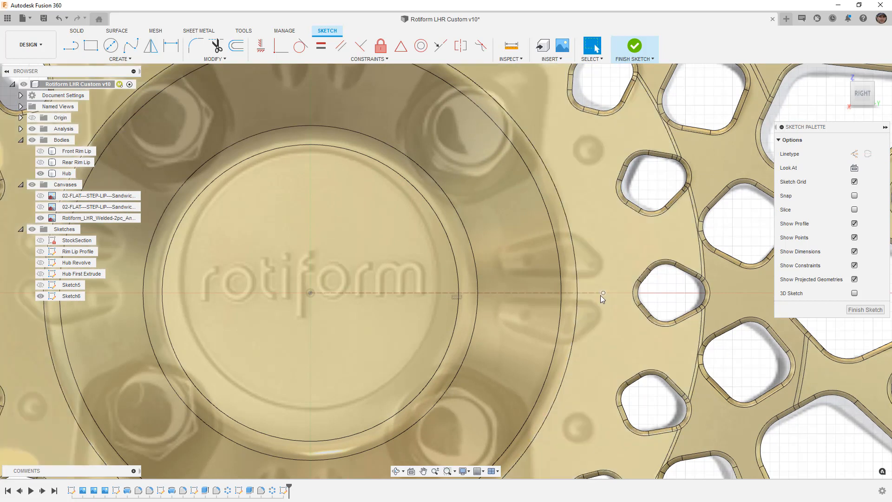
{"action": "left_click", "coordinate": [592, 297]}
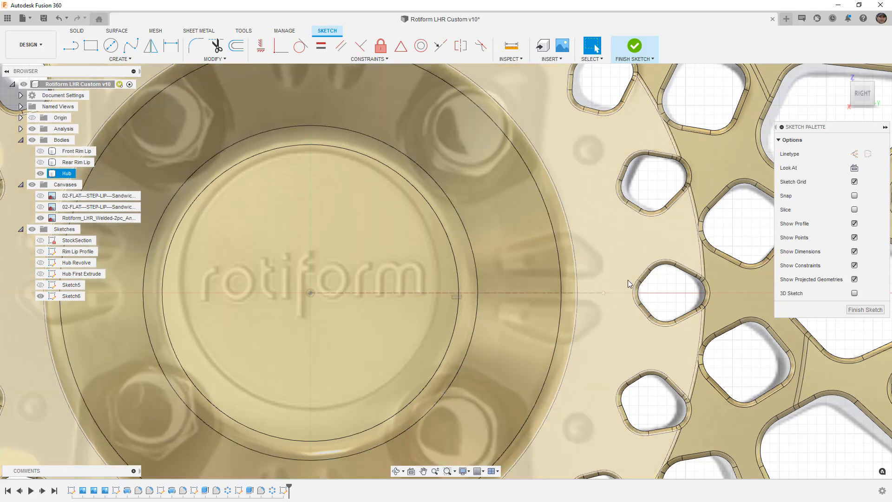
- Project one corner vertex of the inner cutout on the horizontal axis and one of the second-ring cutout above it into the sketch
{"action": "scroll", "coordinate": [642, 289], "scroll_direction": "up", "scroll_amount": 2}
{"action": "key", "text": "Escape"}
{"action": "key", "text": "p"}
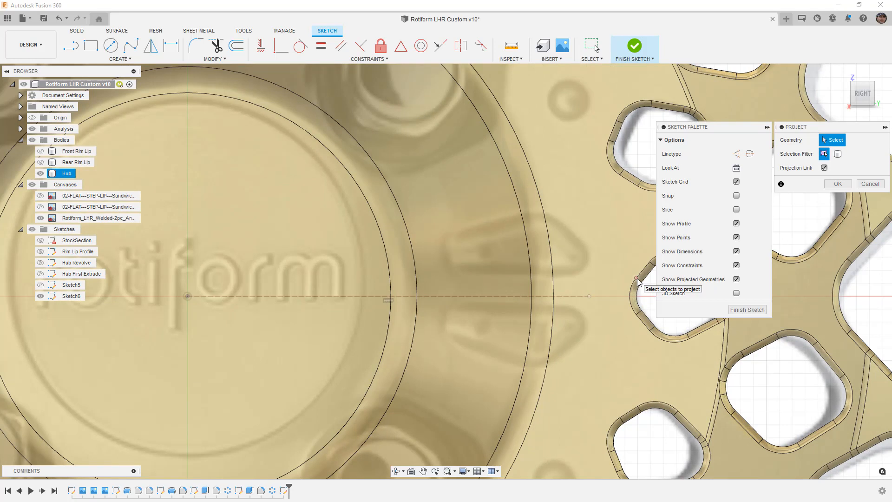
{"action": "left_click", "coordinate": [638, 281]}
{"action": "scroll", "coordinate": [574, 223], "scroll_direction": "down", "scroll_amount": 2}
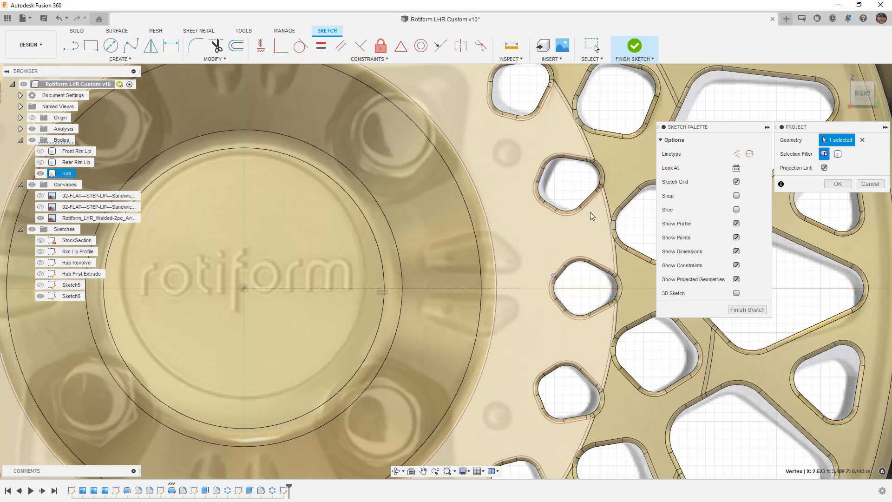
{"action": "left_click", "coordinate": [619, 206]}
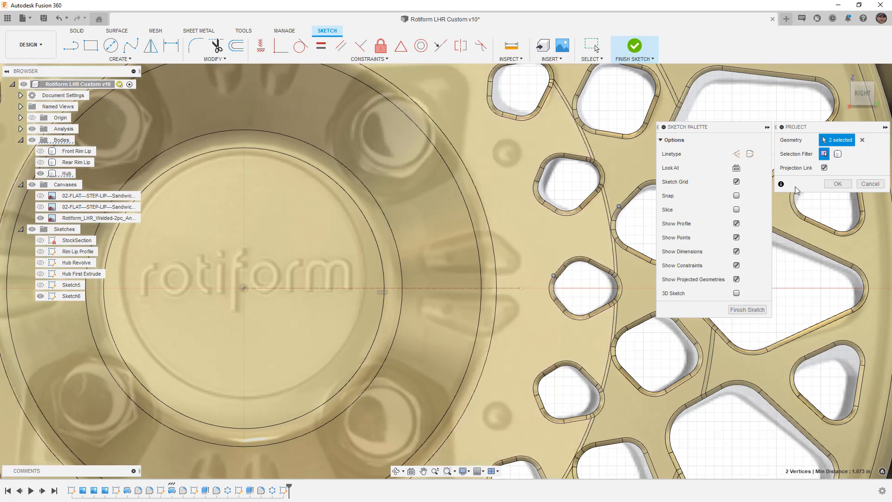
{"action": "left_click", "coordinate": [838, 184]}
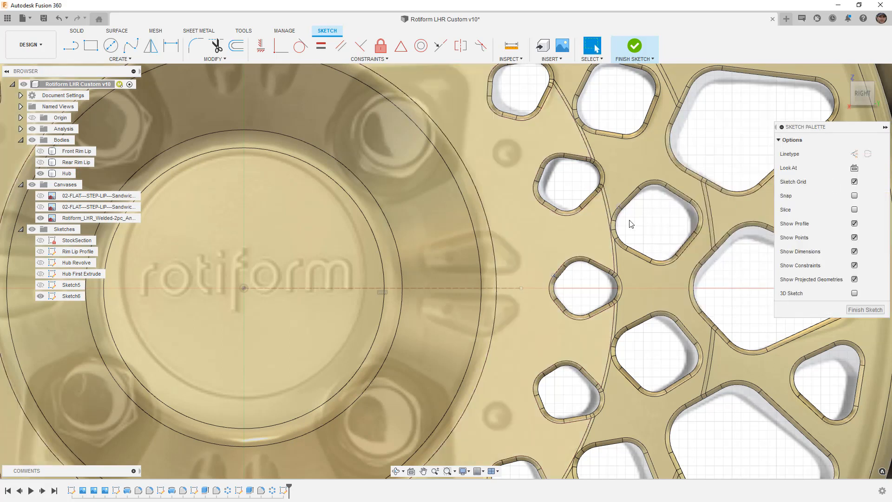
- Draw a two-segment straight line inward from each projected point, following the two long edges of the upper recess in the reference image
{"action": "key", "text": "l"}
{"action": "left_click", "coordinate": [619, 206]}
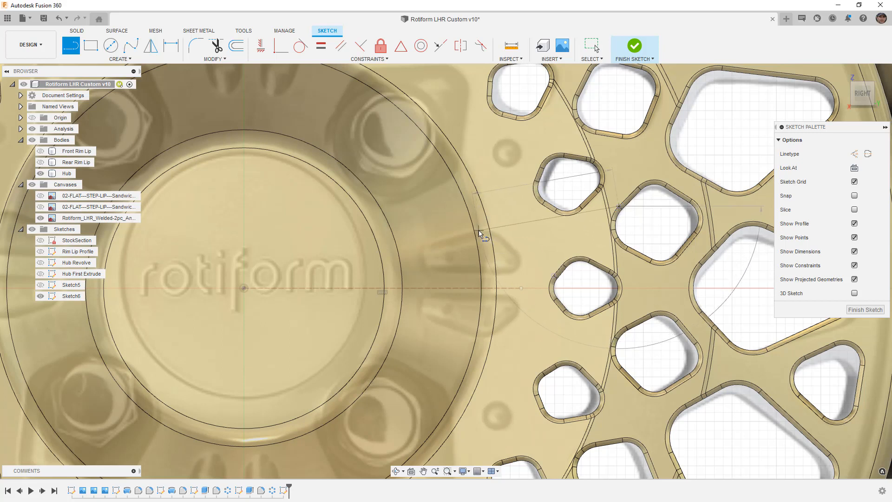
{"action": "left_click", "coordinate": [430, 240]}
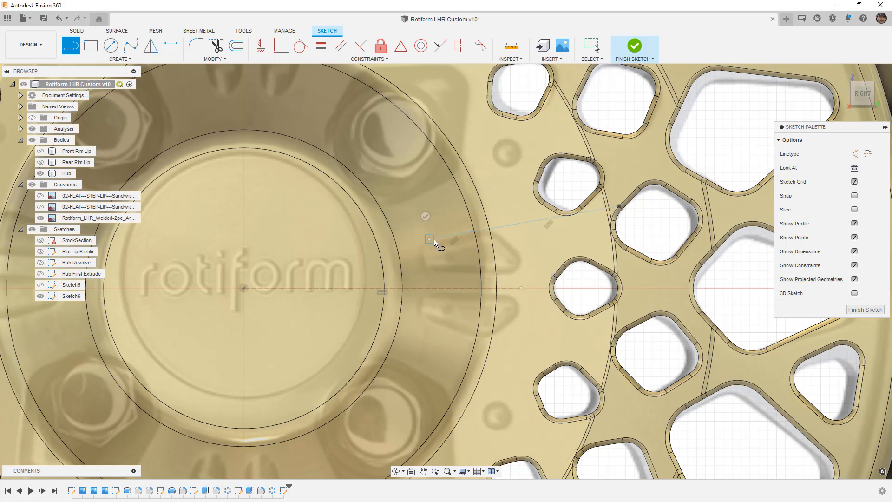
{"action": "left_click", "coordinate": [425, 217]}
{"action": "left_click", "coordinate": [553, 276]}
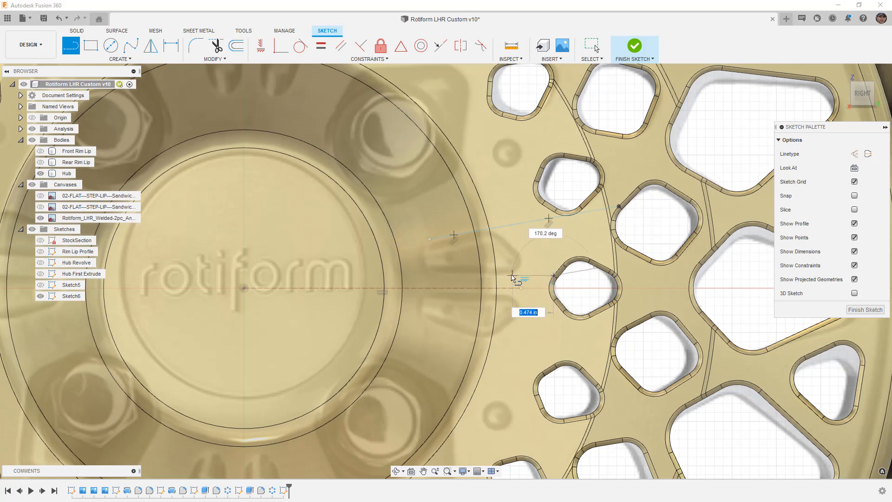
{"action": "left_click", "coordinate": [514, 276]}
{"action": "left_click", "coordinate": [439, 271]}
{"action": "scroll", "coordinate": [551, 273], "scroll_direction": "up", "scroll_amount": 2}
{"action": "key", "text": "Escape"}
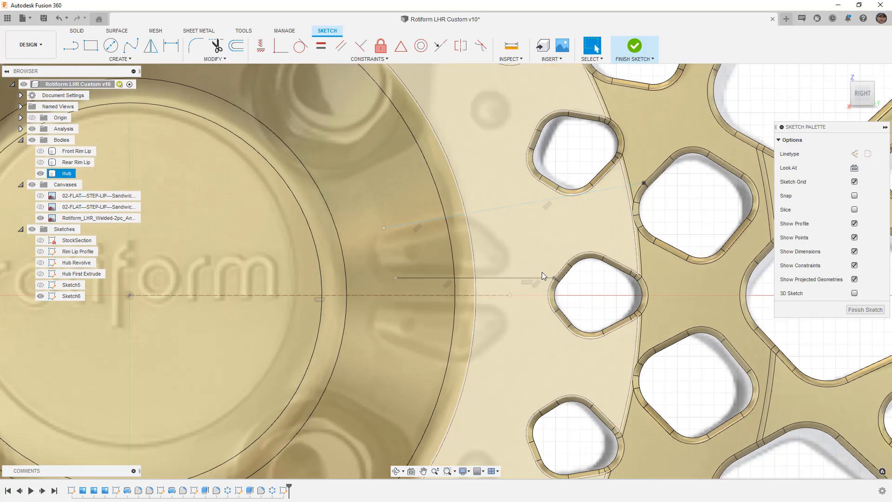
- Convert the outer segments of both two-segment lines to construction lines
{"action": "left_click", "coordinate": [540, 278]}
{"action": "key", "text": "x"}
{"action": "left_click", "coordinate": [603, 190]}
{"action": "key", "text": "x"}
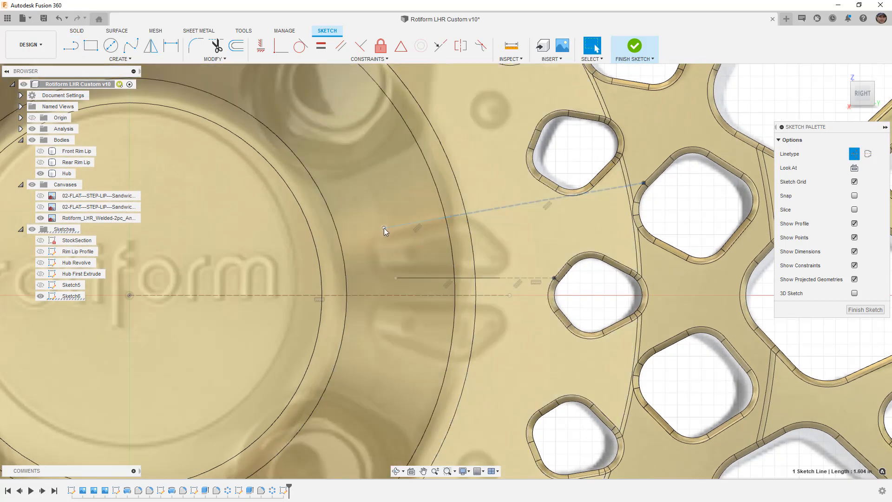
- Adjust the inner endpoint and the joint of the angled line to follow the recess's upper edge in the reference image
{"action": "left_click", "coordinate": [384, 228]}
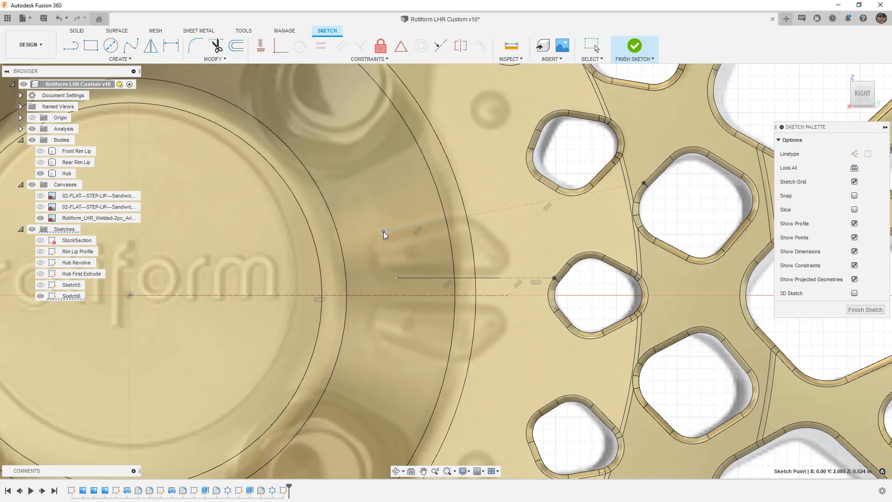
{"action": "mouse_move", "coordinate": [384, 235]}
{"action": "left_mouse_down"}
{"action": "mouse_move", "coordinate": [384, 221]}
{"action": "mouse_move", "coordinate": [388, 243]}
{"action": "mouse_move", "coordinate": [389, 233]}
{"action": "left_mouse_up"}
{"action": "left_click", "coordinate": [452, 219]}
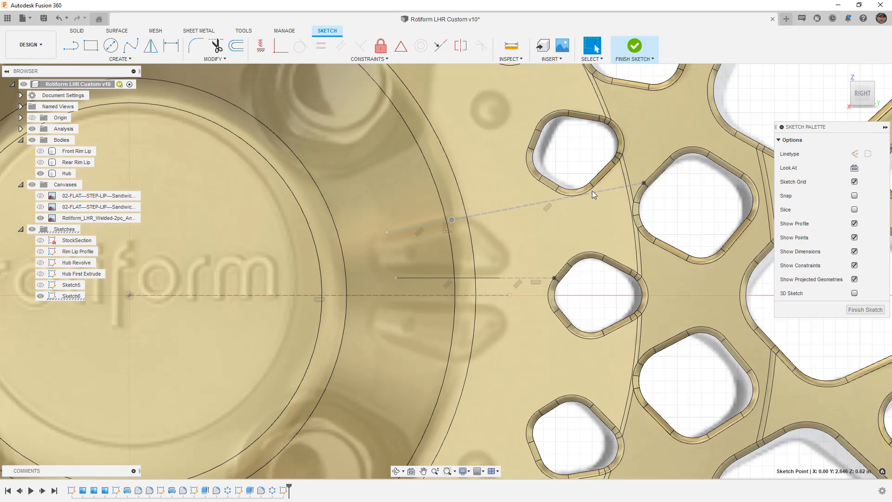
- Project the nearby upper cutout's rounded lower edge, try to relate the angled construction line to it tangentially, and delete the projected curve
{"action": "scroll", "coordinate": [587, 191], "scroll_direction": "up", "scroll_amount": 5}
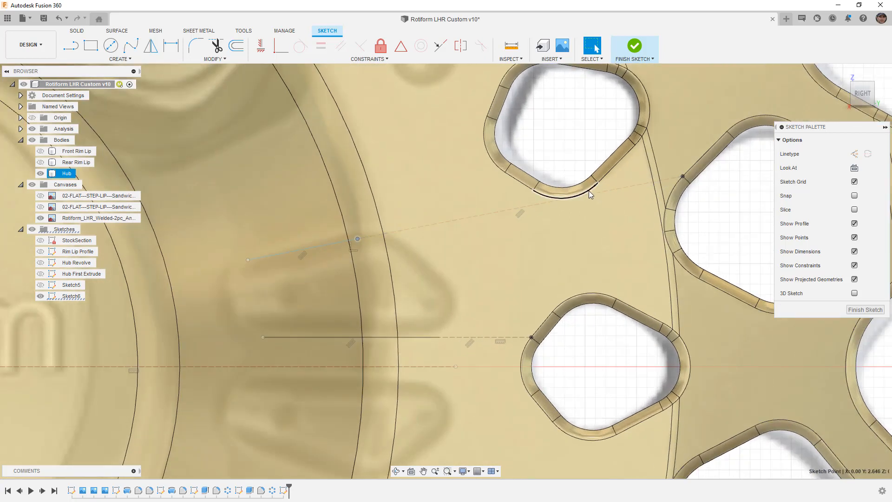
{"action": "key", "text": "p"}
{"action": "left_click", "coordinate": [590, 190]}
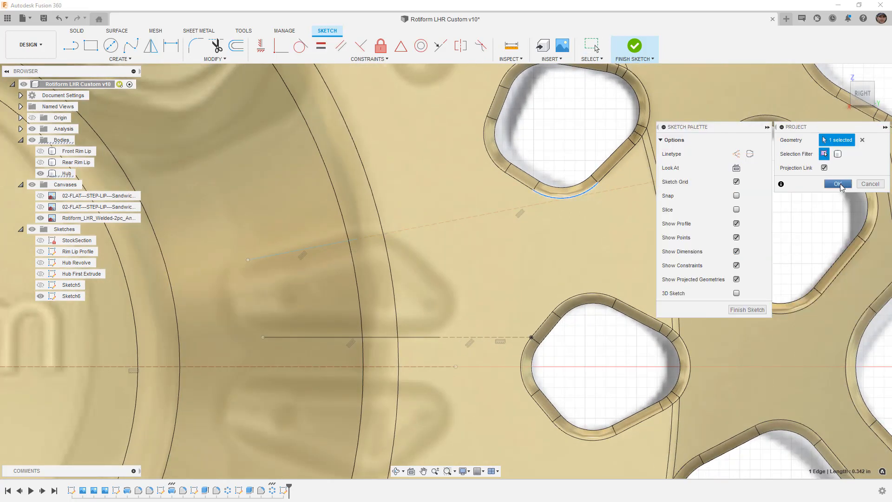
{"action": "left_click", "coordinate": [839, 184]}
{"action": "left_click", "coordinate": [593, 193]}
{"action": "key", "text": "Escape"}
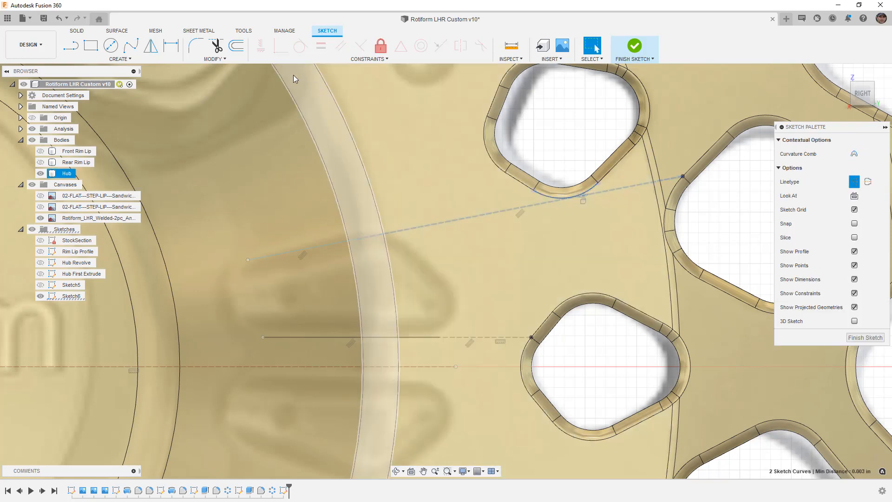
{"action": "left_click", "coordinate": [552, 200]}
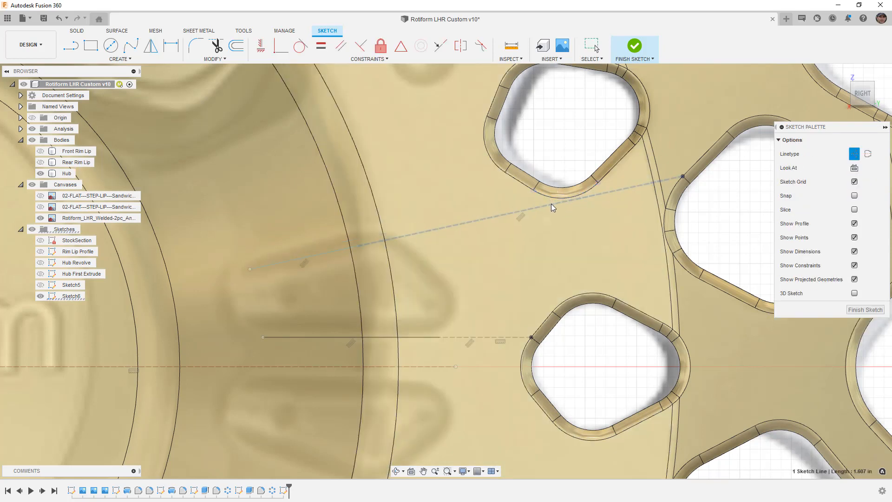
{"action": "key", "text": "Escape"}
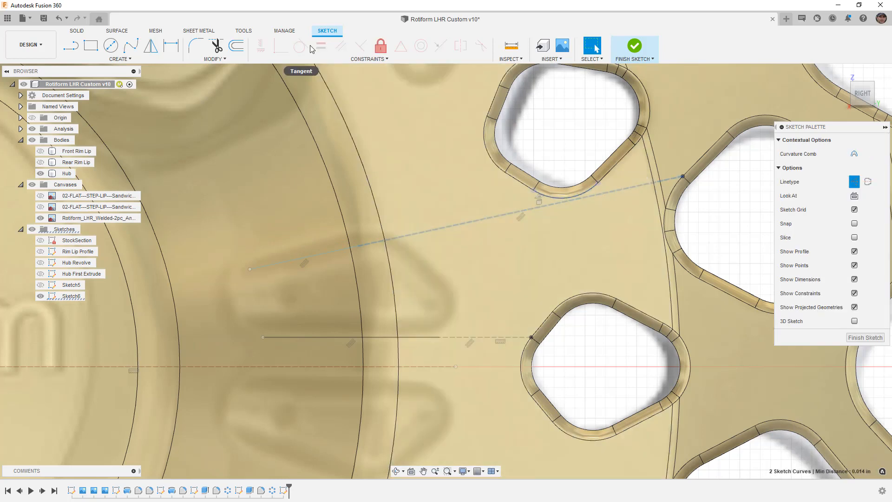
{"action": "left_click", "coordinate": [589, 191]}
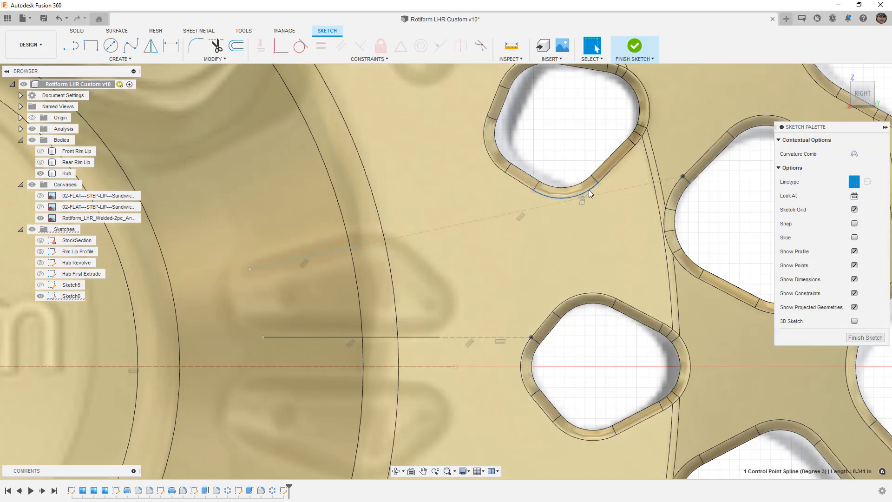
{"action": "key", "text": "Delete"}
- Reposition the solid angled segment along the upper edge of the recess in the reference image
{"action": "left_click_drag", "start_coordinate": [344, 249], "coordinate": [327, 242]}
{"action": "scroll", "coordinate": [371, 241], "scroll_direction": "down", "scroll_amount": 2}
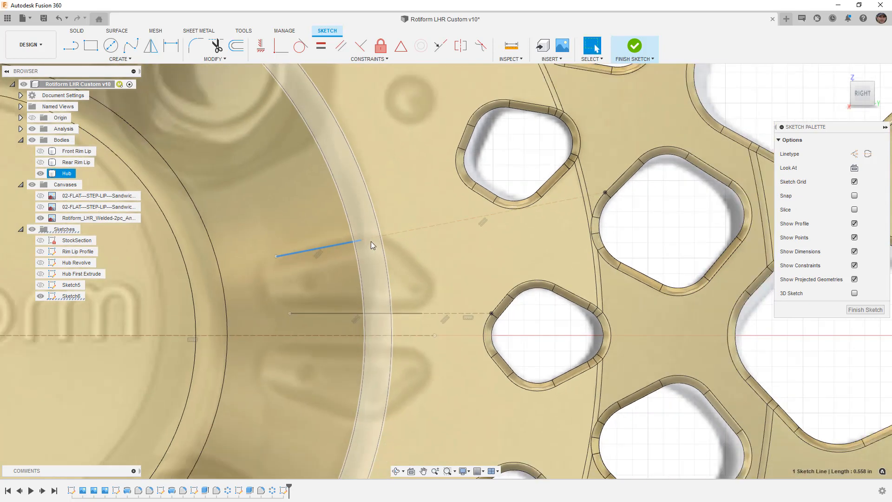
- Fine-tune the angled segment's outer endpoint and draw a short slanted line along the recess's outer edge in the reference image
{"action": "left_click", "coordinate": [357, 239]}
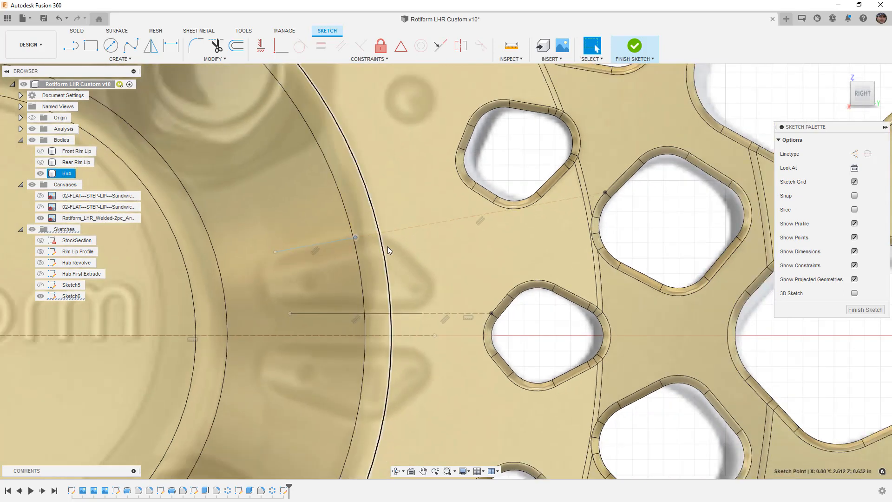
{"action": "key", "text": "l"}
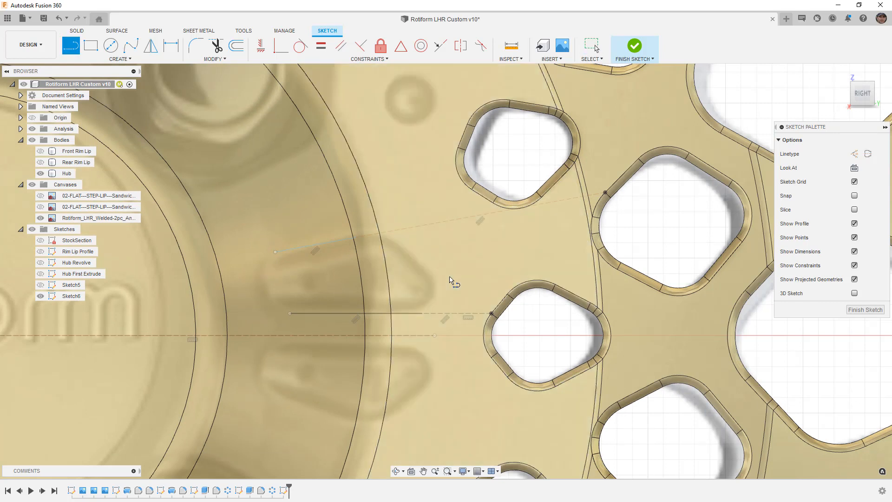
{"action": "left_click", "coordinate": [399, 245]}
{"action": "left_click", "coordinate": [427, 271]}
{"action": "key", "text": "Escape"}
- Join the open ends of the upper, slanted and lower recess lines with three tangent arcs to close the outline
{"action": "left_click", "coordinate": [132, 59]}
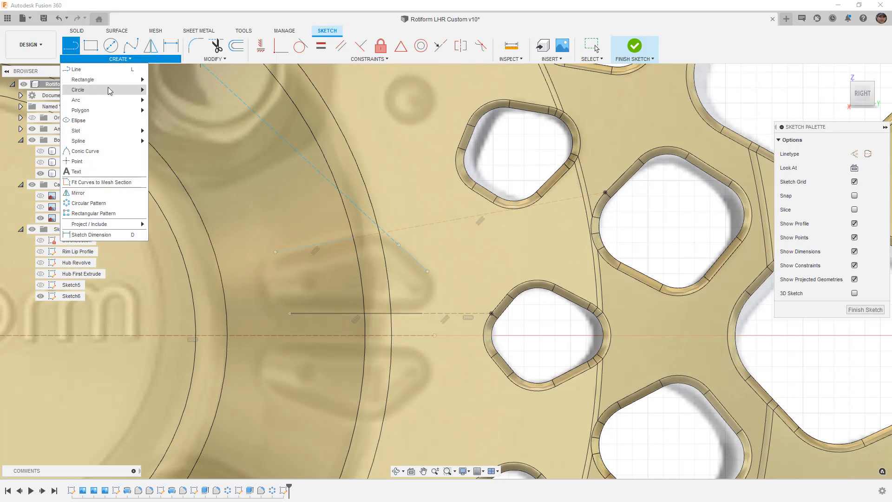
{"action": "mouse_move", "coordinate": [109, 100]}
{"action": "left_click", "coordinate": [160, 100]}
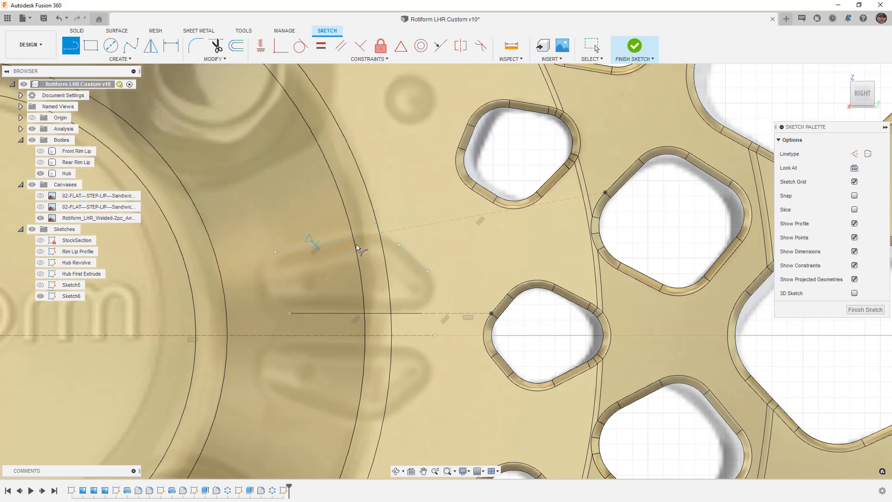
{"action": "left_click", "coordinate": [355, 238]}
{"action": "left_click", "coordinate": [391, 239]}
{"action": "left_click", "coordinate": [275, 252]}
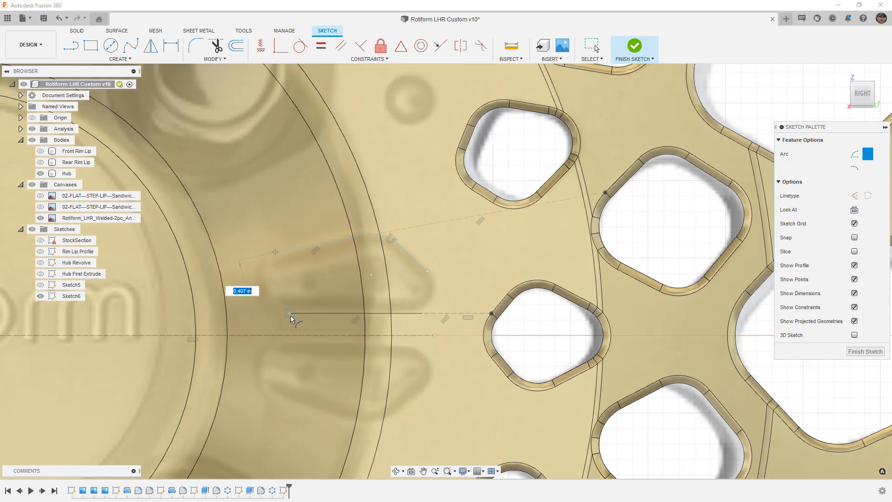
{"action": "left_click", "coordinate": [263, 293]}
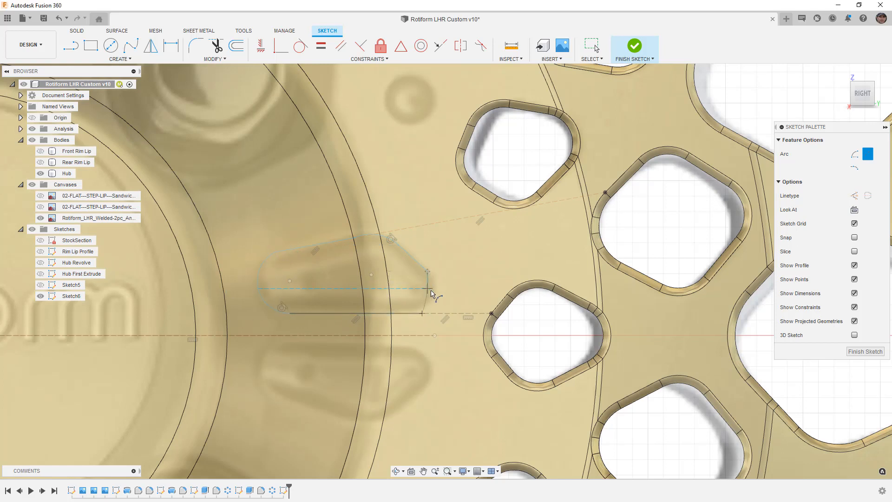
{"action": "key", "text": "Escape"}
- Make the inner and upper arcs tangent to the upper angled line, and the outer arc tangent to the lower horizontal line
{"action": "left_click", "coordinate": [303, 49]}
{"action": "left_click", "coordinate": [269, 260]}
{"action": "left_click", "coordinate": [289, 253]}
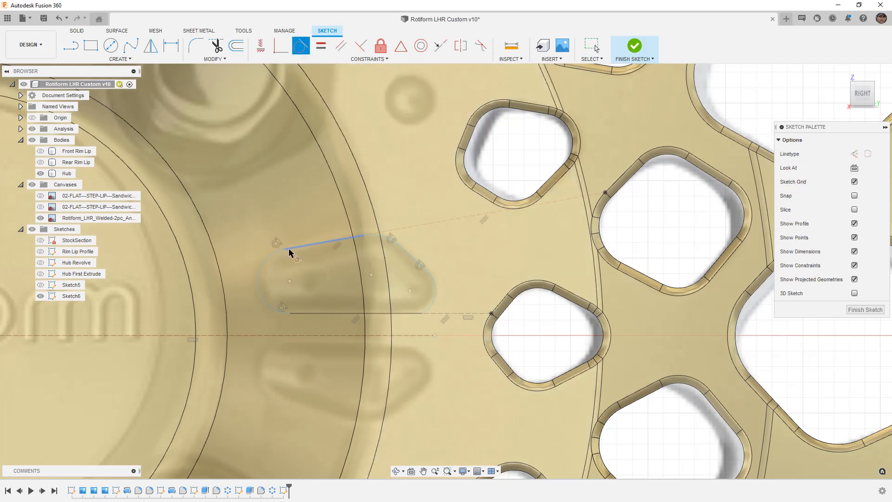
{"action": "left_click", "coordinate": [379, 240]}
{"action": "left_click", "coordinate": [346, 238]}
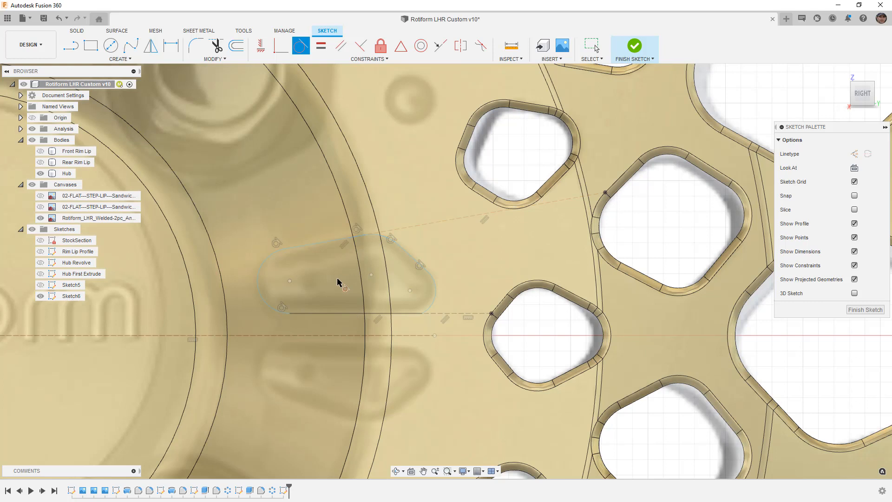
{"action": "left_click", "coordinate": [307, 316]}
{"action": "left_click", "coordinate": [422, 311]}
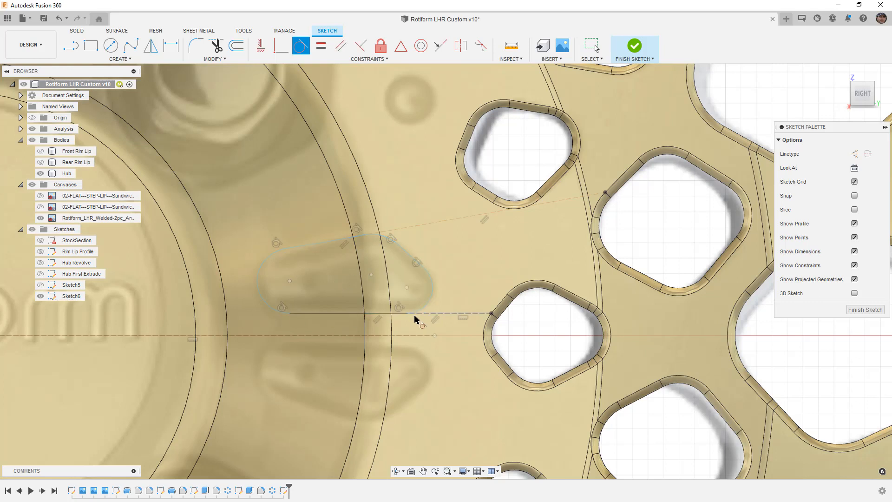
{"action": "key", "text": "Escape"}
{"action": "left_click", "coordinate": [285, 271]}
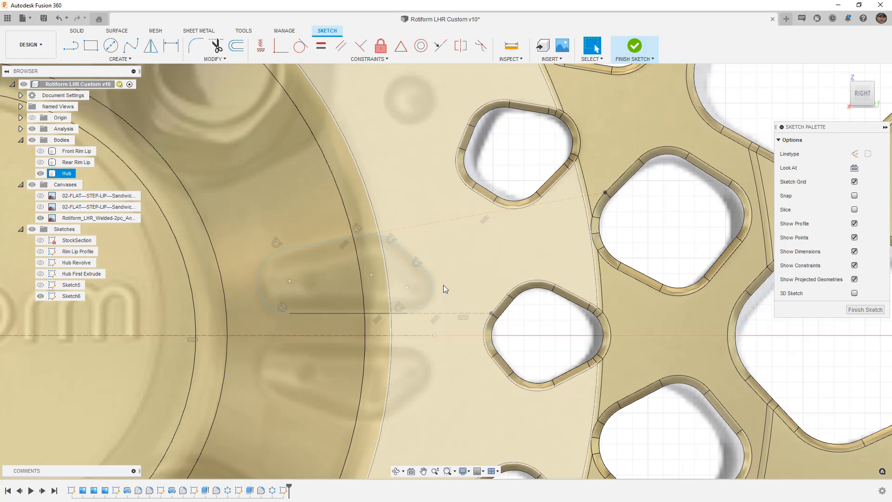
- Dimension the angle between the short slanted line and the recess's lower horizontal line
{"action": "key", "text": "d"}
{"action": "left_click", "coordinate": [409, 254]}
{"action": "left_click", "coordinate": [386, 313]}
{"action": "left_click", "coordinate": [377, 293]}
{"action": "key", "text": "Return"}
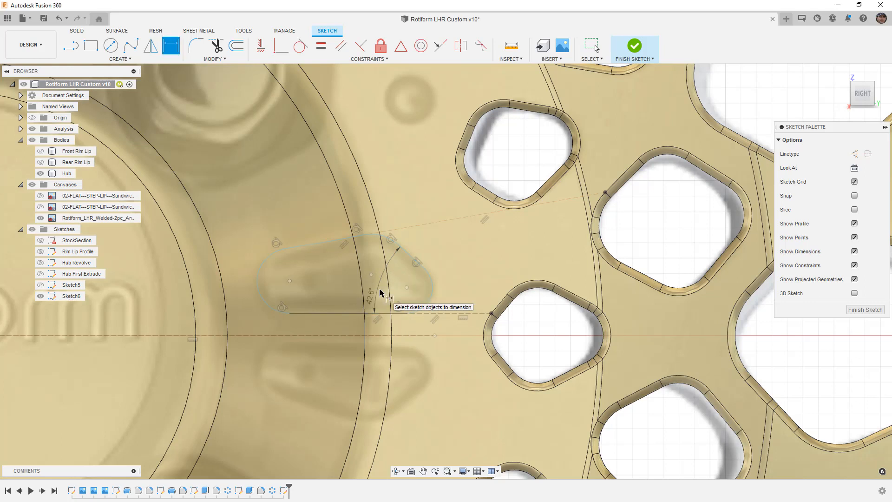
- Dimension the radii of the recess's outer arc and upper arc
{"action": "left_click", "coordinate": [433, 284]}
{"action": "left_click", "coordinate": [453, 275]}
{"action": "key", "text": "Return"}
{"action": "left_click", "coordinate": [380, 238]}
{"action": "left_click", "coordinate": [396, 213]}
{"action": "key", "text": "Return"}
- Add an aligned length dimension to the upper angled line and dimension the inner arc's radius
{"action": "left_click", "coordinate": [331, 240]}
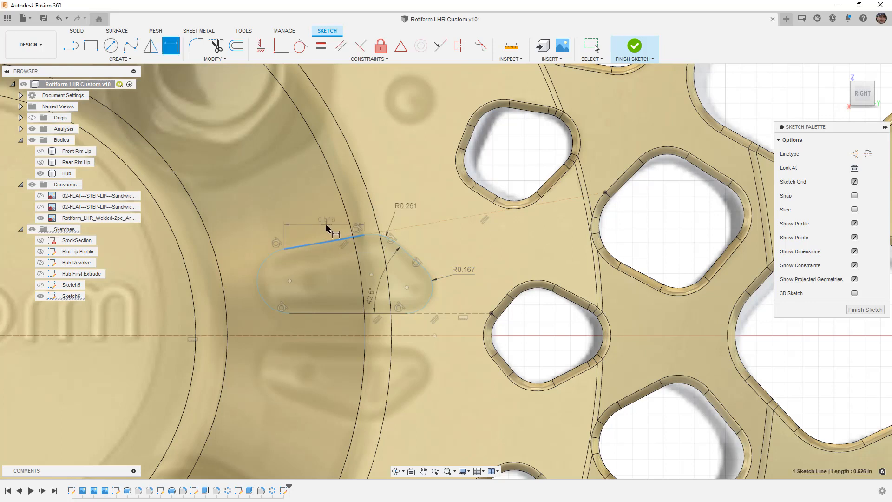
{"action": "right_click", "coordinate": [313, 242]}
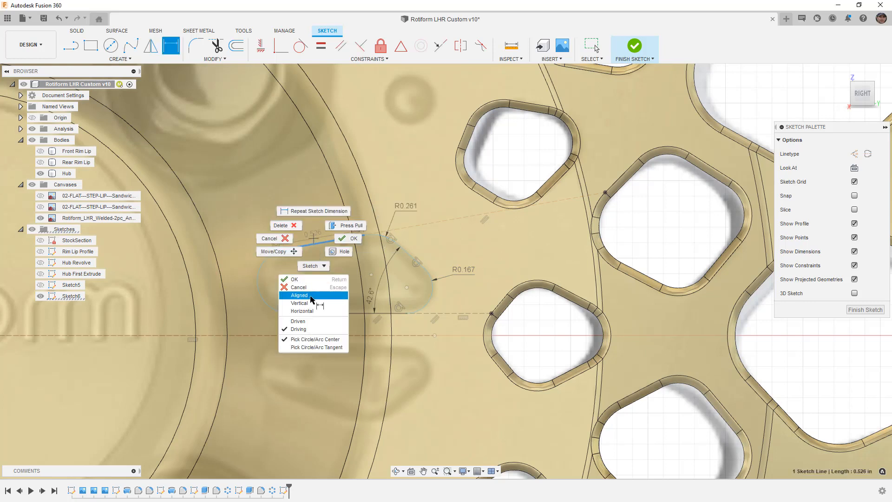
{"action": "left_click", "coordinate": [312, 300]}
{"action": "left_click", "coordinate": [310, 212]}
{"action": "key", "text": "Return"}
{"action": "left_click", "coordinate": [271, 257]}
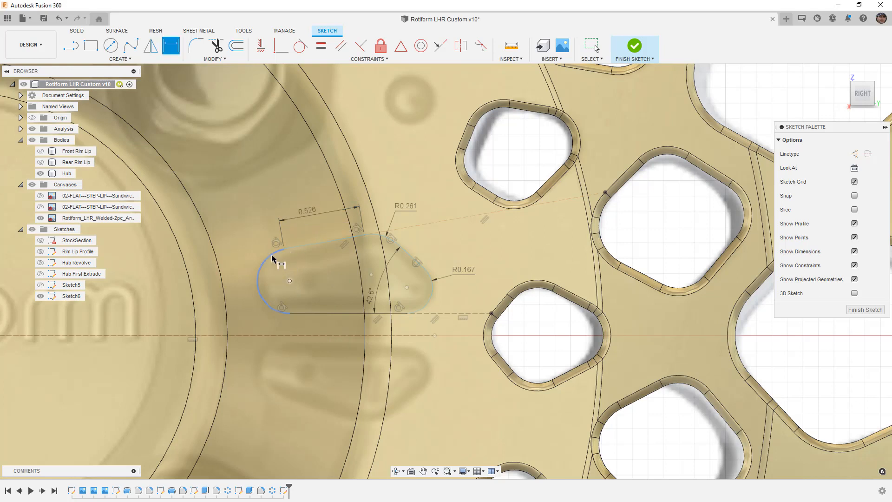
{"action": "left_click", "coordinate": [250, 259]}
{"action": "key", "text": "Return"}
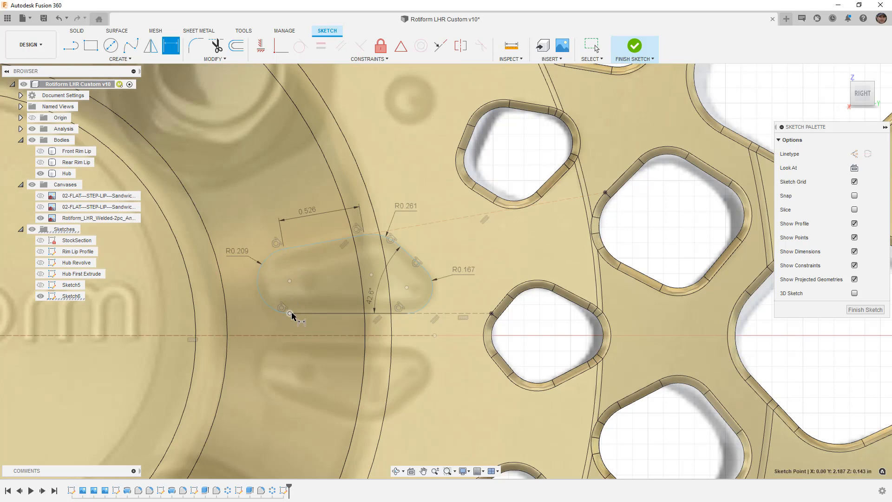
- Dimension the horizontal distance from the hub centre to the inner endpoint of the recess's lower line
{"action": "scroll", "coordinate": [324, 331], "scroll_direction": "down", "scroll_amount": 2}
{"action": "left_click", "coordinate": [92, 332]}
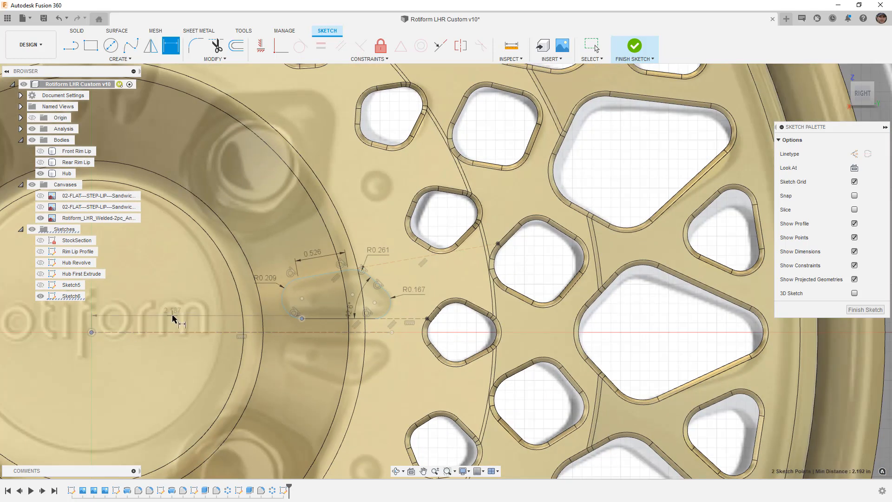
{"action": "left_click", "coordinate": [210, 319]}
{"action": "key", "text": "Return"}
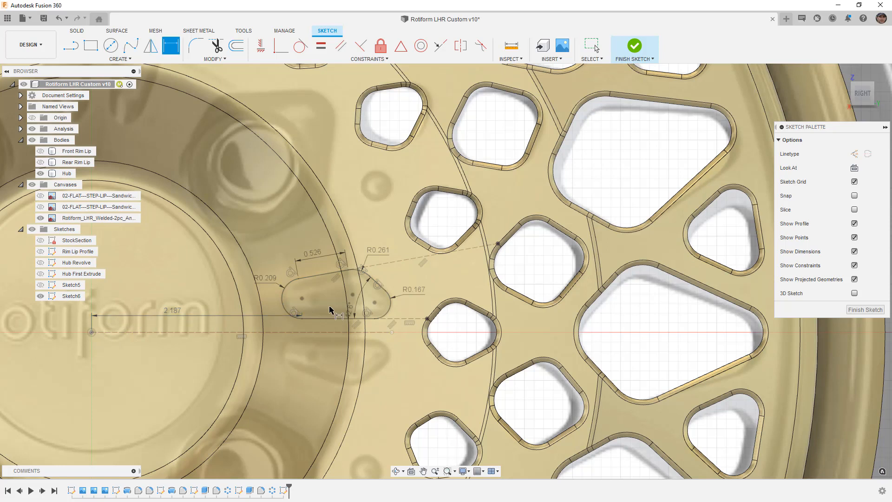
{"action": "scroll", "coordinate": [347, 309], "scroll_direction": "up", "scroll_amount": 2}
{"action": "key", "text": "Escape"}
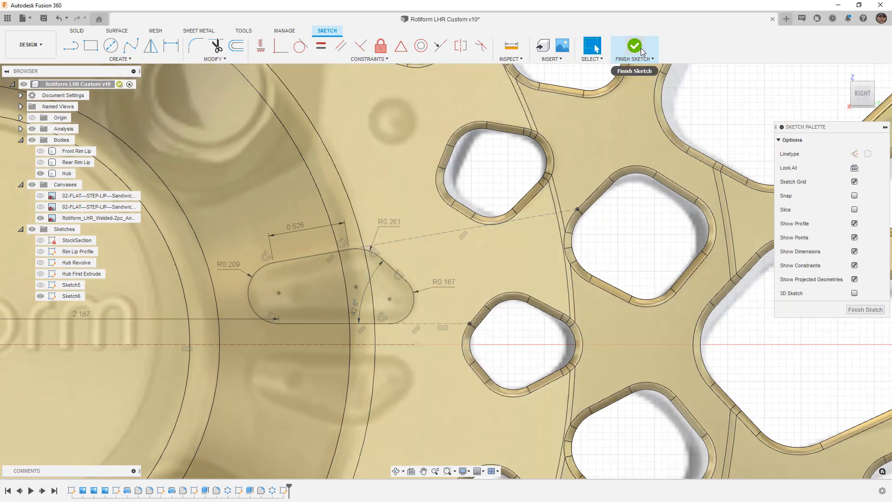
- Finish the sketch and hide the Rotiform_LHR_Welded reference canvas
{"action": "key", "text": "ctrl+Return"}
{"action": "scroll", "coordinate": [480, 285], "scroll_direction": "down", "scroll_amount": 3}
{"action": "scroll", "coordinate": [481, 284], "scroll_direction": "down", "scroll_amount": 5}
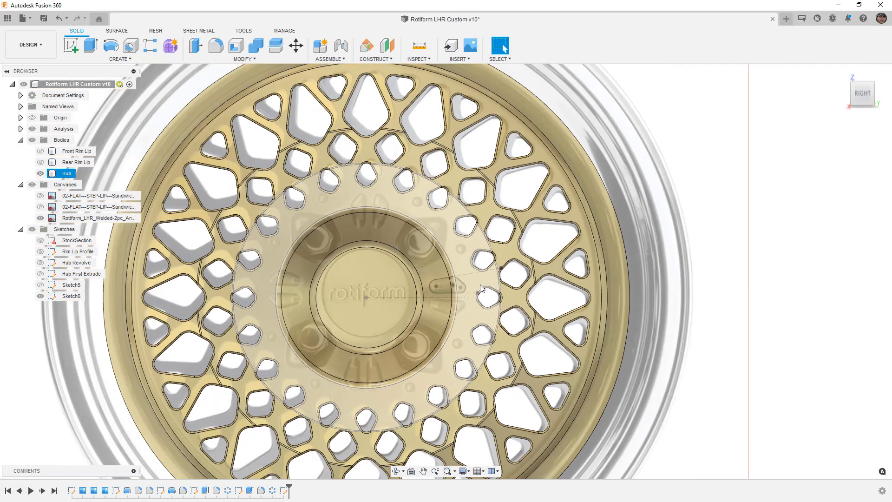
{"action": "left_click", "coordinate": [52, 218]}
{"action": "left_click", "coordinate": [40, 218]}
{"action": "middle_click_drag", "start_coordinate": [352, 304], "coordinate": [448, 300], "text": "shift"}
{"action": "left_click", "coordinate": [448, 300]}
{"action": "scroll", "coordinate": [450, 293], "scroll_direction": "up", "scroll_amount": 3}
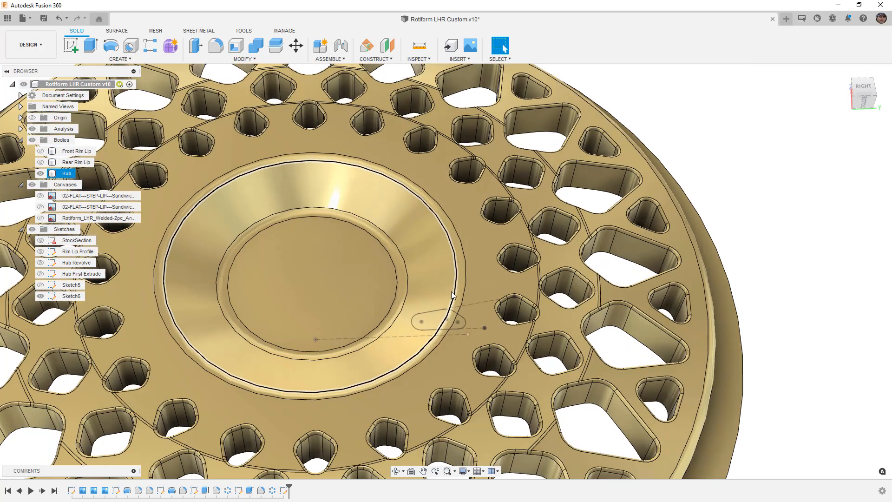
- Try to extrude the recess profile from the hub's flat face to its sloped dish face with a -0.25 in offset
{"action": "left_click", "coordinate": [91, 45]}
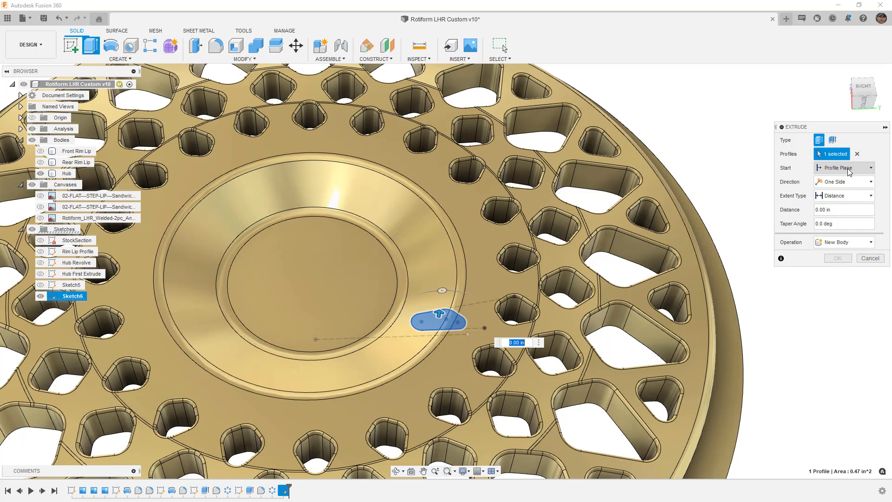
{"action": "left_click", "coordinate": [862, 171]}
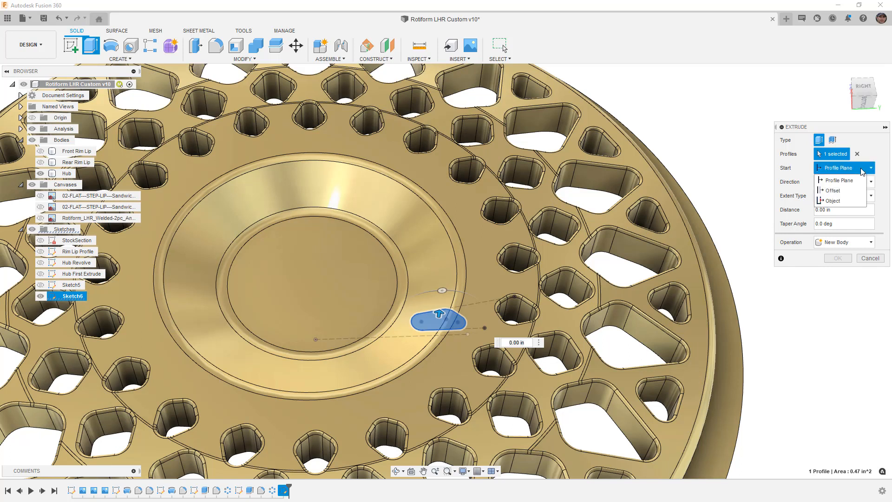
{"action": "left_click", "coordinate": [847, 201]}
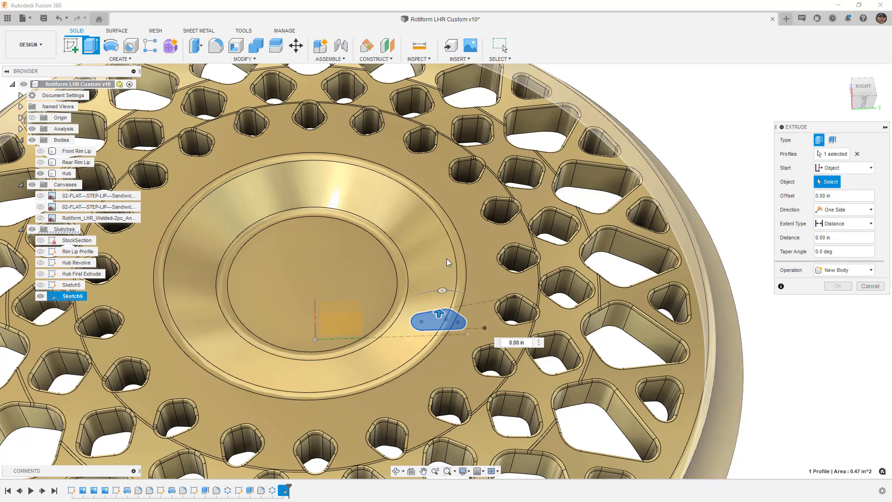
{"action": "left_click", "coordinate": [465, 216]}
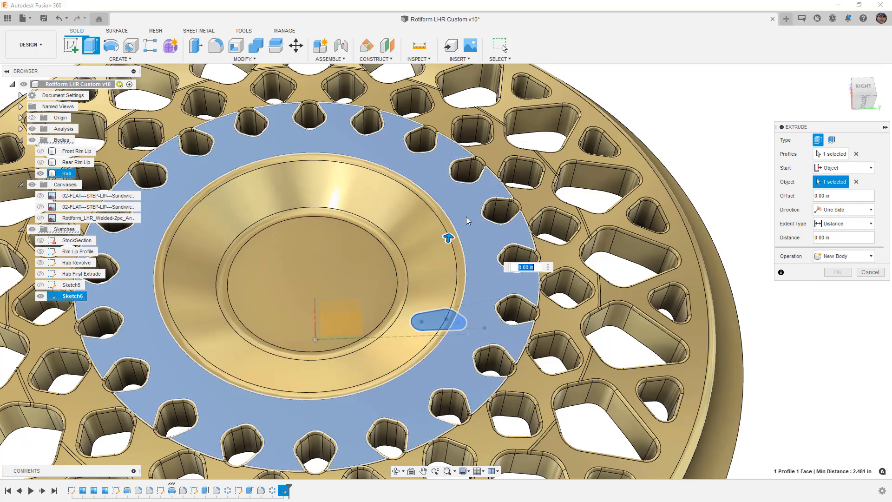
{"action": "left_click", "coordinate": [852, 226]}
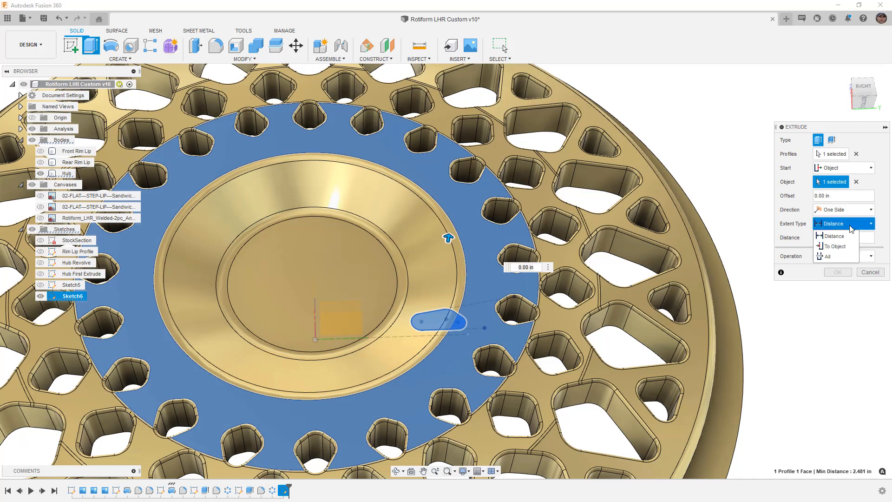
{"action": "left_click", "coordinate": [839, 247]}
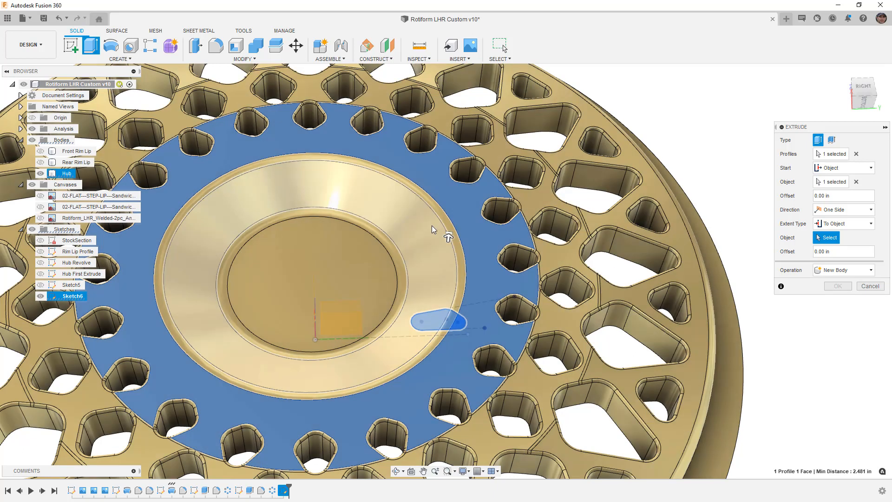
{"action": "left_click", "coordinate": [433, 230]}
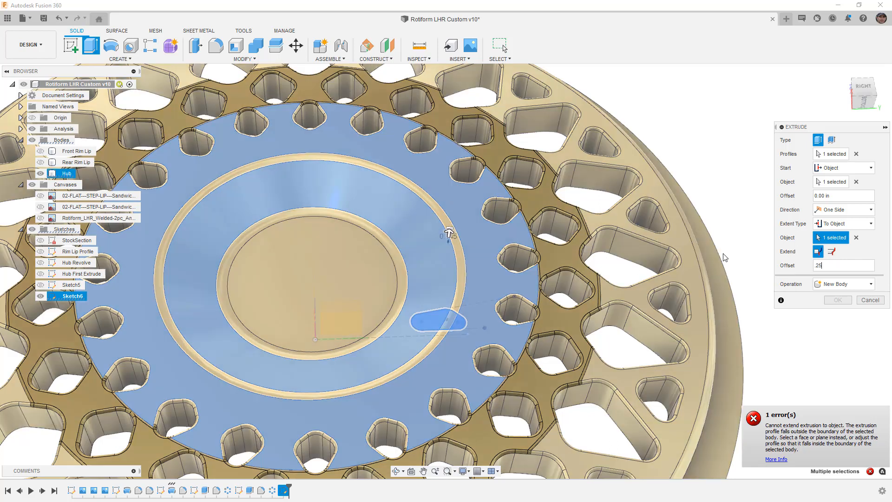
{"action": "type", "text": "-.25"}
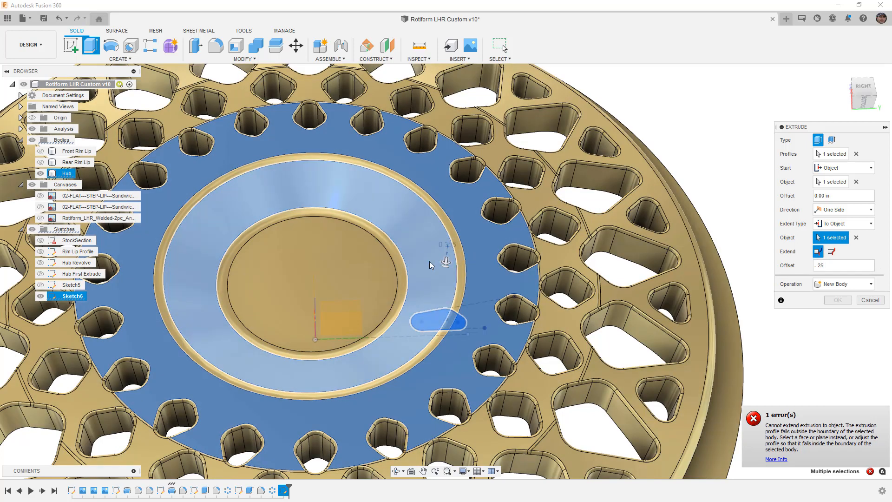
- Switch the extrusion's extent back to Distance and start it at a 3 in offset from the profile plane
{"action": "left_click", "coordinate": [845, 224]}
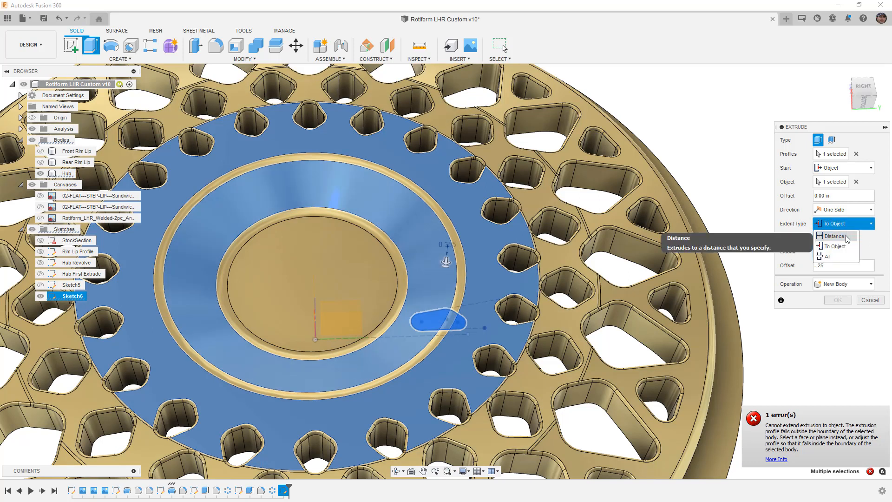
{"action": "left_click", "coordinate": [835, 236]}
{"action": "left_click", "coordinate": [845, 168]}
{"action": "left_click", "coordinate": [832, 191]}
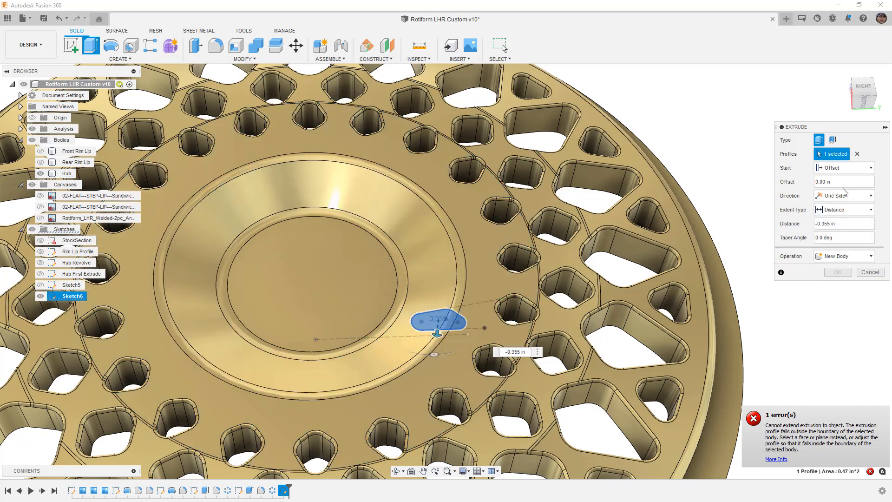
{"action": "left_click_drag", "start_coordinate": [851, 182], "coordinate": [786, 185]}
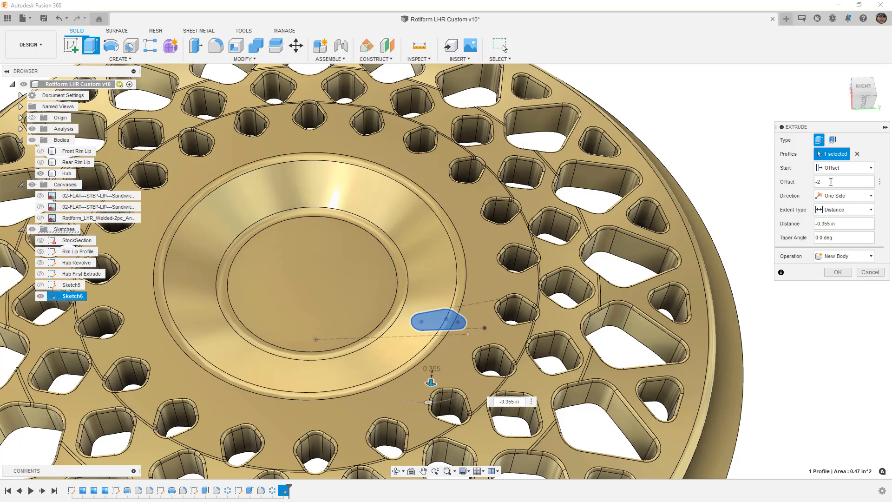
{"action": "middle_click_drag", "start_coordinate": [525, 228], "coordinate": [523, 195], "text": "shift"}
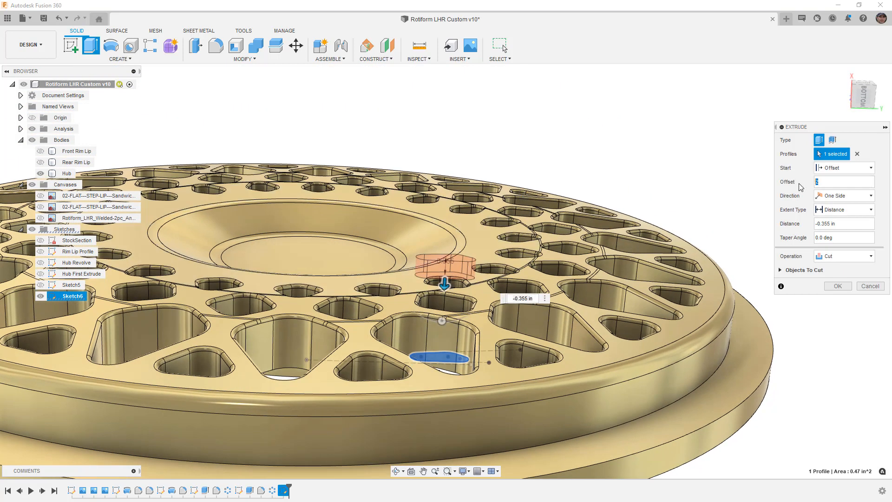
{"action": "middle_click_drag", "start_coordinate": [539, 204], "coordinate": [546, 227], "text": "shift"}
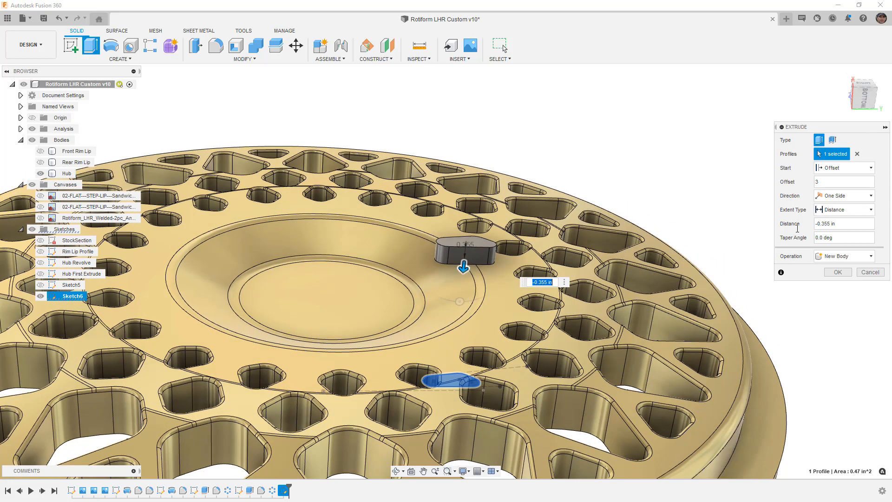
- Set the recess extrusion to cut up to the Hub body as its target object
{"action": "left_click", "coordinate": [839, 210]}
{"action": "left_click", "coordinate": [836, 232]}
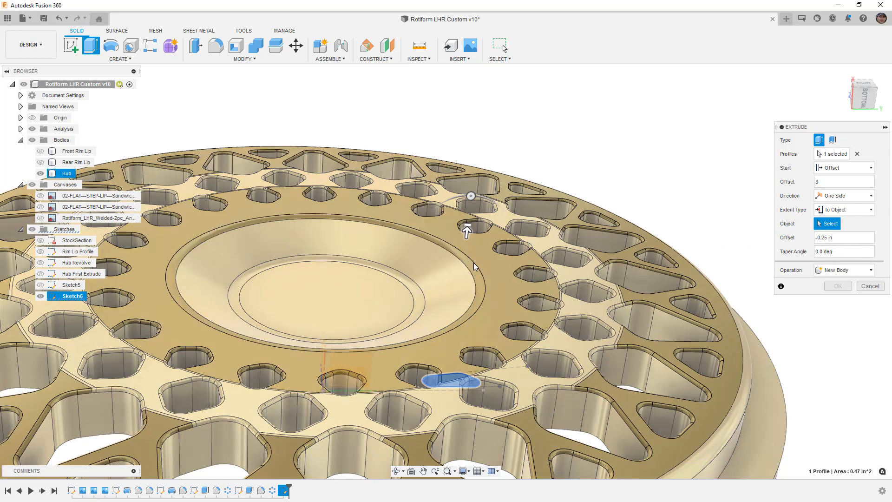
{"action": "left_click", "coordinate": [474, 267]}
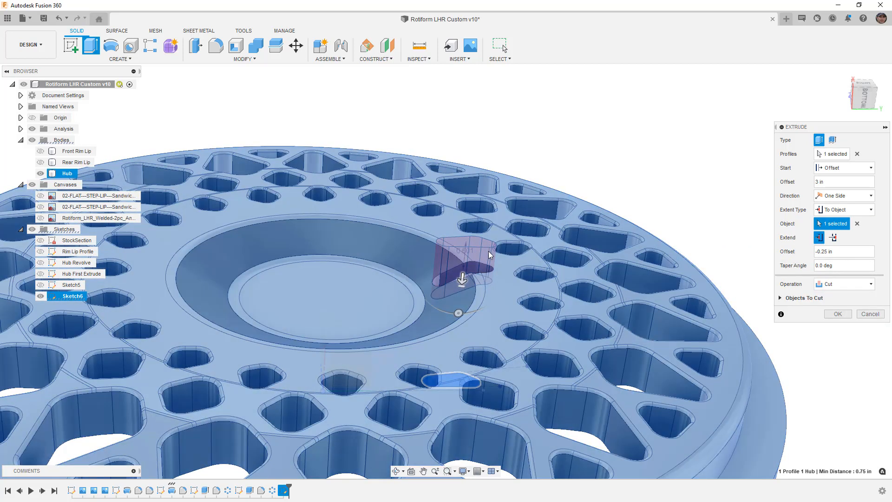
{"action": "scroll", "coordinate": [489, 255], "scroll_direction": "up", "scroll_amount": 3}
{"action": "middle_click_drag", "start_coordinate": [489, 255], "coordinate": [639, 291], "text": "shift"}
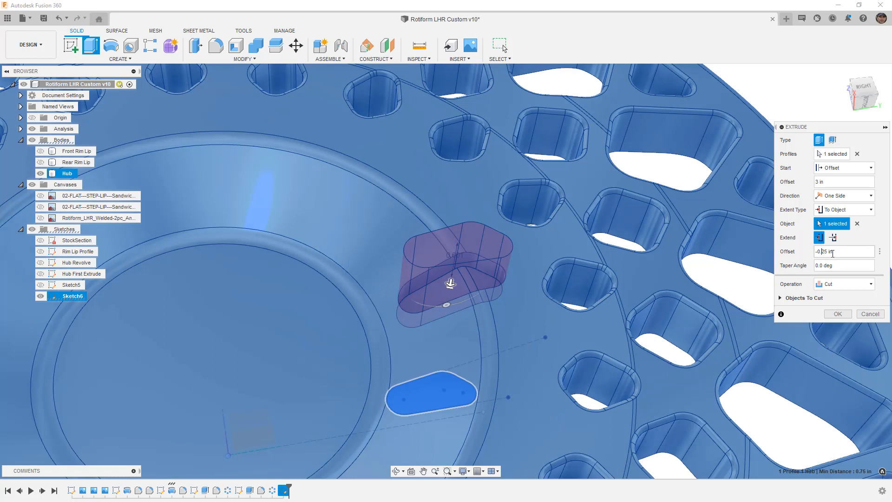
- Try extending the recess cut through the Hub body with a -0.05 in offset
{"action": "left_click", "coordinate": [833, 238]}
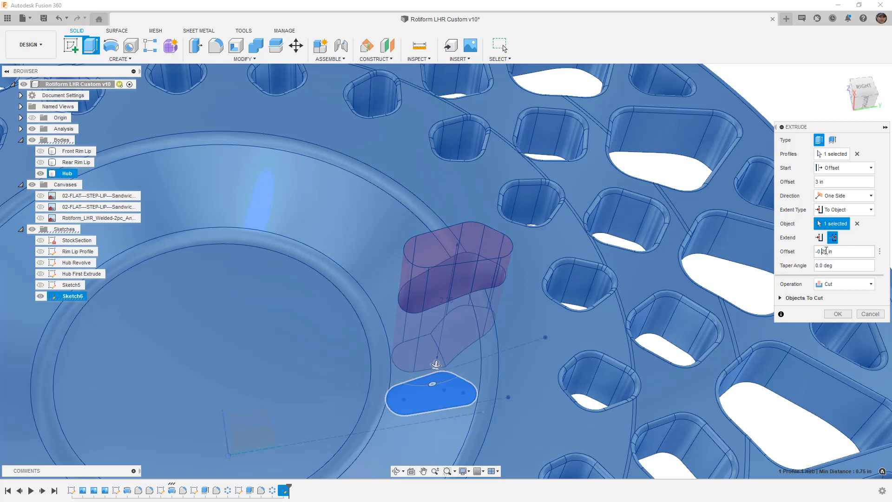
{"action": "middle_click_drag", "start_coordinate": [506, 394], "coordinate": [539, 284], "text": "shift"}
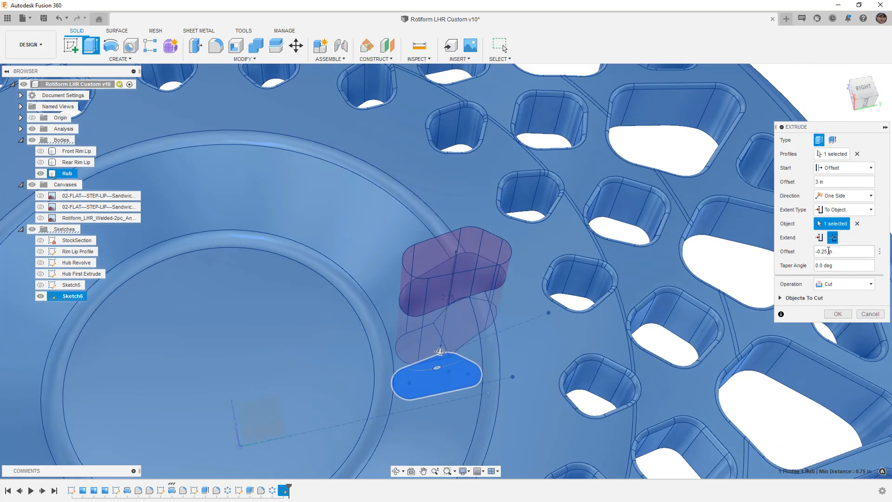
{"action": "type", "text": "0"}
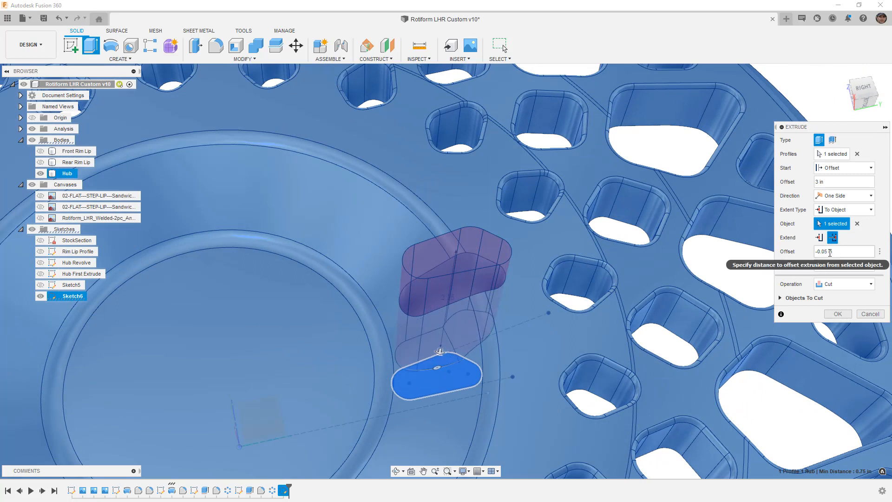
{"action": "middle_click_drag", "start_coordinate": [668, 266], "coordinate": [671, 253], "text": "shift"}
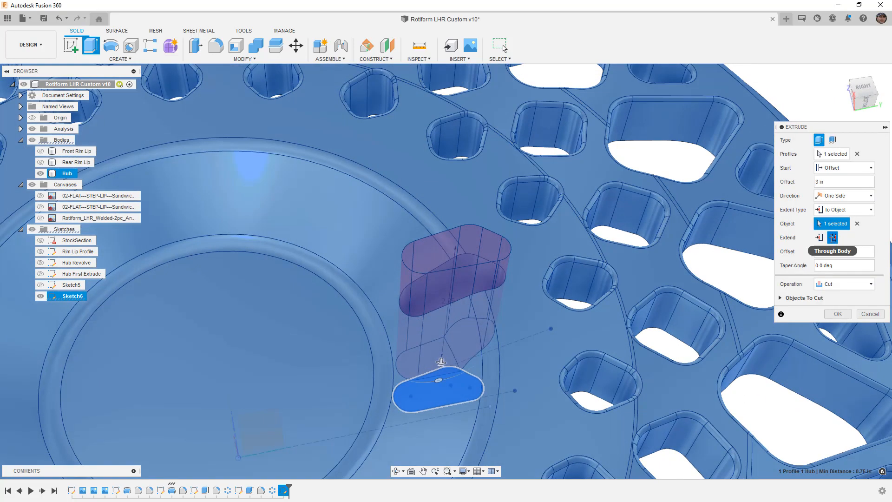
- Switch the extend option back from Through Body and set the recess cut's offset to -0.1 in
{"action": "left_click", "coordinate": [820, 237]}
{"action": "middle_click_drag", "start_coordinate": [471, 279], "coordinate": [469, 264], "text": "shift"}
{"action": "scroll", "coordinate": [469, 267], "scroll_direction": "up", "scroll_amount": 2}
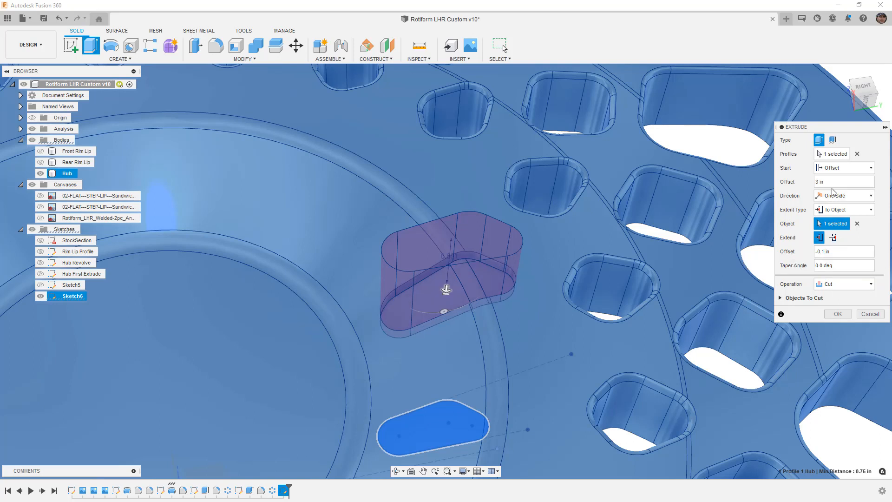
- Try a -1 deg taper angle on the recess cut and reset it to 0 deg
{"action": "left_click_drag", "start_coordinate": [824, 264], "coordinate": [813, 266]}
{"action": "key", "text": "shift+Home"}
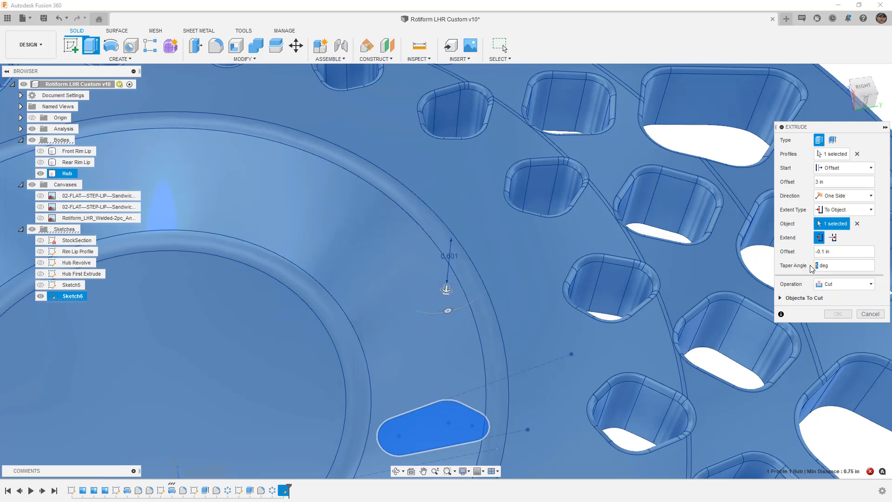
{"action": "key", "text": "shift+Home"}
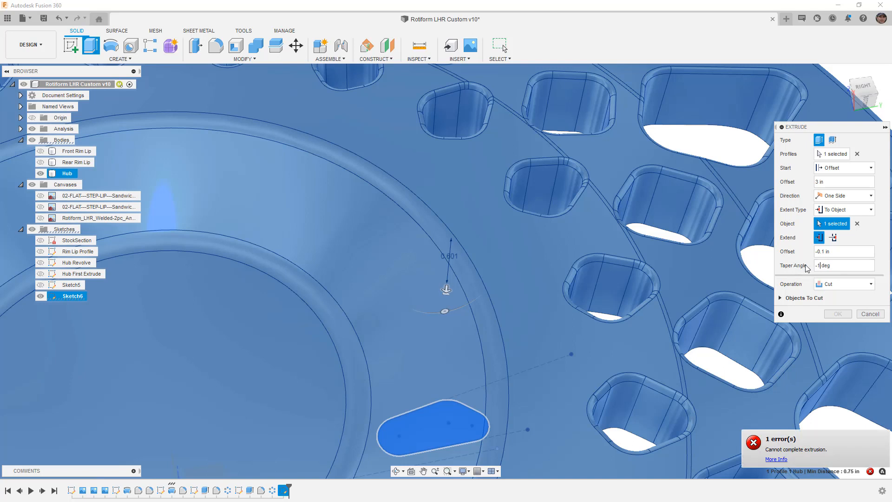
{"action": "left_click_drag", "start_coordinate": [823, 263], "coordinate": [816, 266]}
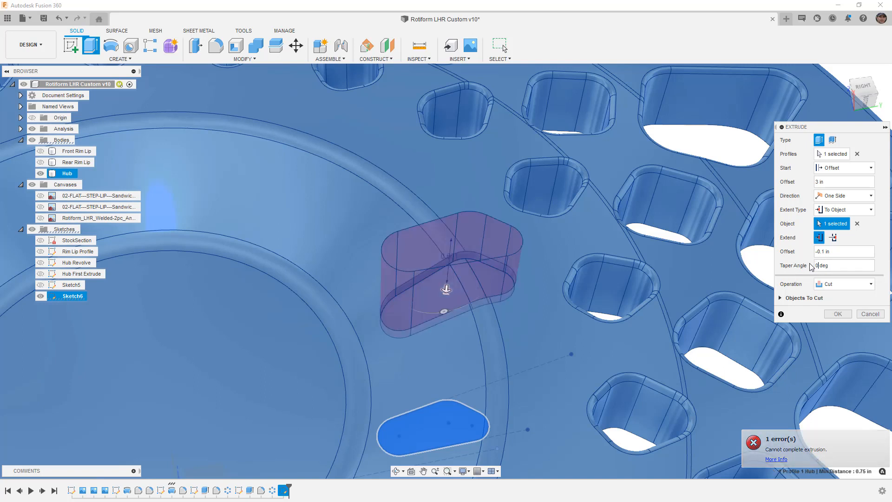
- Complete the recess cut in the hub with its current extrusion settings
{"action": "left_click", "coordinate": [838, 314]}
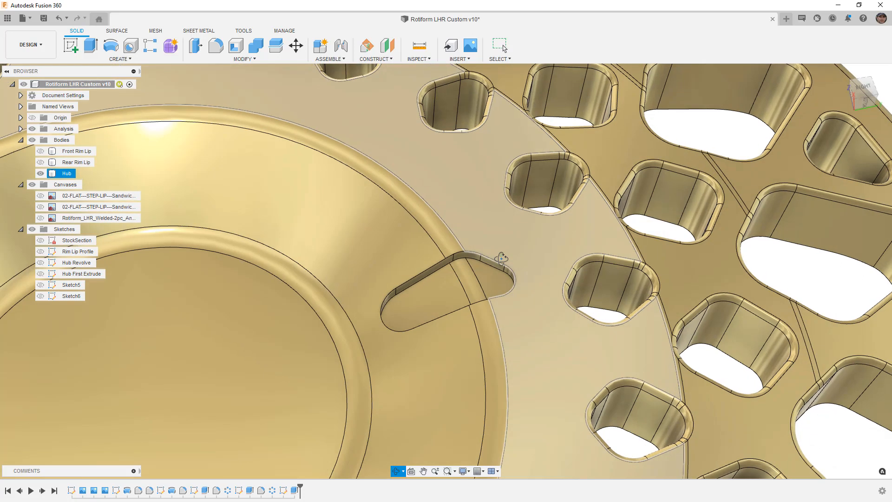
{"action": "left_click_drag", "start_coordinate": [501, 258], "coordinate": [478, 272]}
{"action": "key", "text": "Escape"}
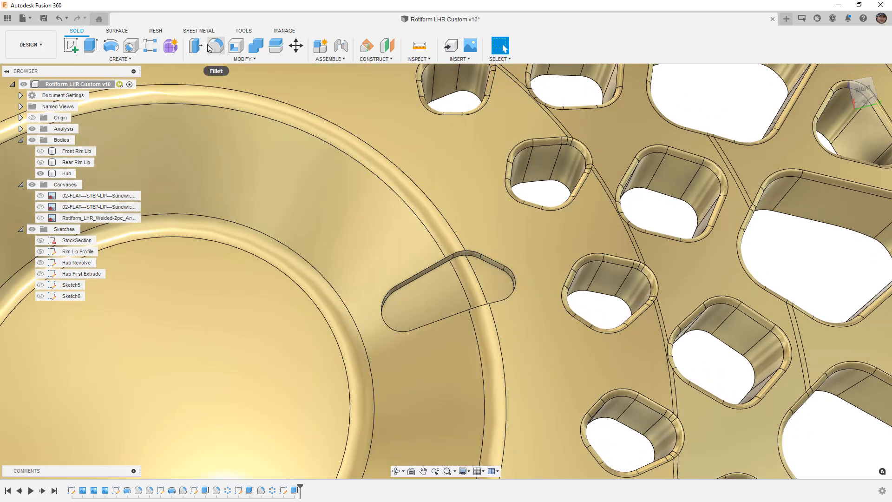
- Fillet the recess's floor edge chain and its rim edge chain with a 0.05 in radius
{"action": "left_click", "coordinate": [216, 45]}
{"action": "left_click", "coordinate": [481, 266]}
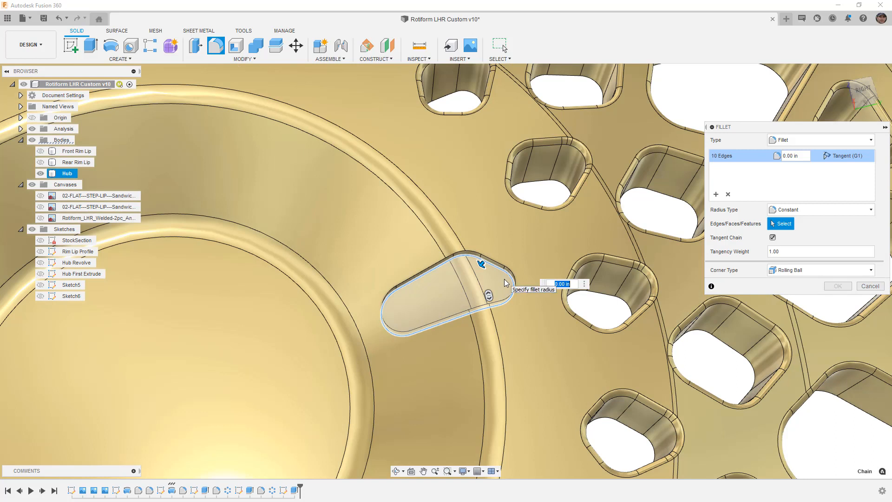
{"action": "scroll", "coordinate": [470, 279], "scroll_direction": "up", "scroll_amount": 3}
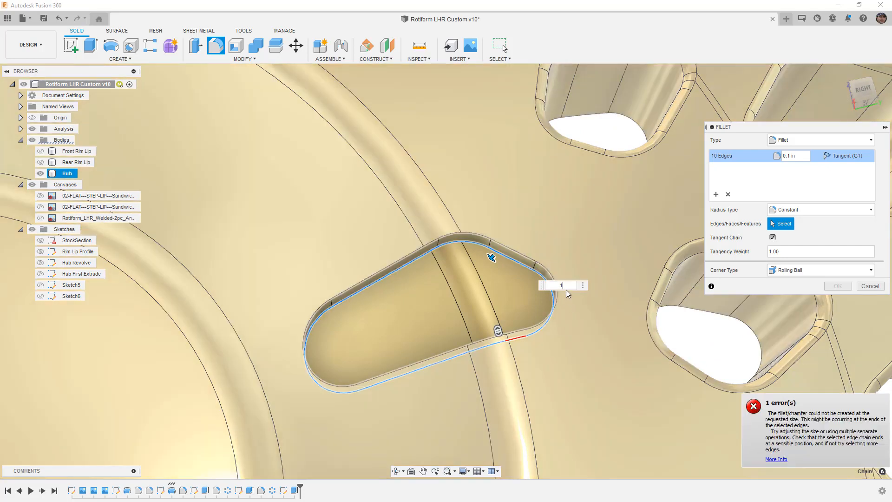
{"action": "left_click", "coordinate": [559, 286]}
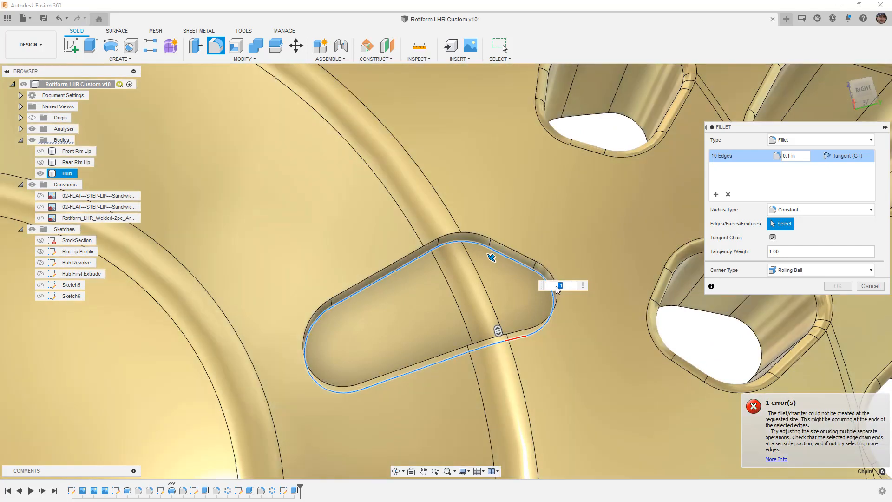
{"action": "type", "text": ".05"}
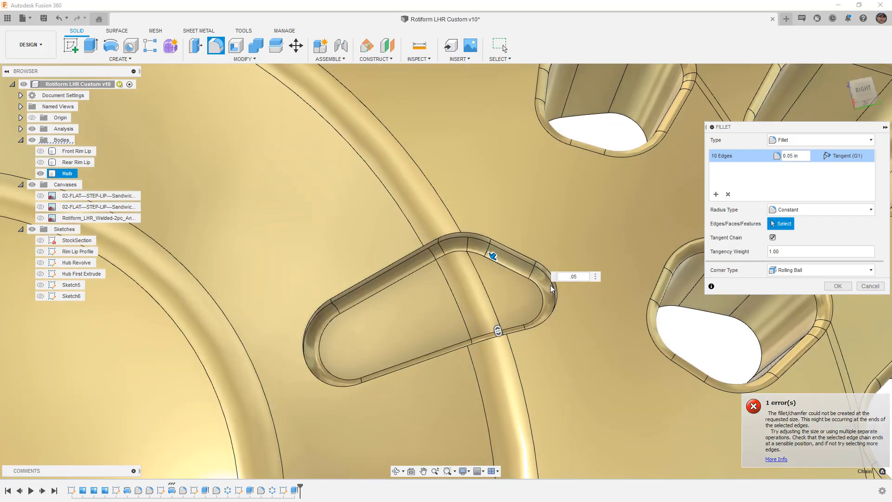
{"action": "left_click", "coordinate": [515, 257]}
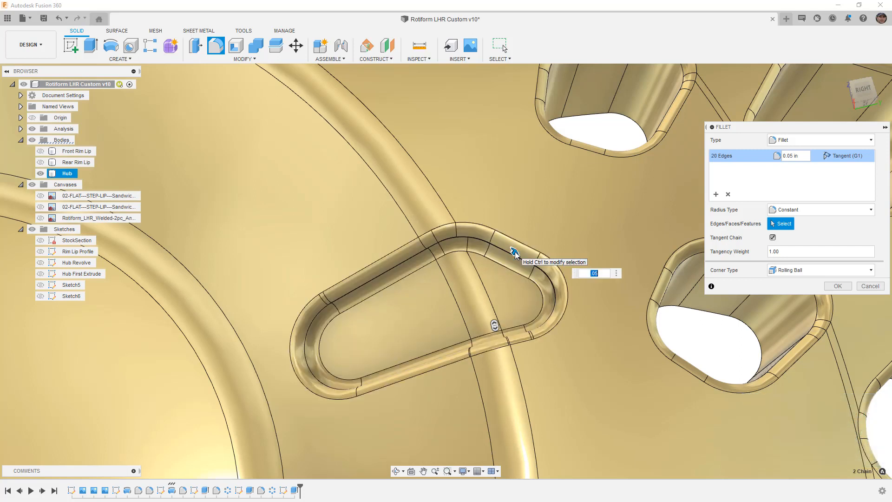
{"action": "middle_click_drag", "start_coordinate": [525, 274], "coordinate": [469, 272], "text": "shift"}
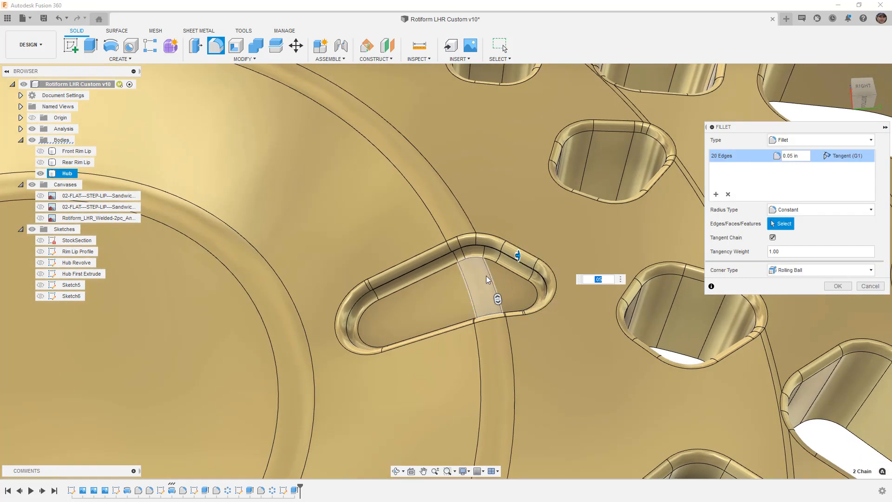
{"action": "scroll", "coordinate": [542, 276], "scroll_direction": "down", "scroll_amount": 3}
{"action": "key", "text": "Return"}
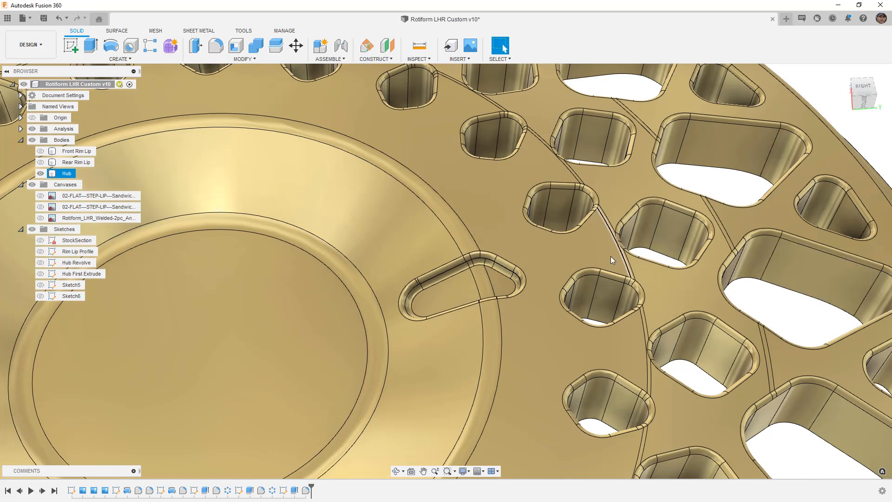
- Mirror the recess's extrude and fillet features across the XY plane
{"action": "scroll", "coordinate": [496, 280], "scroll_direction": "down", "scroll_amount": 5}
{"action": "middle_click_drag", "start_coordinate": [493, 278], "coordinate": [492, 269], "text": "shift"}
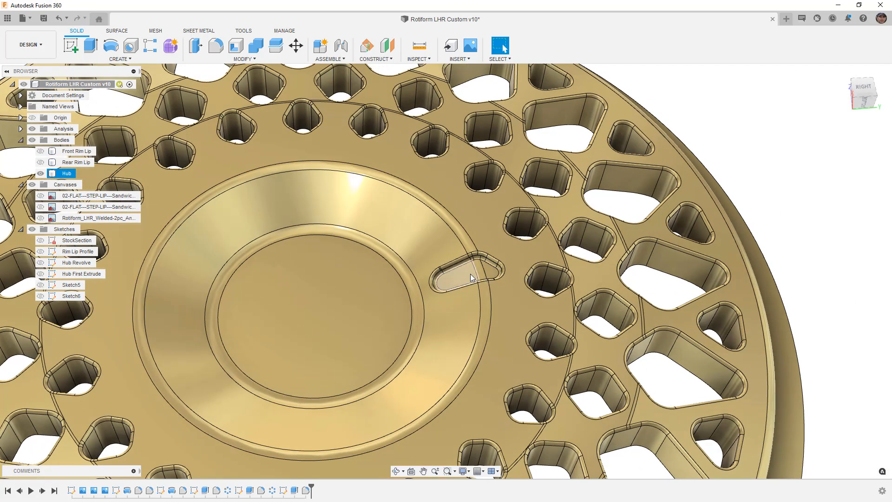
{"action": "left_click", "coordinate": [163, 59]}
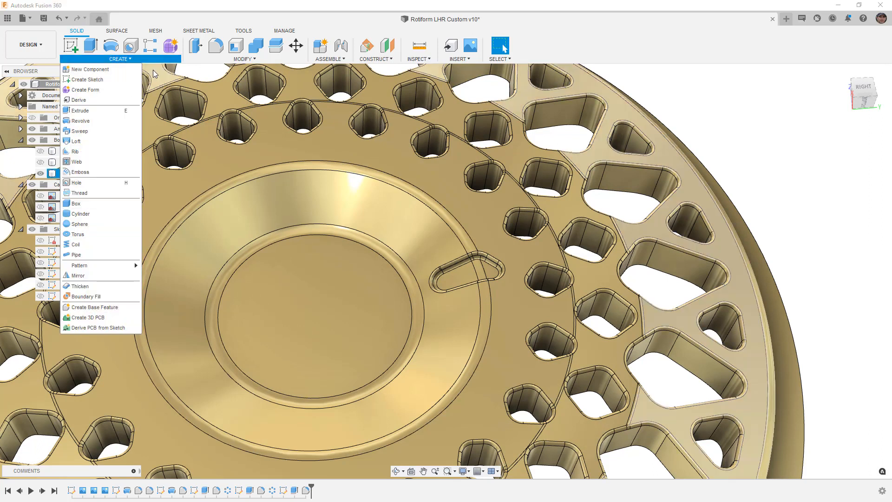
{"action": "left_click", "coordinate": [116, 274]}
{"action": "left_click", "coordinate": [844, 140]}
{"action": "left_click", "coordinate": [835, 172]}
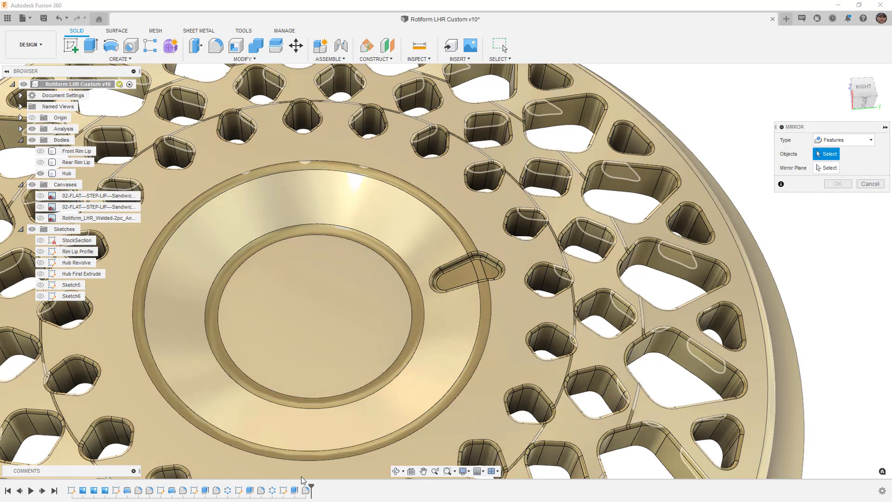
{"action": "left_click", "coordinate": [295, 491]}
{"action": "left_click", "coordinate": [305, 491]}
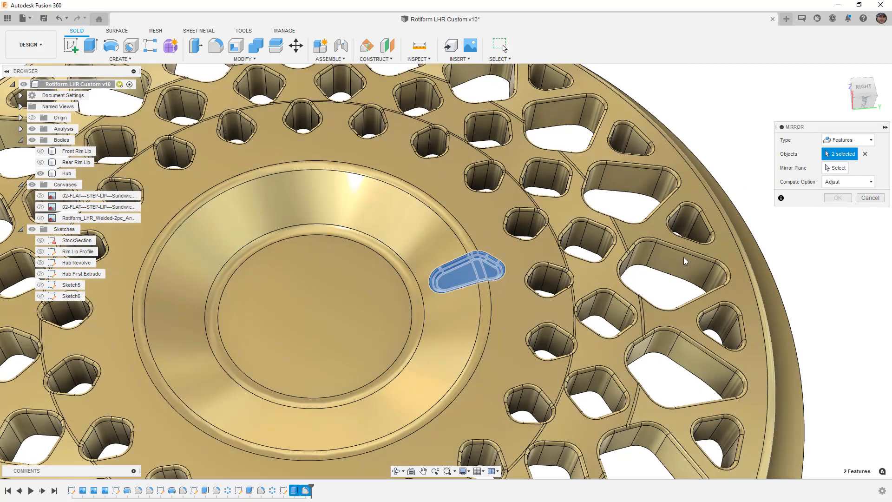
{"action": "left_click", "coordinate": [839, 168]}
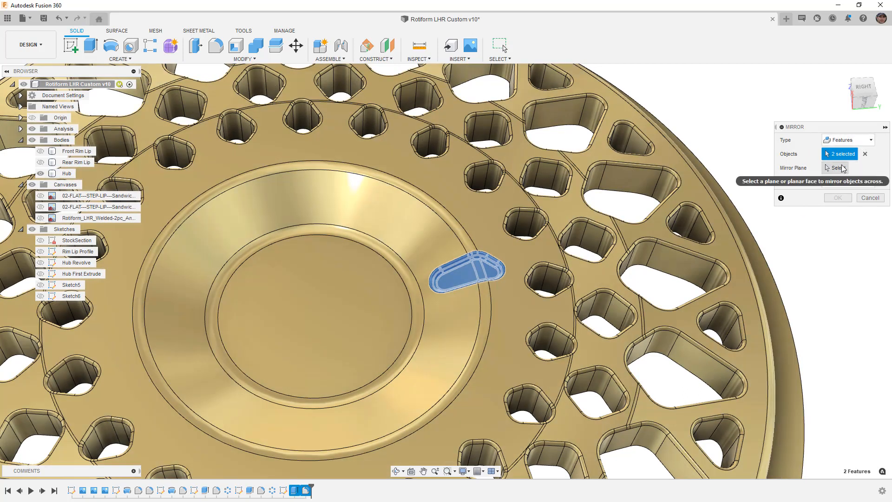
{"action": "middle_click_drag", "start_coordinate": [349, 357], "coordinate": [303, 362], "text": "shift"}
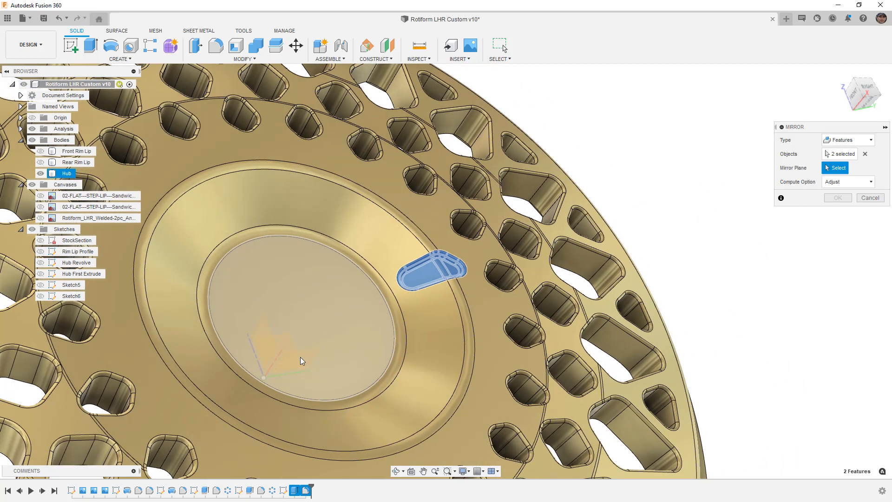
{"action": "left_click", "coordinate": [300, 357]}
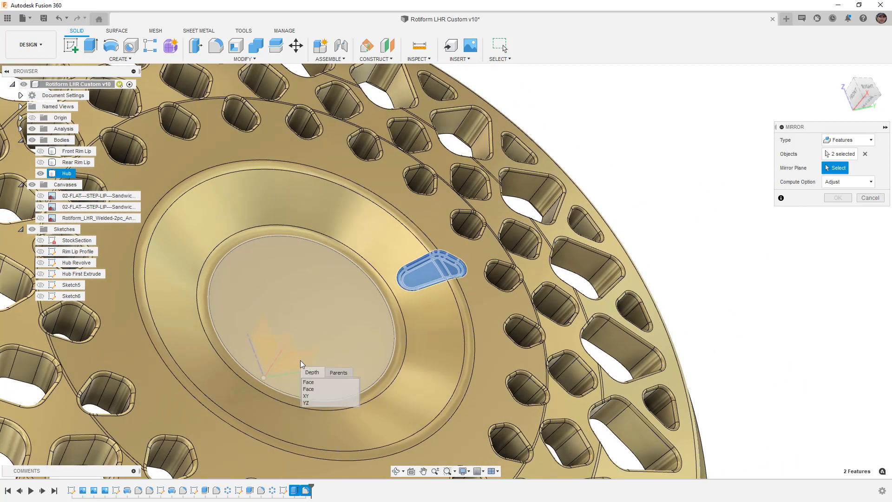
{"action": "left_click", "coordinate": [315, 397]}
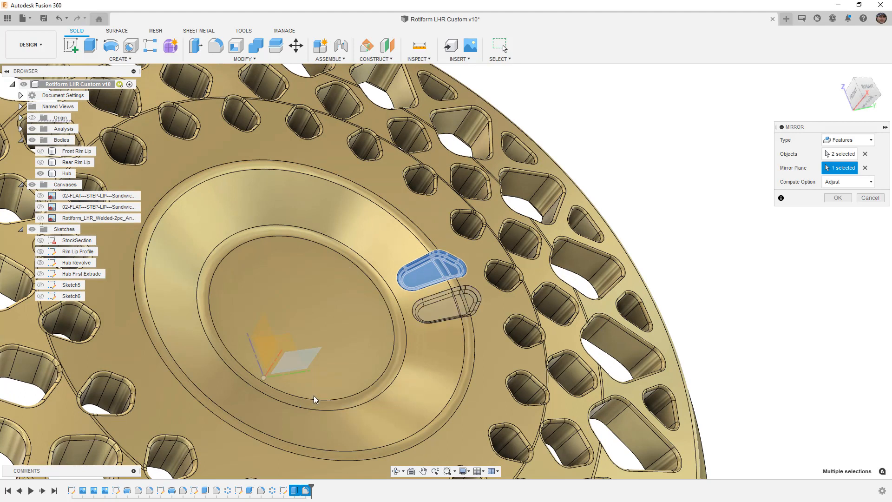
{"action": "left_click", "coordinate": [839, 199]}
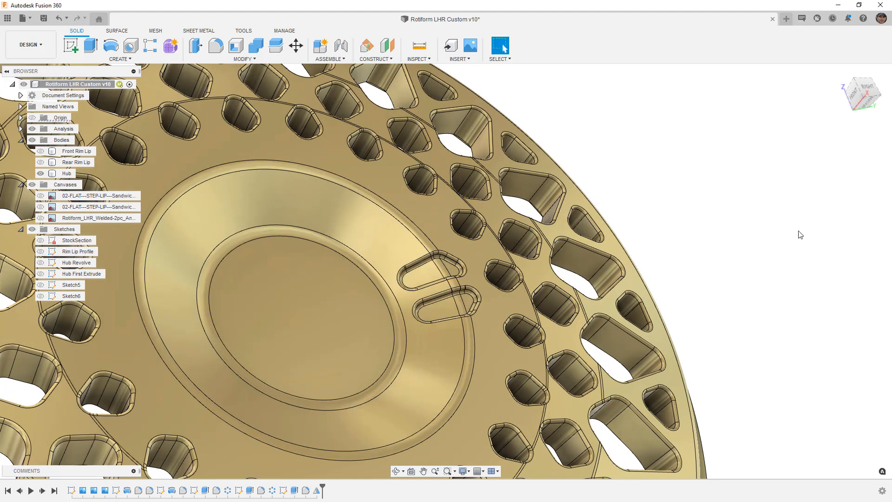
- Start a circular feature pattern using the recess's extrude, fillet and mirror features
{"action": "scroll", "coordinate": [785, 235], "scroll_direction": "down", "scroll_amount": 3}
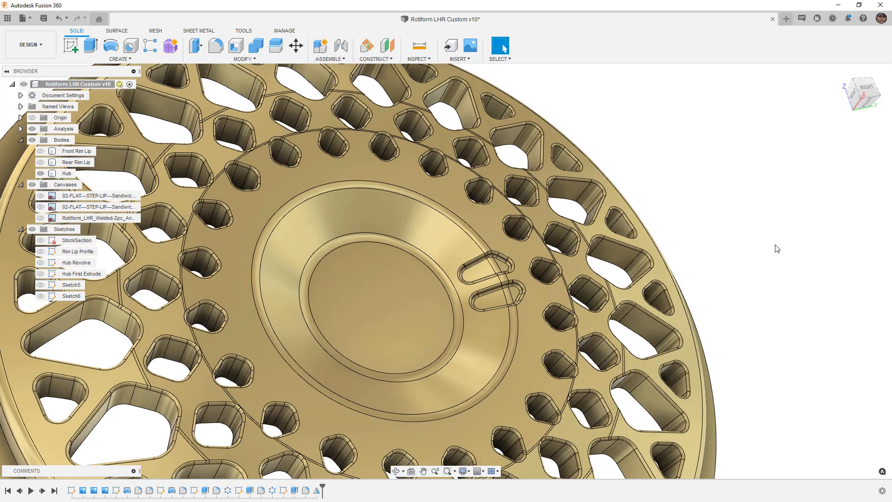
{"action": "left_click", "coordinate": [169, 60]}
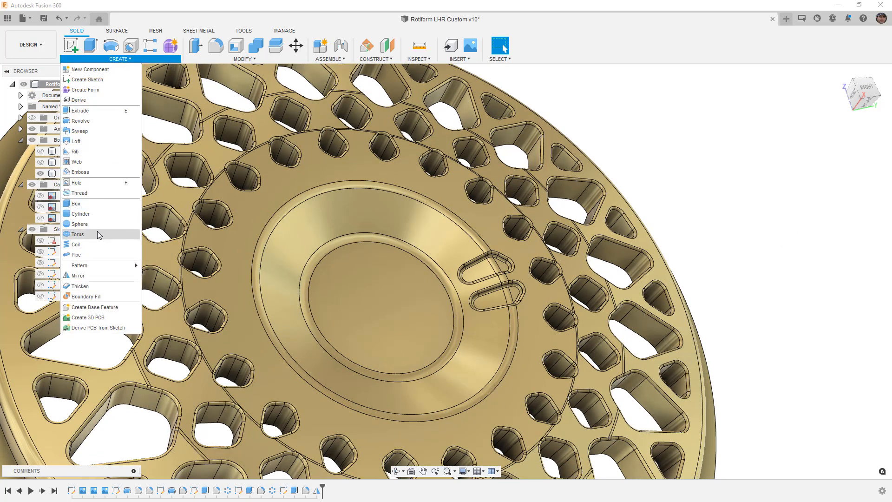
{"action": "mouse_move", "coordinate": [101, 264]}
{"action": "left_click", "coordinate": [153, 277]}
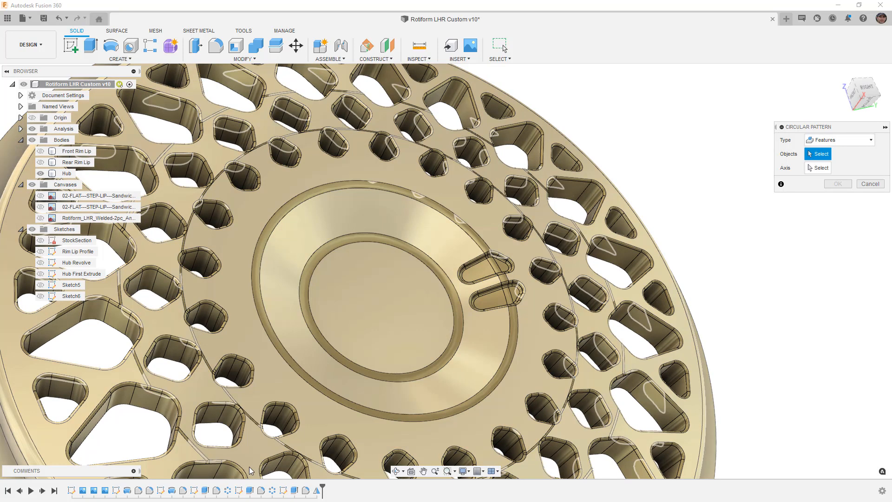
{"action": "left_click", "coordinate": [294, 490]}
{"action": "left_click", "coordinate": [305, 490]}
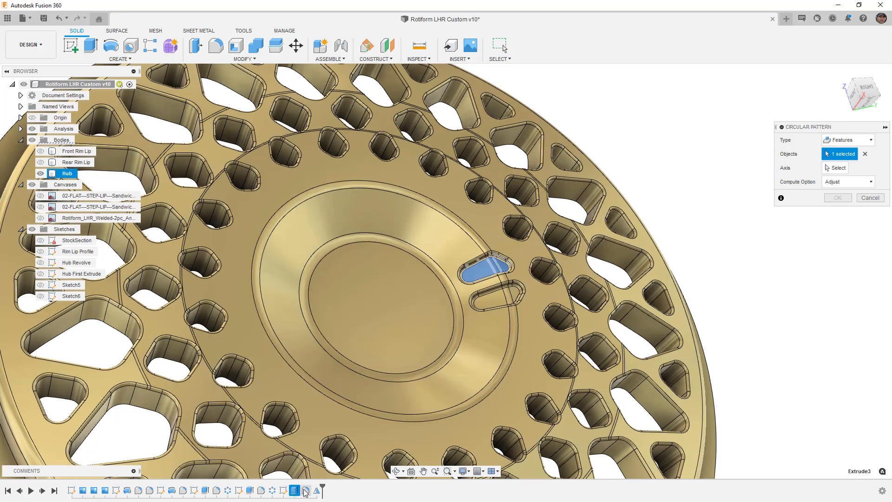
{"action": "left_click", "coordinate": [317, 490]}
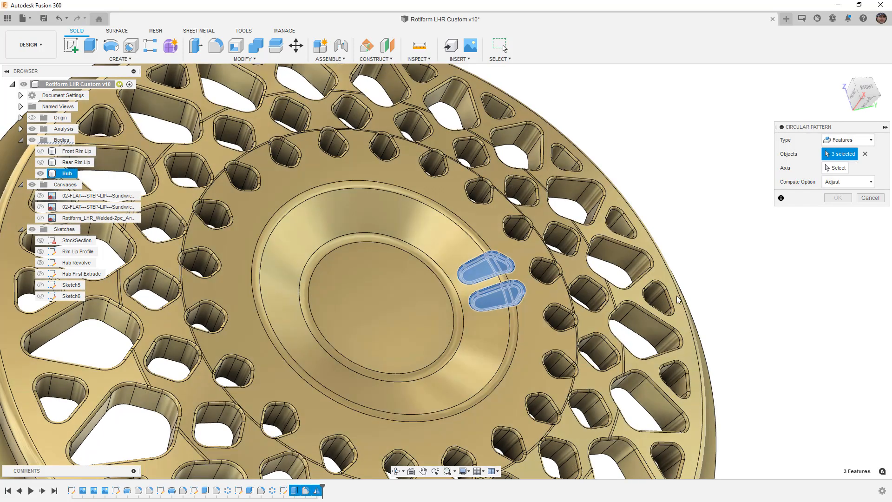
- Pattern the recess pair around the wheel's outer circular edge with full spacing and quantity 4, comparing the layout with the Rotiform LHR wheel canvas
{"action": "left_click", "coordinate": [835, 167]}
{"action": "middle_click_drag", "start_coordinate": [661, 200], "coordinate": [684, 368], "text": "shift"}
{"action": "left_click", "coordinate": [684, 368]}
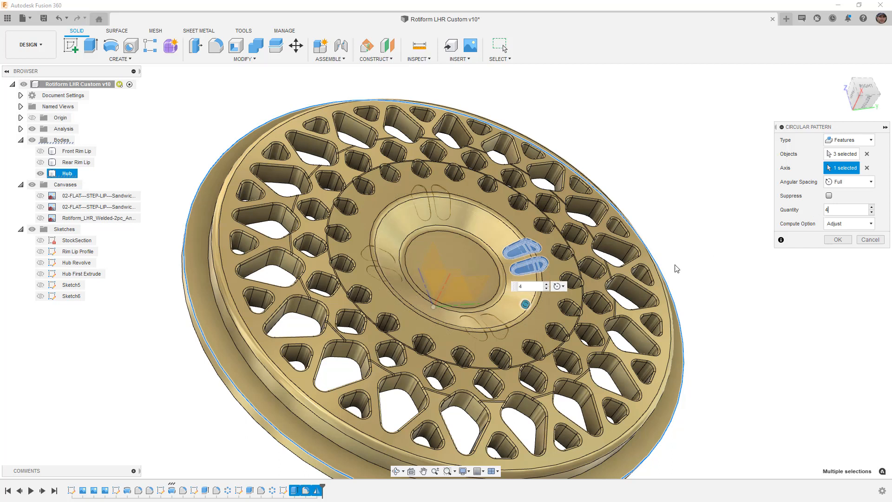
{"action": "left_click", "coordinate": [866, 90]}
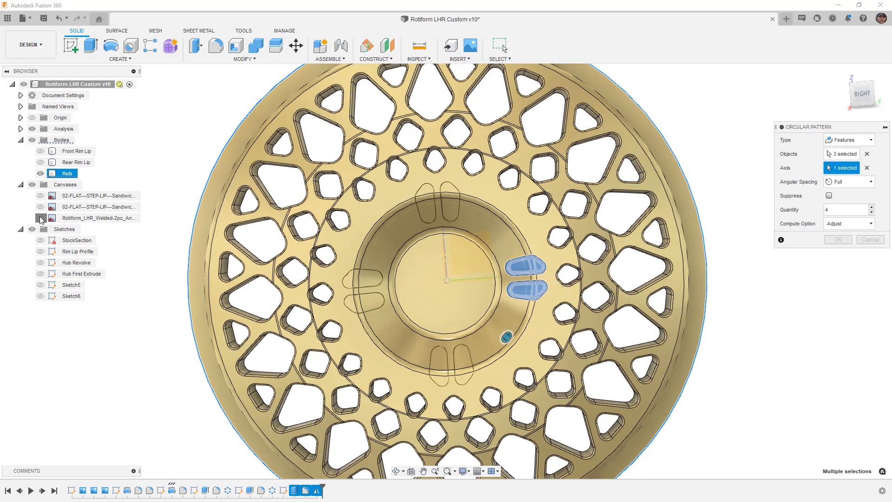
{"action": "left_click", "coordinate": [40, 218]}
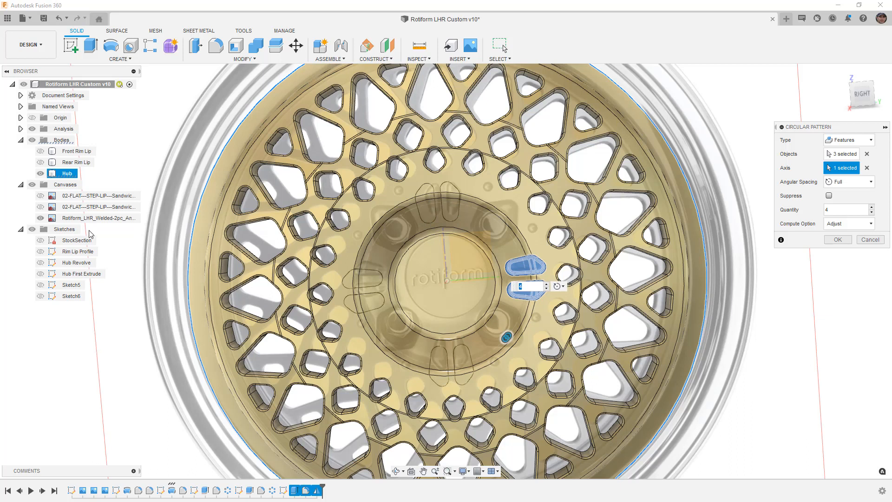
{"action": "left_click", "coordinate": [43, 218]}
{"action": "middle_click_drag", "start_coordinate": [750, 274], "coordinate": [770, 231], "text": "shift"}
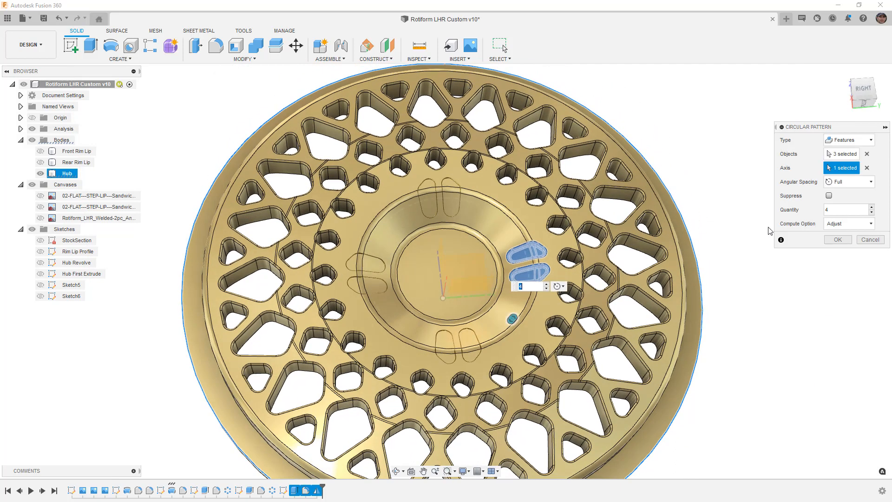
{"action": "left_click", "coordinate": [836, 240]}
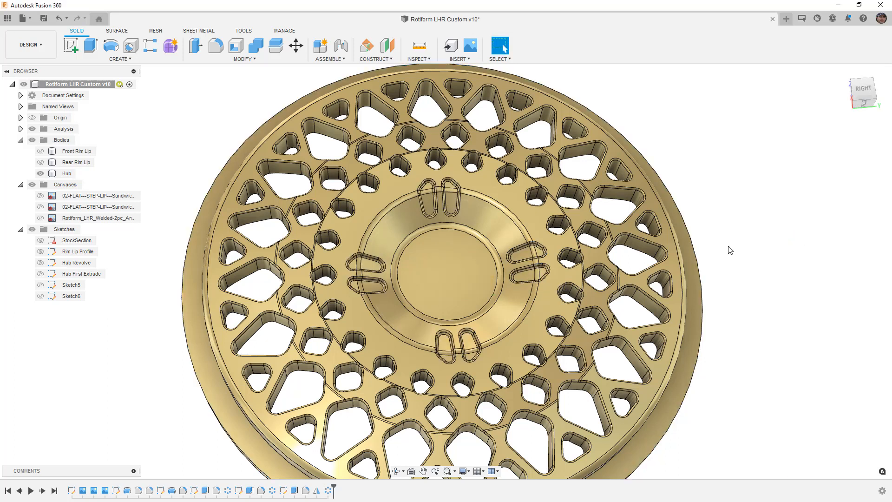
- Examine the patterned recesses around the hub in a shaded view without edges
{"action": "scroll", "coordinate": [525, 285], "scroll_direction": "up", "scroll_amount": 2}
{"action": "middle_click_drag", "start_coordinate": [526, 286], "coordinate": [527, 325], "text": "shift"}
{"action": "key", "text": "ctrl+4"}
{"action": "middle_click_drag", "start_coordinate": [714, 310], "coordinate": [691, 271], "text": "shift"}
{"action": "left_click", "coordinate": [500, 236]}
{"action": "scroll", "coordinate": [502, 235], "scroll_direction": "up", "scroll_amount": 3}
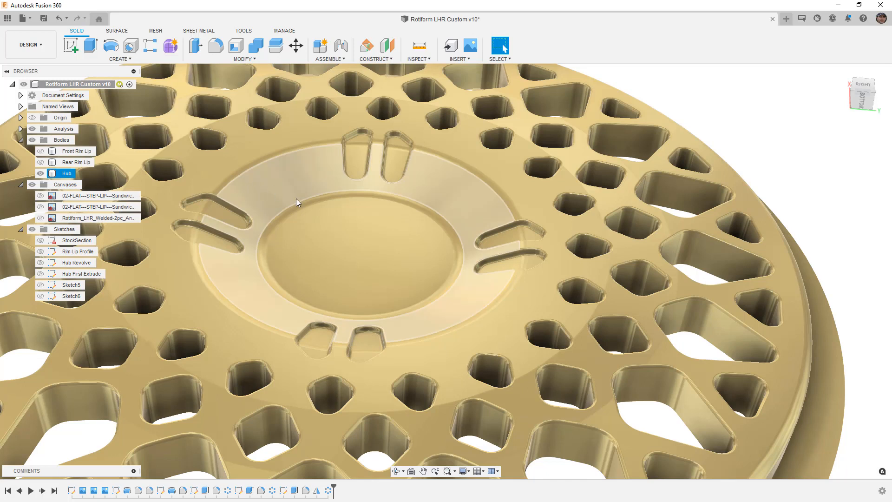
{"action": "scroll", "coordinate": [296, 199], "scroll_direction": "down", "scroll_amount": 2}
{"action": "middle_click_drag", "start_coordinate": [496, 201], "coordinate": [488, 260], "text": "shift"}
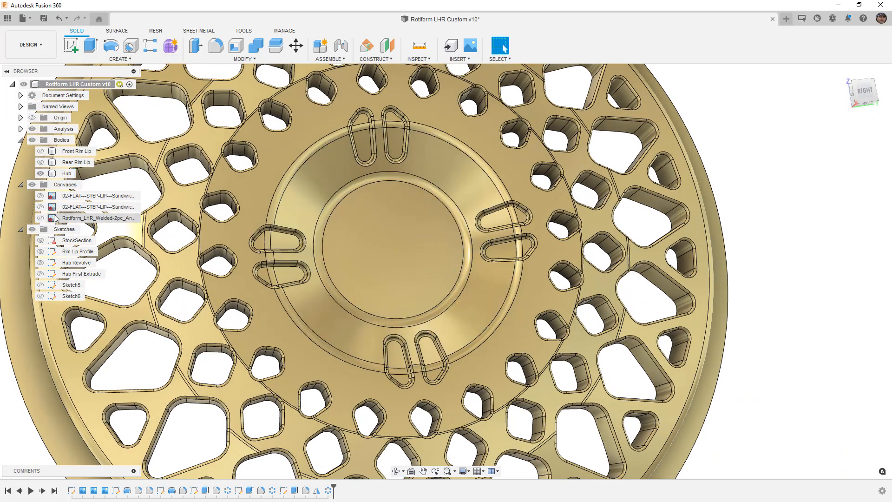
- Overlay the Rotiform LHR wheel canvas on the hub and examine the lug nut positions around the centre
{"action": "left_click", "coordinate": [41, 218]}
{"action": "middle_click_drag", "start_coordinate": [325, 204], "coordinate": [465, 186], "text": "shift"}
{"action": "scroll", "coordinate": [554, 175], "scroll_direction": "up", "scroll_amount": 2}
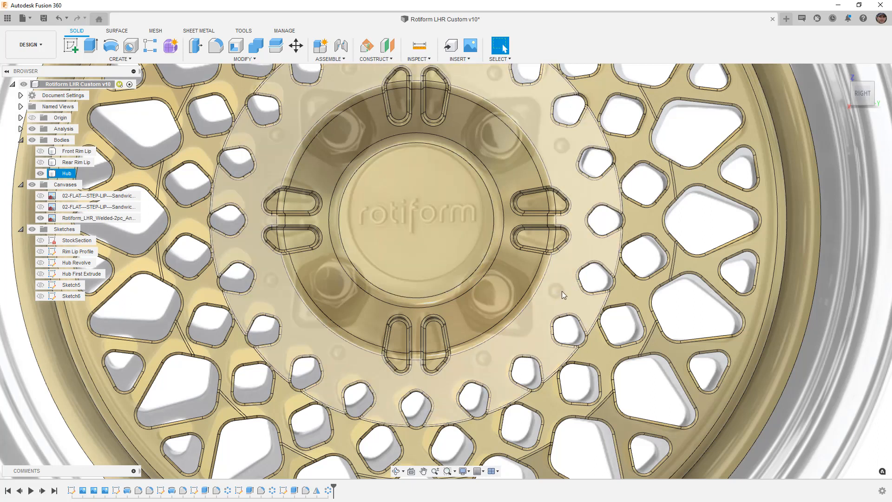
{"action": "middle_click_drag", "start_coordinate": [559, 167], "coordinate": [529, 255]}
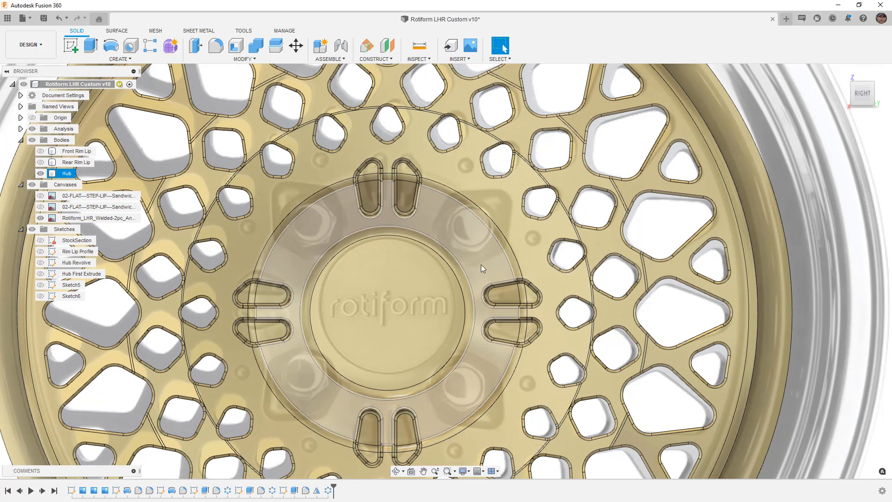
{"action": "scroll", "coordinate": [507, 255], "scroll_direction": "down", "scroll_amount": 2}
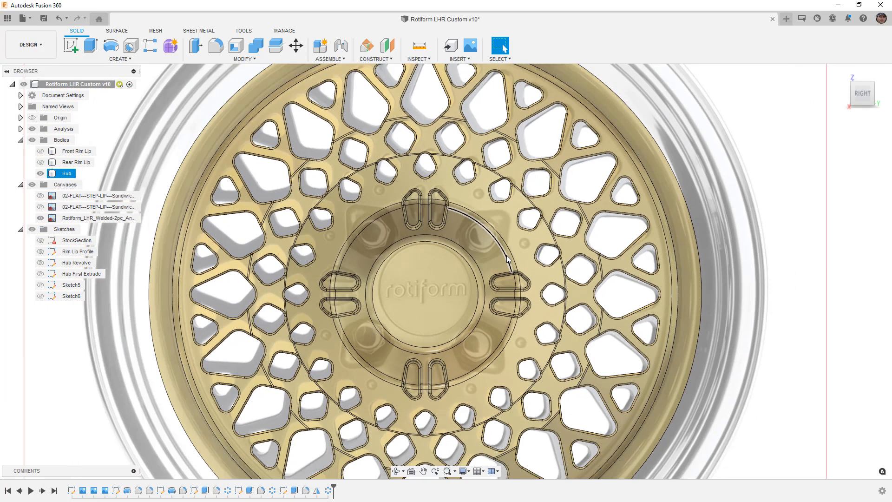
{"action": "scroll", "coordinate": [507, 255], "scroll_direction": "down", "scroll_amount": 1}
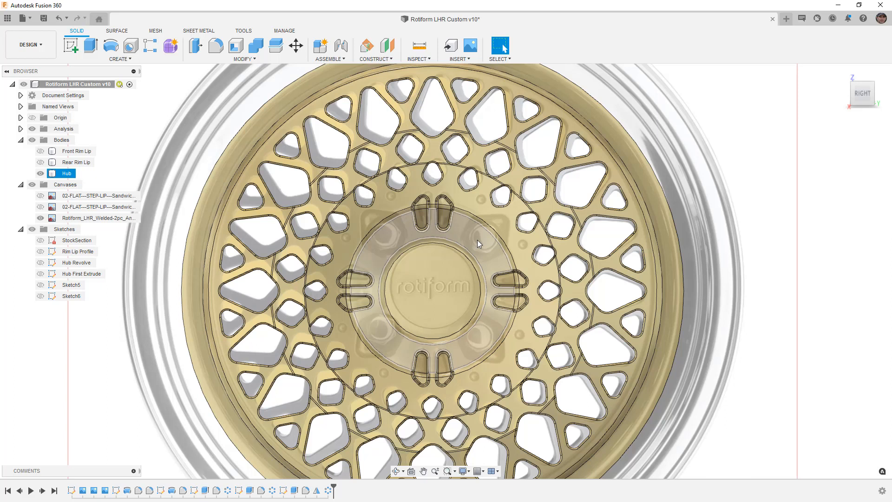
{"action": "scroll", "coordinate": [487, 246], "scroll_direction": "up", "scroll_amount": 2}
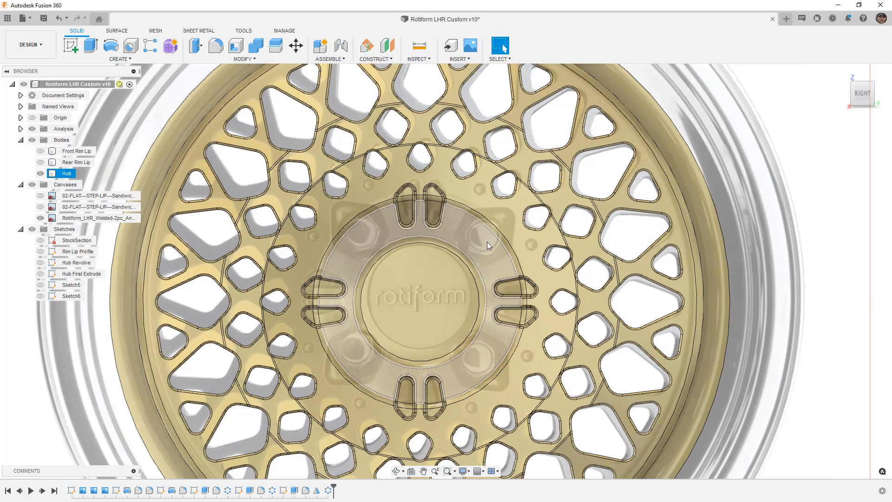
{"action": "scroll", "coordinate": [487, 242], "scroll_direction": "up", "scroll_amount": 1}
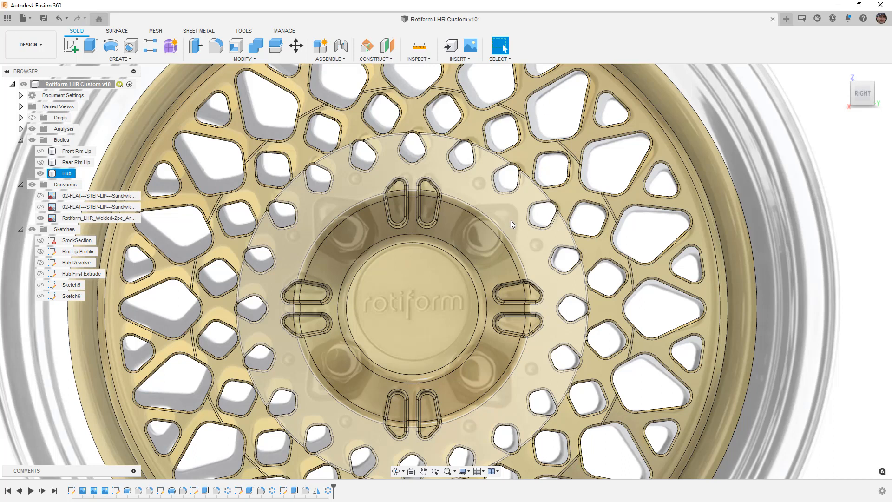
- Create a sketch on the flat circular face at the rear of the hub and display the Rotiform LHR wheel canvas
{"action": "key", "text": "F6"}
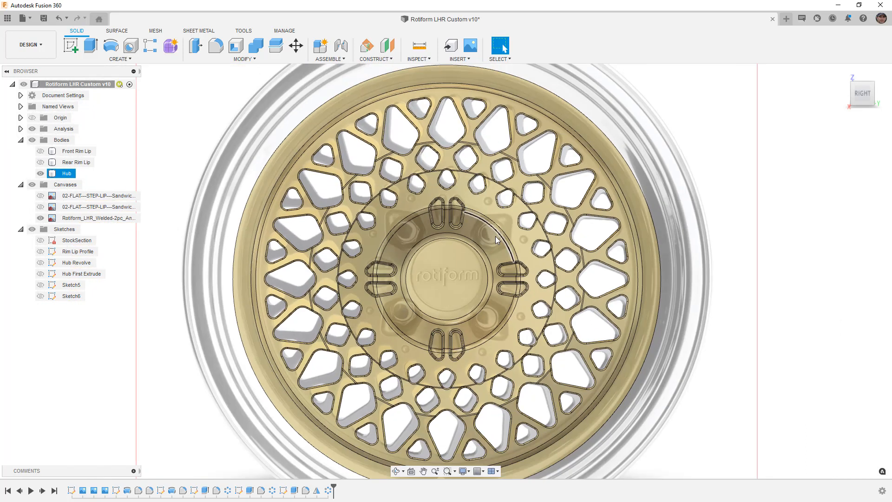
{"action": "key", "text": "F4"}
{"action": "left_click_drag", "start_coordinate": [478, 255], "coordinate": [569, 254]}
{"action": "key", "text": "Escape"}
{"action": "left_click", "coordinate": [40, 218]}
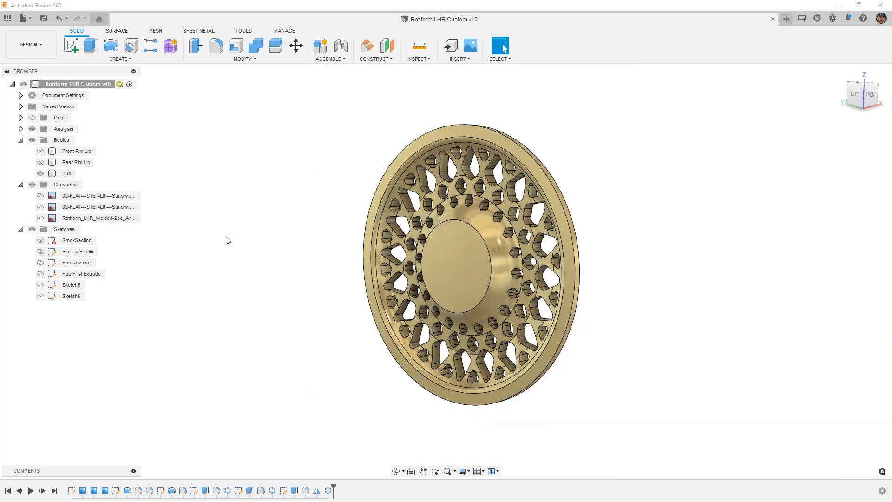
{"action": "left_click", "coordinate": [461, 260]}
{"action": "right_click", "coordinate": [461, 260]}
{"action": "left_click", "coordinate": [469, 303]}
{"action": "left_click", "coordinate": [40, 218]}
- Draw a 12 mm diameter circle over the canvas's upper-right lug nut
{"action": "key", "text": "c"}
{"action": "scroll", "coordinate": [445, 207], "scroll_direction": "up", "scroll_amount": 5}
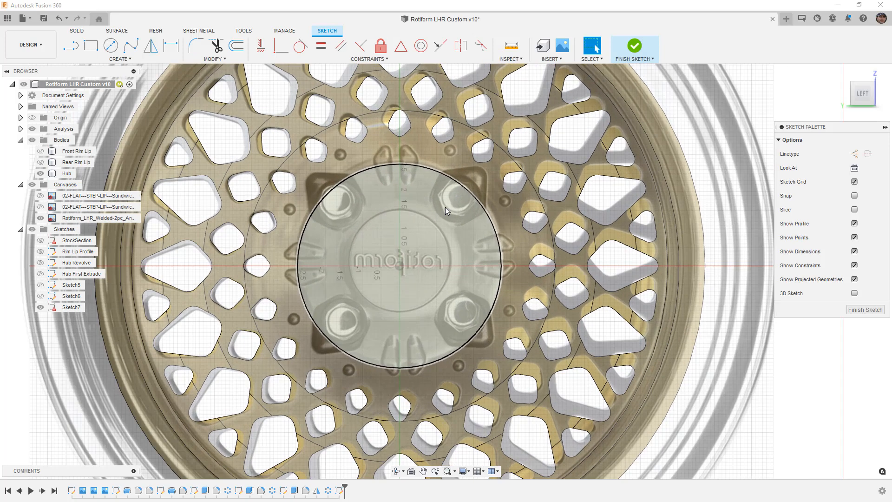
{"action": "left_click", "coordinate": [457, 196]}
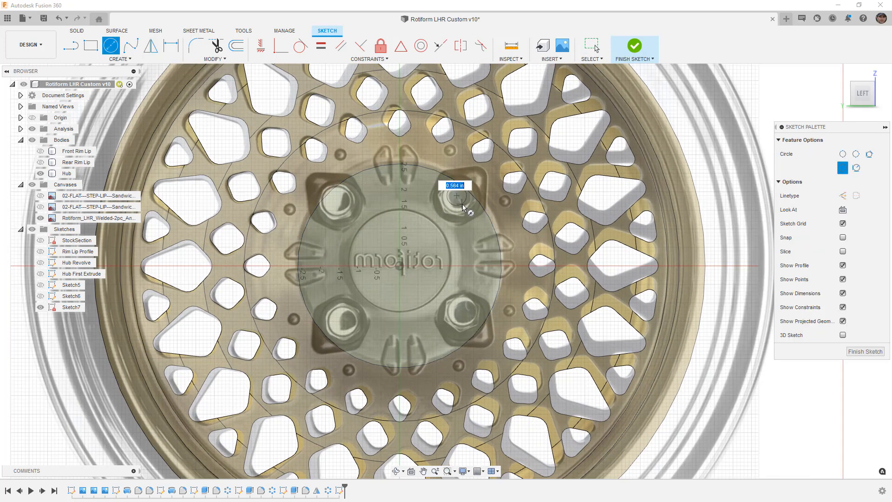
{"action": "type", "text": "12mm"}
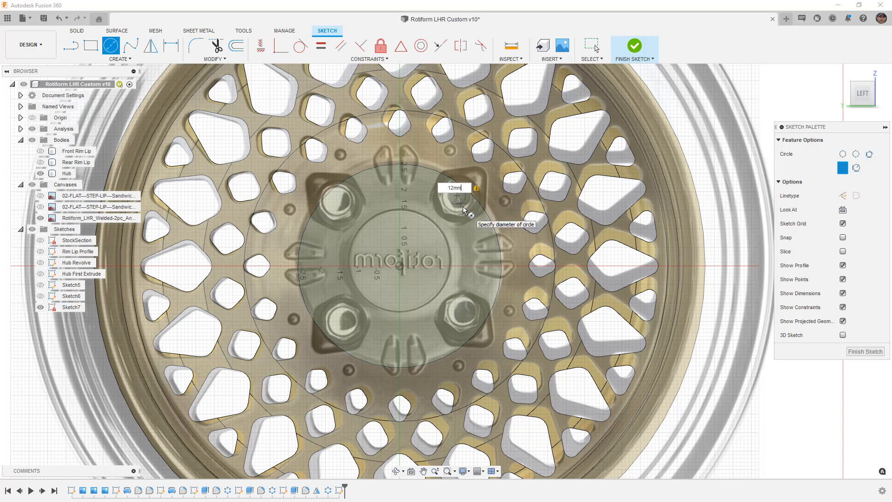
{"action": "key", "text": "Return"}
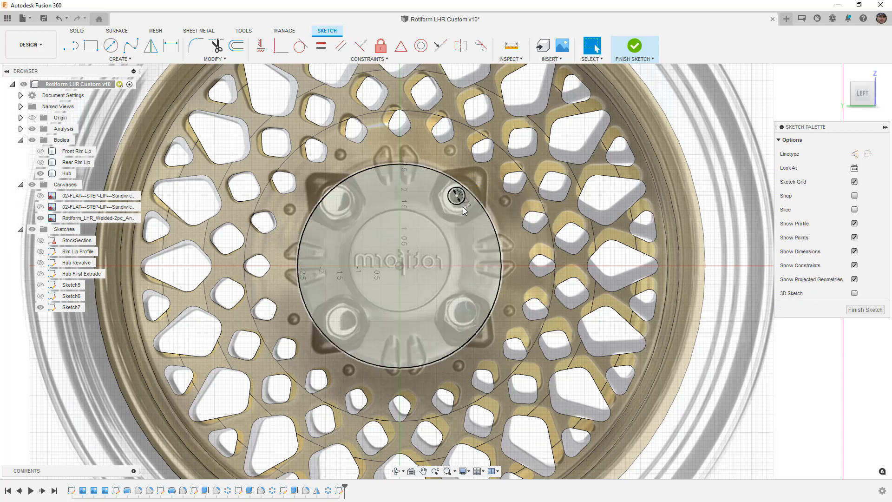
- Draw a circle about 4.87 in in diameter from the hub centre through the lug circle's centre and convert it to construction
{"action": "scroll", "coordinate": [463, 207], "scroll_direction": "up", "scroll_amount": 5}
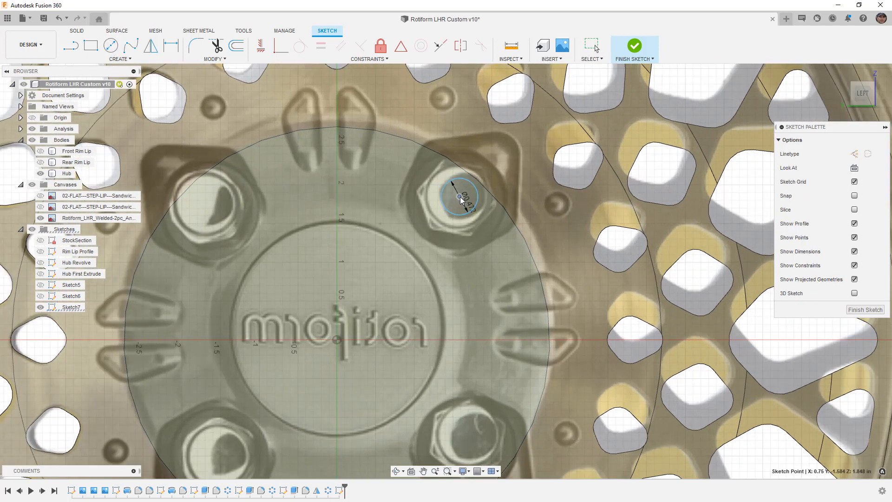
{"action": "scroll", "coordinate": [460, 200], "scroll_direction": "down", "scroll_amount": 5}
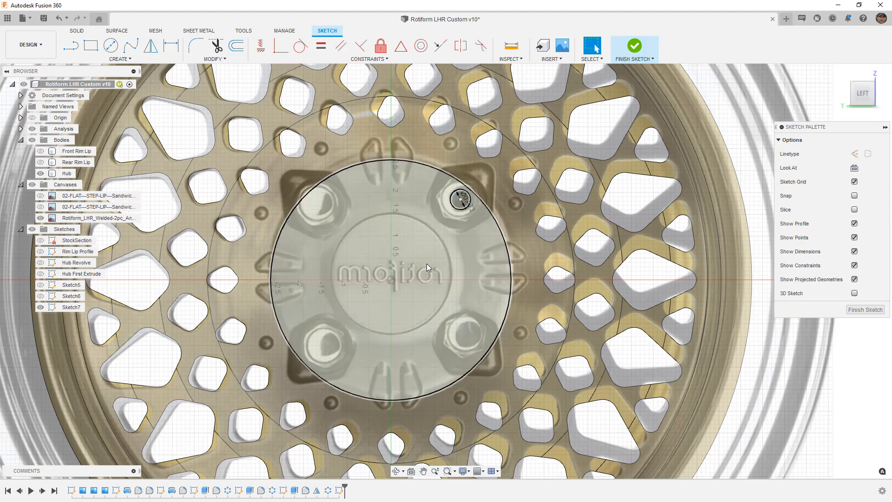
{"action": "key", "text": "c"}
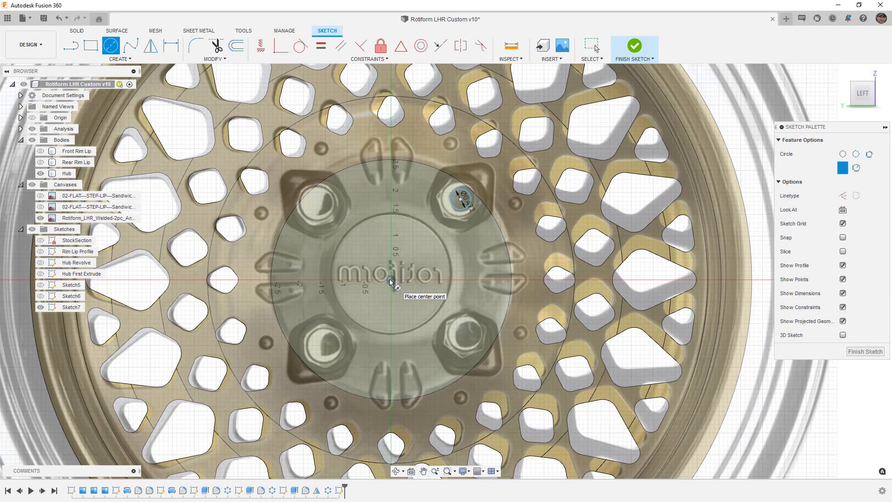
{"action": "left_click", "coordinate": [391, 280]}
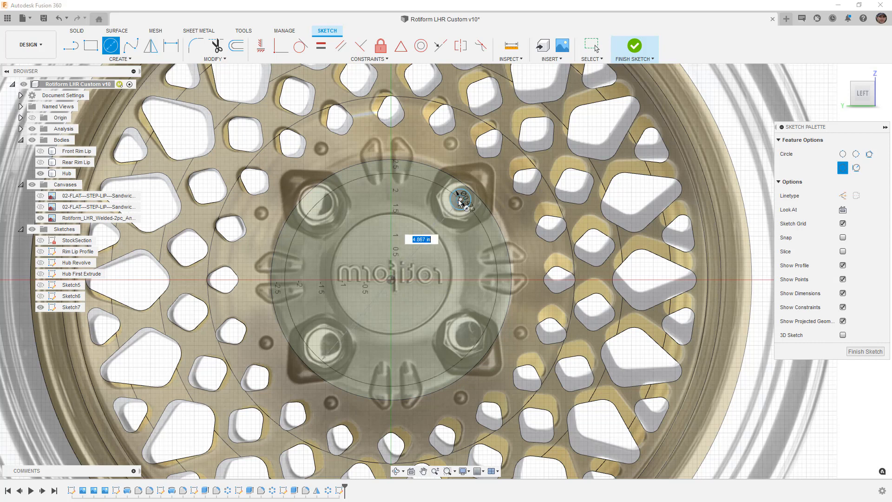
{"action": "left_click", "coordinate": [479, 220]}
{"action": "key", "text": "Escape"}
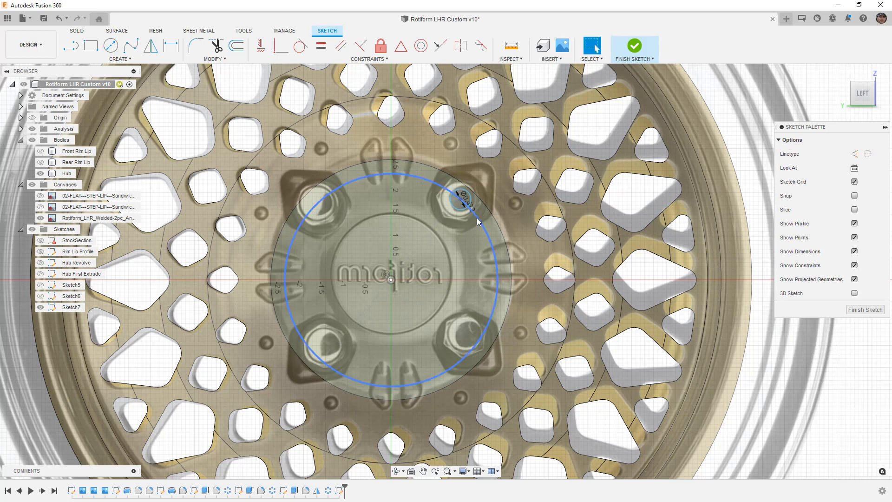
{"action": "key", "text": "x"}
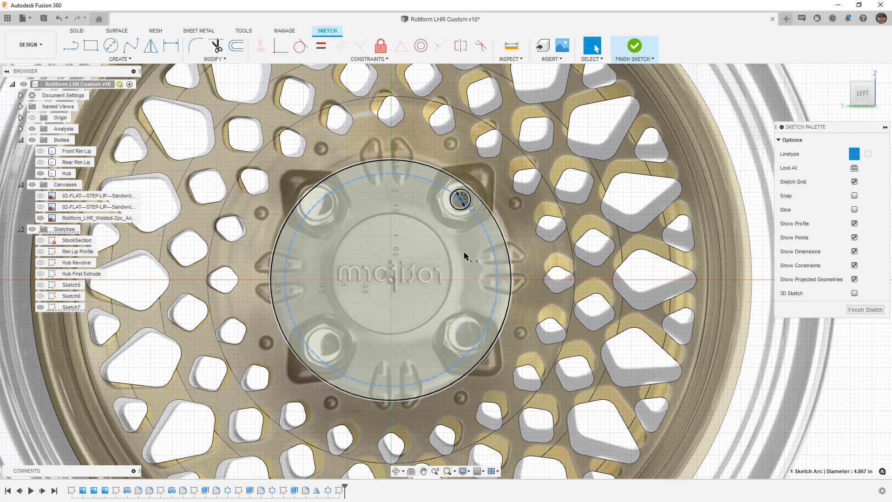
- Dimension the construction bolt circle's diameter to 114.3 mm
{"action": "key", "text": "d"}
{"action": "left_click", "coordinate": [424, 262]}
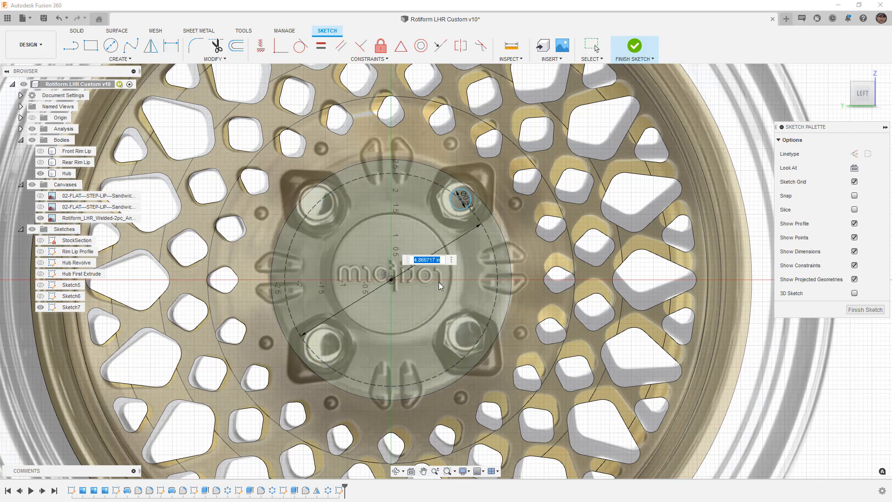
{"action": "type", "text": "114.3mm"}
{"action": "key", "text": "Return"}
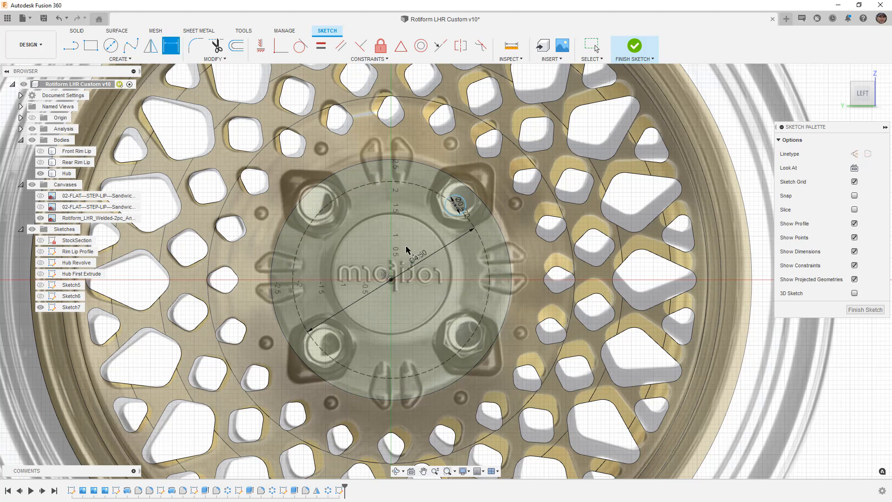
- Draw lines from the hub centre to the lug circle's centre and horizontally to the bolt circle, making the angled line construction
{"action": "left_click", "coordinate": [454, 205]}
{"action": "key", "text": "l"}
{"action": "left_click", "coordinate": [392, 280]}
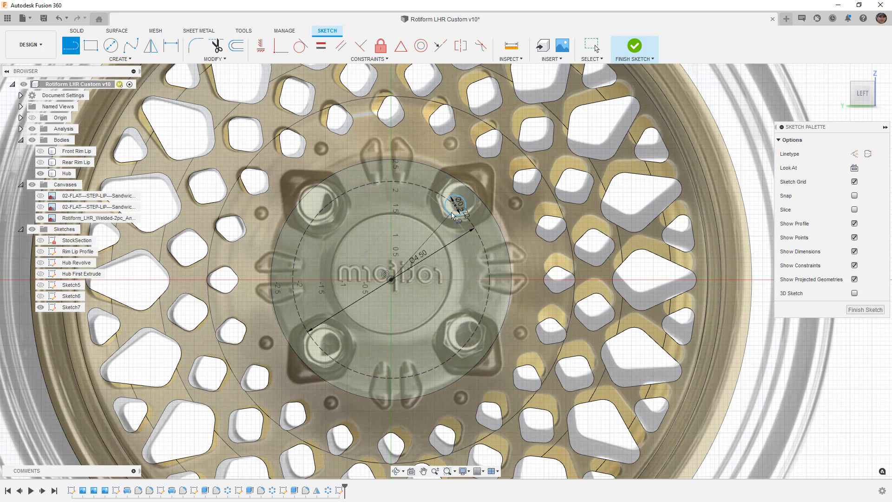
{"action": "left_click", "coordinate": [455, 205]}
{"action": "left_click", "coordinate": [489, 280]}
{"action": "key", "text": "Escape"}
{"action": "left_click", "coordinate": [439, 223]}
{"action": "key", "text": "x"}
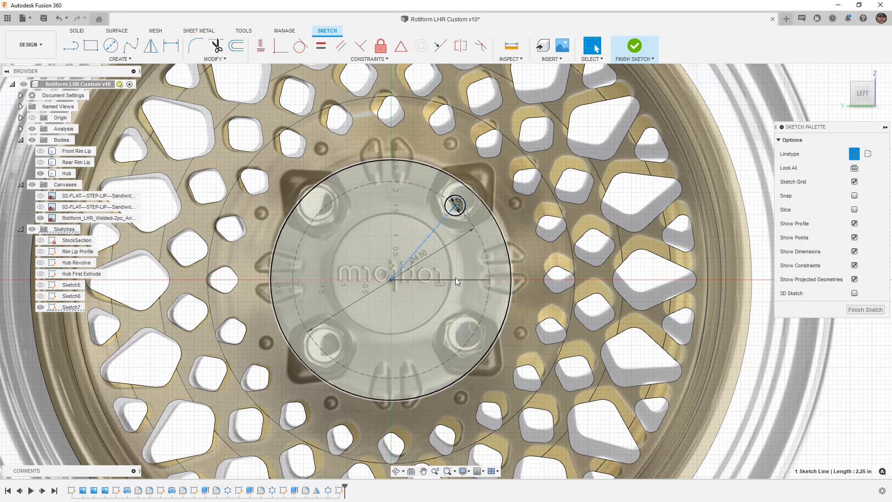
- Dimension the angle between the horizontal line and the lug circle's line to 45 degrees
{"action": "left_click", "coordinate": [455, 280]}
{"action": "key", "text": "d"}
{"action": "left_click", "coordinate": [439, 241]}
{"action": "left_click", "coordinate": [455, 258]}
{"action": "type", "text": "45"}
{"action": "key", "text": "Return"}
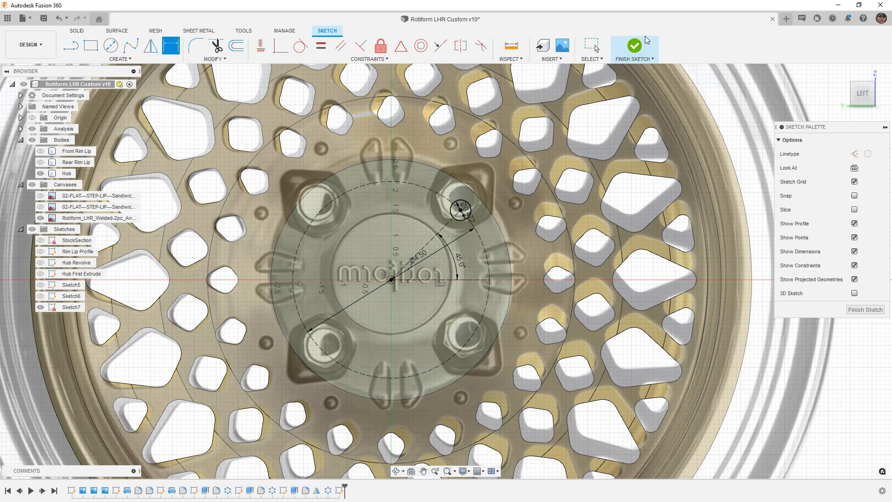
- Finish the lug-hole sketch and extrude-cut the small lug circle through the hub with the extent set to All
{"action": "left_click", "coordinate": [635, 46]}
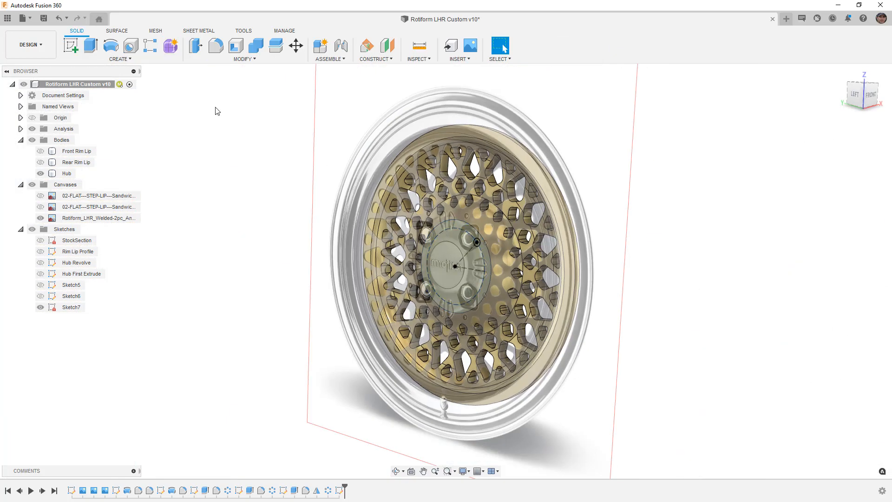
{"action": "left_click", "coordinate": [91, 45]}
{"action": "scroll", "coordinate": [492, 240], "scroll_direction": "up", "scroll_amount": 3}
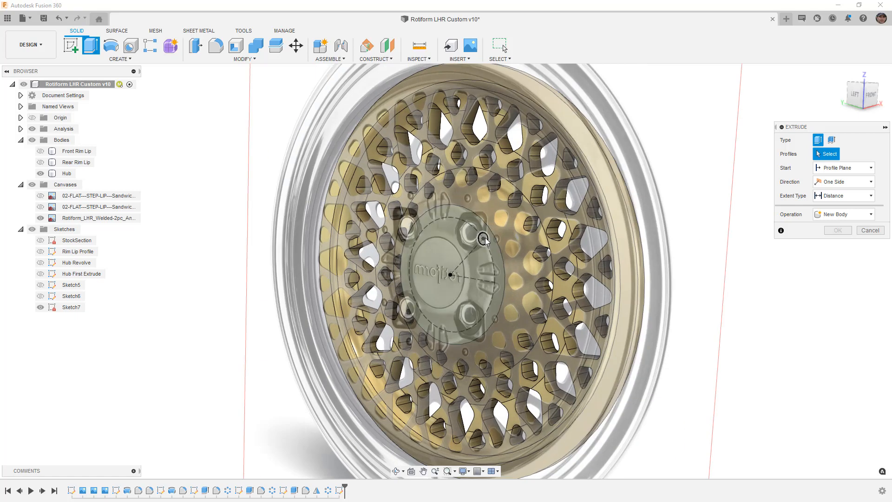
{"action": "left_click", "coordinate": [484, 239]}
{"action": "left_click", "coordinate": [844, 196]}
{"action": "left_click", "coordinate": [839, 230]}
{"action": "middle_click_drag", "start_coordinate": [725, 246], "coordinate": [653, 241], "text": "shift"}
{"action": "left_click", "coordinate": [781, 256]}
{"action": "middle_click_drag", "start_coordinate": [812, 274], "coordinate": [505, 262], "text": "shift"}
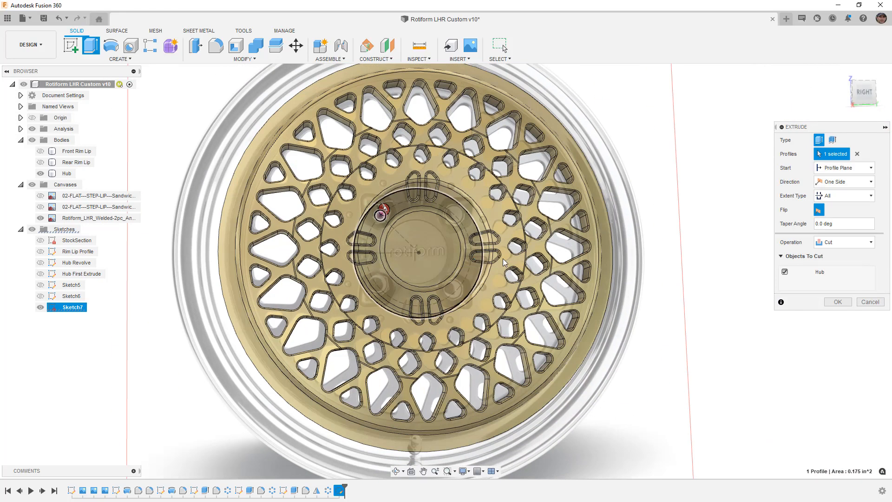
{"action": "left_click", "coordinate": [838, 302]}
- View the wheel squarely from the right and start a new sketch on the YZ plane
{"action": "scroll", "coordinate": [400, 209], "scroll_direction": "up", "scroll_amount": 2}
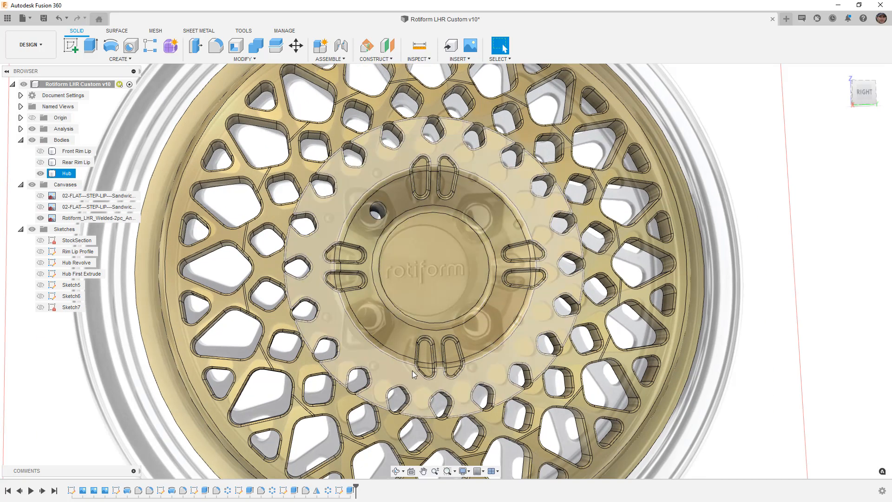
{"action": "scroll", "coordinate": [438, 272], "scroll_direction": "down", "scroll_amount": 4}
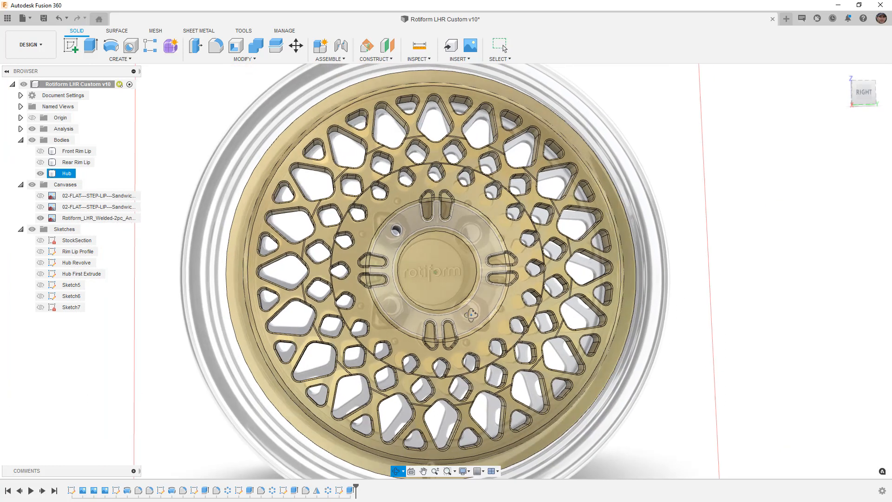
{"action": "middle_click_drag", "start_coordinate": [468, 319], "coordinate": [471, 319], "text": "shift"}
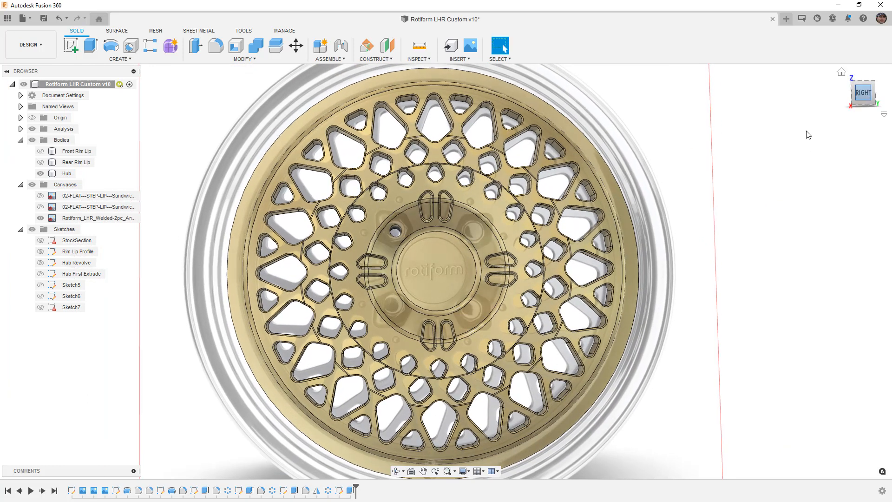
{"action": "left_click", "coordinate": [861, 97]}
{"action": "scroll", "coordinate": [432, 254], "scroll_direction": "up", "scroll_amount": 1}
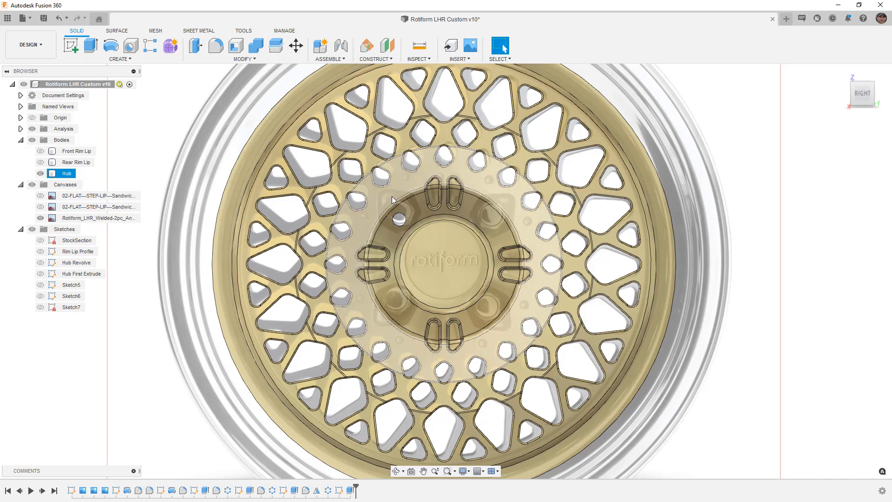
{"action": "key", "text": "Escape"}
{"action": "left_click", "coordinate": [72, 45]}
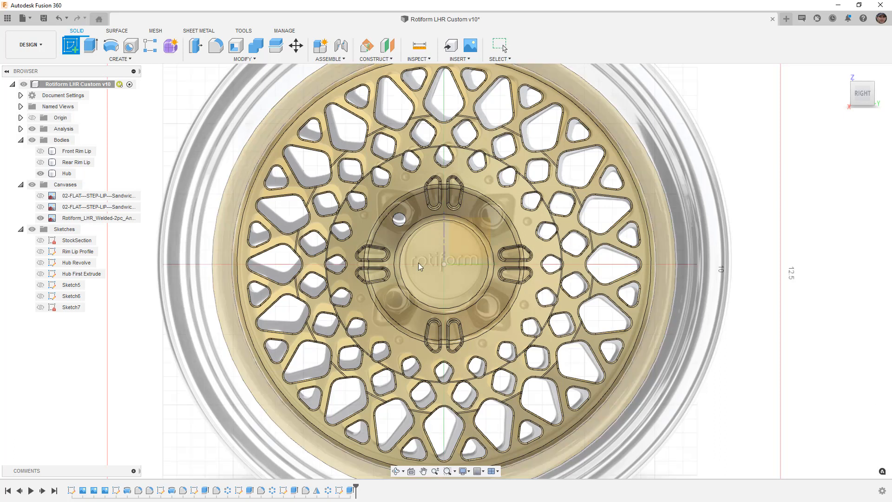
{"action": "left_click", "coordinate": [459, 250]}
{"action": "left_click", "coordinate": [462, 249]}
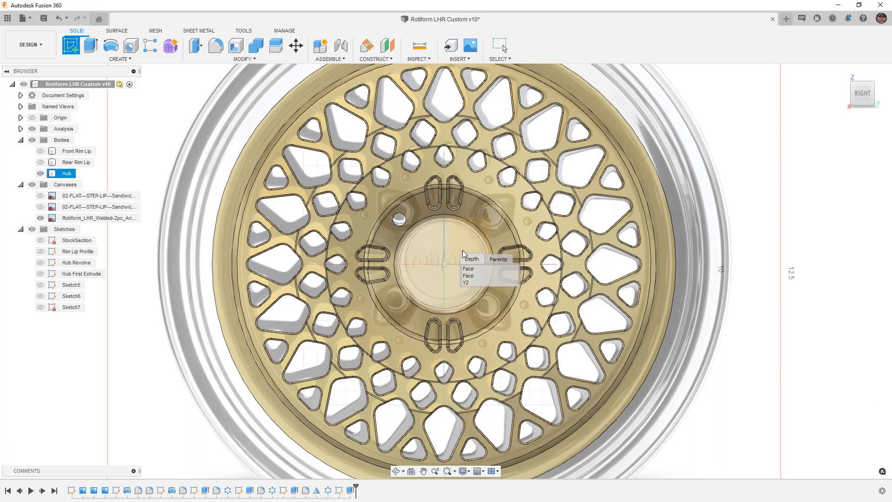
{"action": "left_click", "coordinate": [467, 282]}
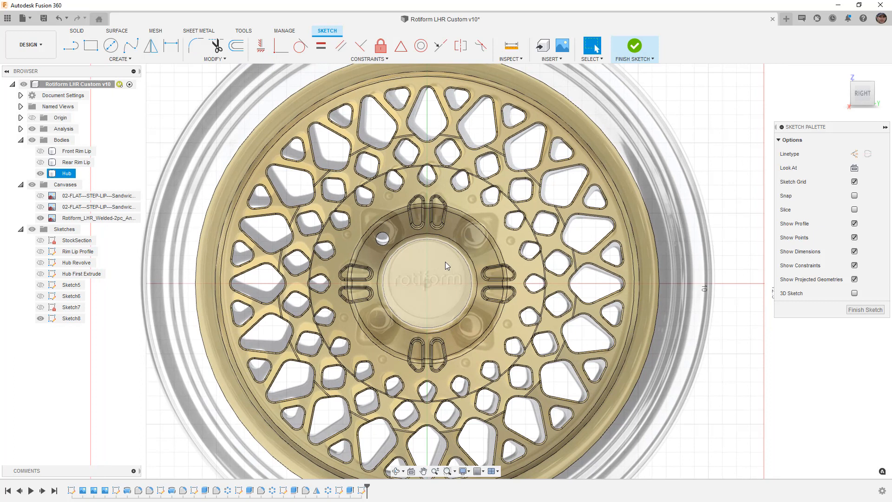
- Show Sketch7 and project the lug hole's centre point into the new sketch
{"action": "scroll", "coordinate": [379, 235], "scroll_direction": "up", "scroll_amount": 6}
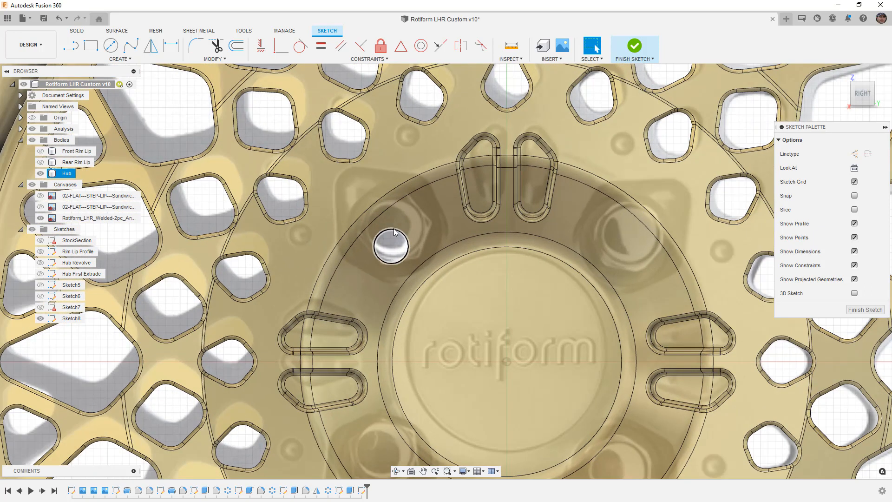
{"action": "left_click", "coordinate": [40, 307]}
{"action": "key", "text": "p"}
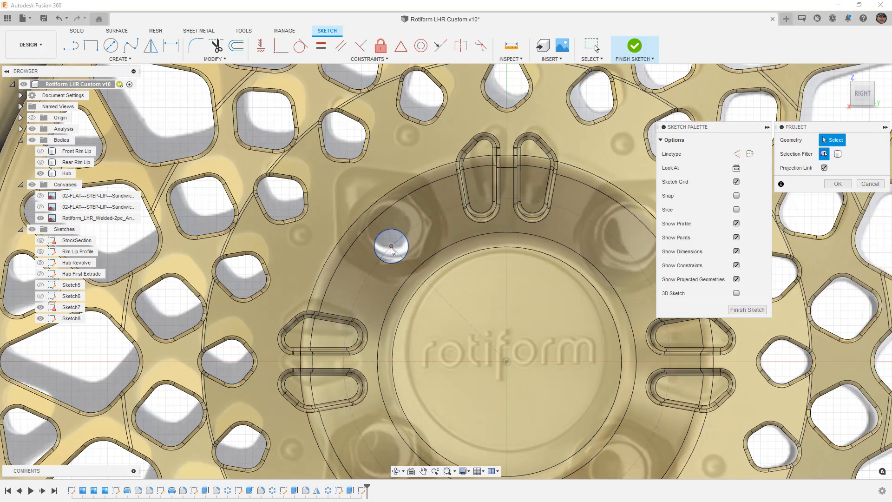
{"action": "left_click", "coordinate": [392, 248]}
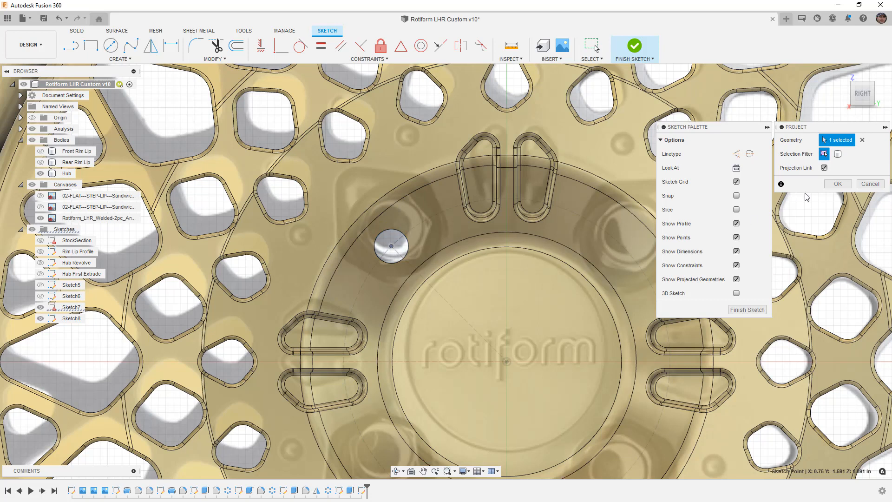
{"action": "left_click", "coordinate": [838, 184]}
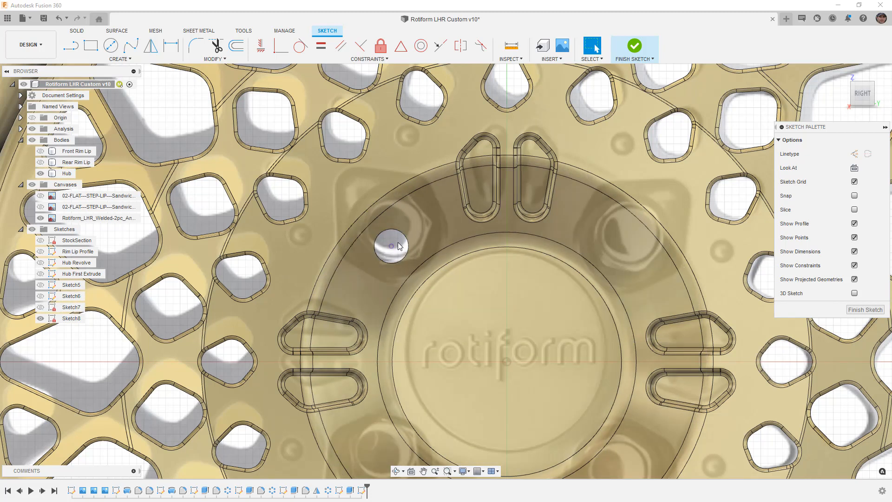
- Draw a 1.25 in diameter circle centred on the projected lug hole point
{"action": "left_click", "coordinate": [412, 239]}
{"action": "key", "text": "c"}
{"action": "left_click", "coordinate": [391, 246]}
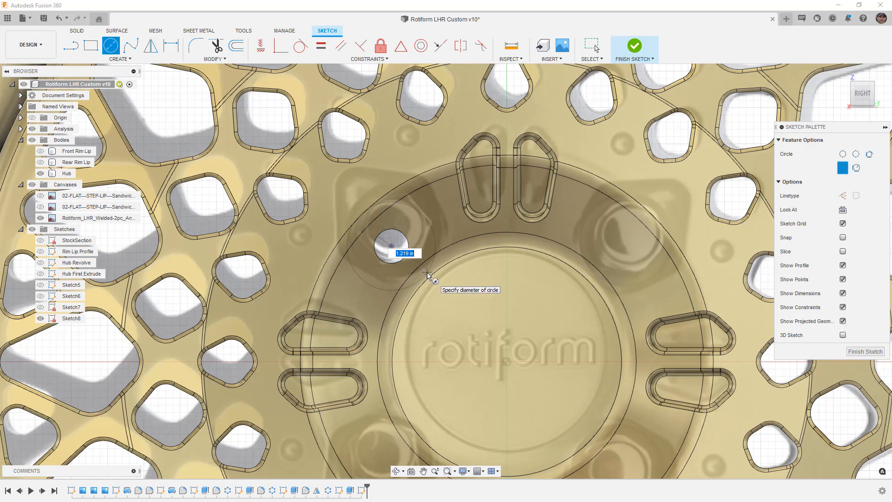
{"action": "type", "text": "1"}
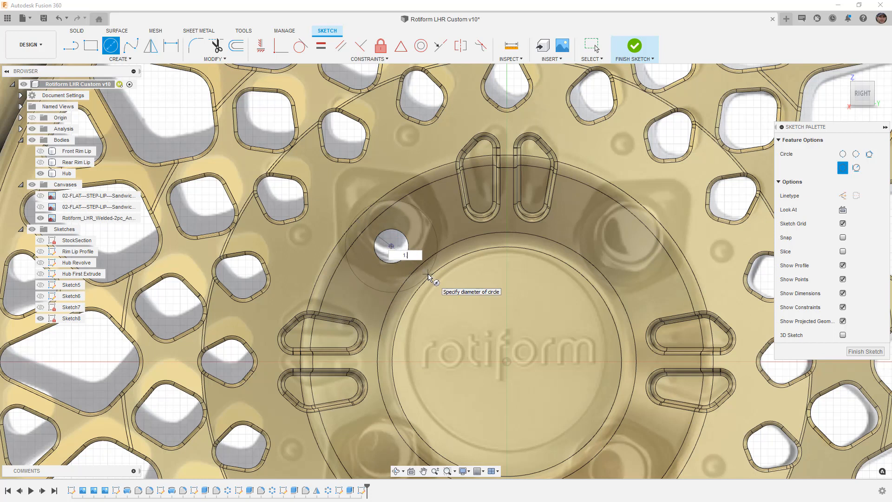
{"action": "type", "text": ".25"}
{"action": "key", "text": "Return"}
{"action": "key", "text": "Escape"}
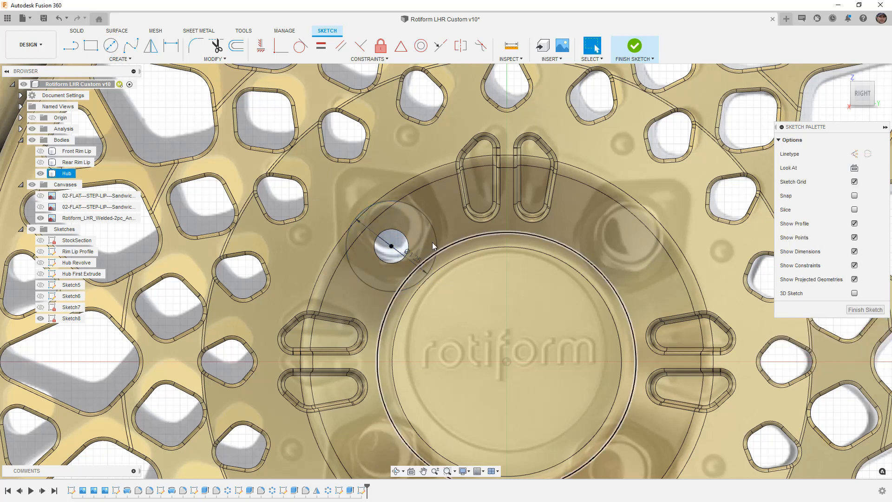
- Sketch a chain of four lines from the 1.25 in circle around the canvas's lug pocket corners and back to the circle
{"action": "key", "text": "l"}
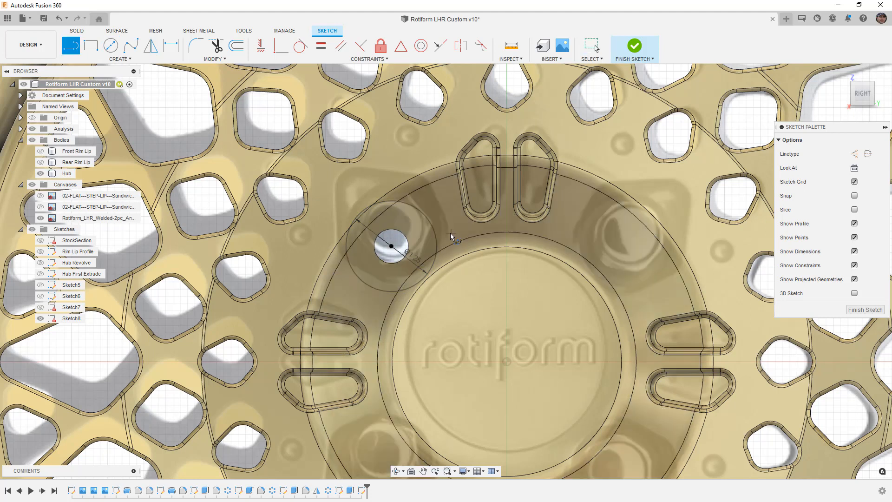
{"action": "left_click", "coordinate": [437, 236]}
{"action": "left_click", "coordinate": [414, 178]}
{"action": "double_click", "coordinate": [339, 171]}
{"action": "left_click", "coordinate": [339, 170]}
{"action": "double_click", "coordinate": [332, 245]}
{"action": "left_click", "coordinate": [381, 289]}
{"action": "key", "text": "Escape"}
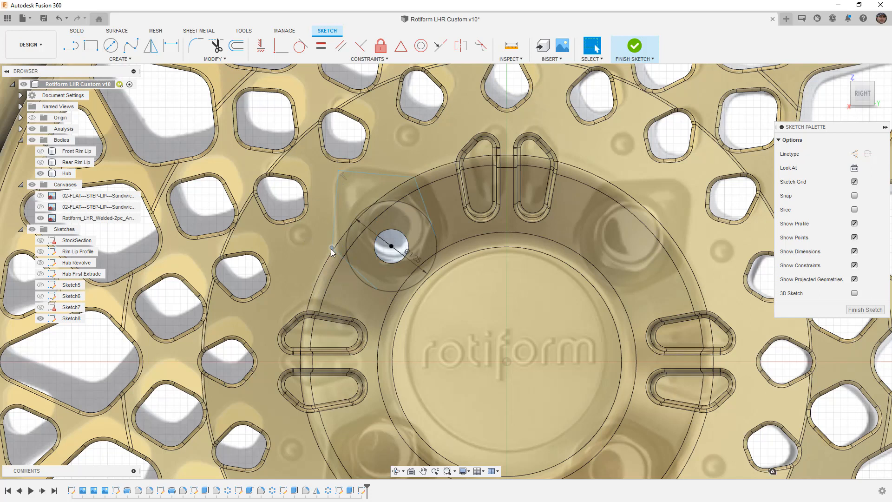
- Reposition the lug pocket outline's corner points to match the pocket shape on the canvas
{"action": "left_click_drag", "start_coordinate": [333, 246], "coordinate": [330, 258]}
{"action": "left_click_drag", "start_coordinate": [339, 171], "coordinate": [333, 173]}
{"action": "left_click_drag", "start_coordinate": [414, 179], "coordinate": [403, 178]}
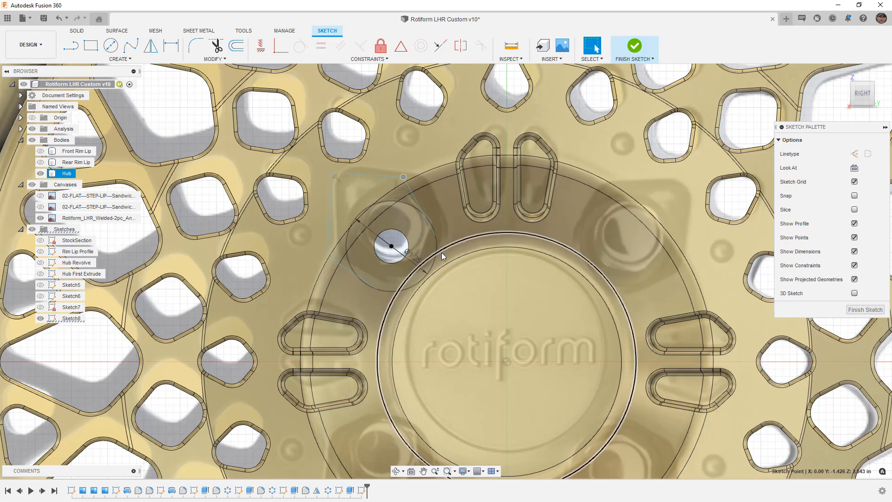
{"action": "left_click", "coordinate": [439, 243]}
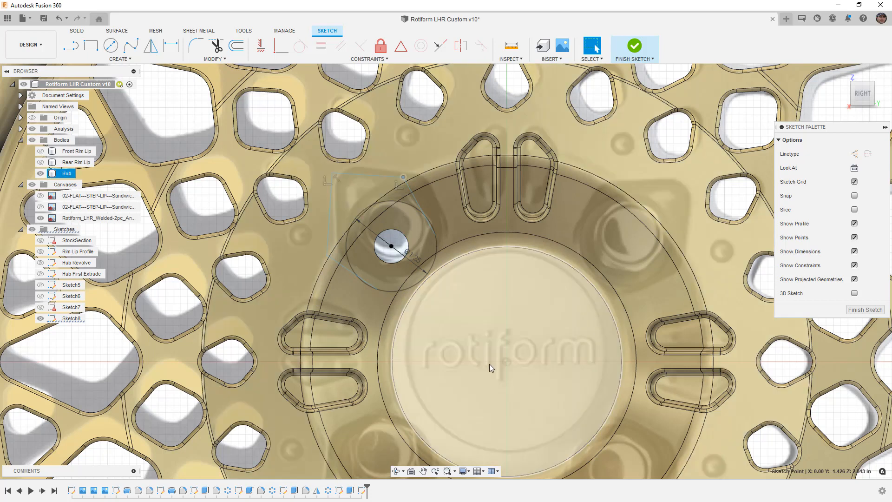
{"action": "left_click", "coordinate": [337, 180]}
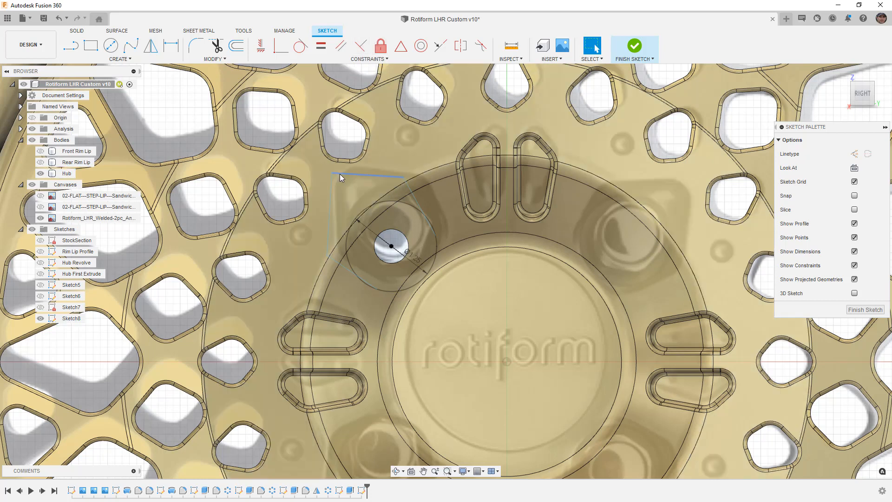
{"action": "left_click", "coordinate": [408, 175]}
{"action": "left_click_drag", "start_coordinate": [408, 174], "coordinate": [417, 175]}
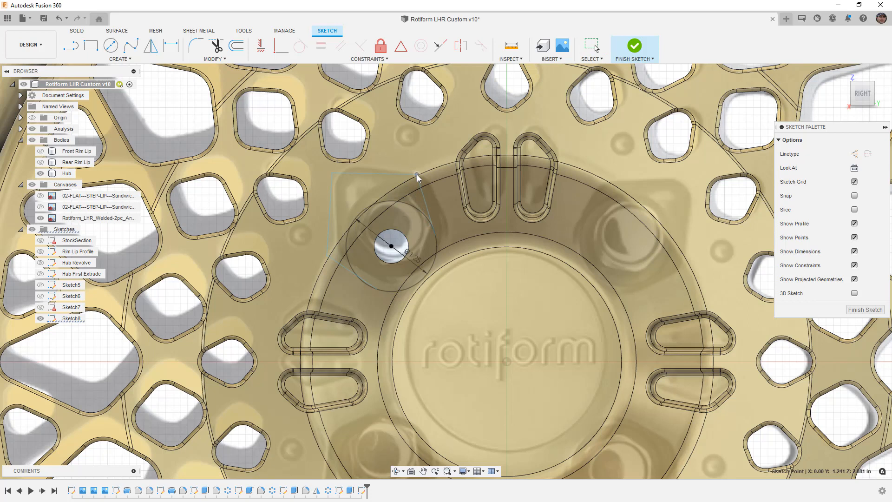
{"action": "left_click", "coordinate": [338, 169]}
- Draw a line about 1.3 in long from the pocket outline's outer corner to the lug hole's centre and convert it to construction
{"action": "key", "text": "l"}
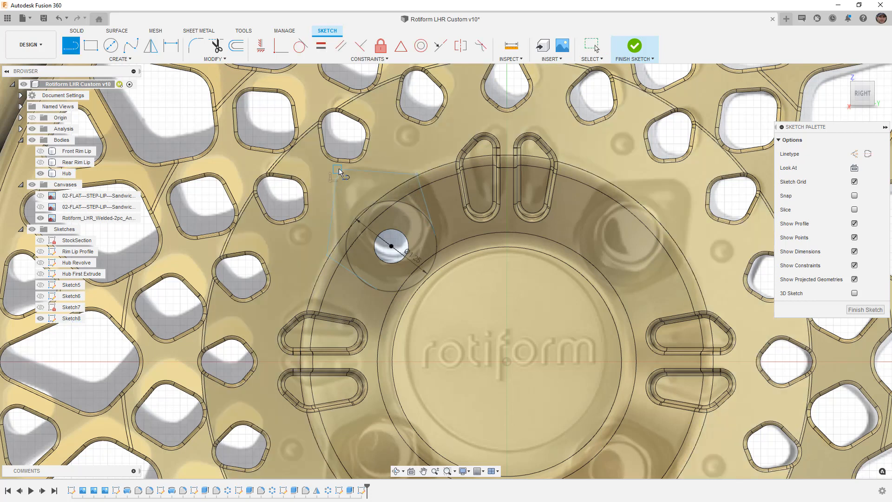
{"action": "left_click", "coordinate": [338, 170]}
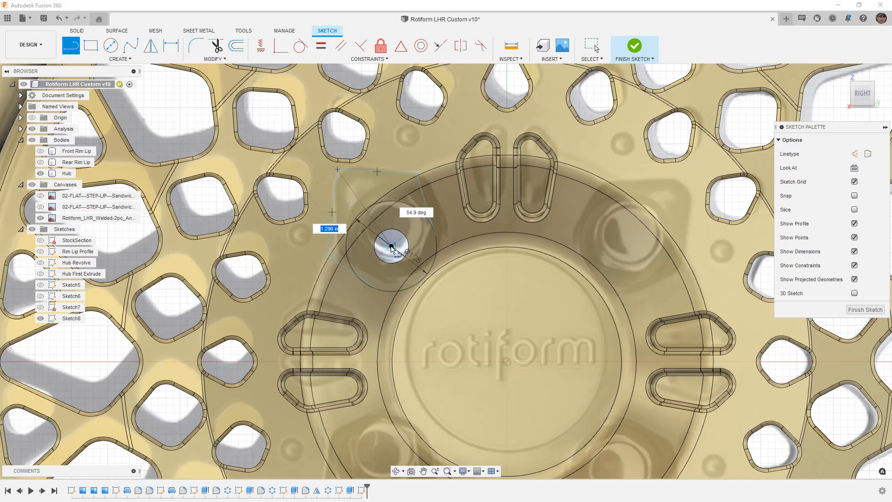
{"action": "left_click", "coordinate": [391, 246]}
{"action": "key", "text": "Escape"}
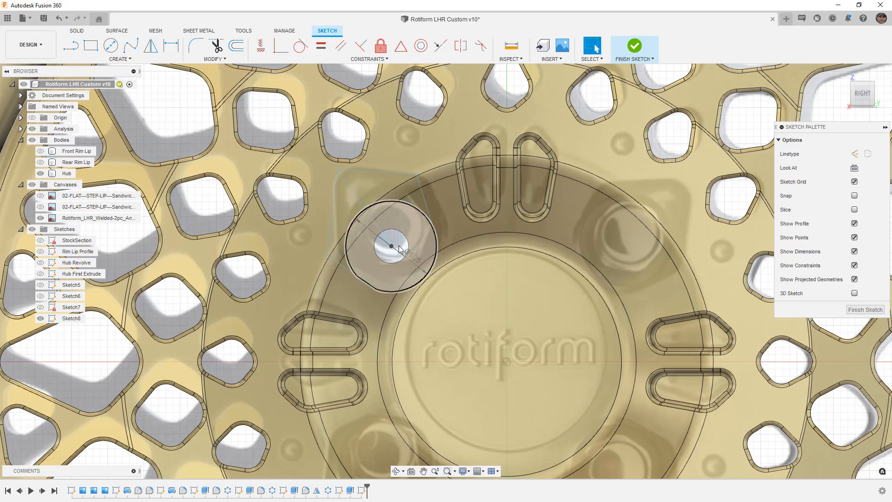
{"action": "left_click", "coordinate": [356, 194]}
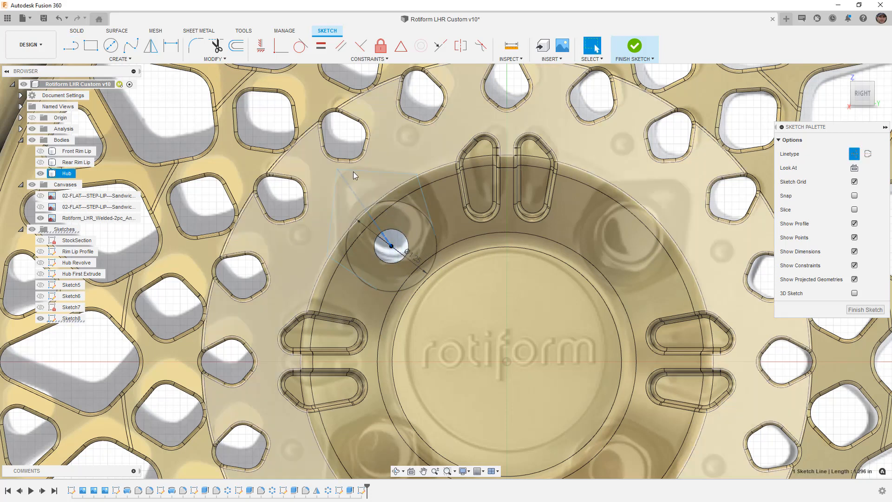
- Constrain the diagonal construction line coincident with the hub's centre point
{"action": "left_click", "coordinate": [275, 47]}
{"action": "left_click", "coordinate": [507, 362]}
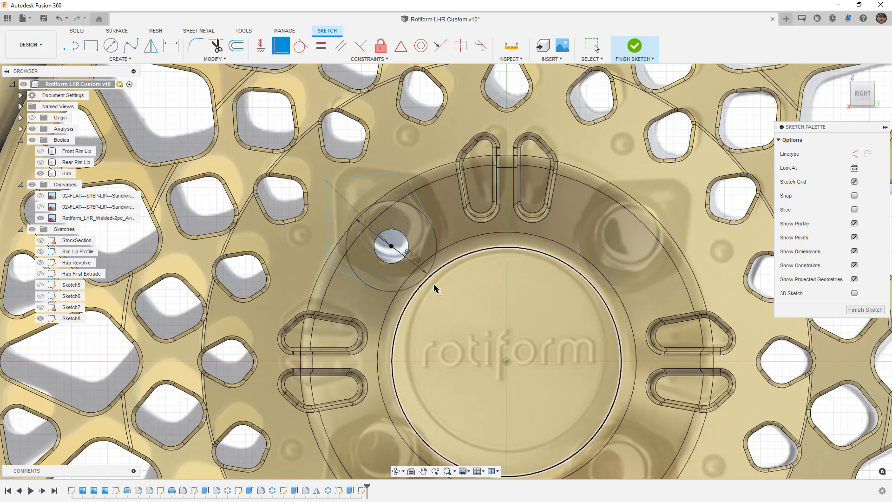
{"action": "key", "text": "Escape"}
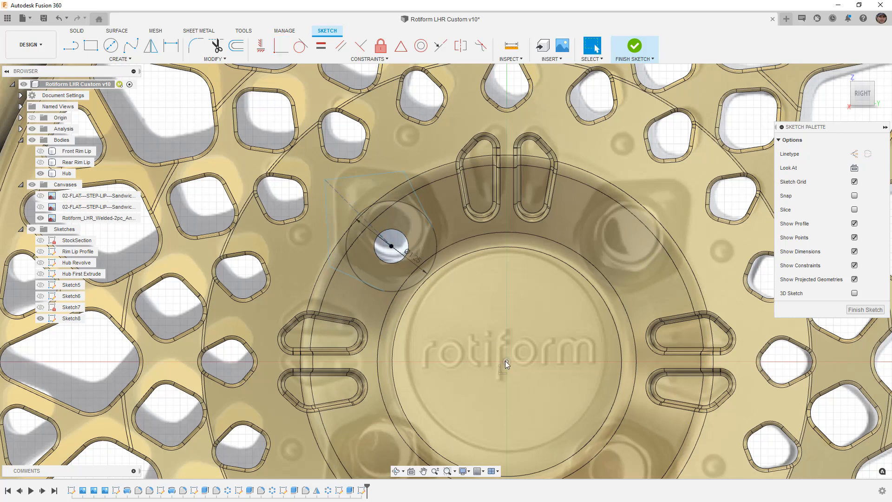
- Adjust the pocket outline's outer corner along the diagonal and its neighbouring corner to follow the canvas
{"action": "left_click", "coordinate": [317, 171]}
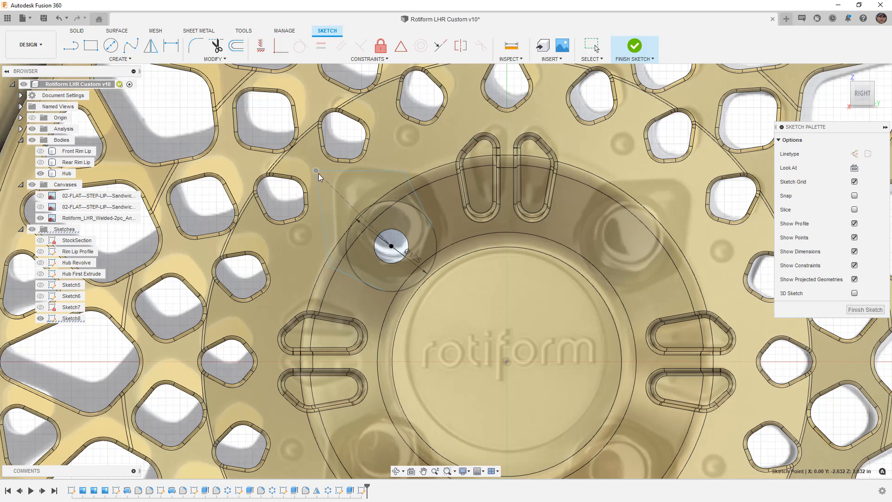
{"action": "left_click_drag", "start_coordinate": [329, 181], "coordinate": [331, 186]}
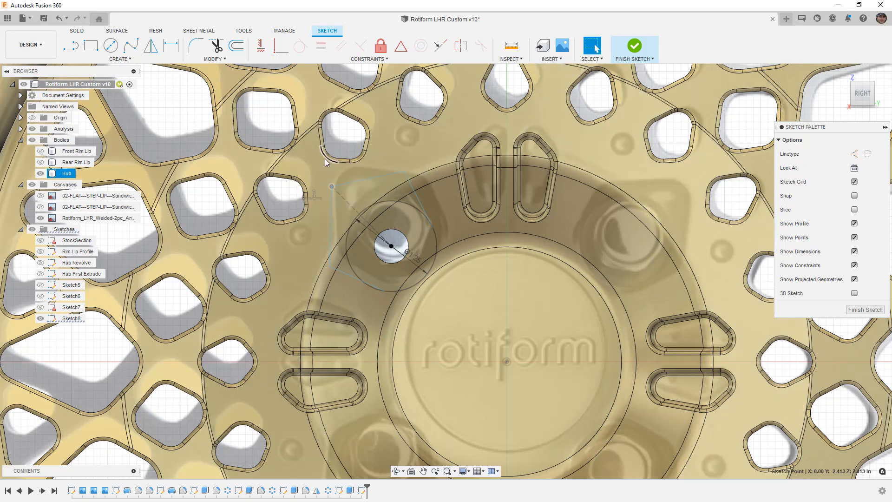
{"action": "left_click_drag", "start_coordinate": [316, 172], "coordinate": [302, 157]}
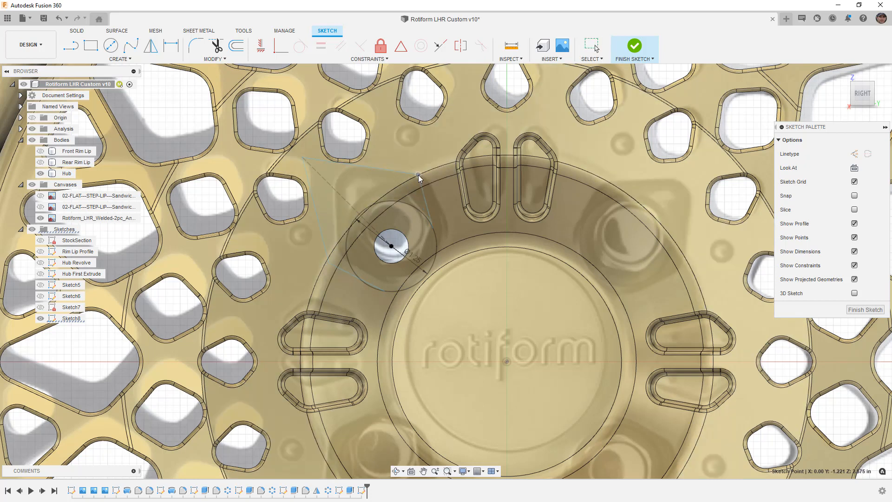
{"action": "left_click_drag", "start_coordinate": [304, 157], "coordinate": [323, 174]}
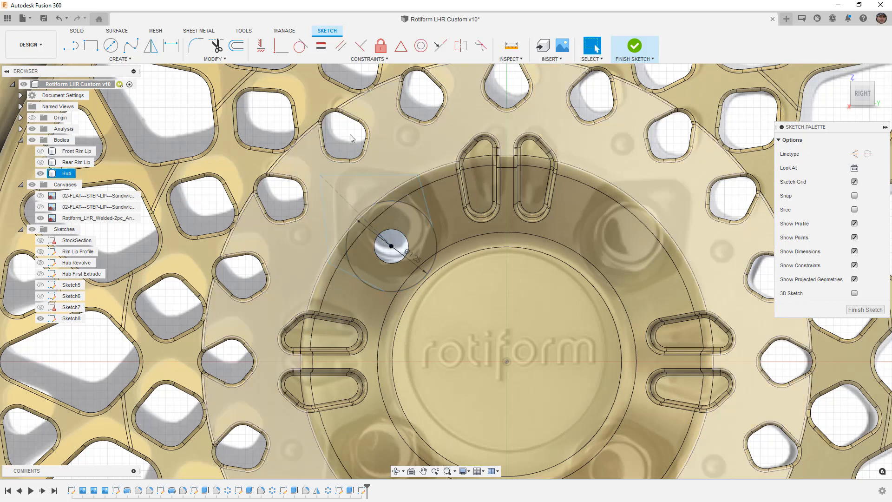
- Apply Equal constraints to the pocket's two outer edges and to the two side lines running to the 1.25 in circle
{"action": "left_click", "coordinate": [321, 46]}
{"action": "left_click", "coordinate": [373, 175]}
{"action": "left_click", "coordinate": [328, 200]}
{"action": "left_click", "coordinate": [423, 201]}
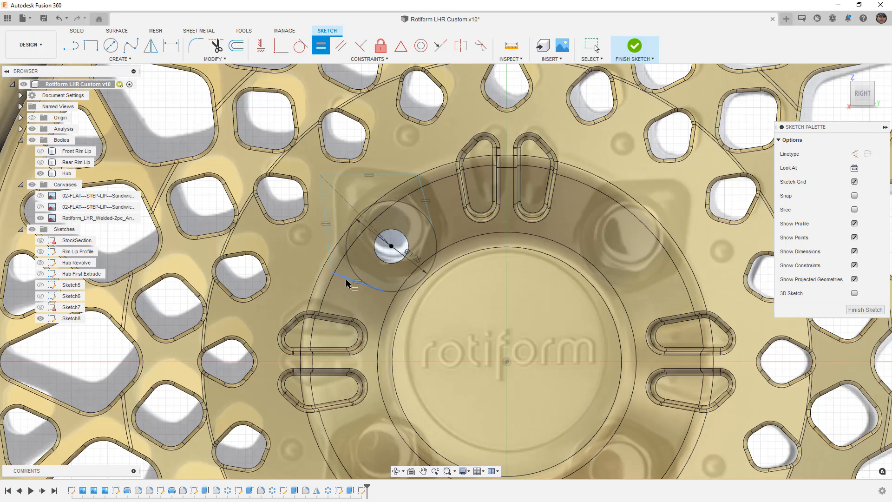
- Make the pocket's two side lines tangent to the 1.25 in circle and adjust the outline's outer corner to follow the canvas
{"action": "left_click", "coordinate": [300, 46]}
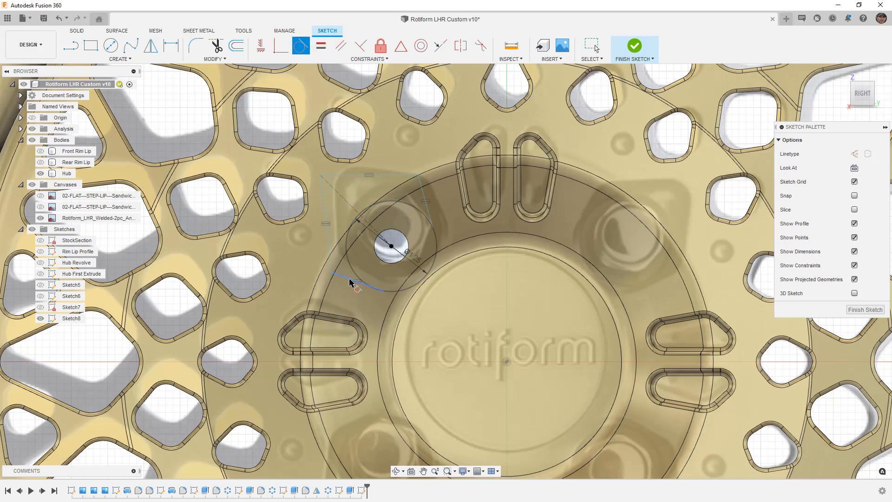
{"action": "left_click", "coordinate": [392, 292]}
{"action": "left_click", "coordinate": [428, 209]}
{"action": "left_click", "coordinate": [430, 222]}
{"action": "key", "text": "Escape"}
{"action": "left_click_drag", "start_coordinate": [322, 176], "coordinate": [309, 164]}
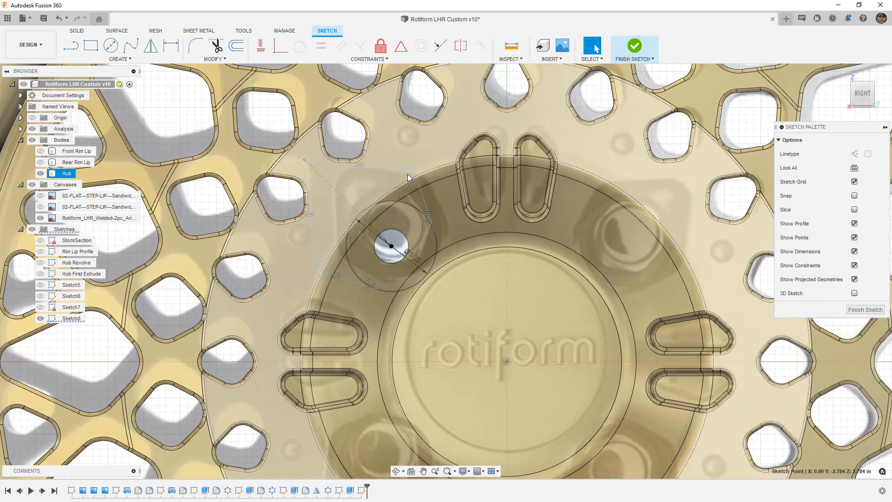
{"action": "mouse_move", "coordinate": [306, 161]}
{"action": "left_mouse_down"}
{"action": "mouse_move", "coordinate": [336, 183]}
{"action": "mouse_move", "coordinate": [328, 174]}
{"action": "left_mouse_up"}
- Project the nearest straight edges of the two hub windows facing the pocket's outer corner into the sketch
{"action": "scroll", "coordinate": [345, 166], "scroll_direction": "up", "scroll_amount": 1}
{"action": "scroll", "coordinate": [344, 166], "scroll_direction": "up", "scroll_amount": 2}
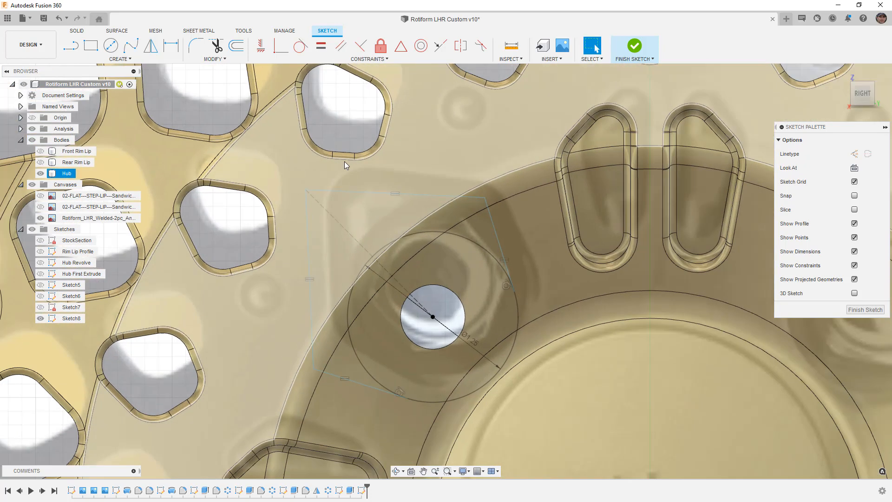
{"action": "left_click", "coordinate": [344, 160]}
{"action": "key", "text": "p"}
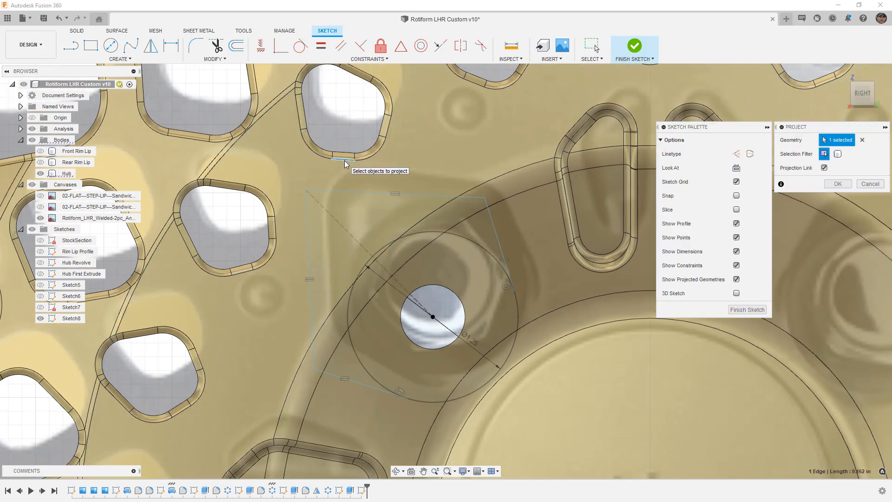
{"action": "left_click", "coordinate": [275, 228]}
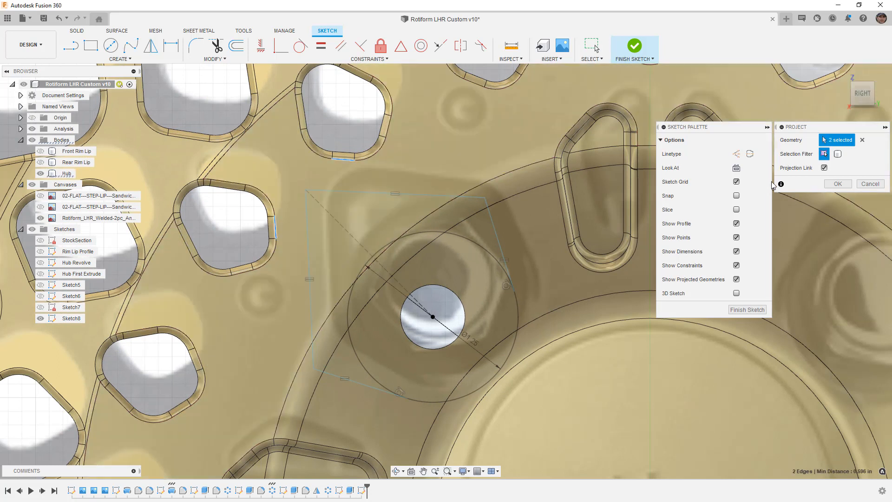
{"action": "left_click", "coordinate": [838, 184]}
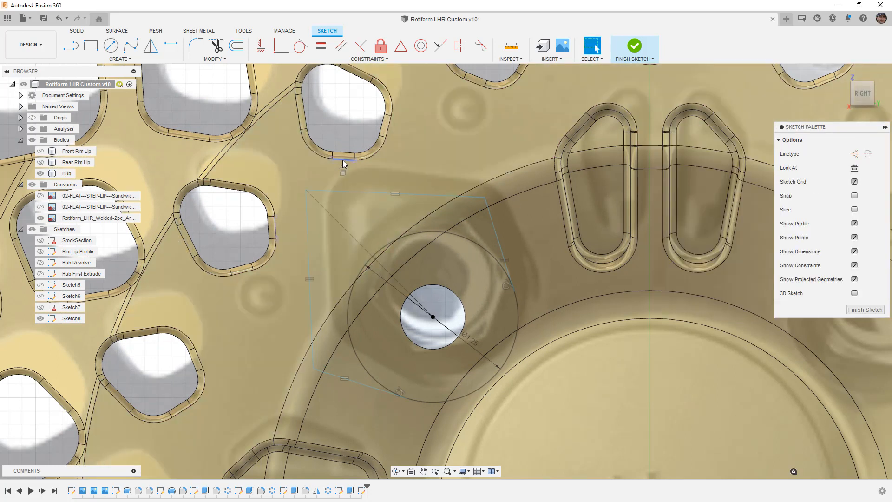
- Constrain the pocket outline's upper edge parallel to the projected edge of the window above it
{"action": "left_click", "coordinate": [342, 159]}
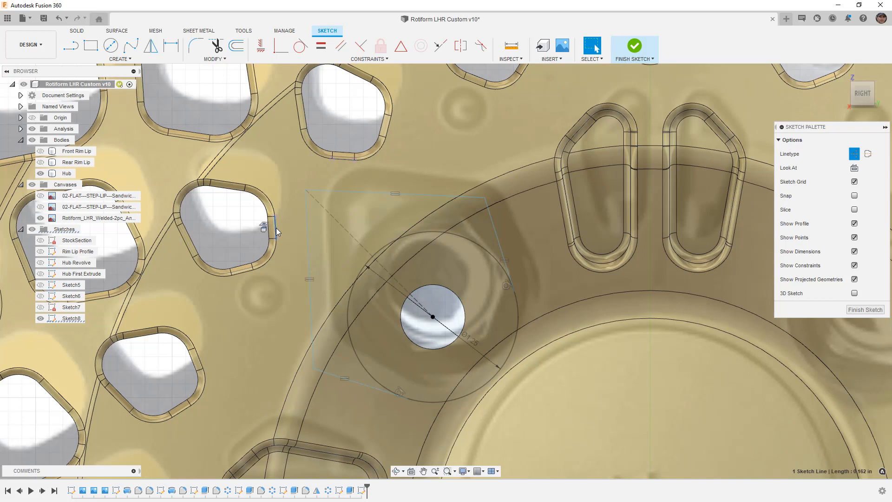
{"action": "left_click", "coordinate": [351, 207]}
{"action": "key", "text": "Escape"}
{"action": "left_click", "coordinate": [340, 46]}
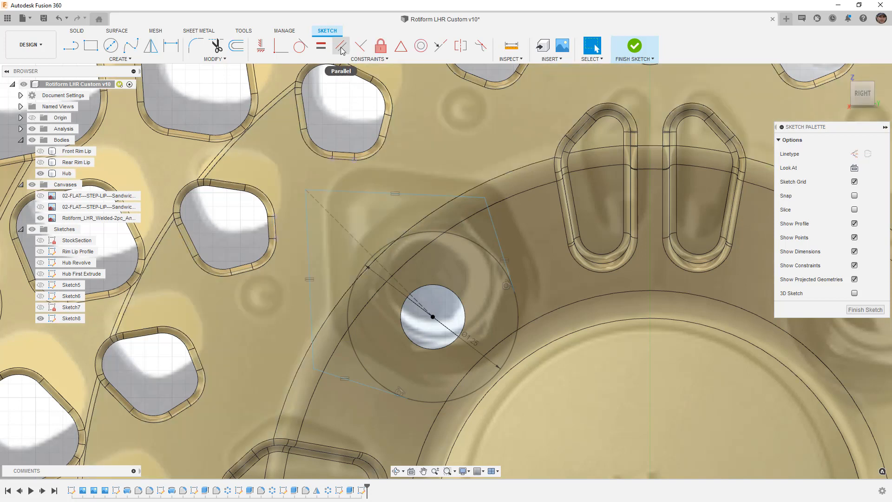
{"action": "left_click", "coordinate": [360, 193]}
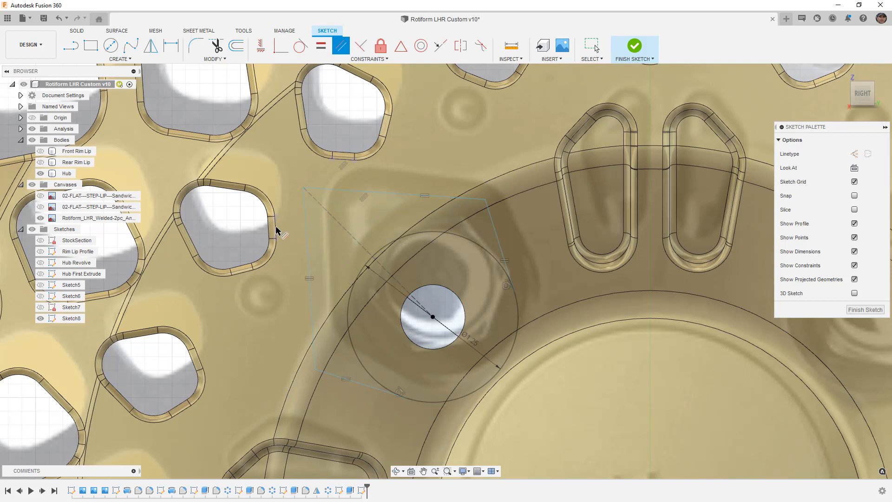
{"action": "left_click", "coordinate": [306, 234]}
{"action": "left_click", "coordinate": [537, 224]}
{"action": "key", "text": "Escape"}
- Project the side edge of the nearest elongated slot, on the side facing the lug pocket, into the sketch
{"action": "left_click", "coordinate": [559, 195]}
{"action": "key", "text": "p"}
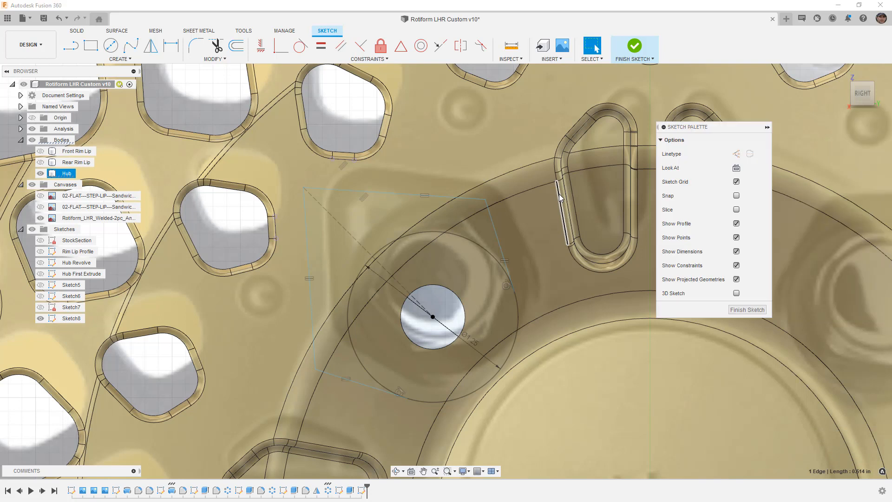
{"action": "left_click", "coordinate": [561, 199]}
{"action": "key", "text": "Return"}
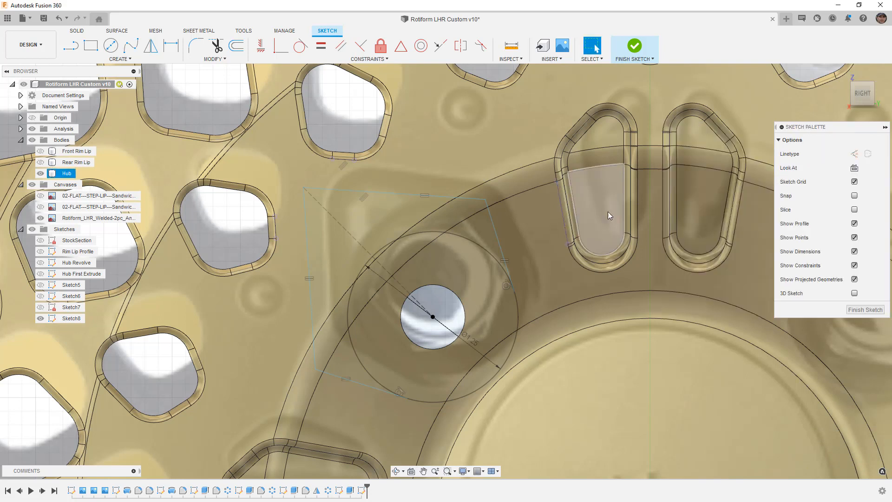
{"action": "left_click", "coordinate": [561, 201]}
{"action": "key", "text": "Escape"}
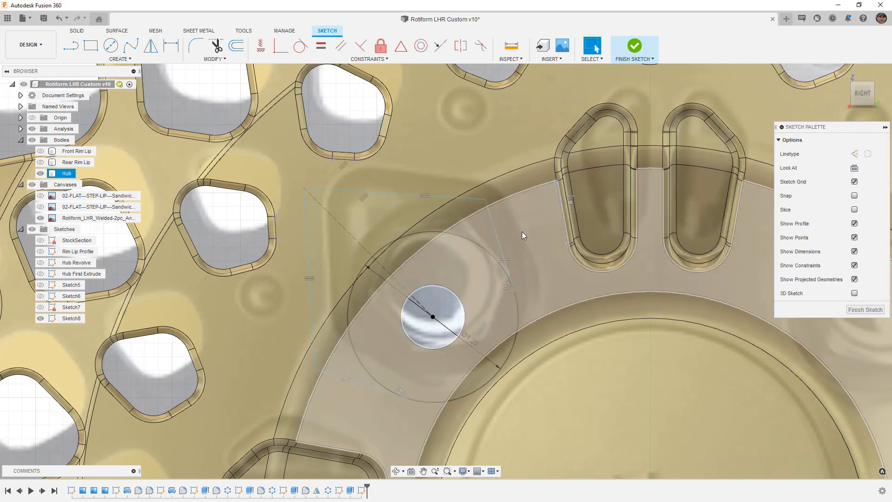
- Try to constrain the pocket's side line nearest the slot parallel to the slot's projected edge
{"action": "left_click", "coordinate": [345, 48]}
{"action": "left_click", "coordinate": [494, 225]}
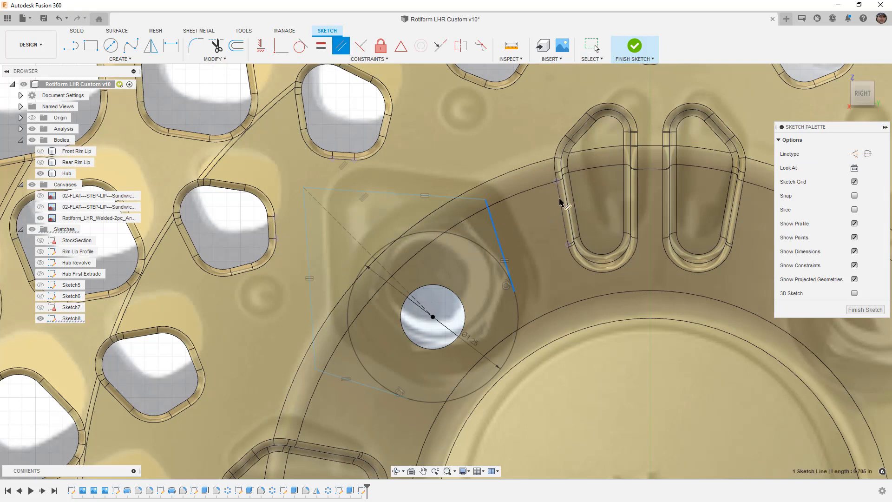
{"action": "left_click", "coordinate": [558, 180]}
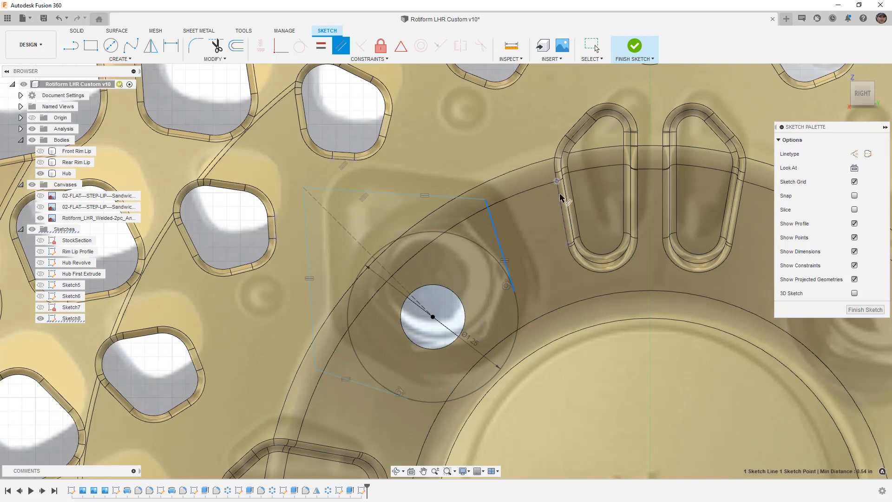
{"action": "left_click", "coordinate": [566, 230]}
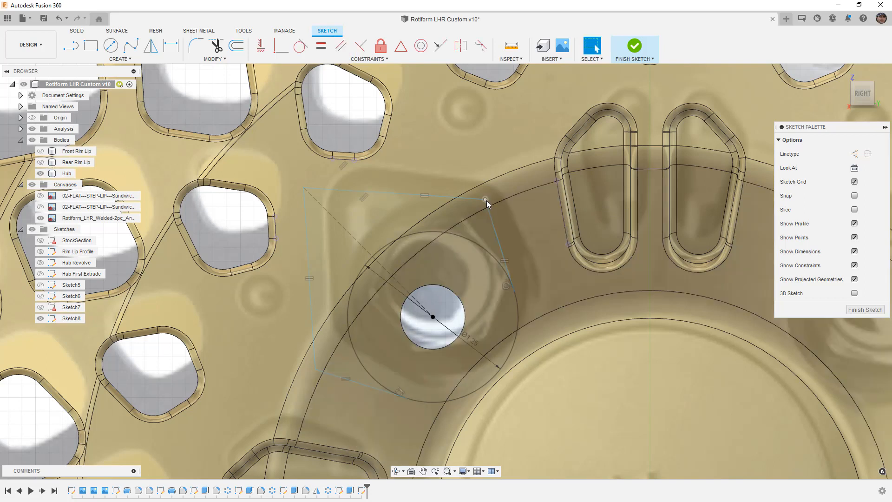
- Adjust the pocket outline's corner near the slot and its outer corner so the edges line up with the slot and canvas
{"action": "mouse_move", "coordinate": [472, 197]}
{"action": "left_mouse_down"}
{"action": "mouse_move", "coordinate": [484, 202]}
{"action": "mouse_move", "coordinate": [485, 191]}
{"action": "left_mouse_up"}
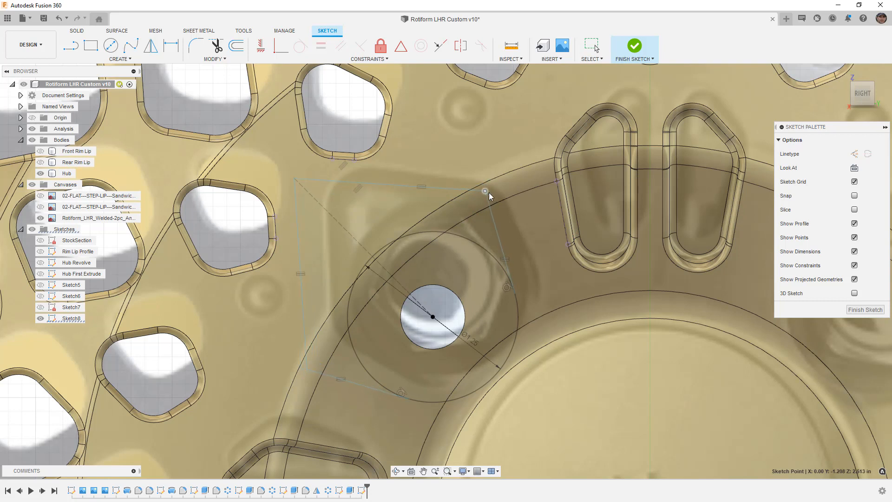
{"action": "left_click", "coordinate": [560, 197]}
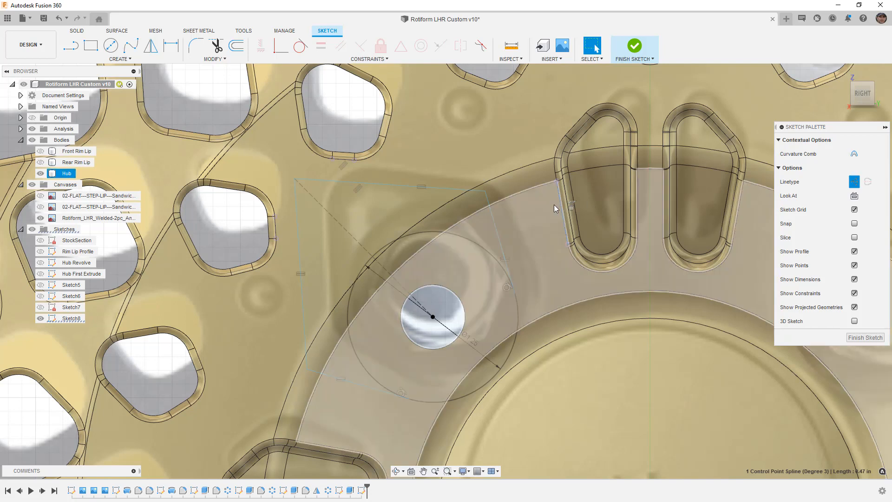
{"action": "left_click", "coordinate": [492, 214]}
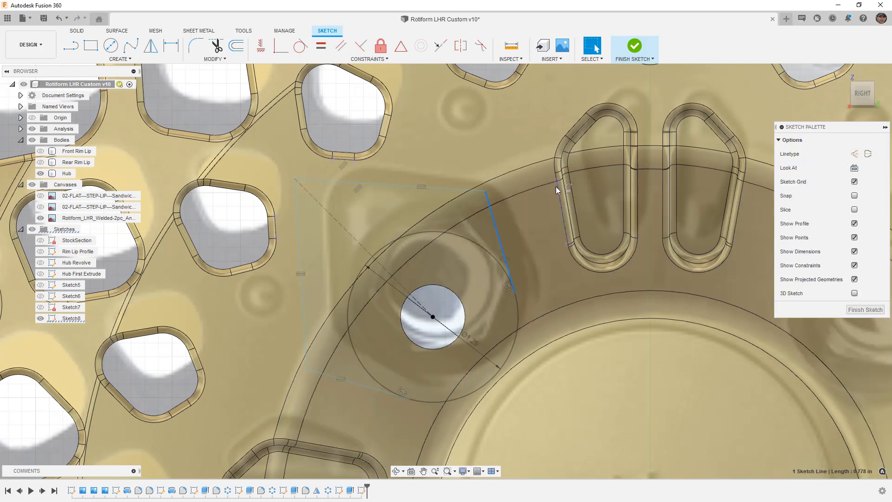
{"action": "mouse_move", "coordinate": [487, 191]}
{"action": "left_mouse_down"}
{"action": "mouse_move", "coordinate": [489, 203]}
{"action": "mouse_move", "coordinate": [493, 191]}
{"action": "left_mouse_up"}
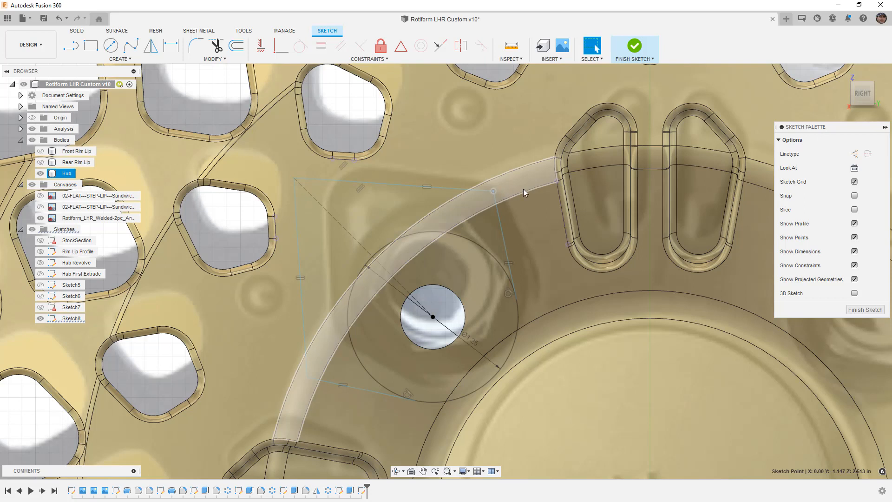
{"action": "left_click_drag", "start_coordinate": [296, 179], "coordinate": [302, 186]}
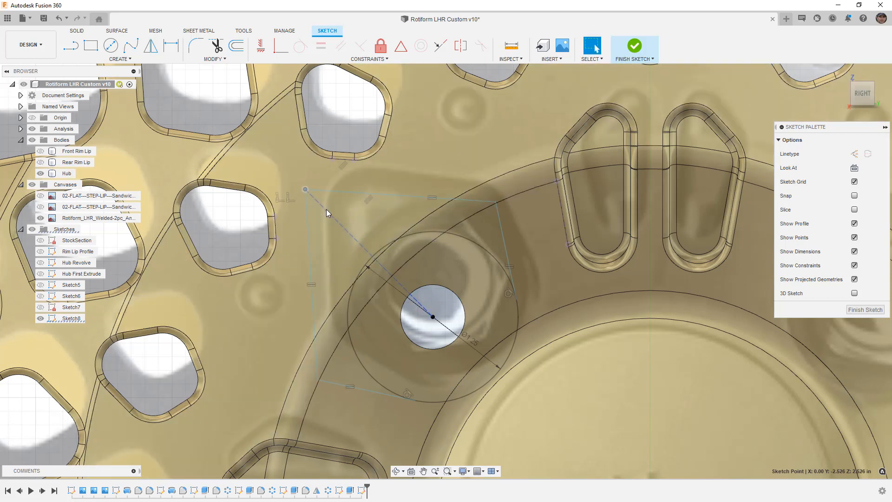
- Dimension the length of the diagonal construction line from the pocket's outer corner to the lug hole's centre
{"action": "key", "text": "d"}
{"action": "left_click", "coordinate": [337, 221]}
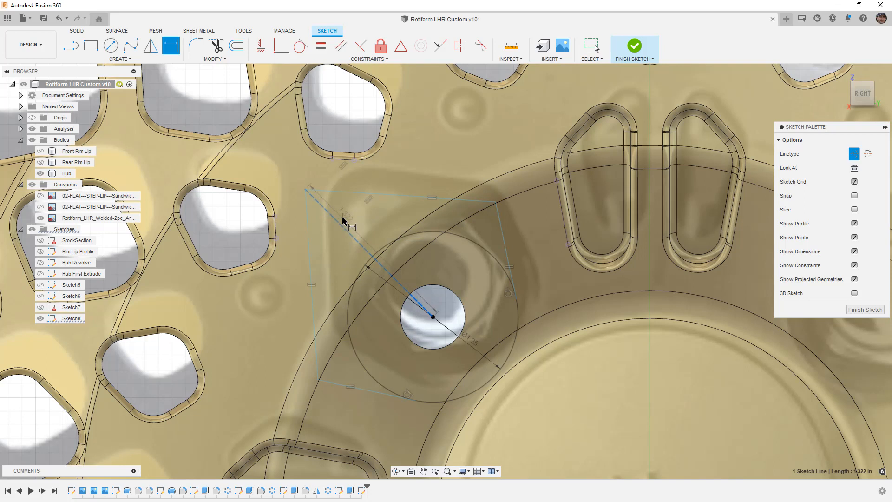
{"action": "left_click", "coordinate": [346, 222]}
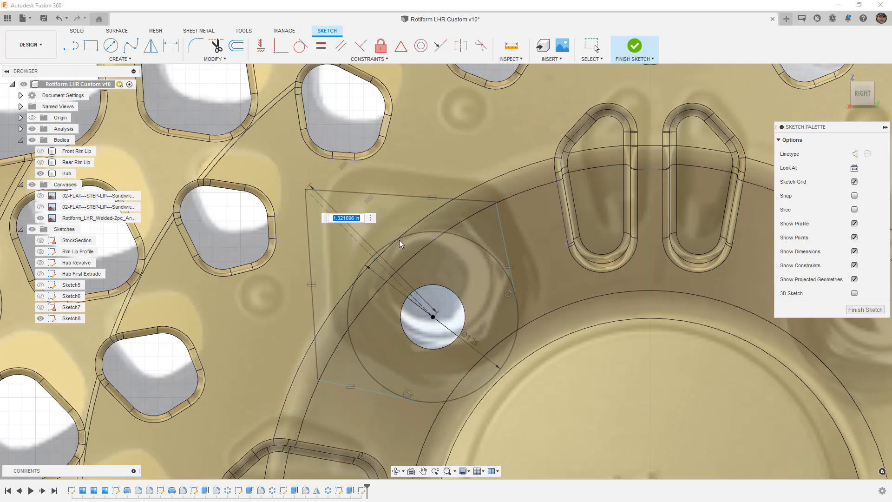
{"action": "key", "text": "Return"}
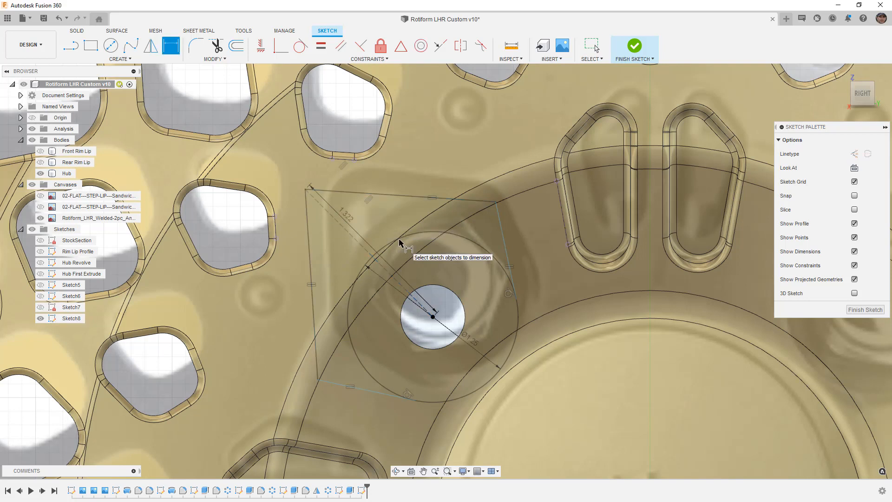
- Add an aligned length dimension to the pocket's side line facing the slot
{"action": "left_click", "coordinate": [500, 228]}
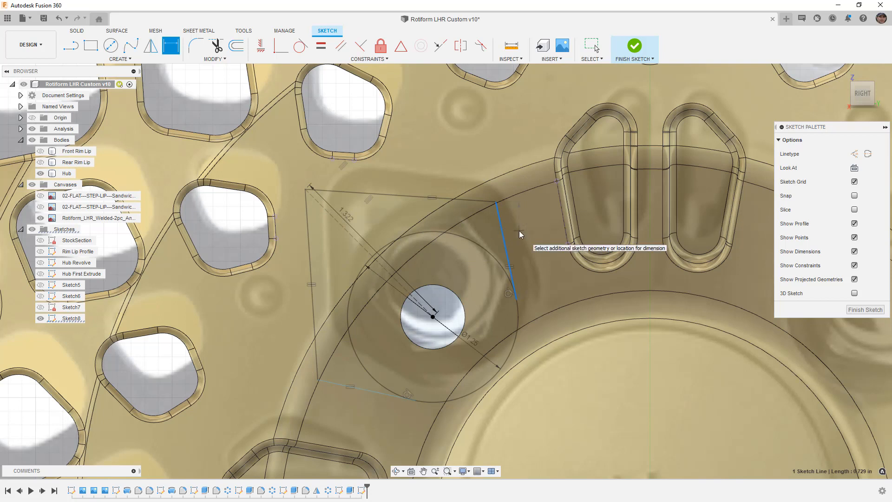
{"action": "right_click", "coordinate": [518, 235]}
{"action": "left_click", "coordinate": [520, 288]}
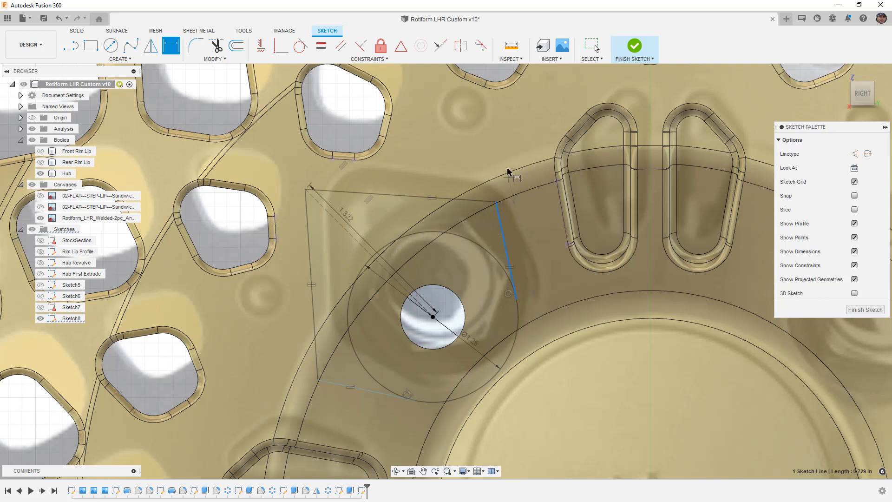
{"action": "left_click", "coordinate": [511, 142]}
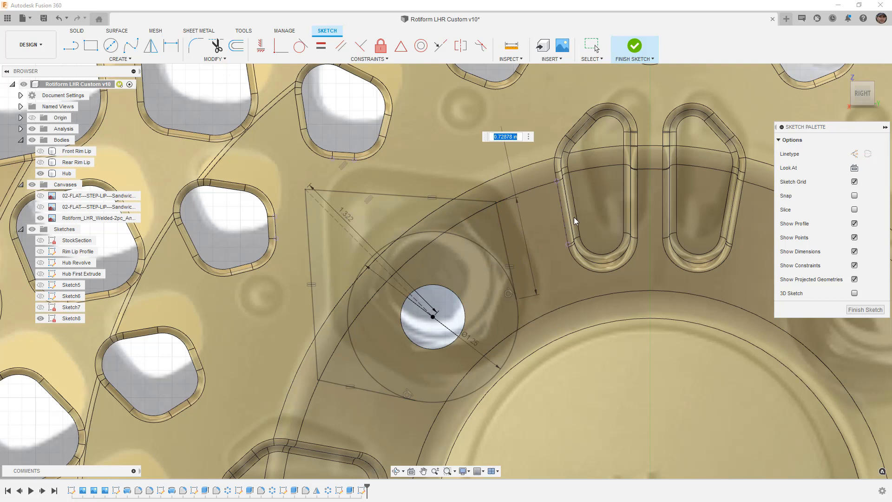
{"action": "key", "text": "Return"}
- Fillet the pocket outline's three corners with a 0.30 in radius
{"action": "scroll", "coordinate": [571, 217], "scroll_direction": "down", "scroll_amount": 2}
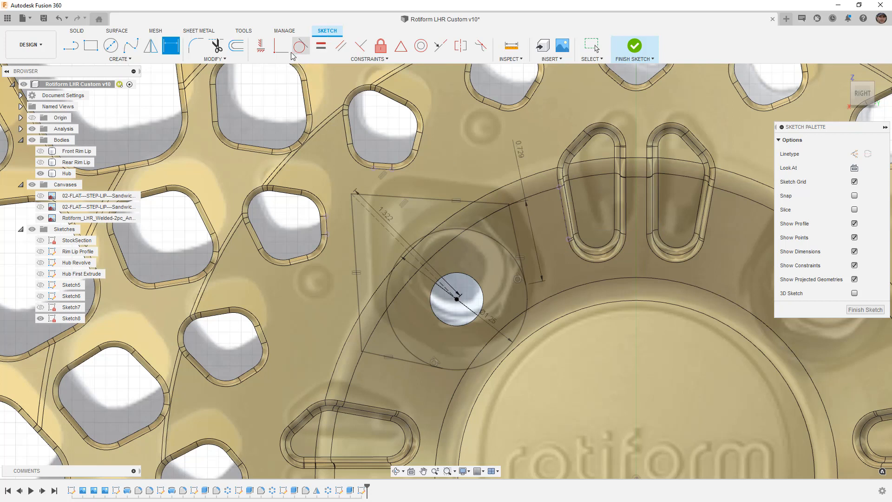
{"action": "left_click", "coordinate": [196, 49]}
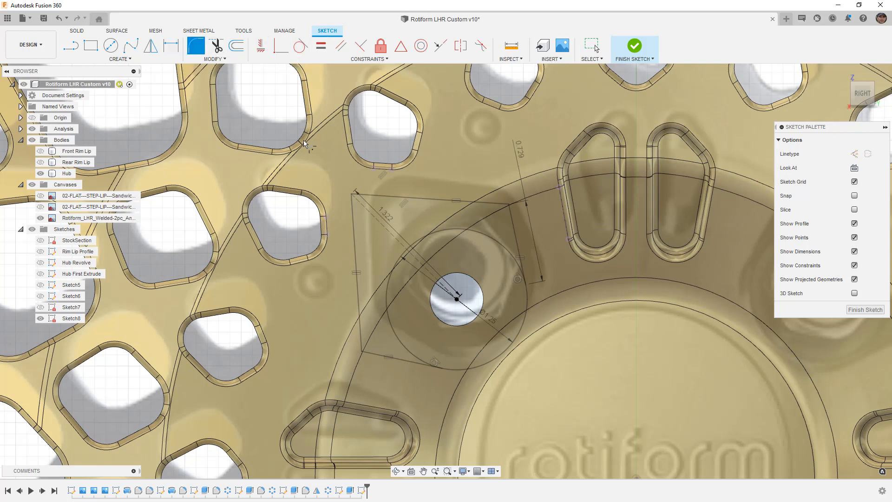
{"action": "left_click", "coordinate": [367, 197]}
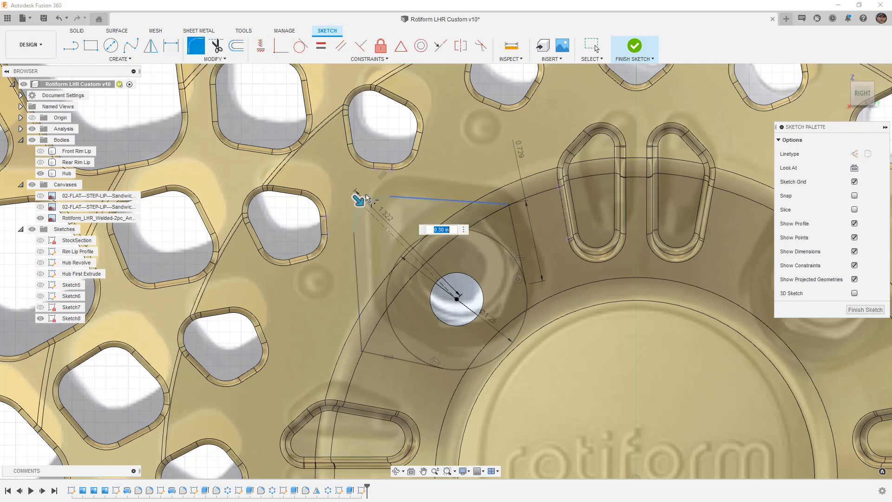
{"action": "left_click", "coordinate": [495, 203]}
{"action": "left_click", "coordinate": [512, 224]}
{"action": "left_click", "coordinate": [360, 328]}
{"action": "left_click", "coordinate": [385, 355]}
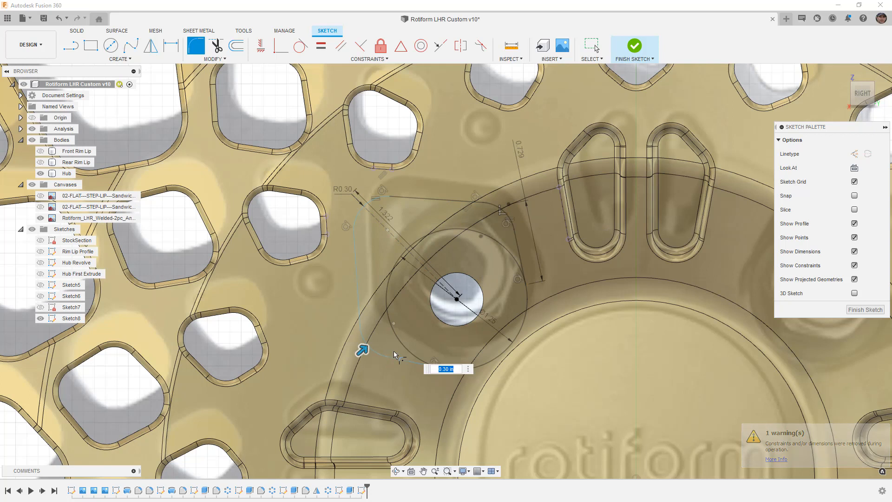
{"action": "key", "text": "Return"}
{"action": "key", "text": "Escape"}
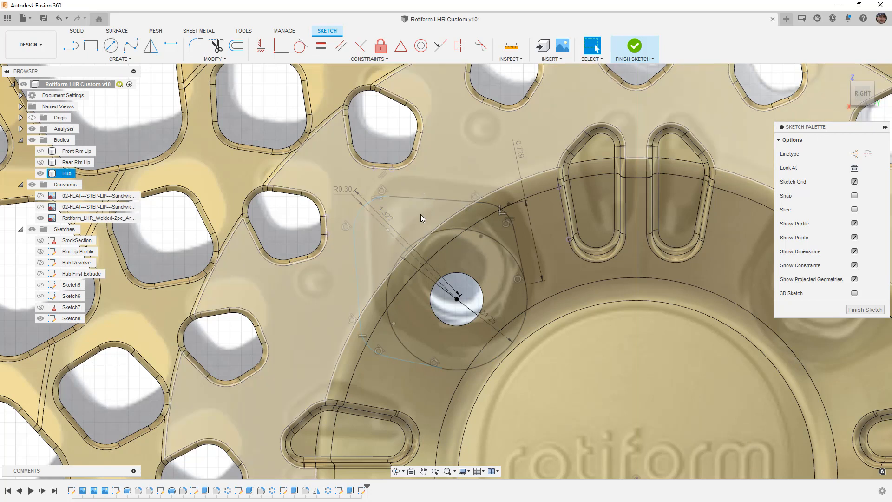
{"action": "left_click", "coordinate": [341, 45]}
{"action": "left_click", "coordinate": [357, 252]}
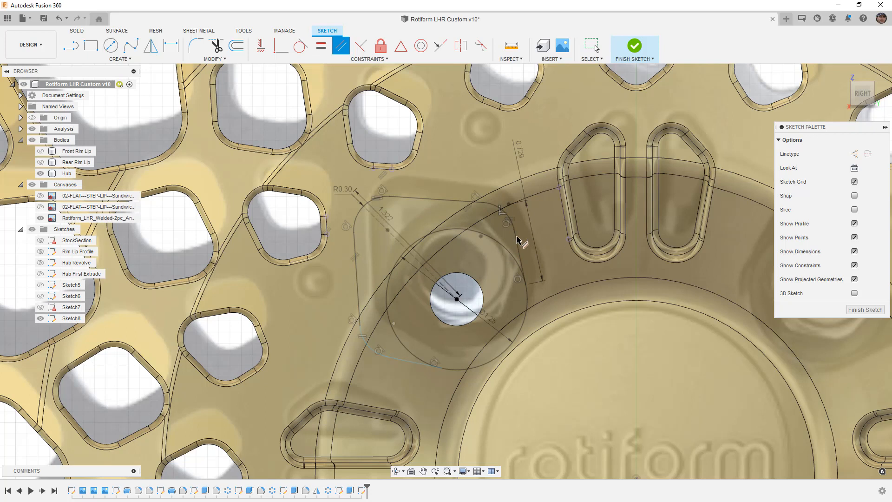
{"action": "key", "text": "Escape"}
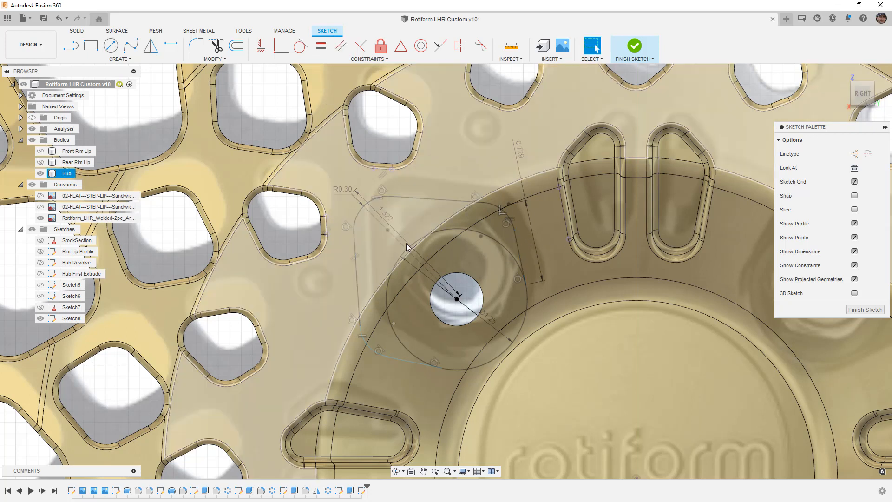
- Apply an Equal constraint between the pocket's two side lines that run to the 1.25 in circle
{"action": "left_click", "coordinate": [397, 361]}
{"action": "left_click", "coordinate": [514, 233], "text": "ctrl"}
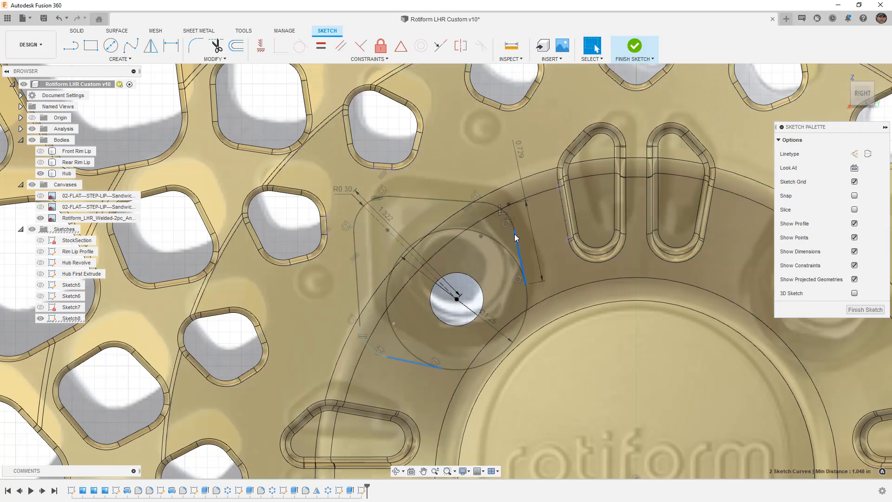
{"action": "left_click", "coordinate": [327, 46]}
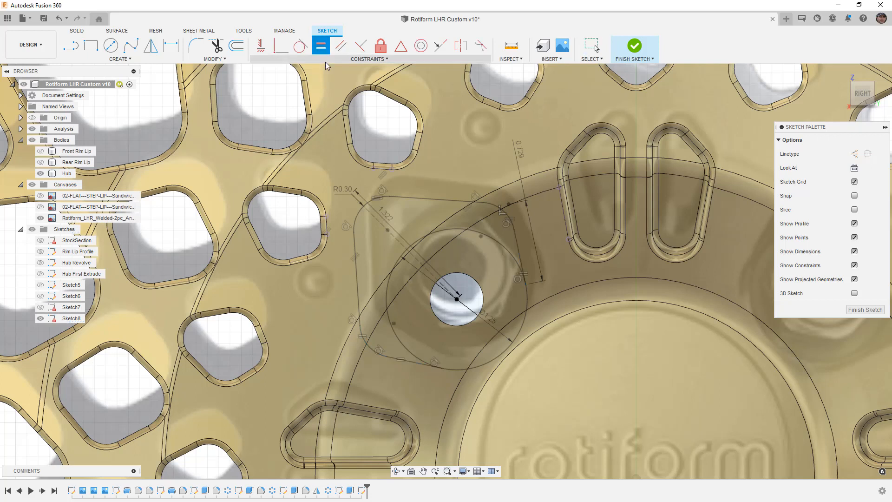
- Hide the Hub body and check the pocket outline, its 1.25 in circle and its side line against the wheel canvas
{"action": "scroll", "coordinate": [403, 168], "scroll_direction": "down", "scroll_amount": 3}
{"action": "key", "text": "Escape"}
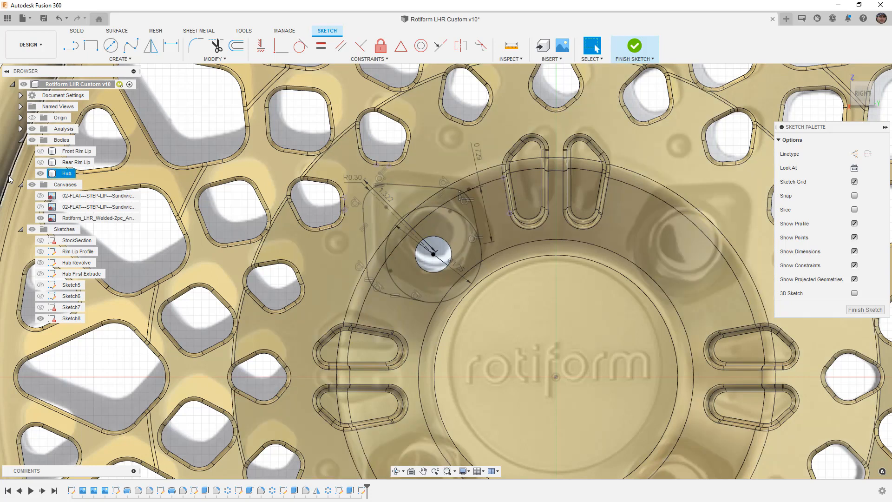
{"action": "left_click", "coordinate": [40, 173]}
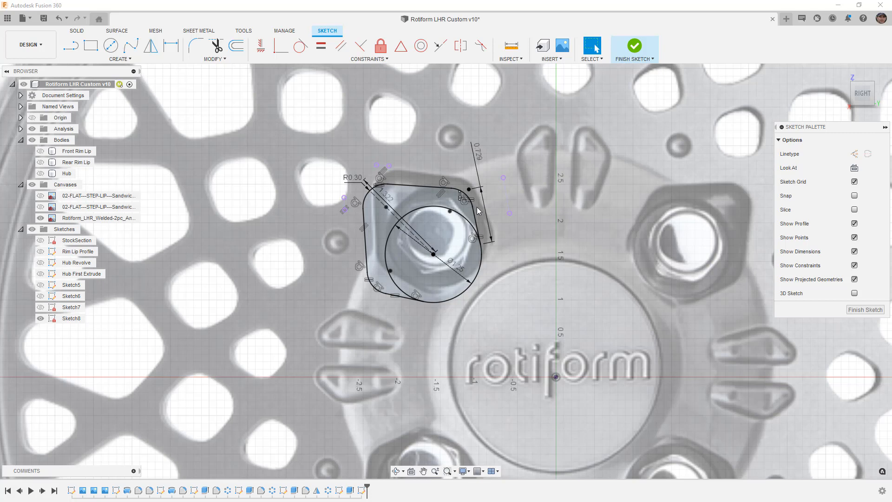
{"action": "left_click", "coordinate": [459, 217]}
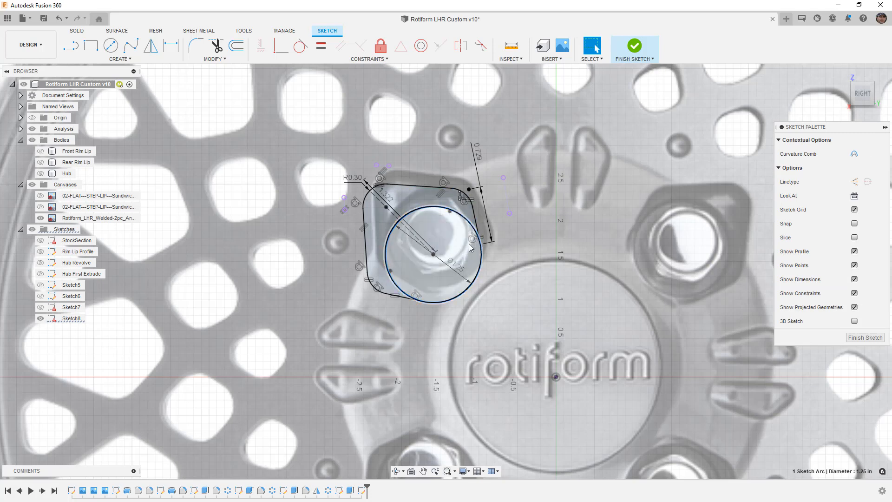
{"action": "left_click", "coordinate": [474, 222]}
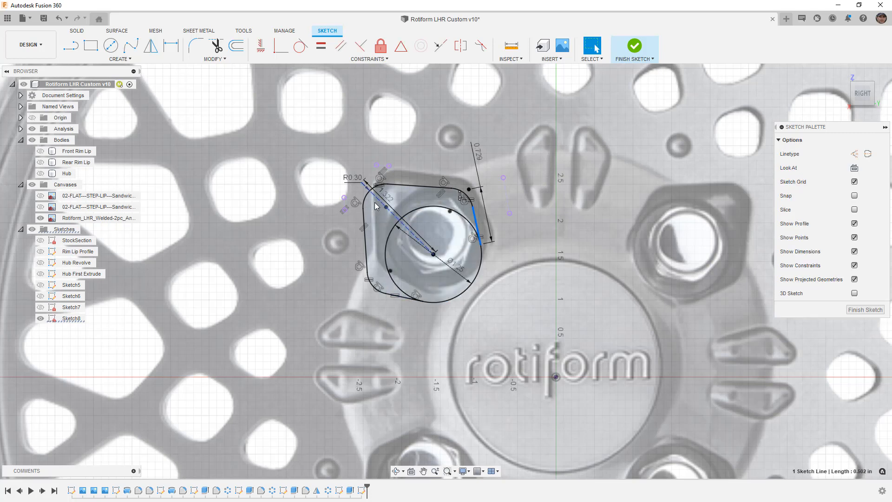
- Finish the lug pocket sketch and show the Hub body again
{"action": "left_click", "coordinate": [635, 46]}
{"action": "scroll", "coordinate": [466, 213], "scroll_direction": "down", "scroll_amount": 3}
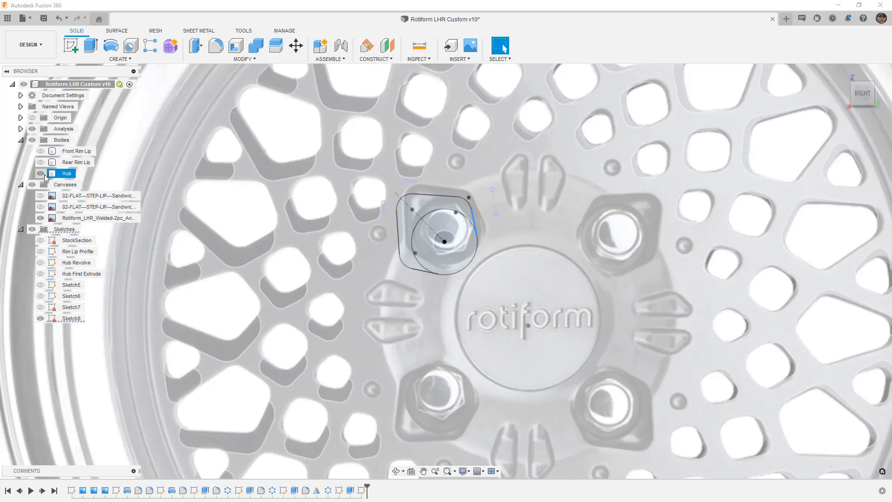
{"action": "left_click", "coordinate": [40, 173]}
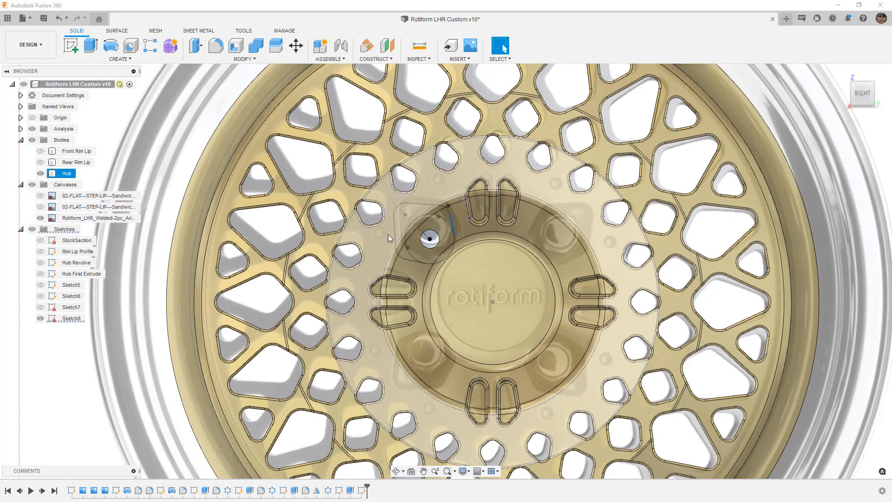
- Set up an extrusion of both lug pocket profiles that starts at a 3 in offset from the profile plane
{"action": "left_click", "coordinate": [91, 45]}
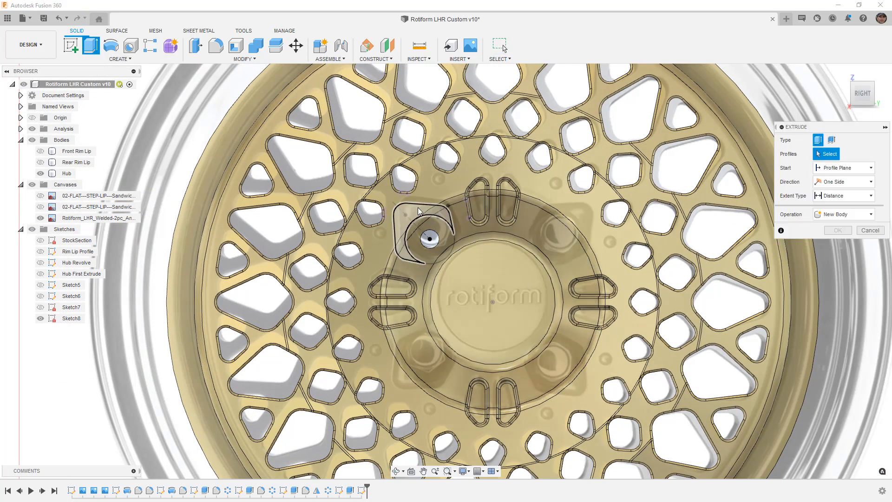
{"action": "left_click", "coordinate": [417, 208]}
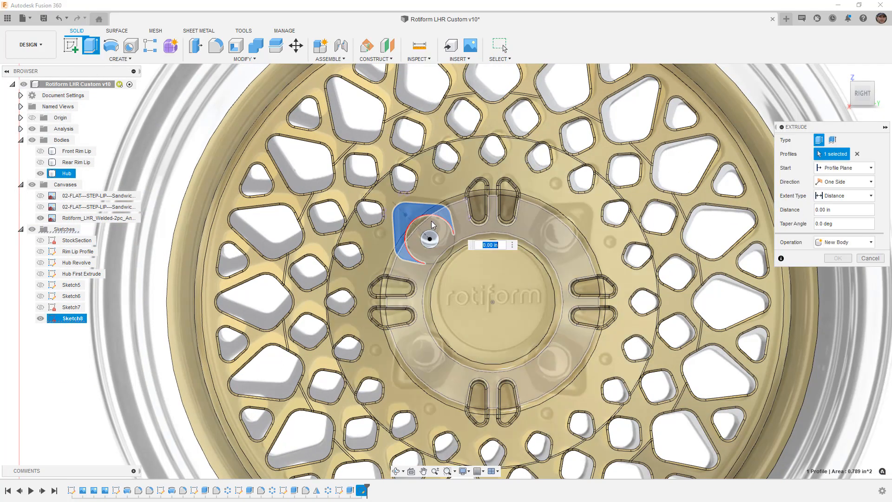
{"action": "left_click", "coordinate": [449, 242]}
{"action": "middle_click_drag", "start_coordinate": [475, 298], "coordinate": [482, 223], "text": "shift"}
{"action": "left_click", "coordinate": [859, 169]}
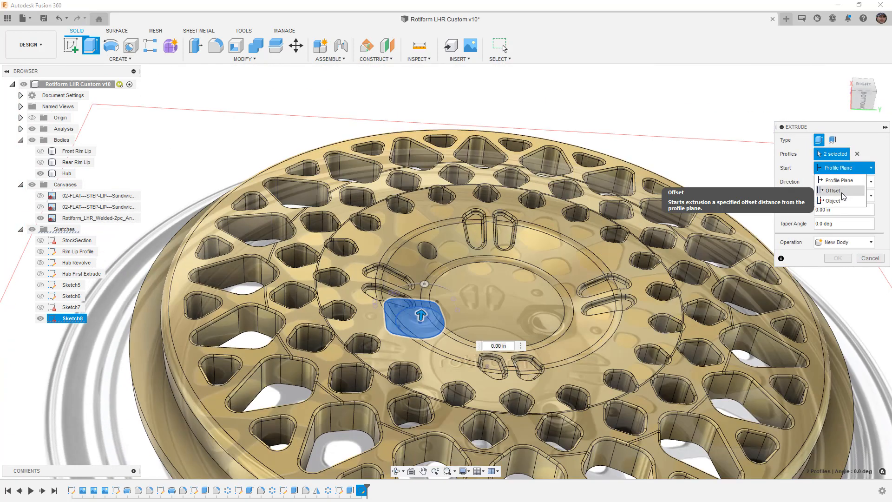
{"action": "left_click", "coordinate": [837, 182]}
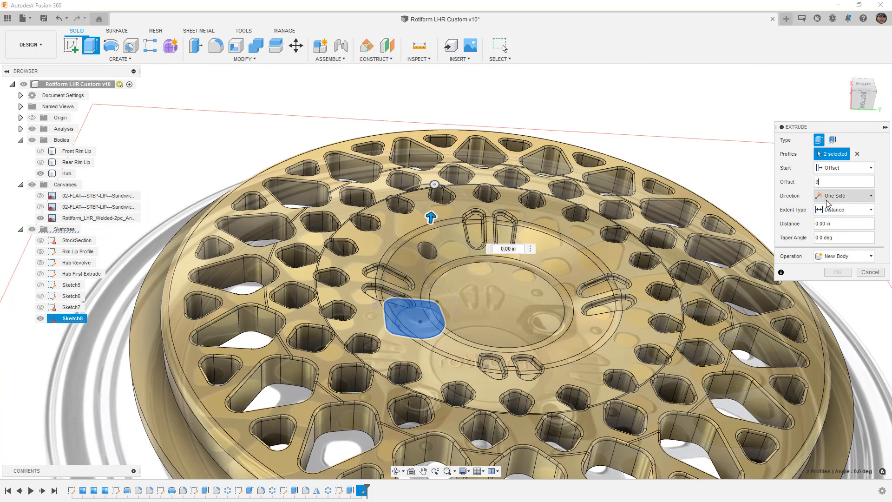
- Try to extrude the pocket profiles to the hub's face around the lug hole with a 0.125 in offset
{"action": "left_click", "coordinate": [842, 210]}
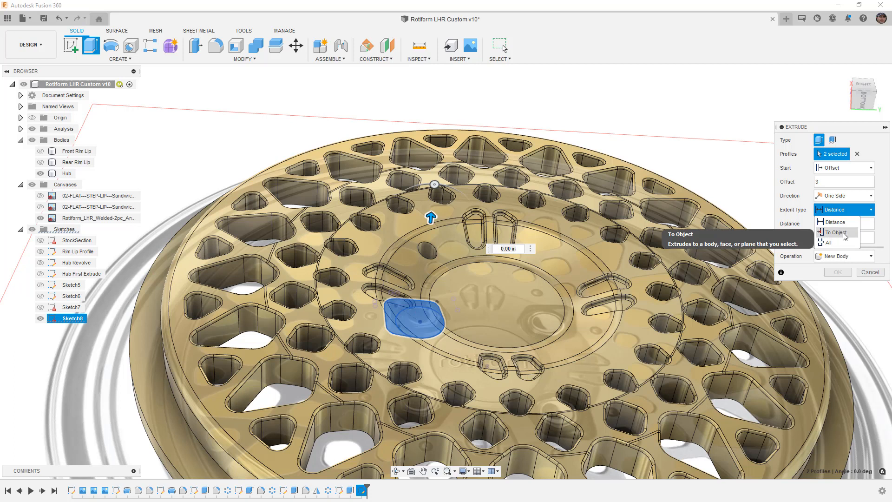
{"action": "left_click", "coordinate": [836, 232]}
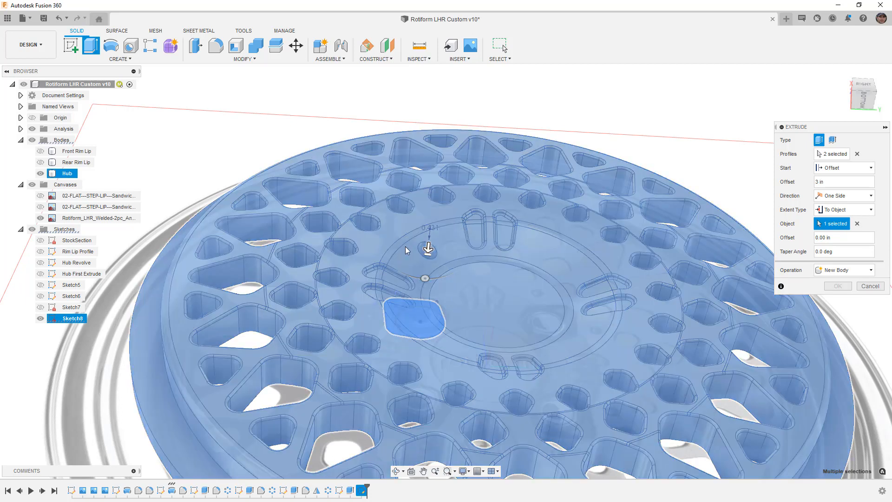
{"action": "left_click", "coordinate": [400, 249]}
{"action": "left_click", "coordinate": [848, 238]}
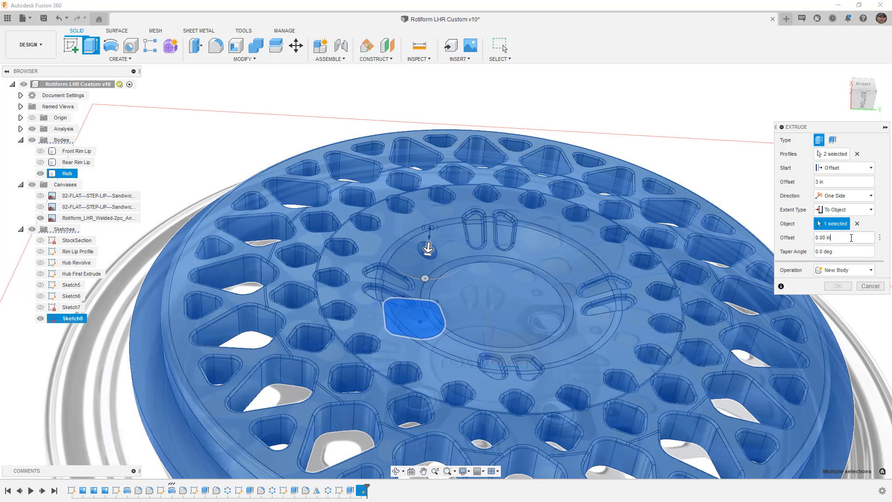
{"action": "type", "text": ".125"}
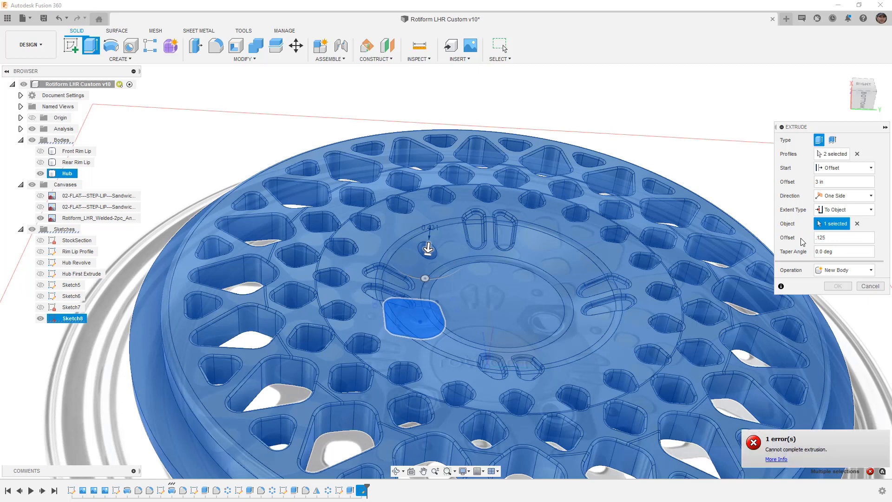
- Try an object offset of 0.1 in for the pocket extrusion and inspect the area around the lug hole
{"action": "middle_click_drag", "start_coordinate": [465, 288], "coordinate": [447, 251], "text": "shift"}
{"action": "scroll", "coordinate": [447, 251], "scroll_direction": "up", "scroll_amount": 4}
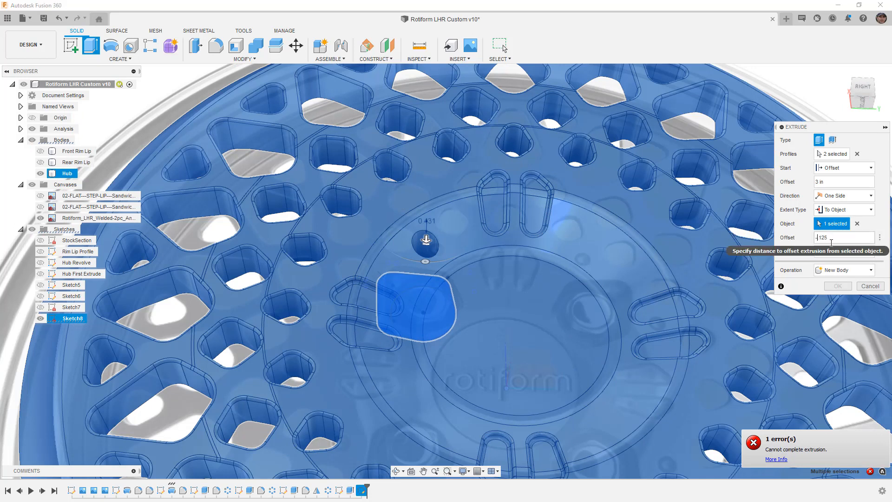
{"action": "key", "text": "Home"}
{"action": "key", "text": "shift+Right"}
{"action": "left_click", "coordinate": [861, 92]}
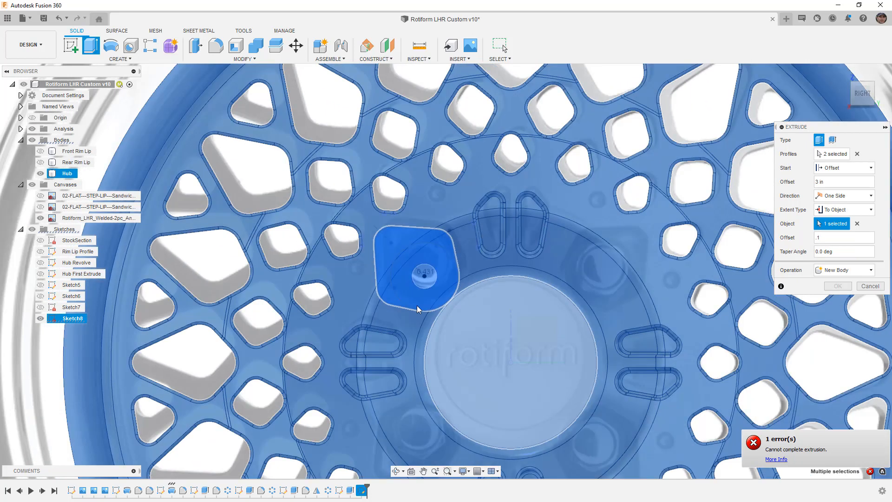
{"action": "scroll", "coordinate": [437, 297], "scroll_direction": "up", "scroll_amount": 3}
{"action": "middle_click_drag", "start_coordinate": [436, 300], "coordinate": [345, 259], "text": "shift"}
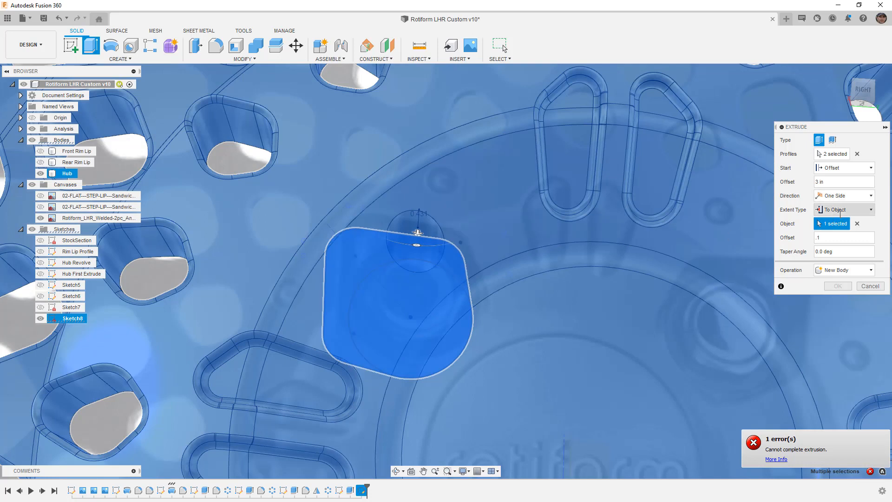
- Change the pocket extrusion's extent to Distance and try cutting into the hub to a depth of -1.10 in
{"action": "left_click", "coordinate": [845, 209]}
{"action": "left_click", "coordinate": [842, 223]}
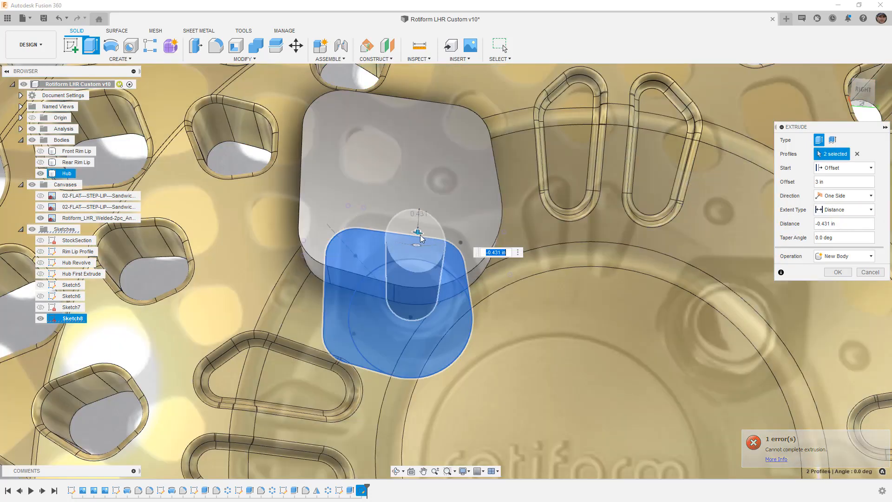
{"action": "left_click_drag", "start_coordinate": [418, 233], "coordinate": [417, 249]}
{"action": "middle_click_drag", "start_coordinate": [432, 269], "coordinate": [426, 242], "text": "shift"}
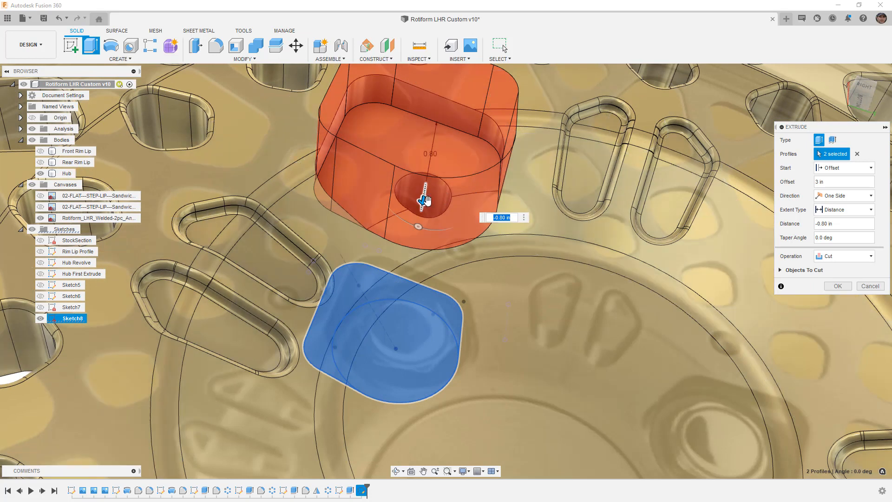
{"action": "left_click_drag", "start_coordinate": [423, 200], "coordinate": [419, 225]}
{"action": "middle_click_drag", "start_coordinate": [419, 225], "coordinate": [446, 232], "text": "shift"}
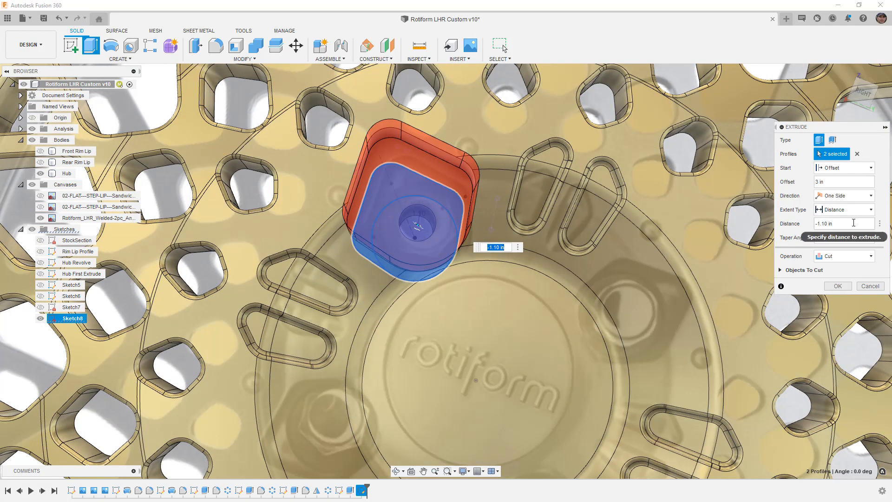
- Try again to cut the pocket up to the hub's face with a 0.1 in object offset, and cancel the extrusion
{"action": "left_click", "coordinate": [845, 210]}
{"action": "left_click", "coordinate": [836, 232]}
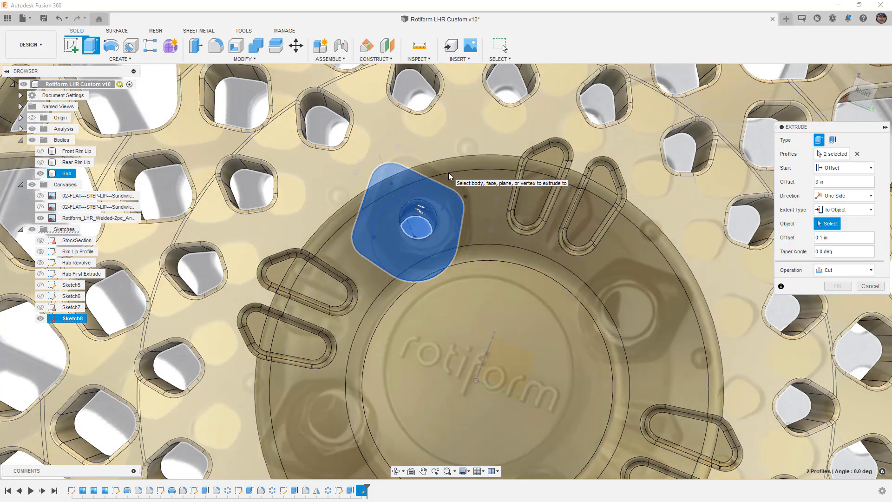
{"action": "left_click", "coordinate": [456, 183]}
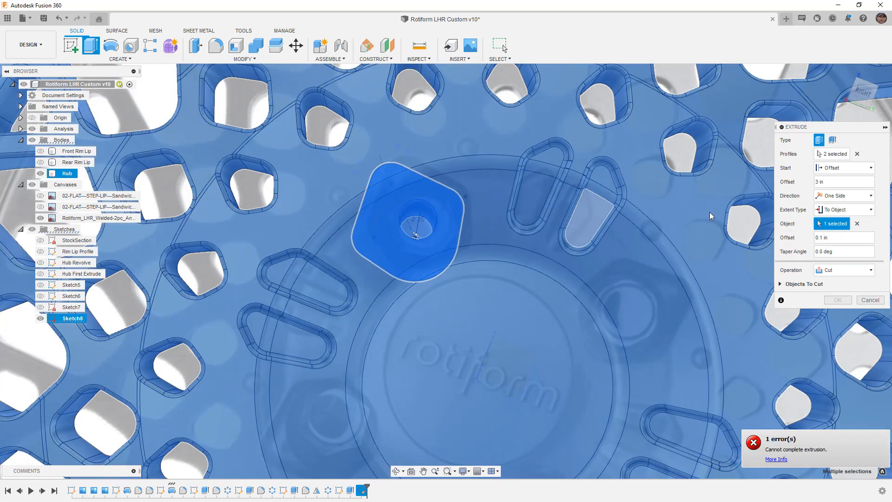
{"action": "left_click", "coordinate": [834, 239]}
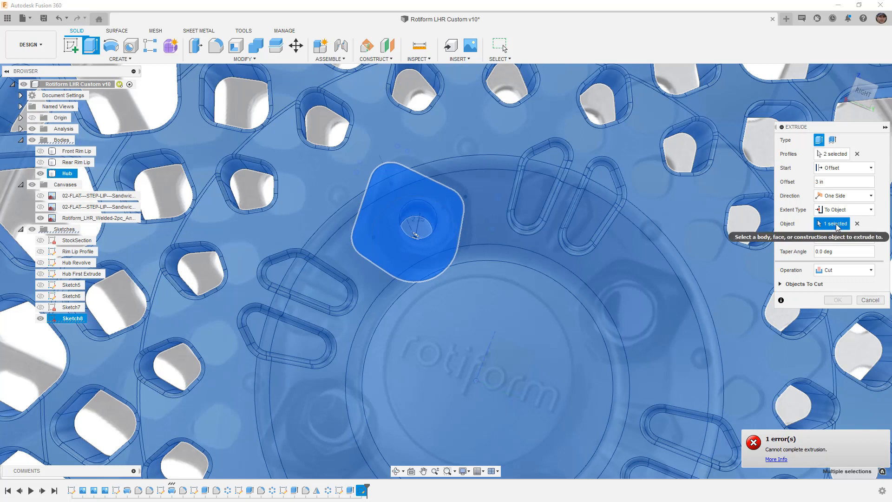
{"action": "left_click", "coordinate": [858, 223]}
{"action": "left_click", "coordinate": [455, 189]}
{"action": "left_click", "coordinate": [833, 238]}
{"action": "left_click", "coordinate": [870, 314]}
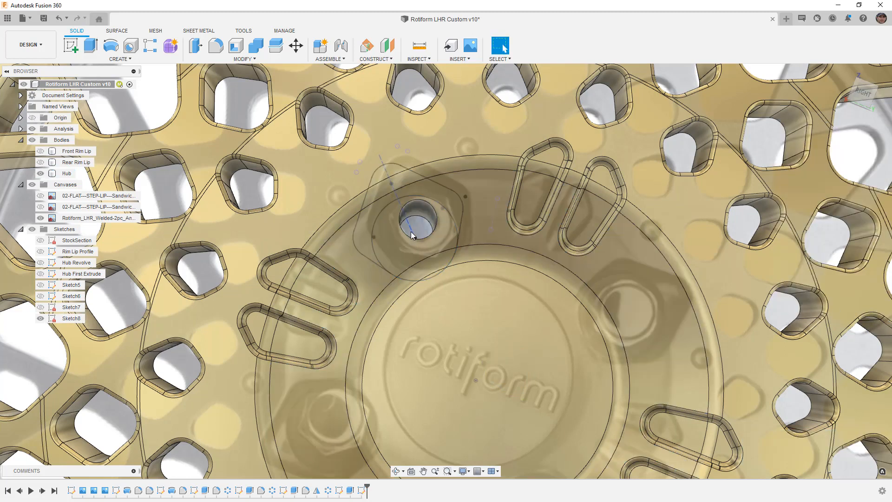
- Try to split the five hub faces around the lug hole with the pocket outline, and cancel the Split Face operation
{"action": "left_click", "coordinate": [255, 59]}
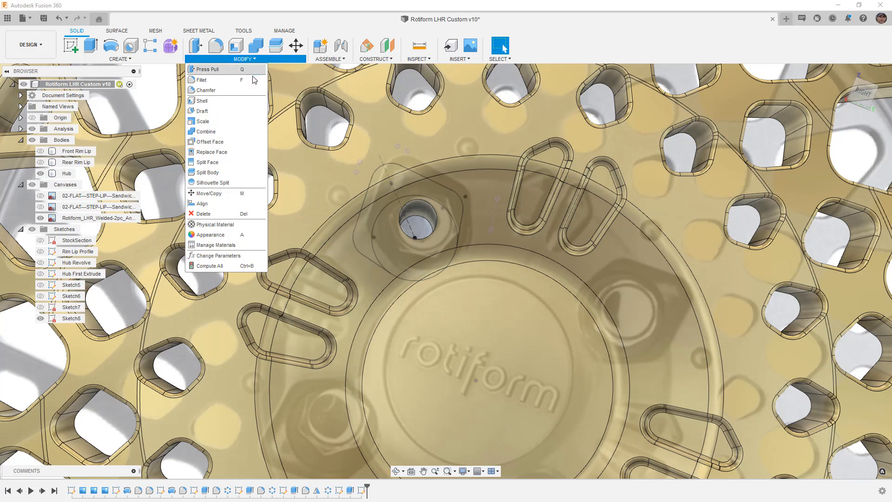
{"action": "left_click", "coordinate": [237, 163]}
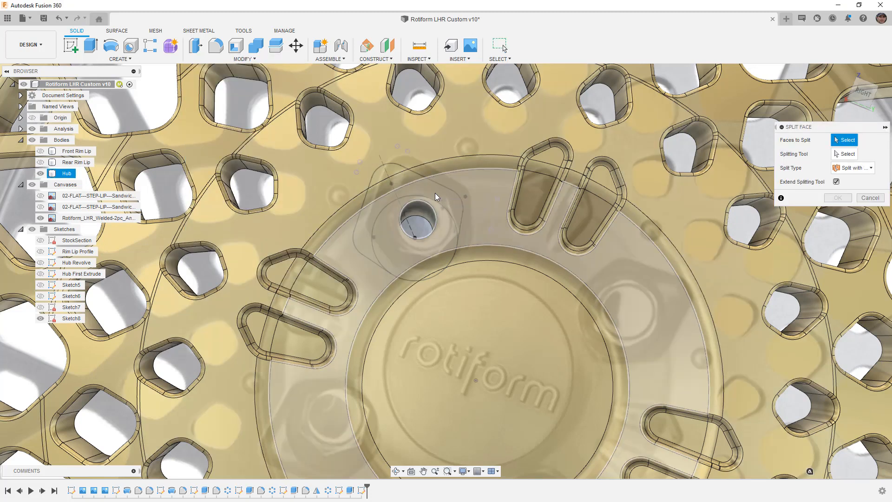
{"action": "left_click", "coordinate": [435, 193]}
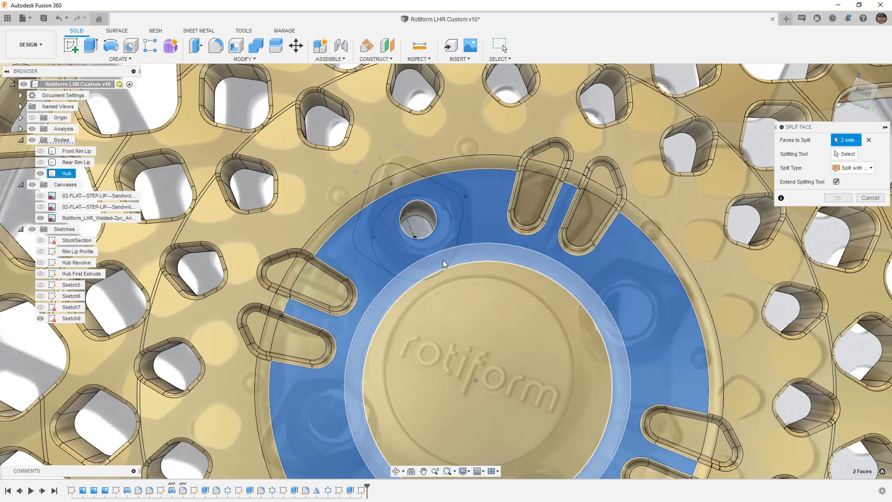
{"action": "left_click", "coordinate": [446, 279]}
{"action": "left_click", "coordinate": [430, 253]}
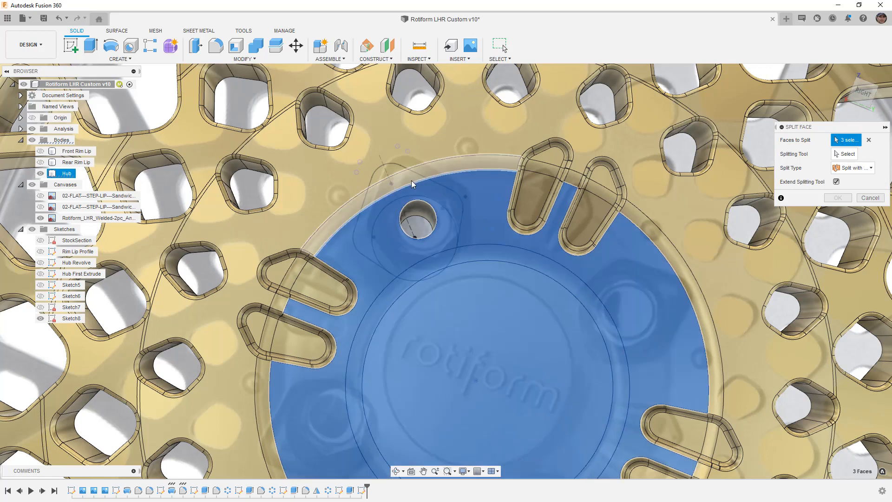
{"action": "left_click", "coordinate": [402, 172]}
{"action": "left_click", "coordinate": [396, 164]}
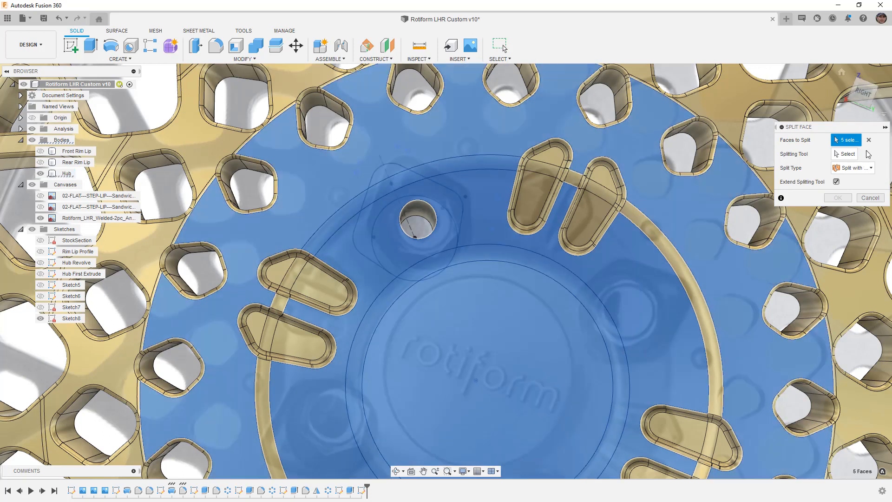
{"action": "left_click", "coordinate": [462, 231]}
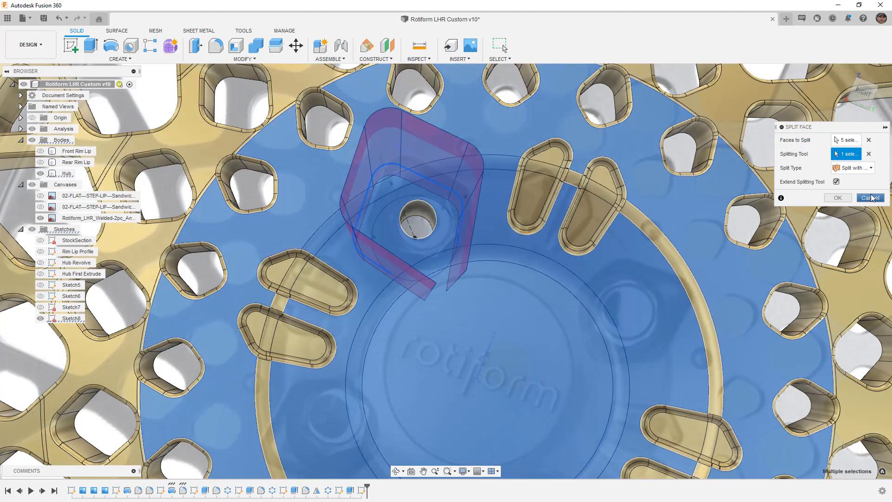
{"action": "left_click", "coordinate": [871, 197]}
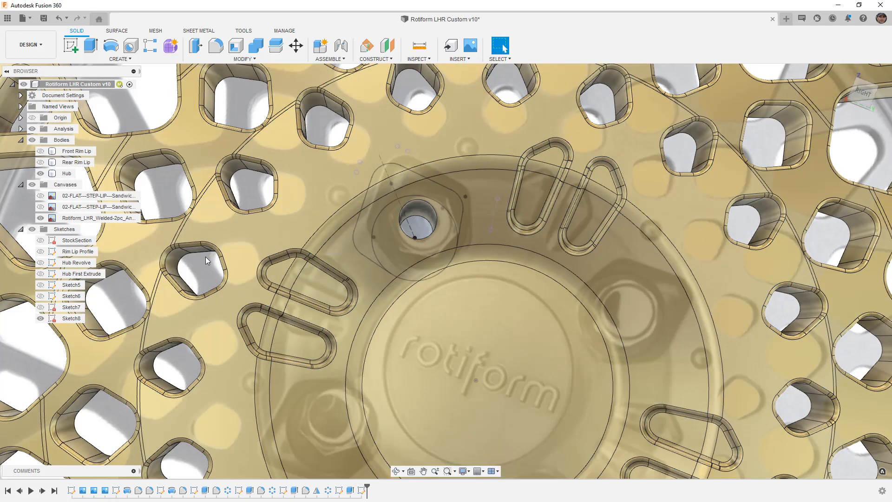
- Edit the lug pocket sketch and break the 1.25 in circle where the pocket's two side lines meet it
{"action": "right_click", "coordinate": [50, 319]}
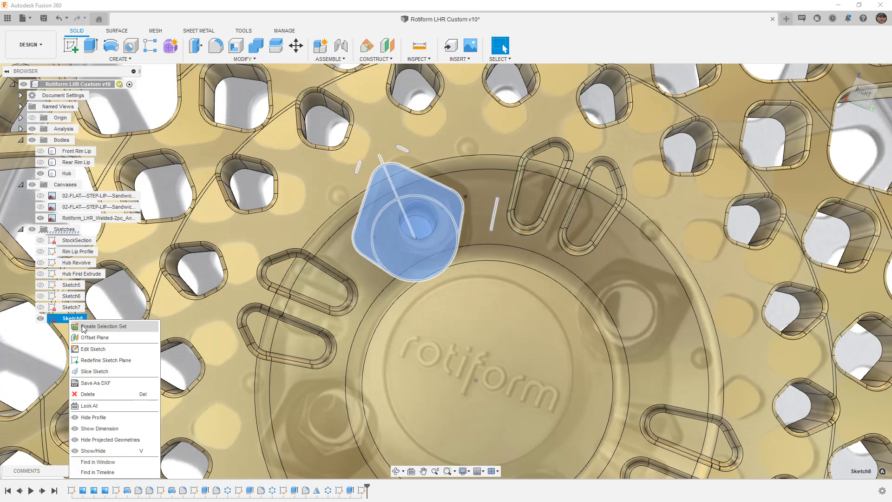
{"action": "left_click", "coordinate": [100, 347]}
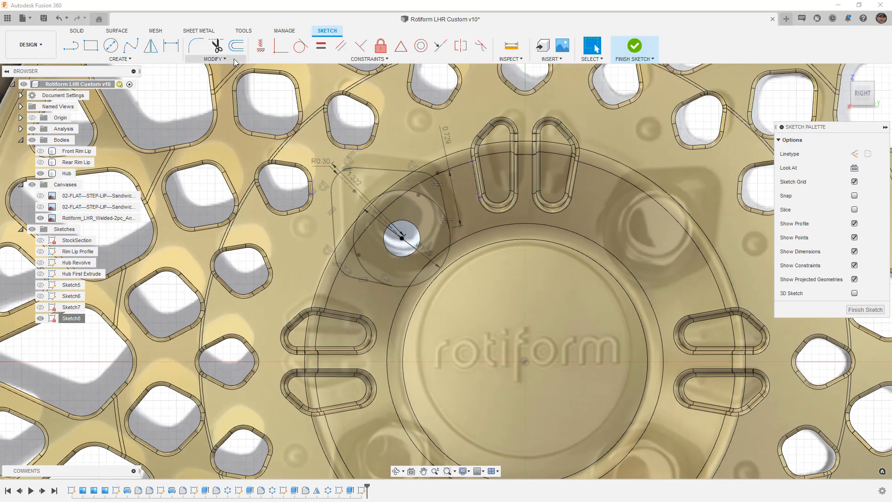
{"action": "left_click", "coordinate": [235, 59]}
{"action": "left_click", "coordinate": [205, 110]}
{"action": "scroll", "coordinate": [448, 233], "scroll_direction": "up", "scroll_amount": 3}
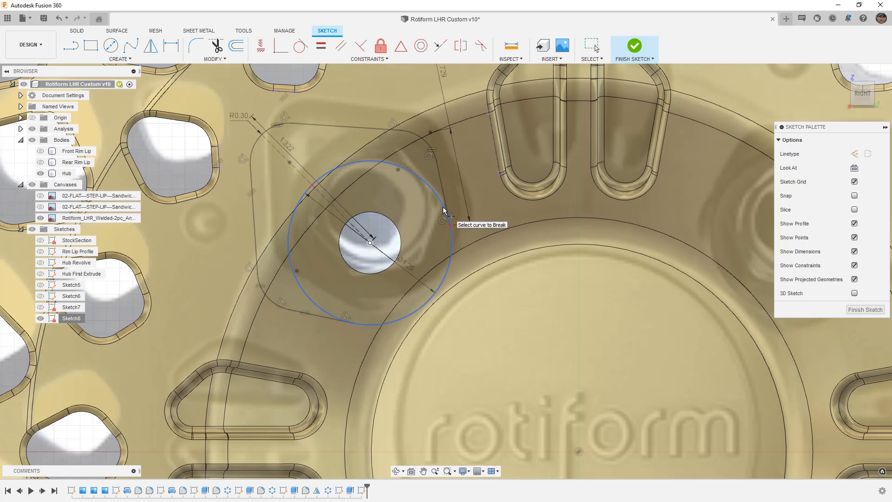
{"action": "left_click", "coordinate": [444, 212]}
{"action": "left_click", "coordinate": [322, 309]}
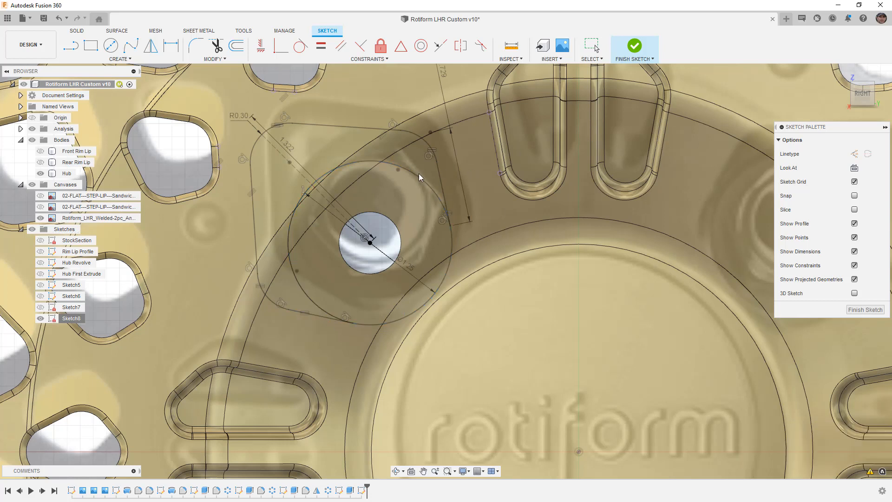
- Convert the broken 1.25 in circle's inner arcs to construction geometry and finish the lug pocket sketch
{"action": "key", "text": "Escape"}
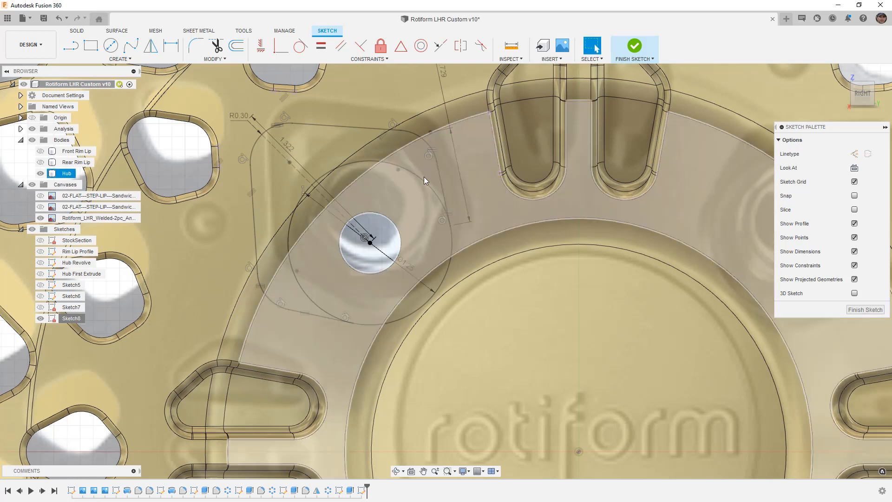
{"action": "left_click", "coordinate": [426, 181]}
{"action": "key", "text": "x"}
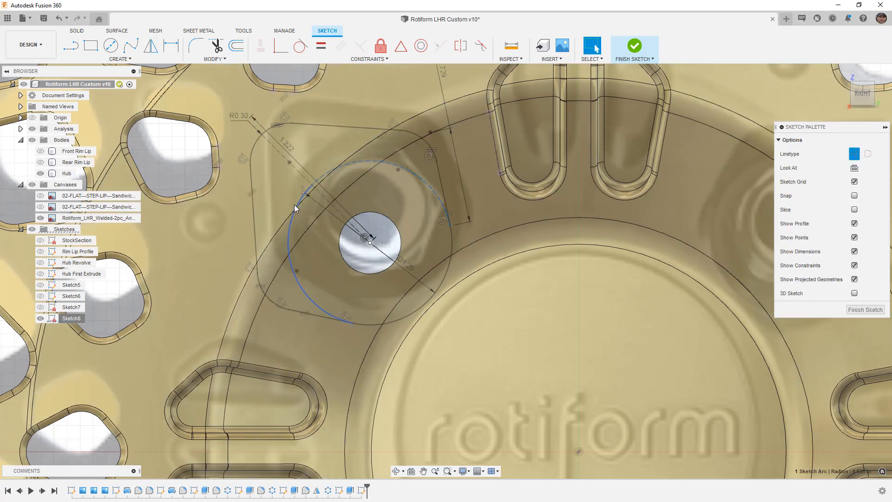
{"action": "left_click", "coordinate": [296, 208]}
{"action": "key", "text": "x"}
{"action": "left_click", "coordinate": [635, 46]}
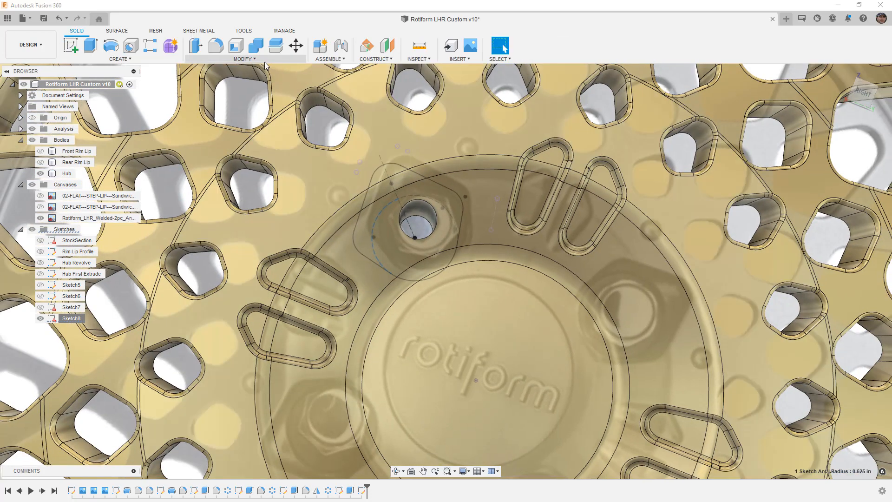
- Split the five hub faces around the lug hole with the pocket outline, using Split Face with the splitting tool extended
{"action": "left_click", "coordinate": [245, 58]}
{"action": "left_click", "coordinate": [211, 164]}
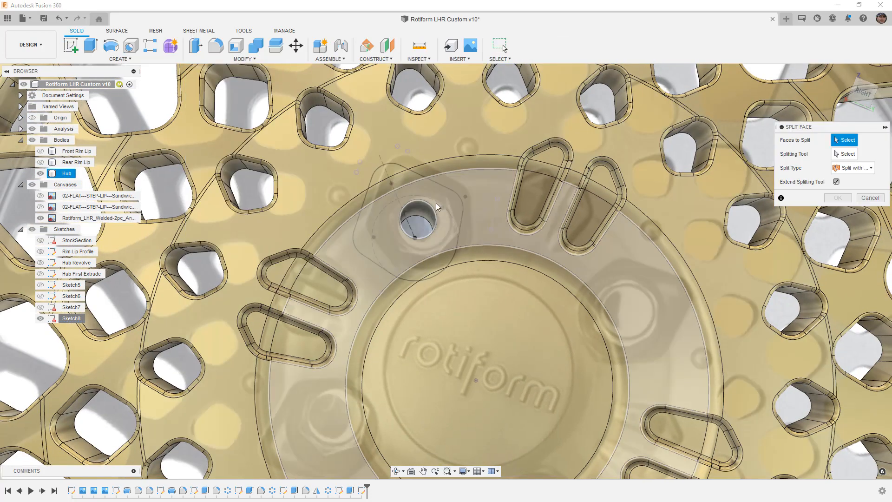
{"action": "left_click", "coordinate": [467, 208]}
{"action": "left_click", "coordinate": [469, 274]}
{"action": "left_click", "coordinate": [431, 170]}
{"action": "left_click", "coordinate": [434, 160]}
{"action": "left_click", "coordinate": [834, 155]}
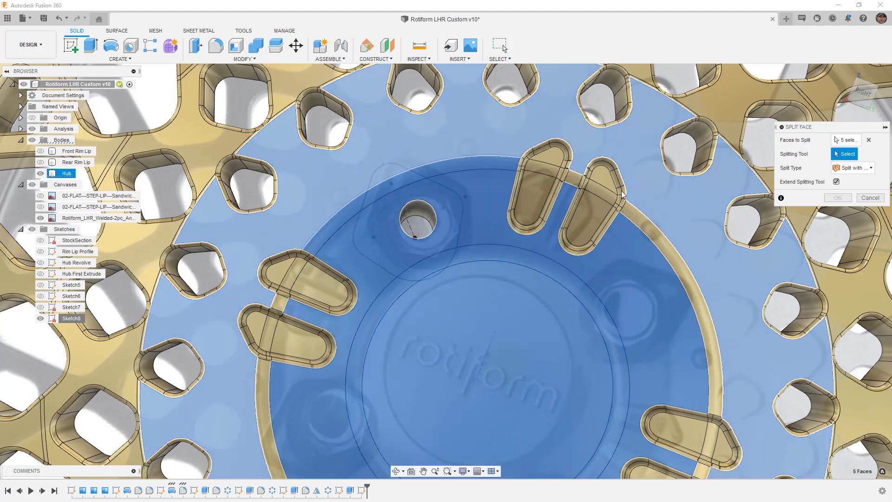
{"action": "left_click", "coordinate": [441, 188]}
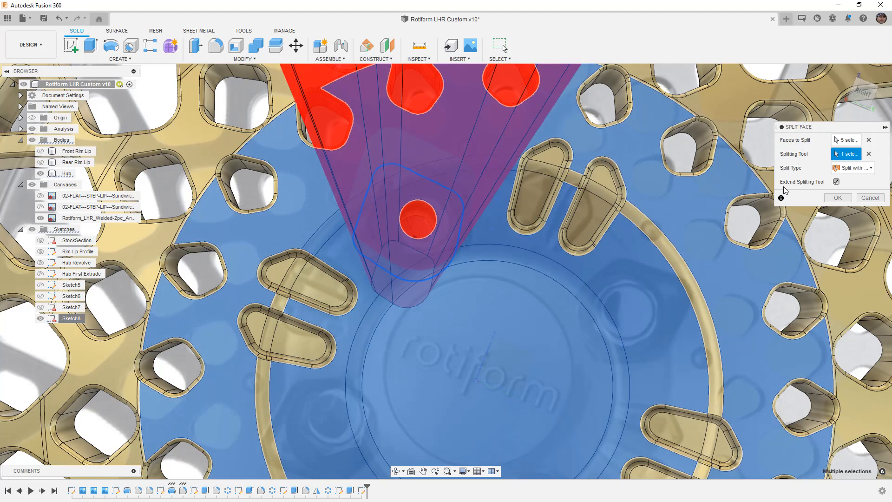
{"action": "left_click", "coordinate": [832, 199]}
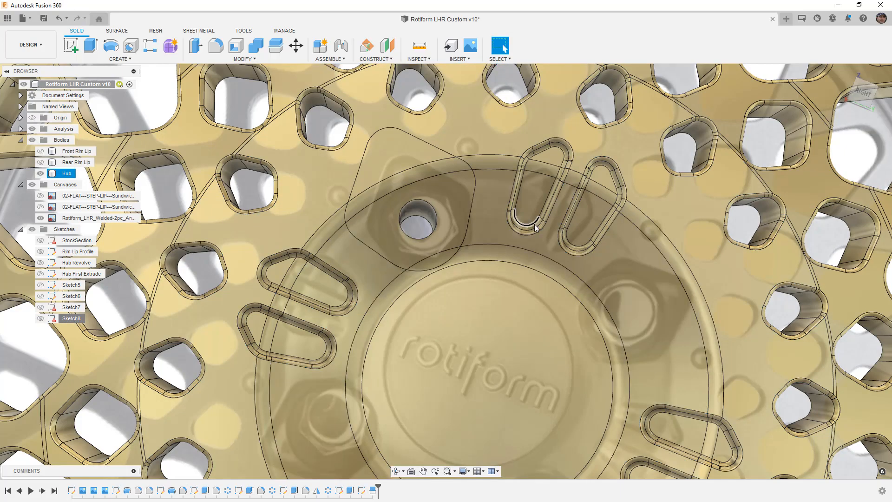
- Look at the split hub faces from the right view and save the design with the version description User Saved
{"action": "middle_click_drag", "start_coordinate": [517, 231], "coordinate": [472, 243], "text": "shift"}
{"action": "scroll", "coordinate": [461, 246], "scroll_direction": "down", "scroll_amount": 10}
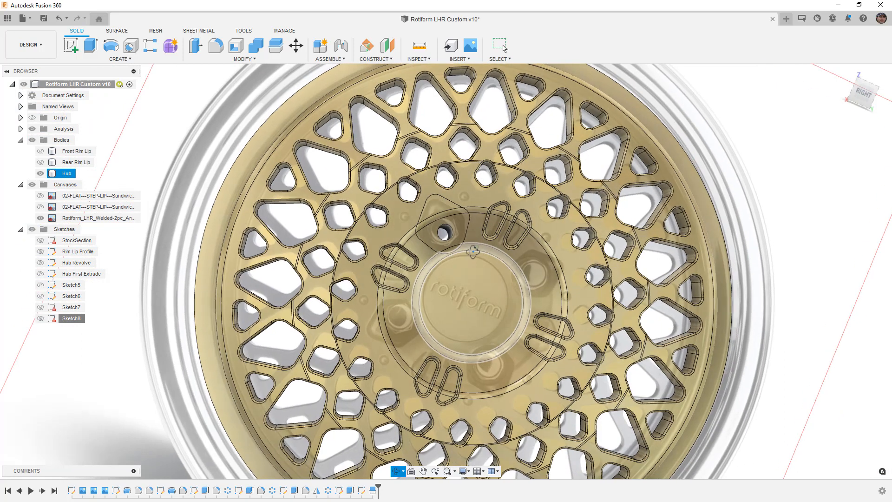
{"action": "left_click", "coordinate": [863, 88]}
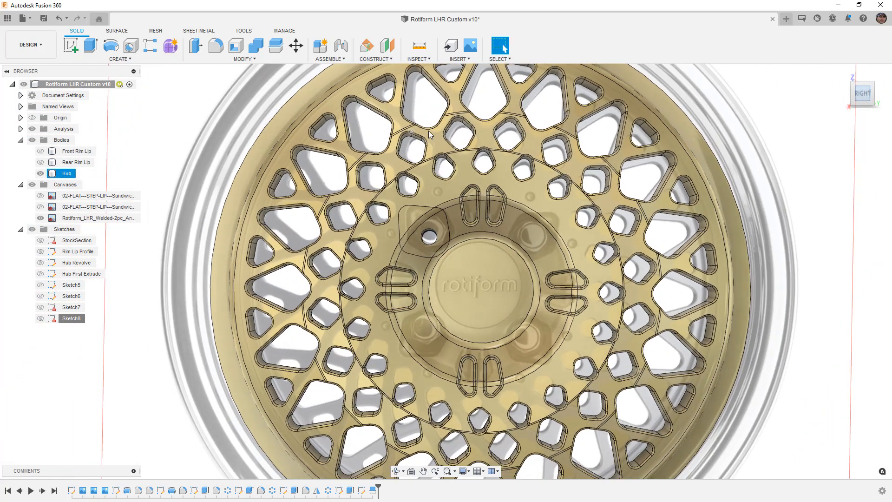
{"action": "left_click", "coordinate": [45, 21]}
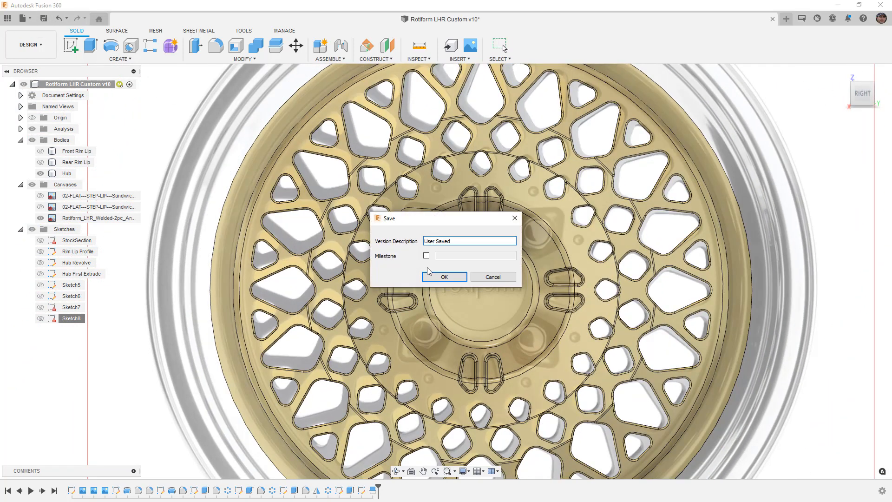
{"action": "left_click", "coordinate": [439, 276]}
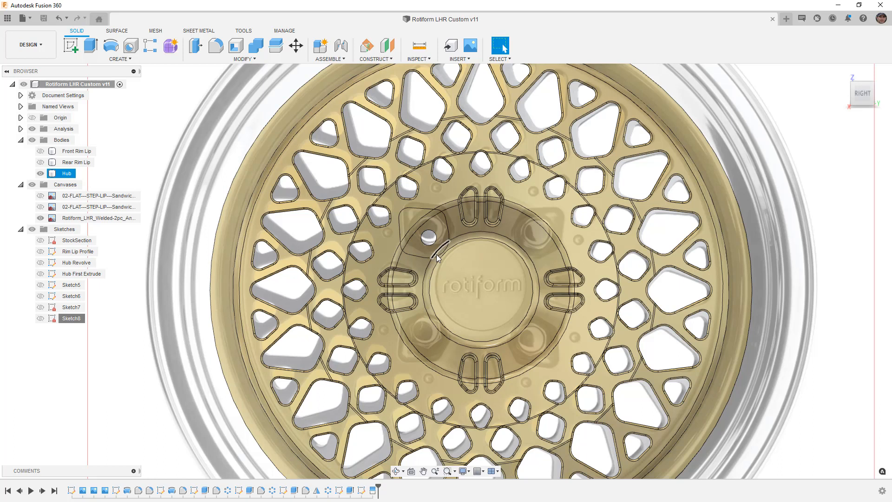
- Offset the split lug pocket faces by 0.00 in as a new surface body, with chain selection off
{"action": "scroll", "coordinate": [436, 254], "scroll_direction": "up", "scroll_amount": 3}
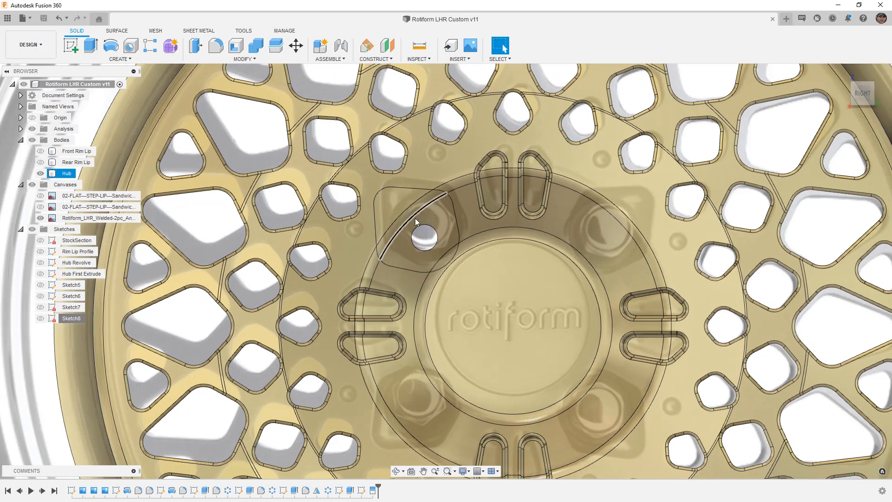
{"action": "left_click", "coordinate": [430, 240]}
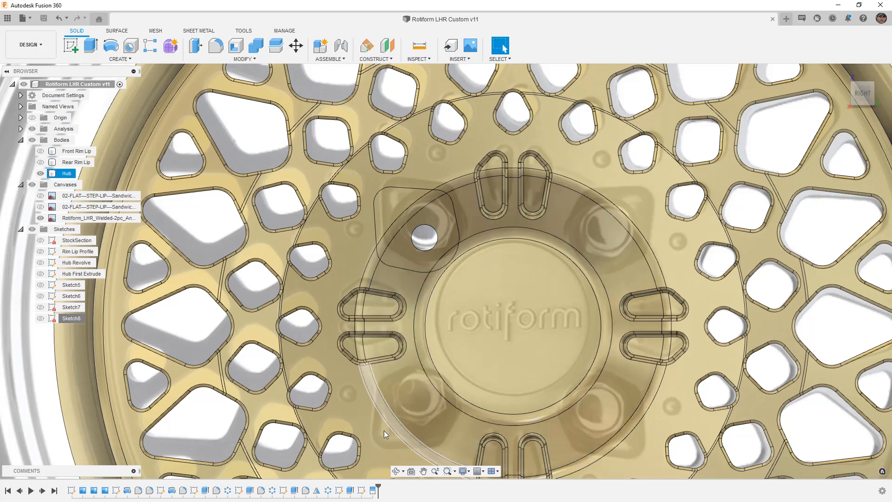
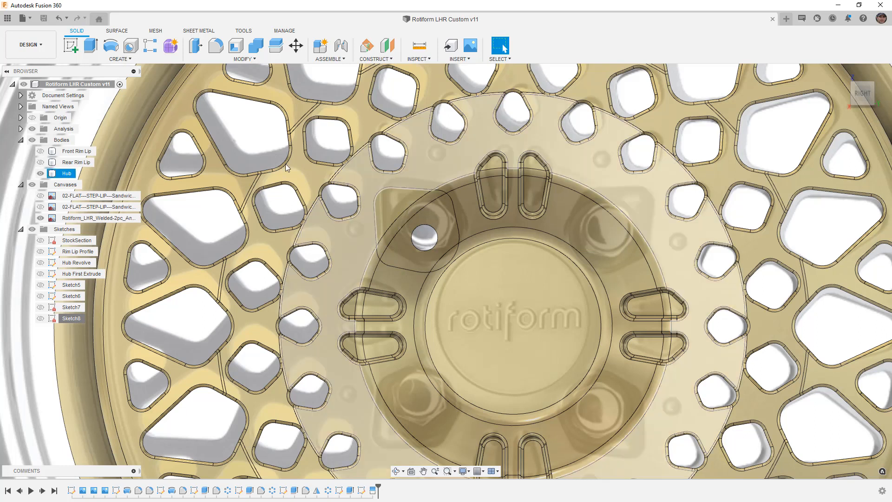
{"action": "left_click", "coordinate": [122, 32]}
{"action": "left_click", "coordinate": [124, 60]}
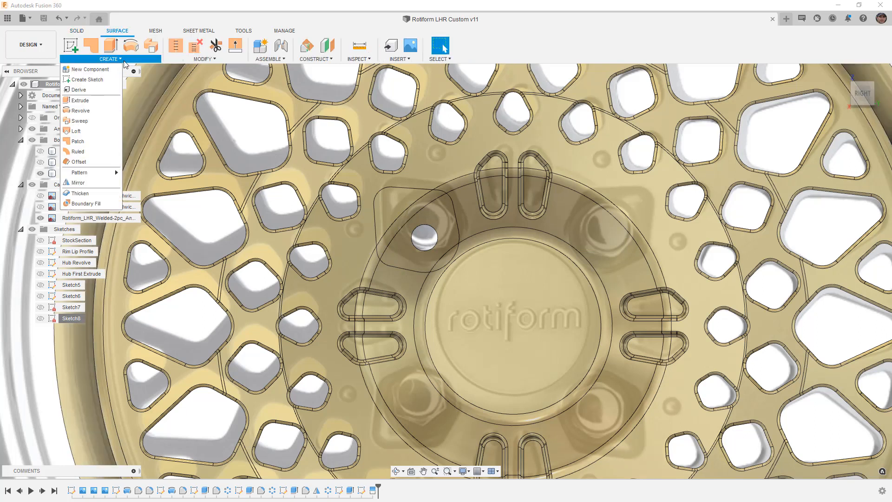
{"action": "left_click", "coordinate": [105, 162]}
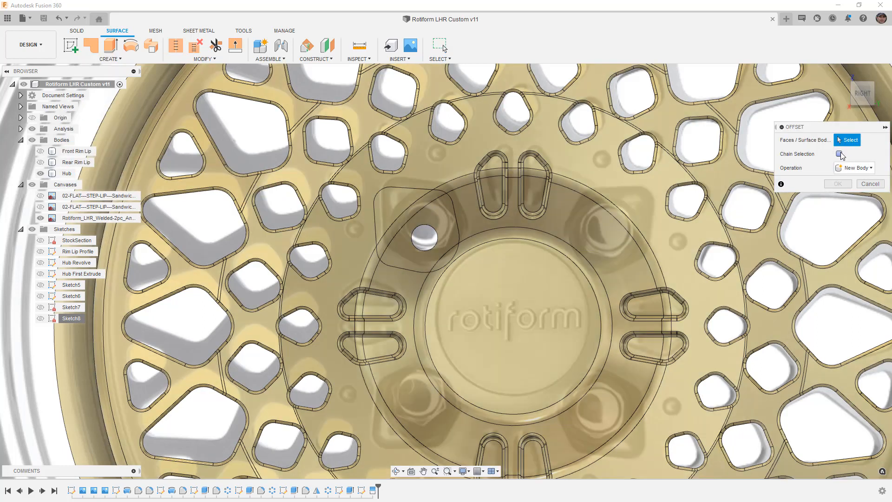
{"action": "left_click", "coordinate": [411, 206]}
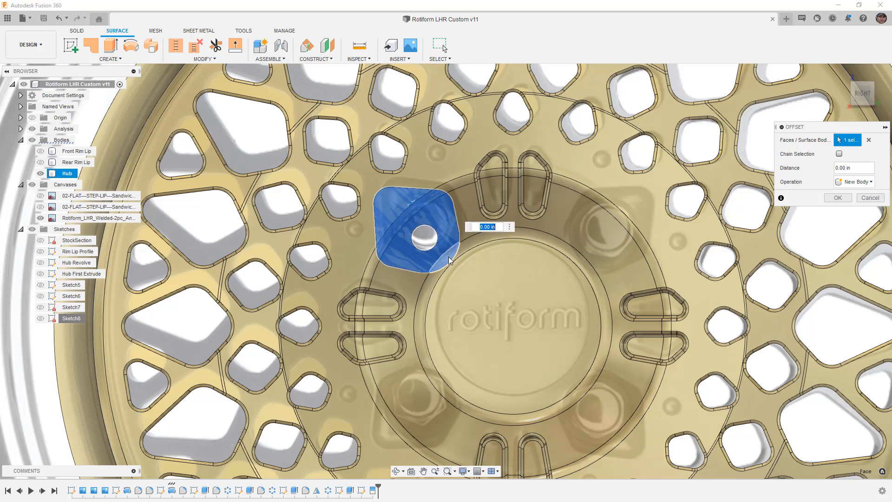
{"action": "middle_click_drag", "start_coordinate": [455, 286], "coordinate": [432, 245], "text": "shift"}
{"action": "scroll", "coordinate": [431, 245], "scroll_direction": "up", "scroll_amount": 2}
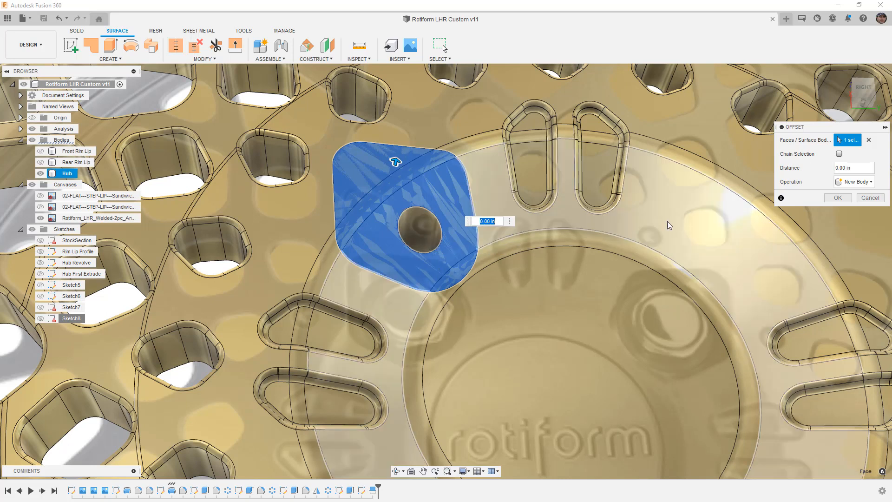
{"action": "left_click", "coordinate": [841, 198]}
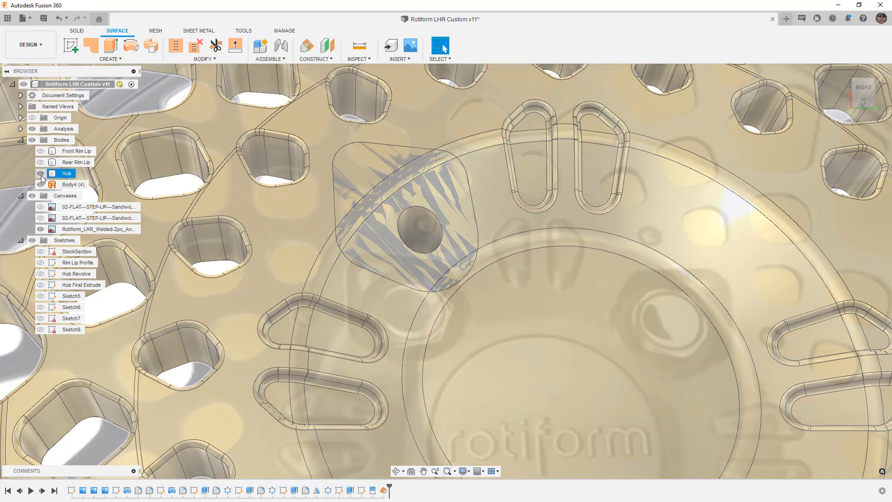
- Inspect the pocket surface with the hub temporarily hidden, and hide the Rotiform_LHR_Welded canvas
{"action": "left_click", "coordinate": [40, 173]}
{"action": "scroll", "coordinate": [436, 223], "scroll_direction": "down", "scroll_amount": 2}
{"action": "middle_click_drag", "start_coordinate": [437, 224], "coordinate": [436, 210], "text": "shift"}
{"action": "left_click", "coordinate": [66, 174]}
{"action": "left_click", "coordinate": [41, 174]}
{"action": "middle_click_drag", "start_coordinate": [467, 246], "coordinate": [478, 223], "text": "shift"}
{"action": "key", "text": "Escape"}
{"action": "left_click", "coordinate": [40, 230]}
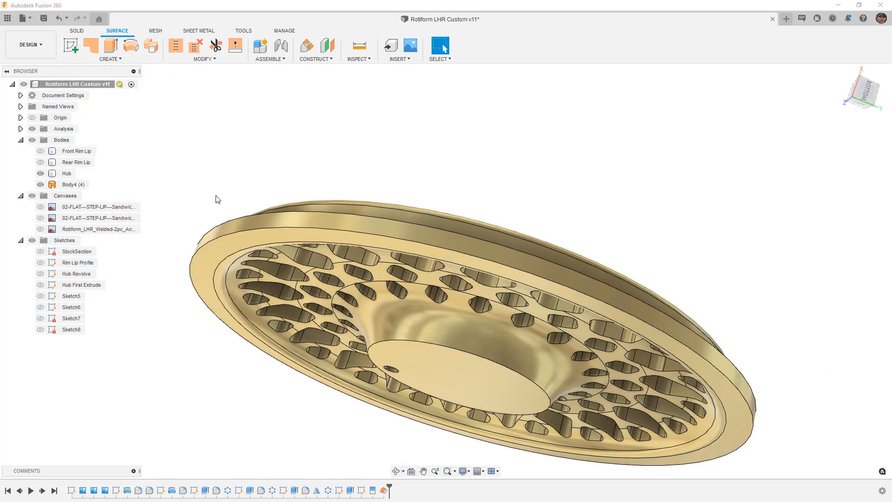
- Offset the hub's flat back face by 0.00 in as a new surface body, and hide the hub to inspect both surfaces
{"action": "left_click", "coordinate": [152, 58]}
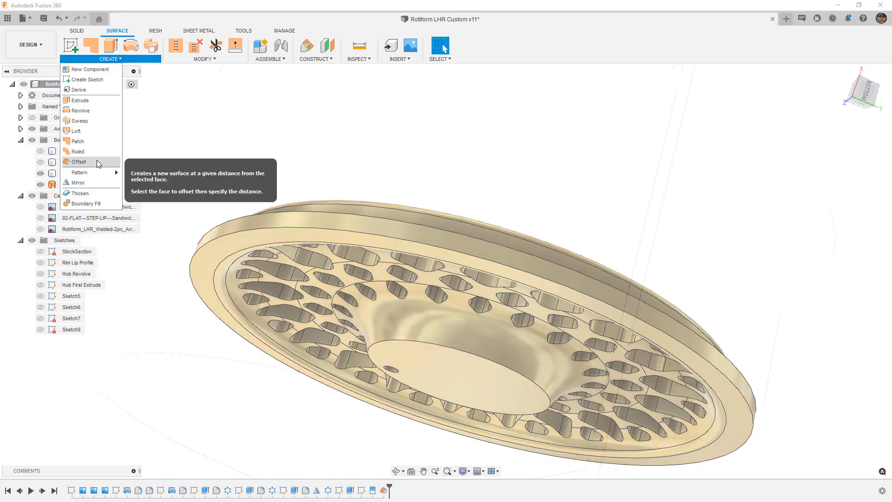
{"action": "left_click", "coordinate": [96, 160]}
{"action": "left_click", "coordinate": [433, 380]}
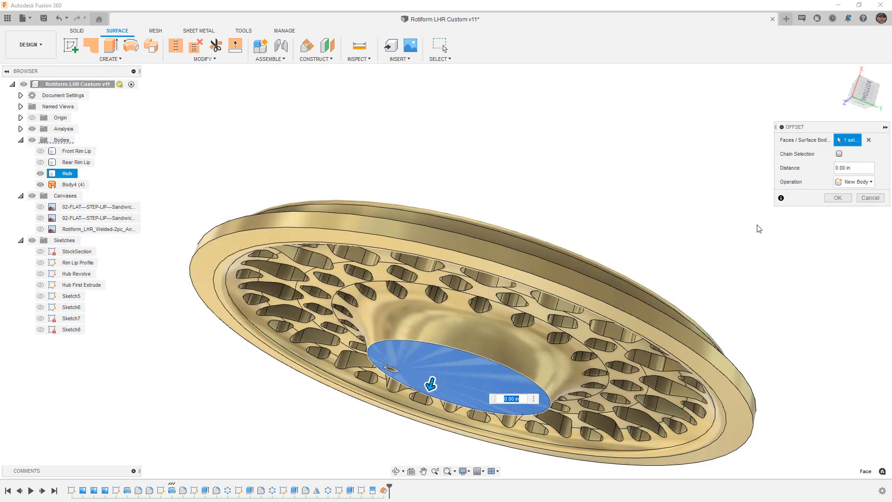
{"action": "left_click", "coordinate": [839, 198]}
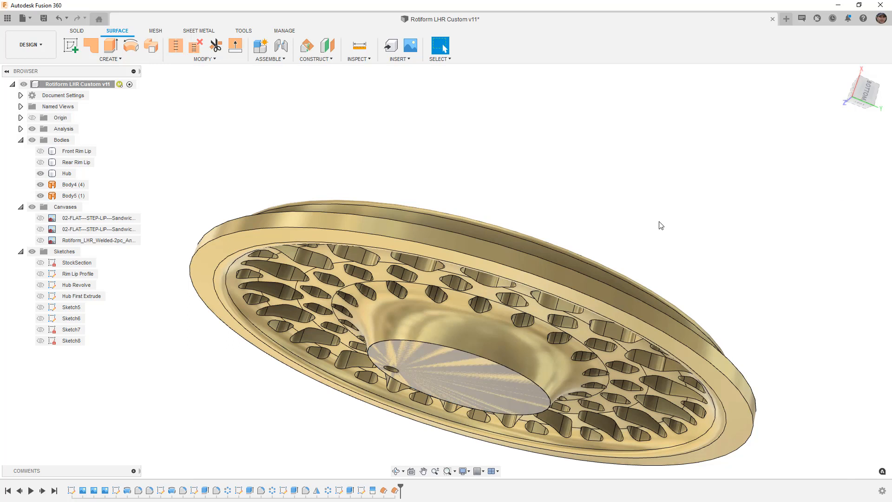
{"action": "left_click", "coordinate": [40, 173]}
{"action": "middle_click_drag", "start_coordinate": [530, 195], "coordinate": [419, 335], "text": "shift"}
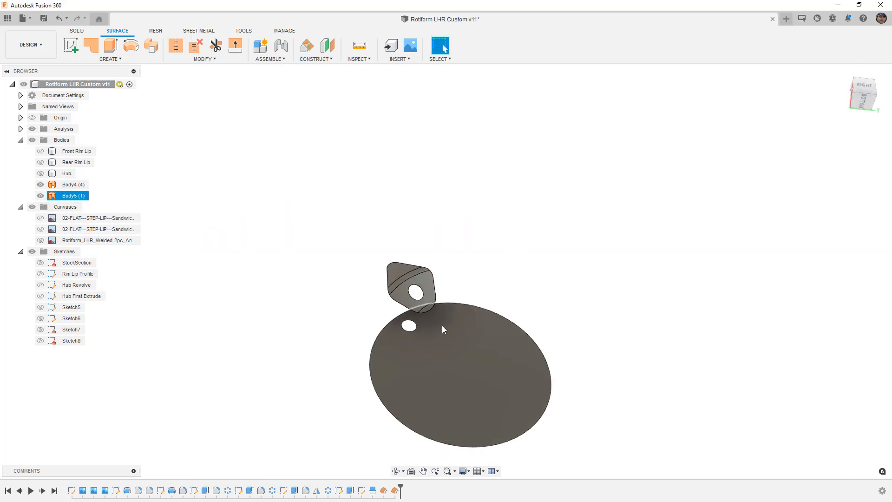
{"action": "left_click", "coordinate": [416, 339]}
{"action": "scroll", "coordinate": [416, 339], "scroll_direction": "up", "scroll_amount": 1}
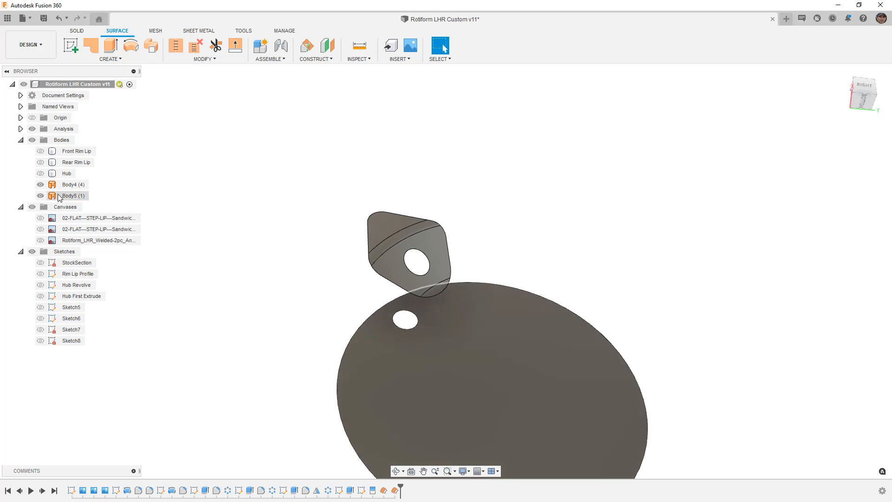
- Show the hub and edit the back face offset to include the lug hole's cylindrical wall
{"action": "left_click", "coordinate": [41, 173]}
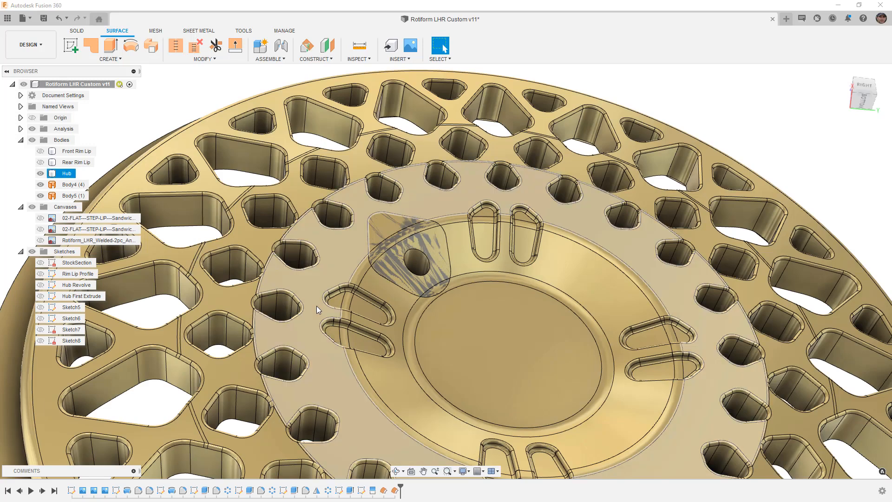
{"action": "right_click", "coordinate": [394, 491]}
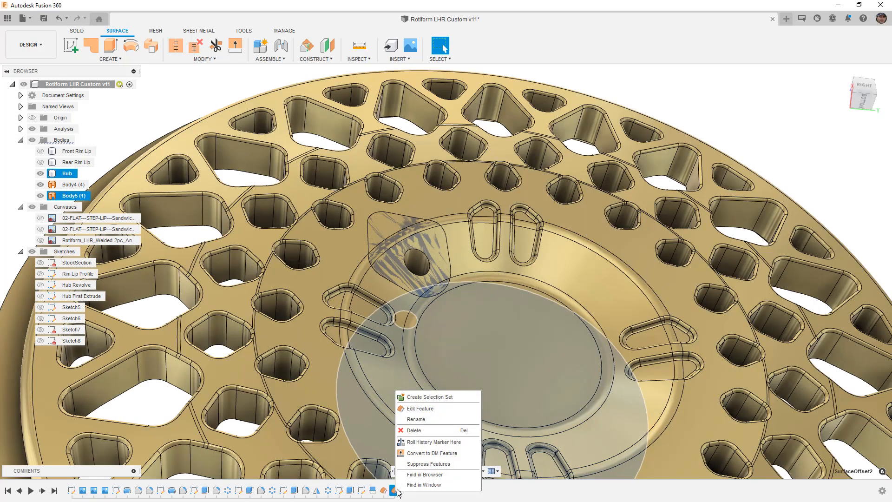
{"action": "left_click", "coordinate": [421, 409]}
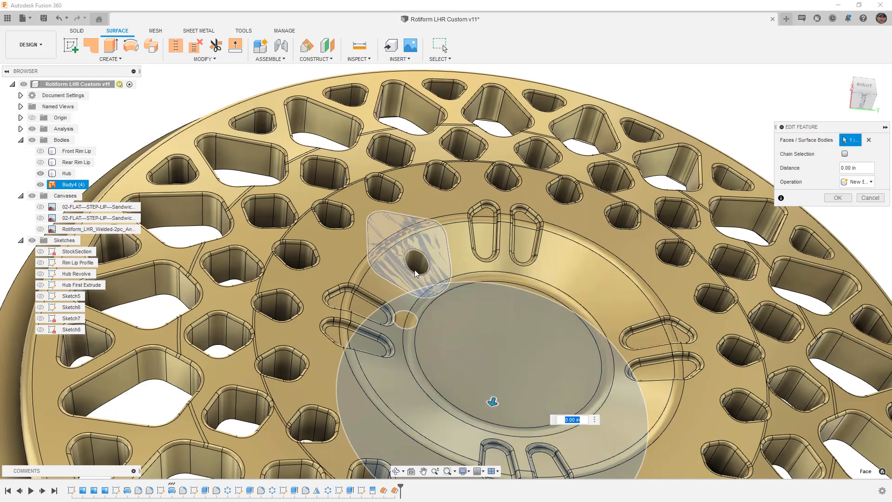
{"action": "key", "text": "Return"}
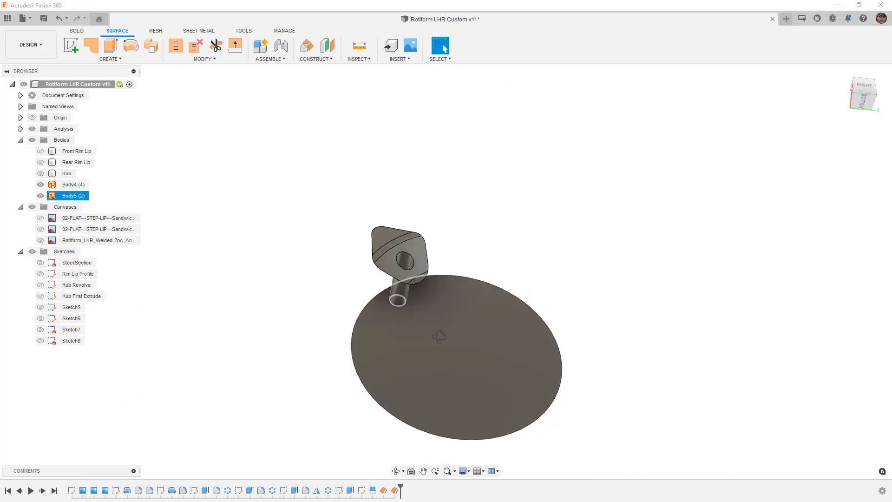
- Show Sketch8 and choose its closed rounded pocket outline as the profile for a chained surface extrusion
{"action": "middle_click_drag", "start_coordinate": [439, 336], "coordinate": [381, 284], "text": "shift"}
{"action": "left_click", "coordinate": [41, 341]}
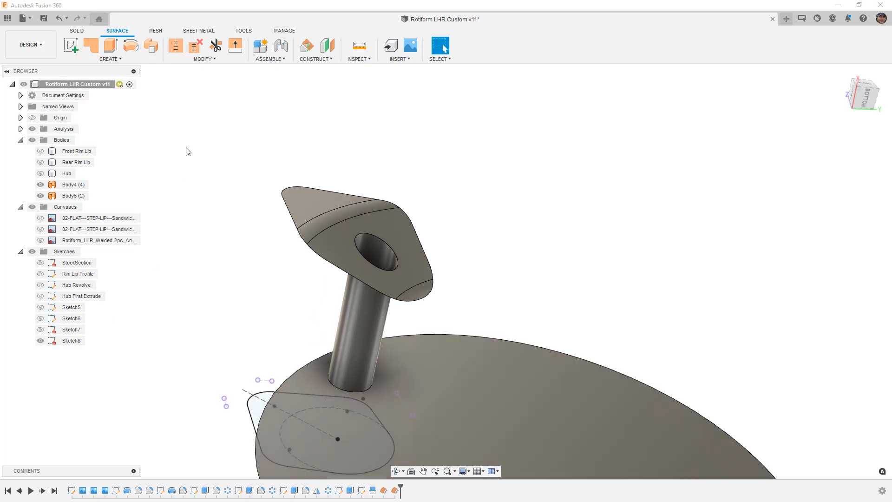
{"action": "left_click", "coordinate": [112, 50]}
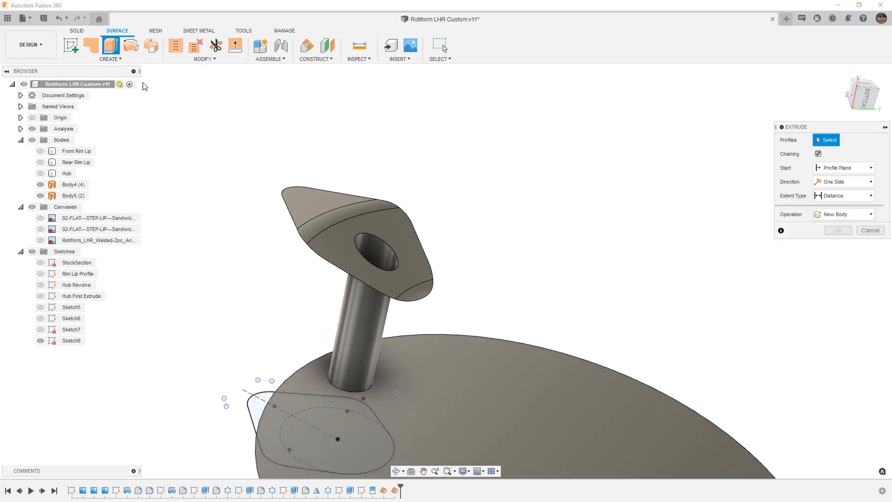
{"action": "left_click", "coordinate": [270, 395]}
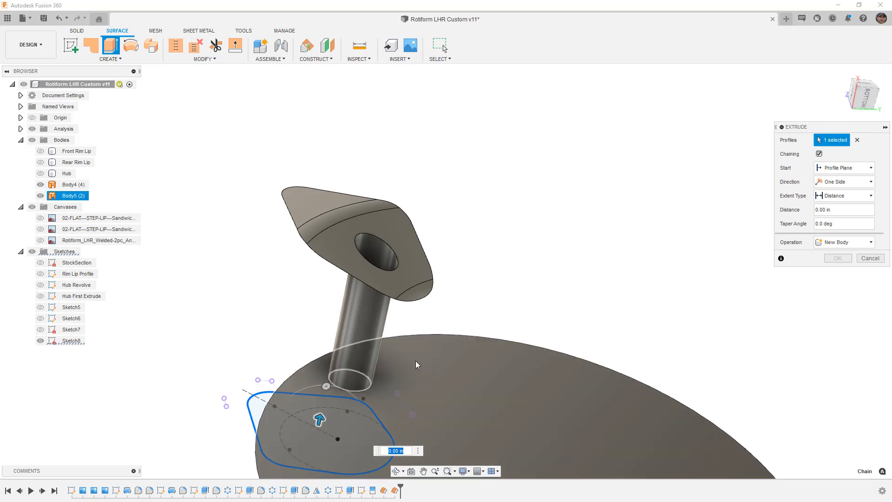
- Try to start the surface extrusion from an object, using the pointed end face of the lug pocket surface
{"action": "left_click", "coordinate": [834, 168]}
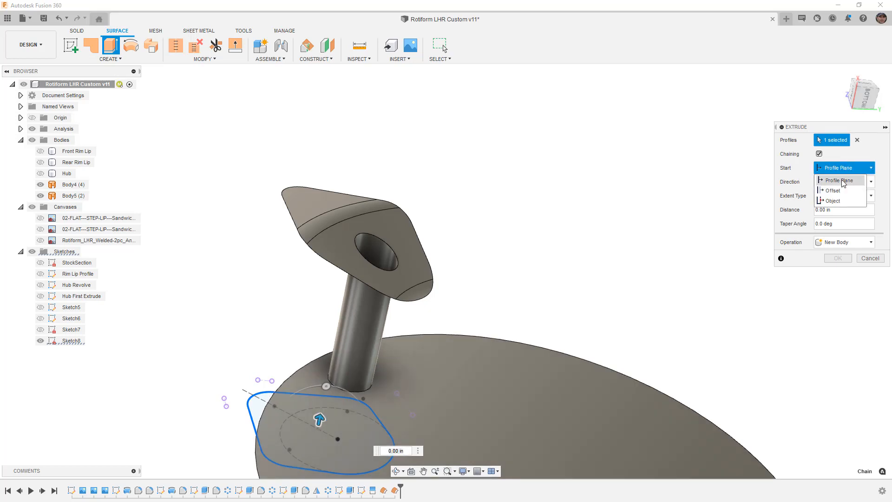
{"action": "left_click", "coordinate": [837, 195]}
{"action": "left_click", "coordinate": [843, 167]}
{"action": "left_click", "coordinate": [832, 199]}
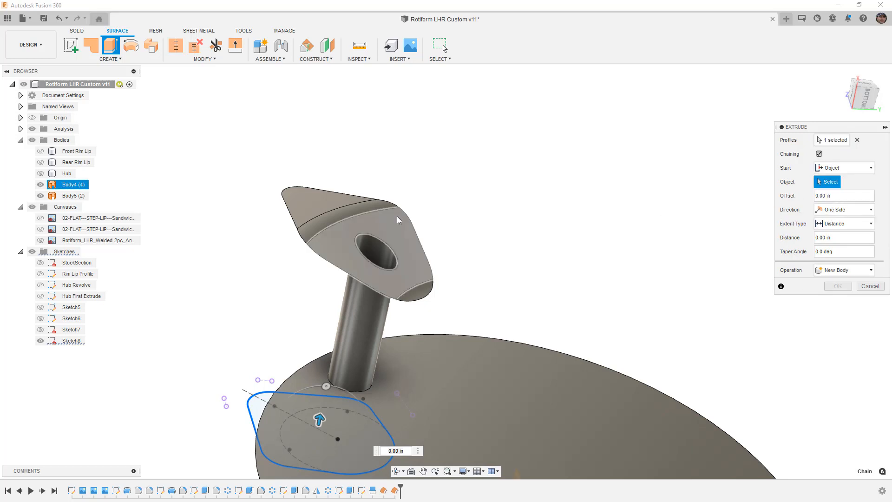
{"action": "left_click", "coordinate": [66, 189]}
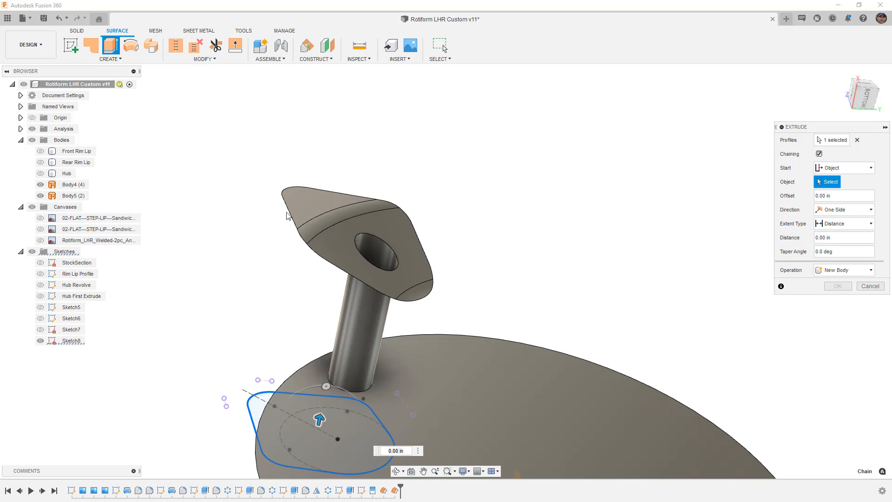
{"action": "left_click", "coordinate": [289, 212]}
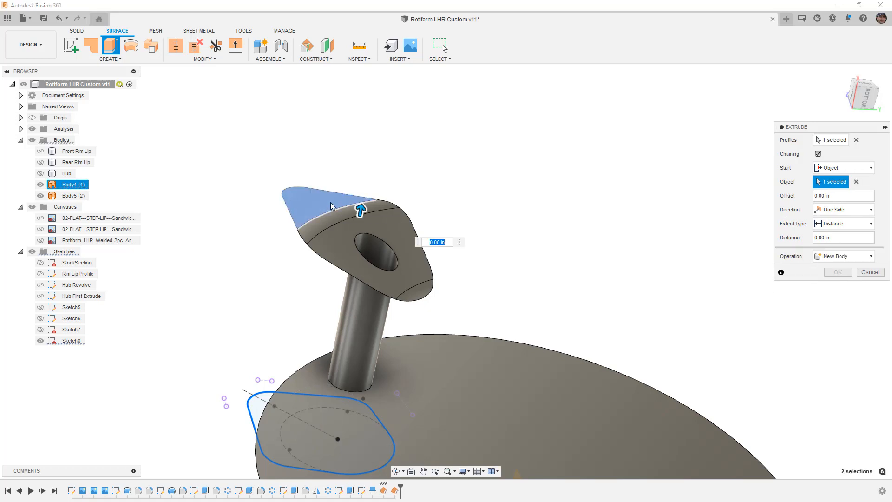
{"action": "left_click_drag", "start_coordinate": [359, 205], "coordinate": [580, 232]}
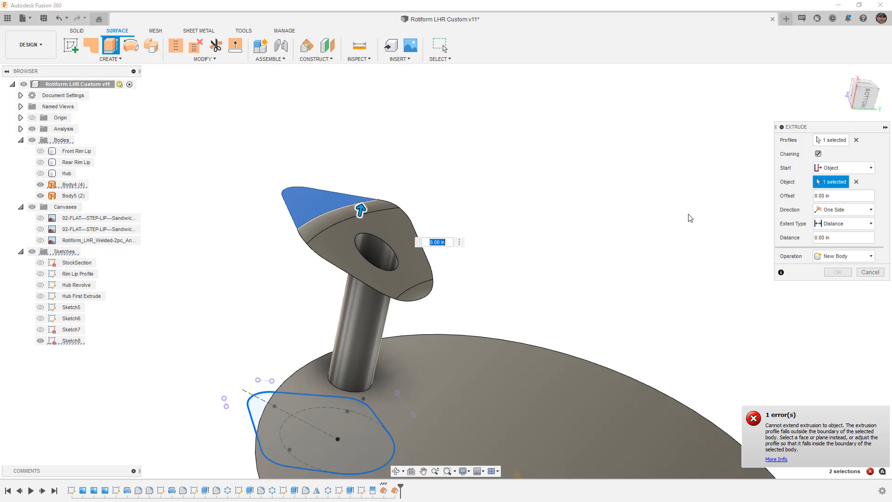
- Start the surface extrusion at a 2.75 in offset from the profile plane and extend it -0.90 in past the pocket surface
{"action": "left_click", "coordinate": [872, 168]}
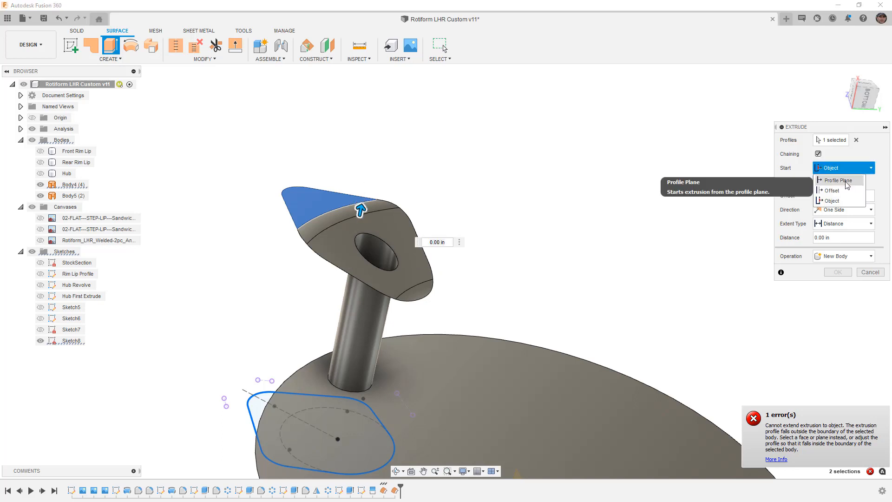
{"action": "left_click", "coordinate": [844, 190]}
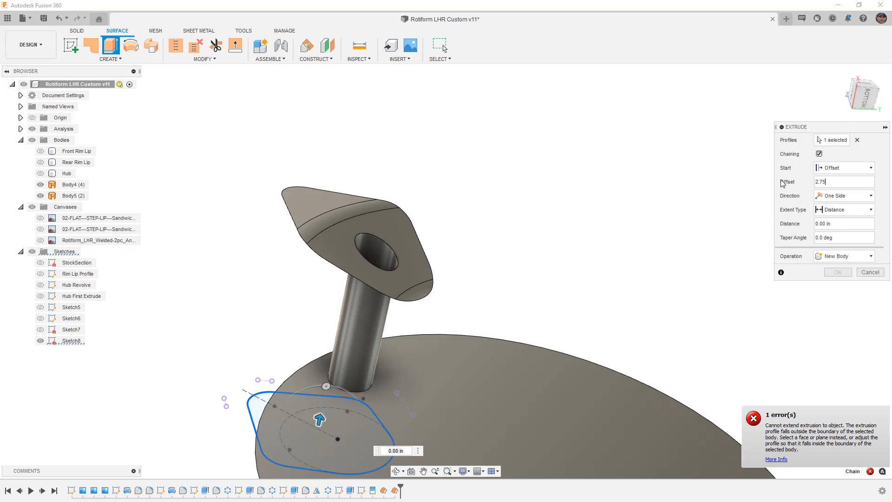
{"action": "left_click_drag", "start_coordinate": [365, 180], "coordinate": [352, 264]}
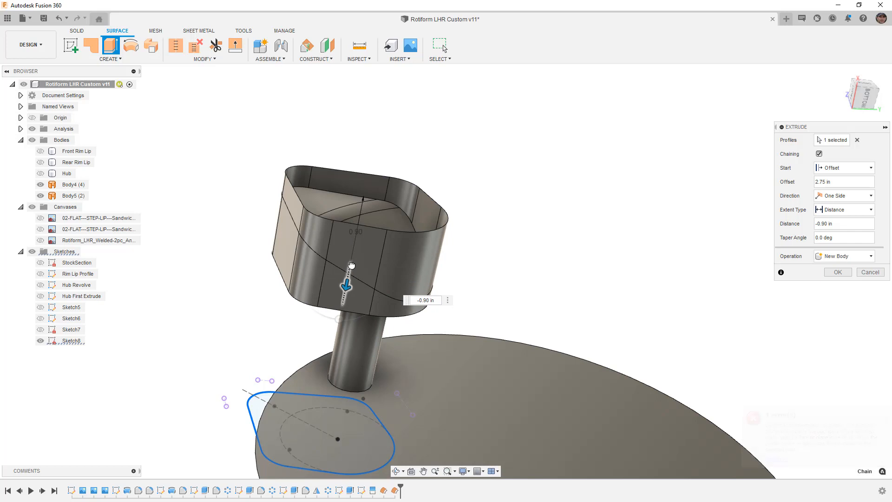
{"action": "middle_click_drag", "start_coordinate": [370, 306], "coordinate": [413, 244], "text": "shift"}
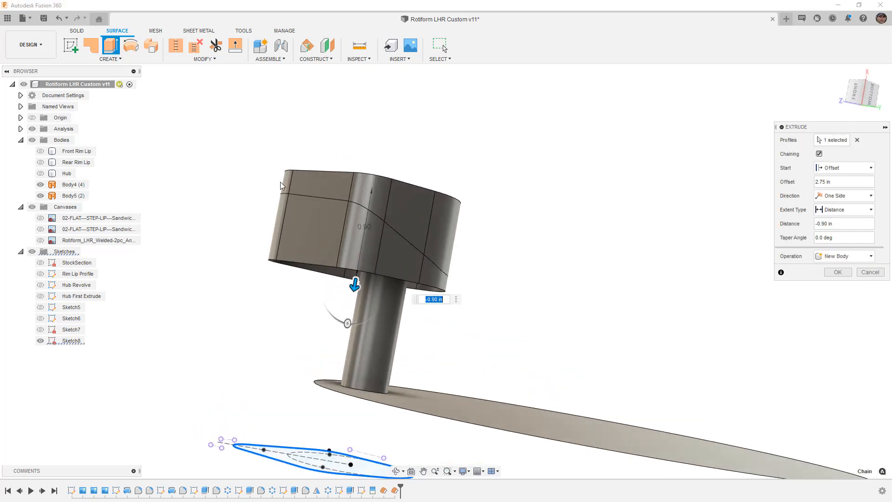
- Extrude the Sketch8 profile chain -0.50 in from a 2.75 in offset as a new surface body, and hide that body
{"action": "left_click_drag", "start_coordinate": [345, 285], "coordinate": [337, 239]}
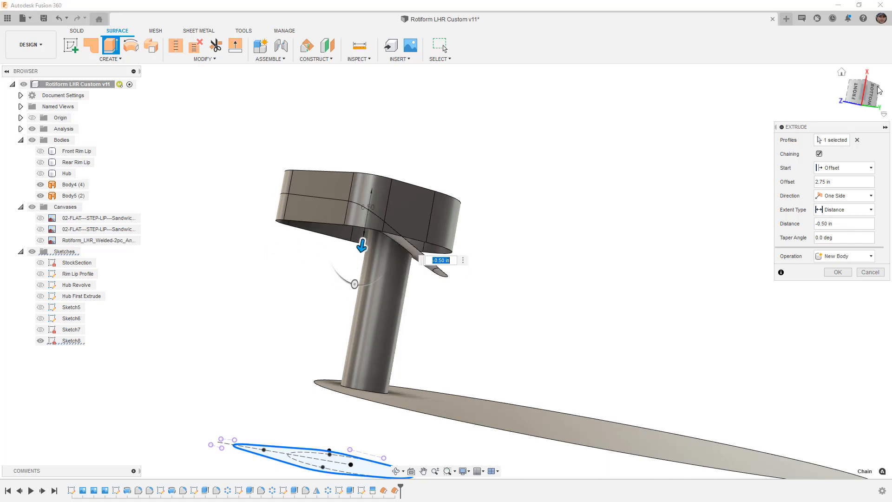
{"action": "middle_click_drag", "start_coordinate": [534, 212], "coordinate": [523, 213], "text": "shift"}
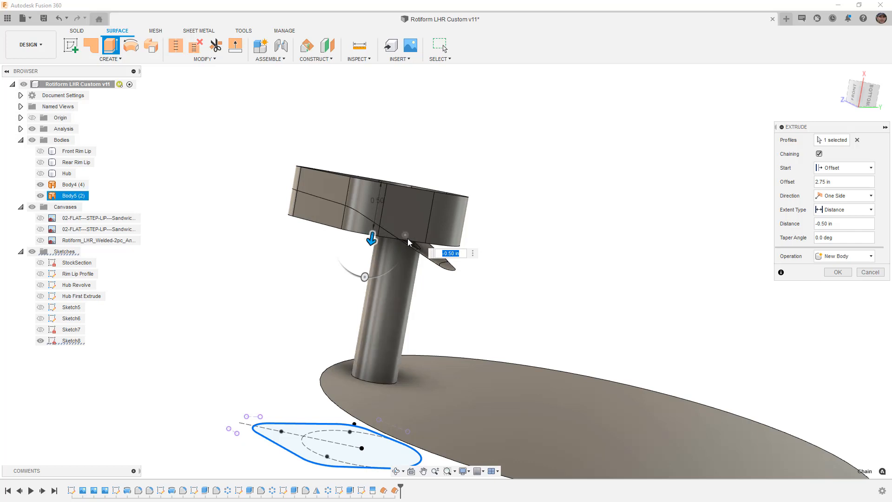
{"action": "left_click", "coordinate": [837, 273]}
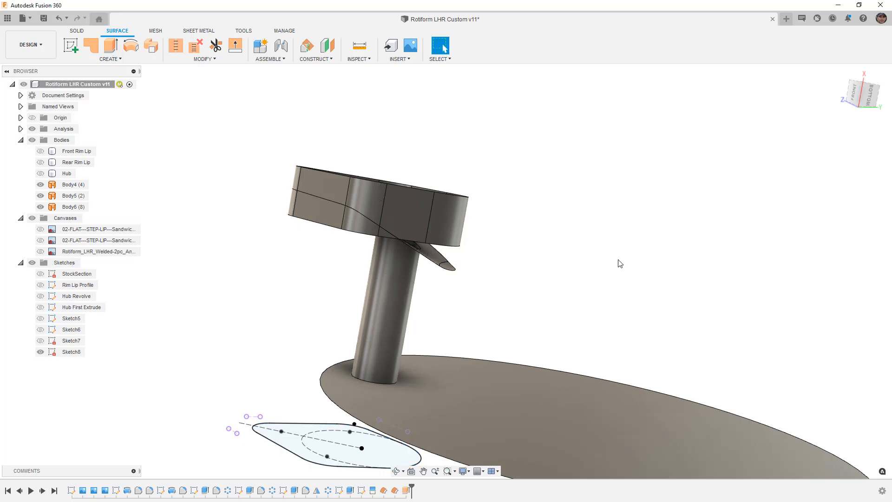
{"action": "middle_click_drag", "start_coordinate": [690, 271], "coordinate": [585, 259], "text": "shift"}
{"action": "left_click", "coordinate": [41, 207]}
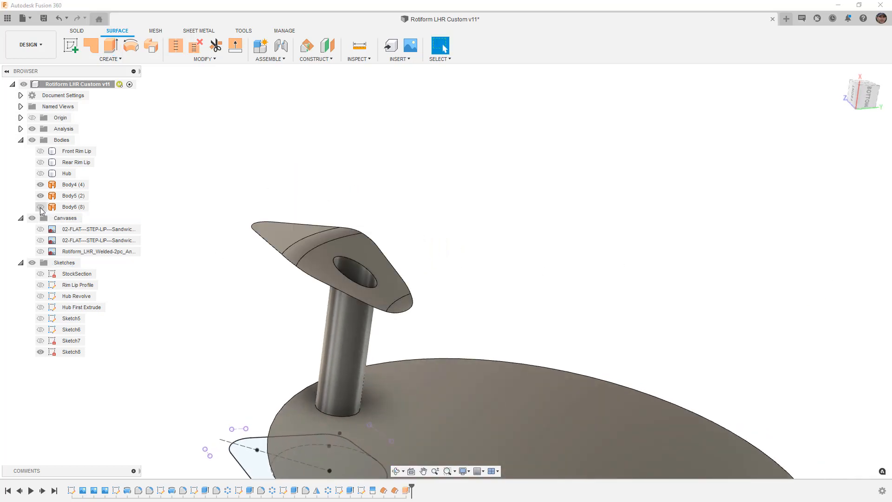
{"action": "left_click", "coordinate": [111, 59]}
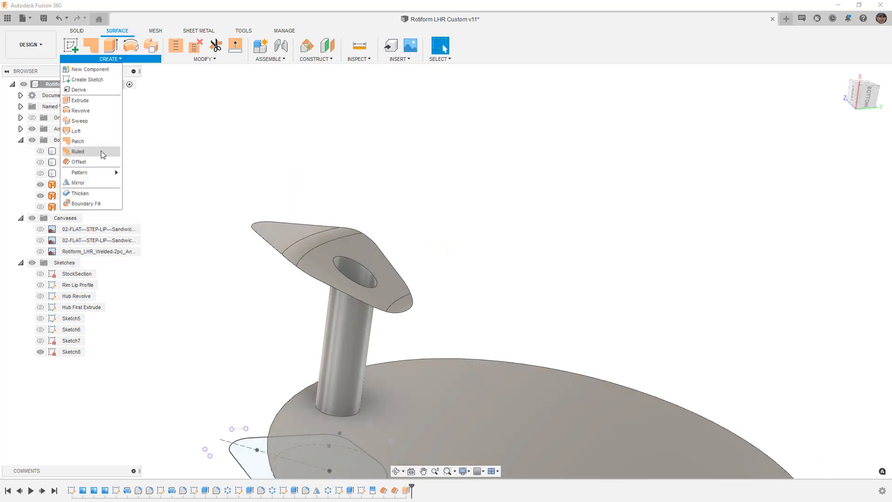
{"action": "left_click", "coordinate": [101, 161]}
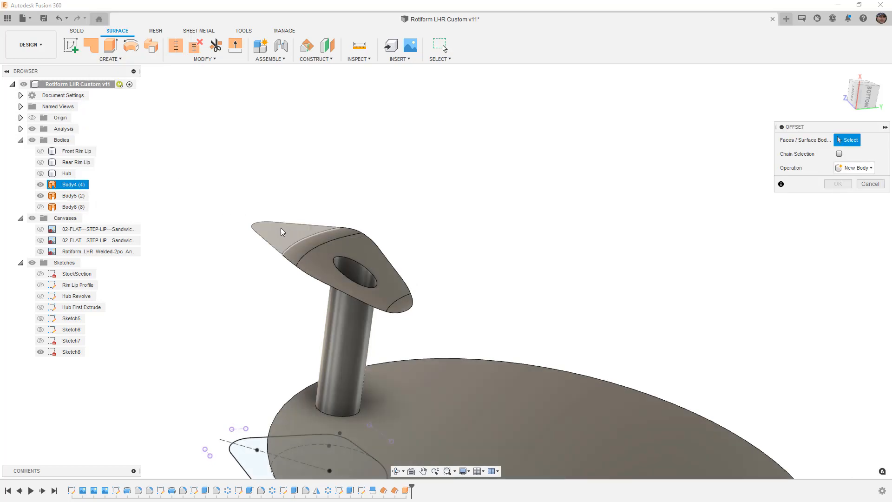
{"action": "left_click", "coordinate": [280, 225]}
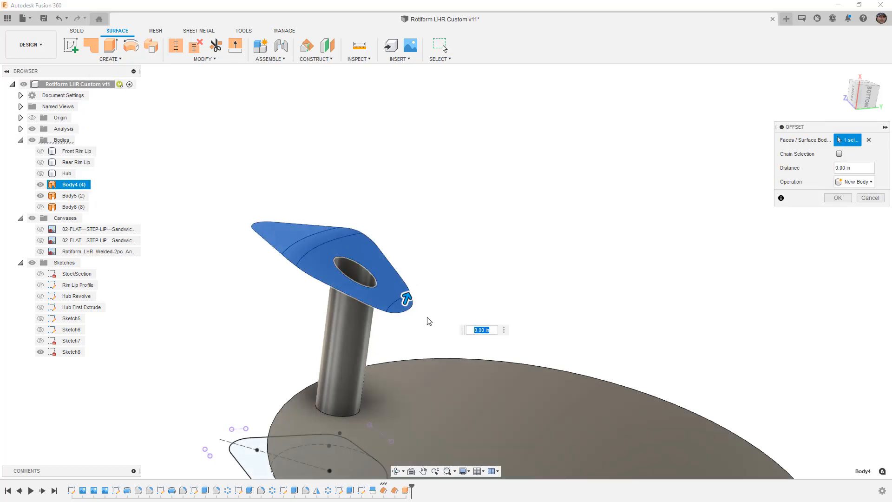
{"action": "left_click_drag", "start_coordinate": [406, 299], "coordinate": [394, 336]}
{"action": "scroll", "coordinate": [292, 291], "scroll_direction": "up", "scroll_amount": 2}
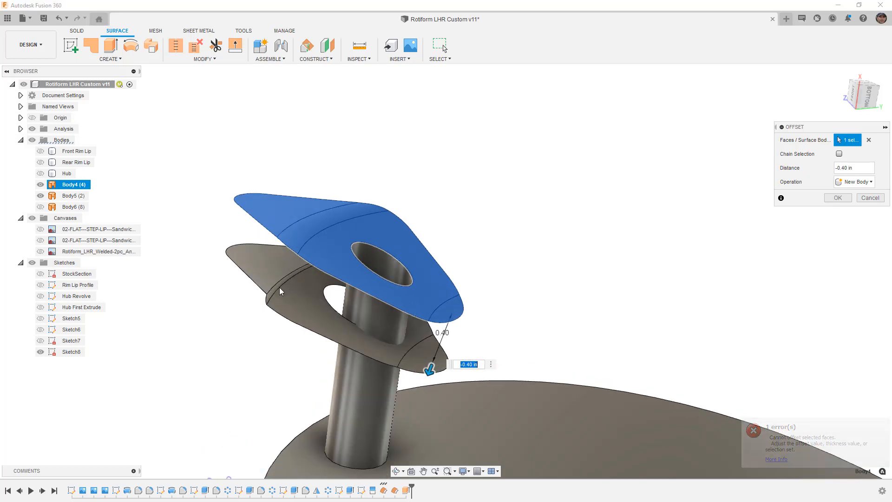
{"action": "mouse_move", "coordinate": [427, 368]}
{"action": "left_mouse_down"}
{"action": "mouse_move", "coordinate": [434, 343]}
{"action": "mouse_move", "coordinate": [430, 363]}
{"action": "mouse_move", "coordinate": [443, 345]}
{"action": "mouse_move", "coordinate": [429, 369]}
{"action": "left_mouse_up"}
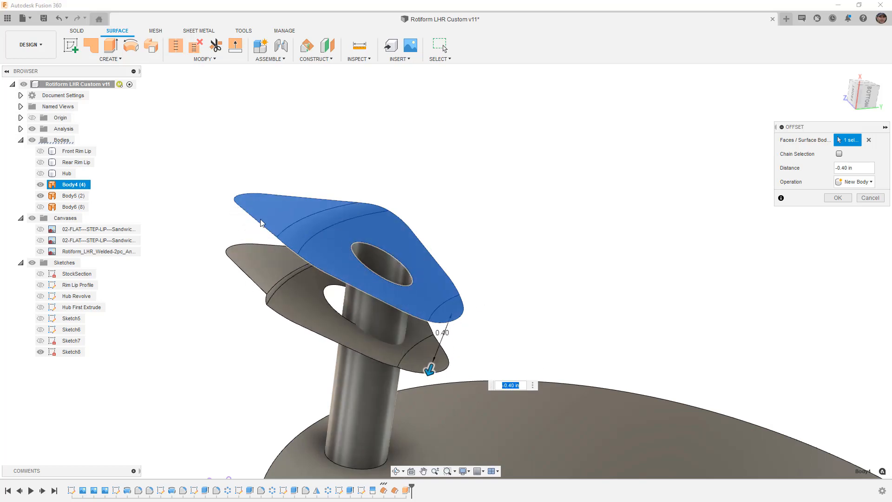
{"action": "mouse_move", "coordinate": [562, 293]}
{"action": "middle_mouse_down", "text": "shift"}
{"action": "mouse_move", "coordinate": [564, 279]}
{"action": "mouse_move", "coordinate": [557, 291]}
{"action": "middle_mouse_up", "text": "shift"}
{"action": "left_click", "coordinate": [870, 198]}
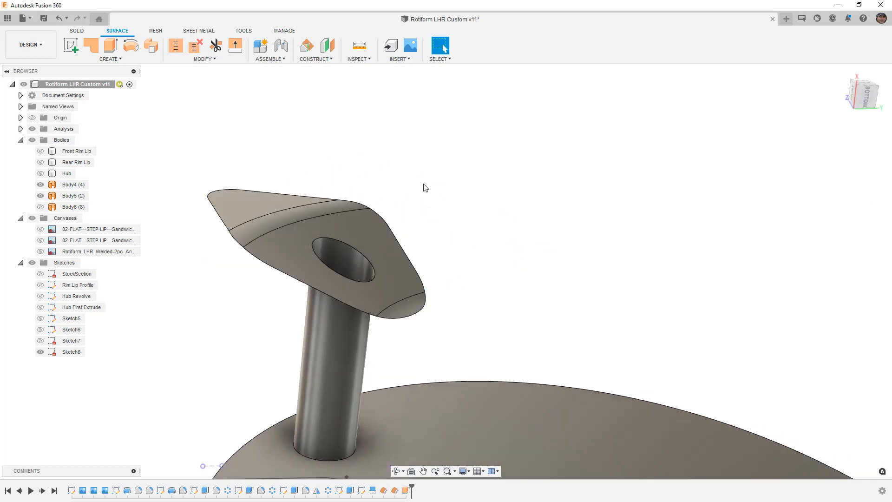
- Create a copy of the Body4 surface moved 0.20 in along Z, showing Body6 again to check the position
{"action": "left_click", "coordinate": [203, 59]}
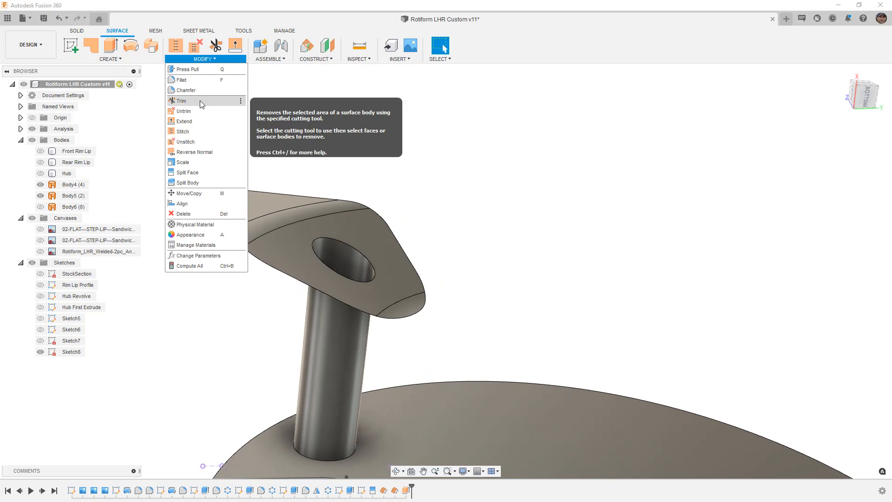
{"action": "left_click", "coordinate": [205, 193]}
{"action": "left_click", "coordinate": [219, 192]}
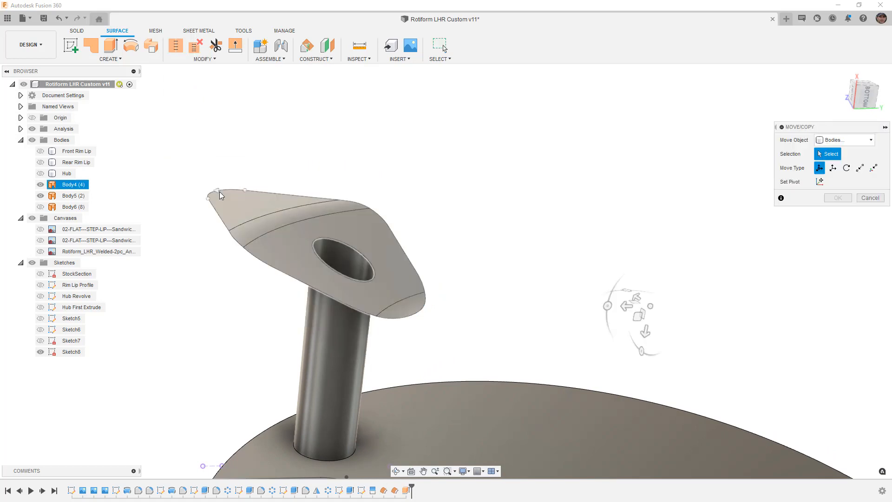
{"action": "left_click", "coordinate": [260, 209]}
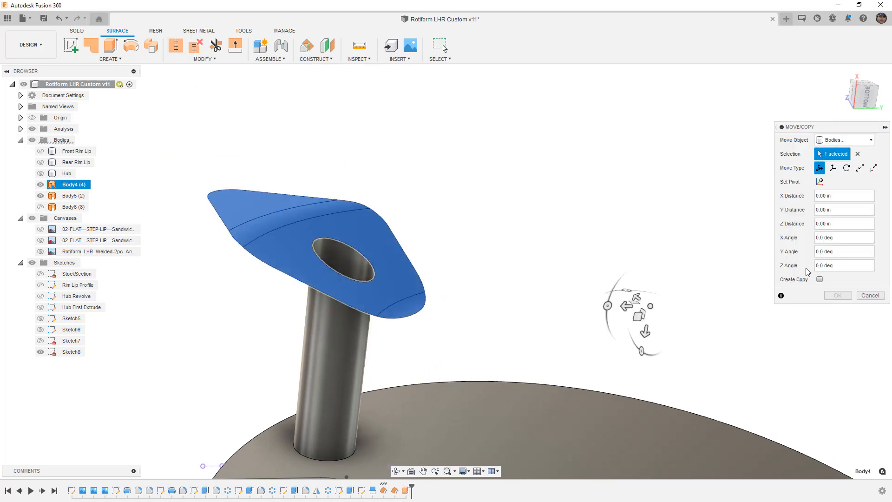
{"action": "left_click", "coordinate": [820, 279]}
{"action": "middle_click_drag", "start_coordinate": [623, 260], "coordinate": [600, 253], "text": "shift"}
{"action": "left_click_drag", "start_coordinate": [621, 299], "coordinate": [621, 306]}
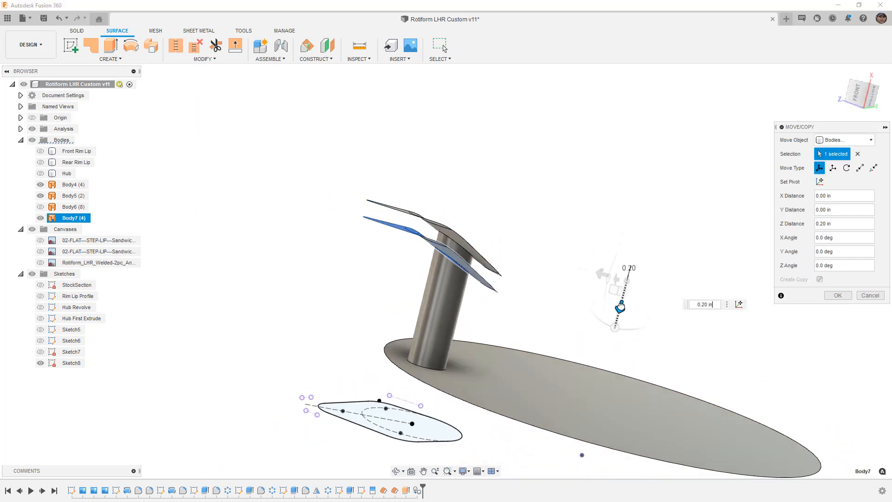
{"action": "middle_click_drag", "start_coordinate": [553, 233], "coordinate": [528, 229], "text": "shift"}
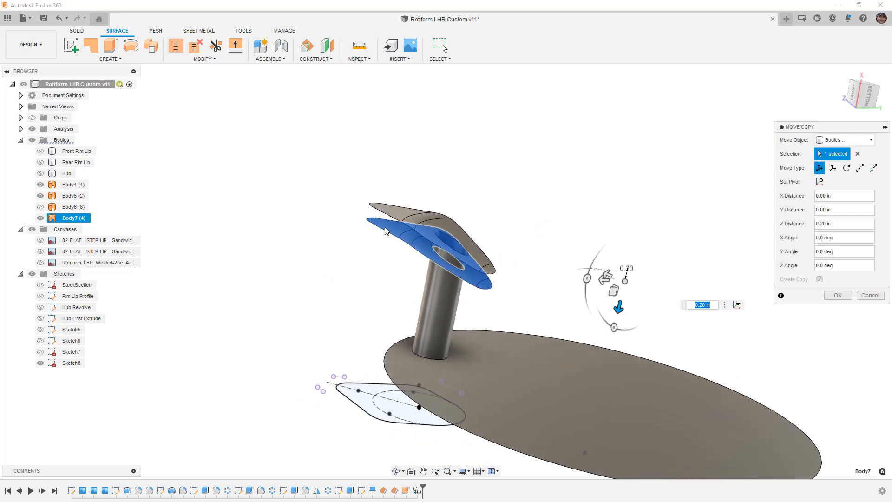
{"action": "left_click", "coordinate": [41, 206]}
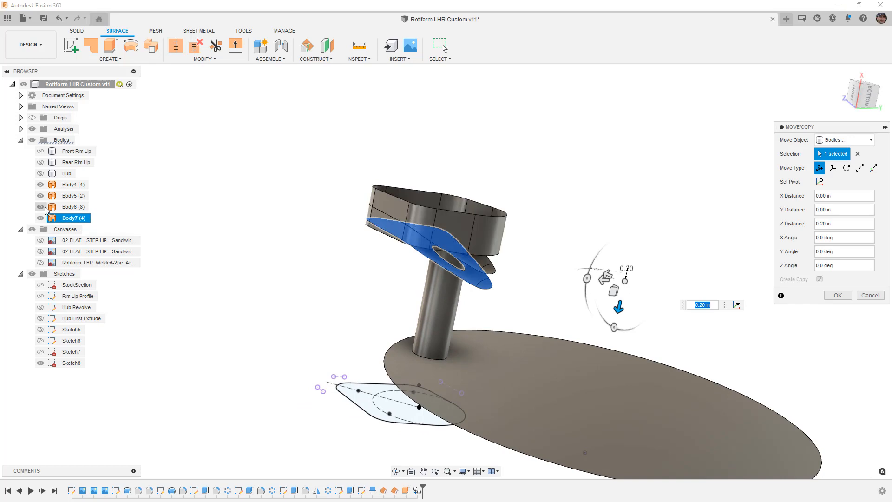
{"action": "scroll", "coordinate": [412, 249], "scroll_direction": "up", "scroll_amount": 5}
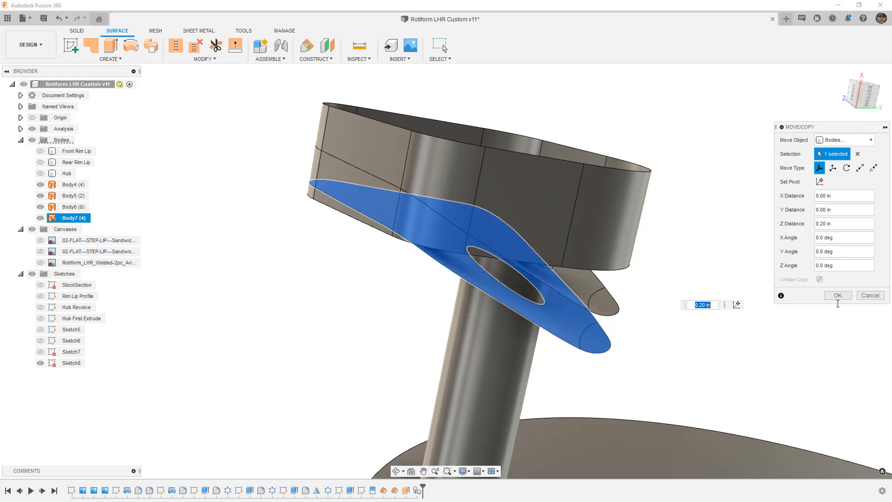
{"action": "left_click", "coordinate": [838, 296]}
- Hide the original Body4 surface so only its copy remains inside the extruded walls
{"action": "middle_click_drag", "start_coordinate": [724, 296], "coordinate": [686, 298], "text": "shift"}
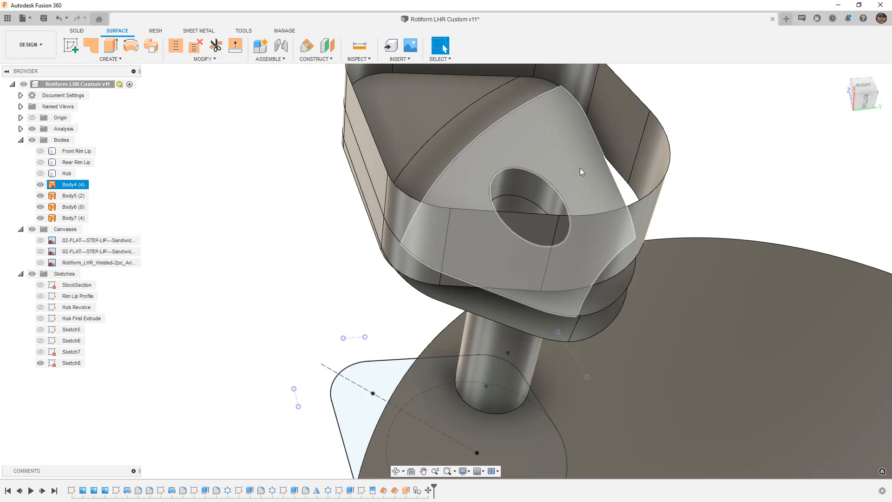
{"action": "scroll", "coordinate": [483, 148], "scroll_direction": "down", "scroll_amount": 1}
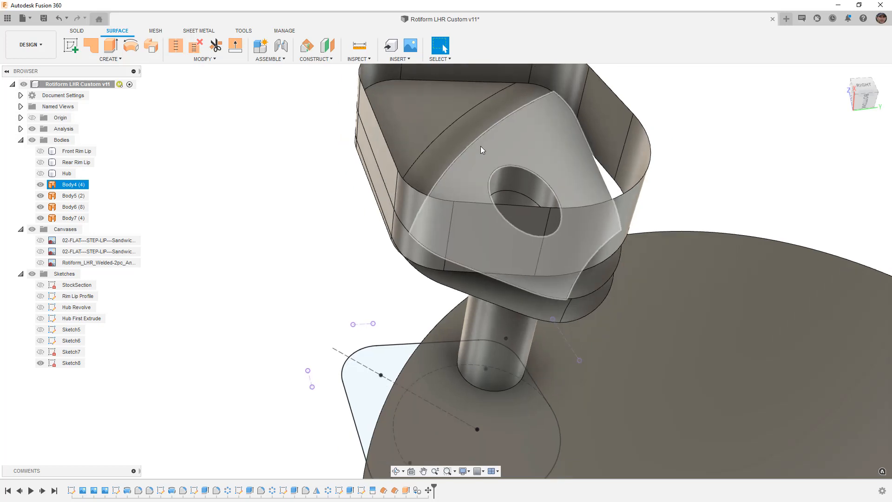
{"action": "left_click", "coordinate": [40, 184]}
{"action": "middle_click_drag", "start_coordinate": [239, 205], "coordinate": [243, 216], "text": "shift"}
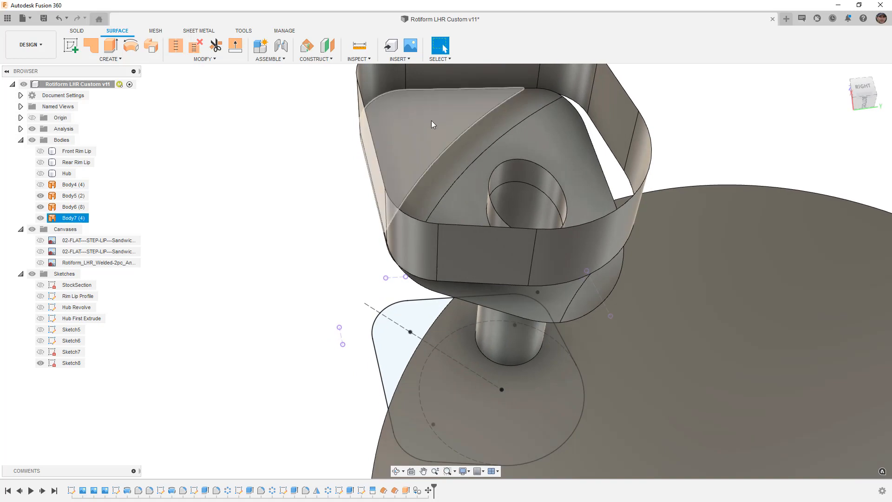
- Show the hub briefly to compare it with the copied surface, and examine how the walls, floor surface and cylinder meet
{"action": "left_click", "coordinate": [41, 174]}
{"action": "scroll", "coordinate": [320, 167], "scroll_direction": "down", "scroll_amount": 4}
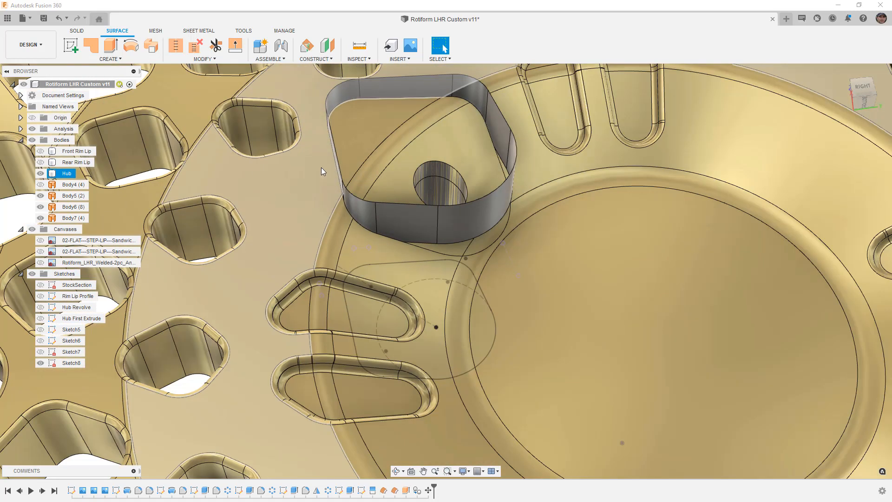
{"action": "middle_click_drag", "start_coordinate": [322, 168], "coordinate": [363, 183], "text": "shift"}
{"action": "key", "text": "Escape"}
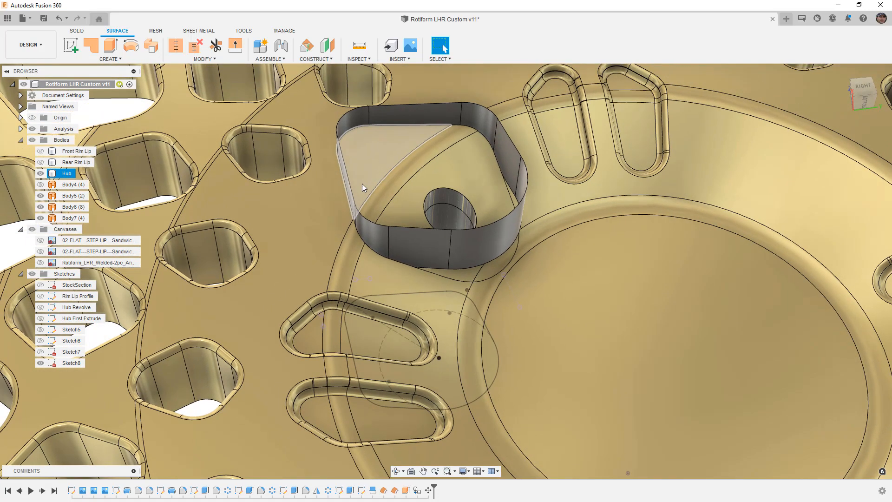
{"action": "left_click", "coordinate": [40, 173]}
{"action": "left_click", "coordinate": [417, 144]}
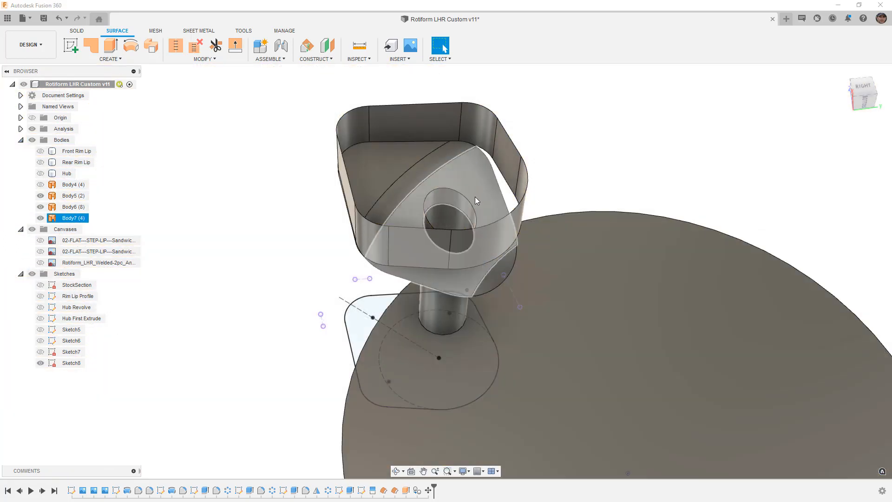
{"action": "left_click", "coordinate": [459, 199]}
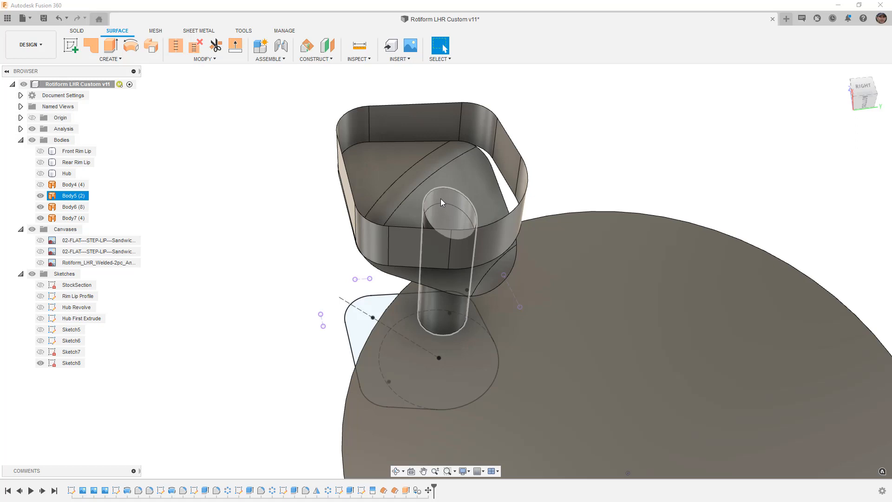
{"action": "left_click", "coordinate": [42, 221]}
{"action": "middle_click_drag", "start_coordinate": [455, 270], "coordinate": [466, 234], "text": "shift"}
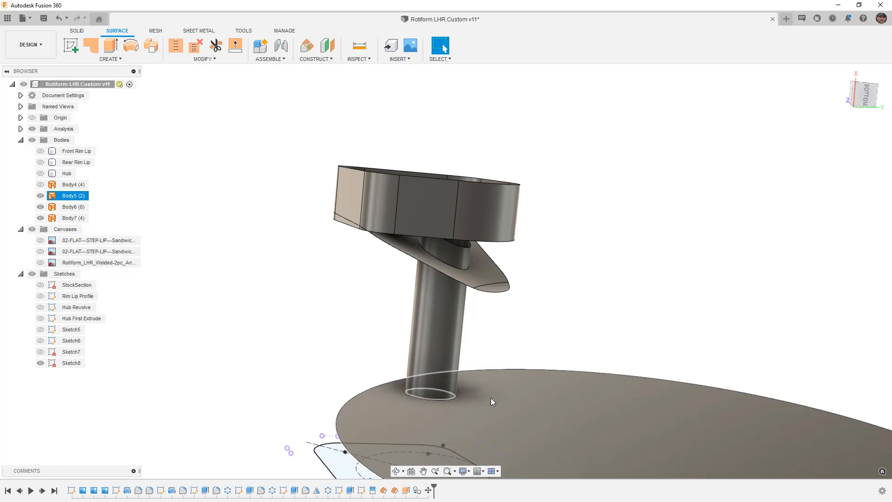
{"action": "scroll", "coordinate": [492, 393], "scroll_direction": "down", "scroll_amount": 3}
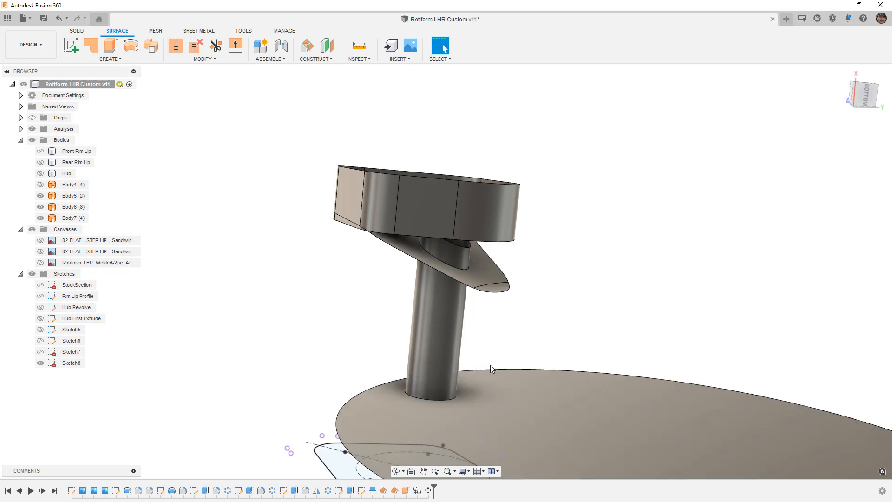
{"action": "left_click", "coordinate": [407, 368]}
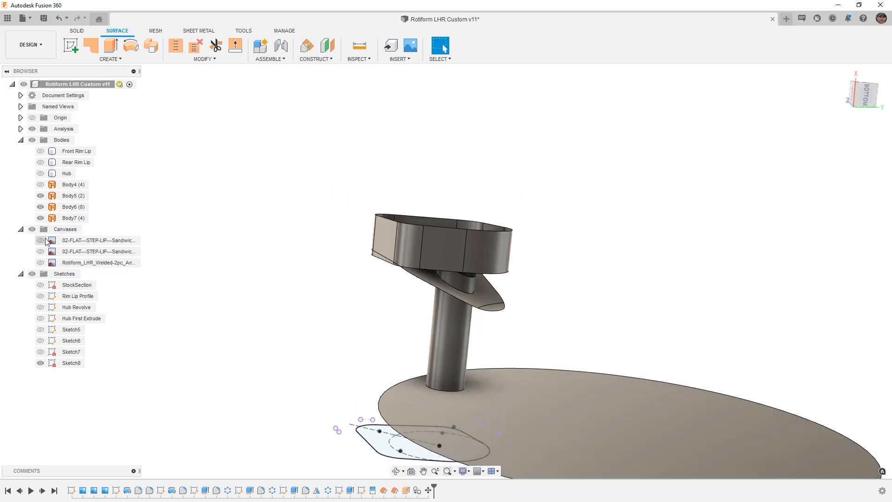
- Hide Sketch8, leaving only the surface bodies displayed
{"action": "left_click", "coordinate": [40, 363]}
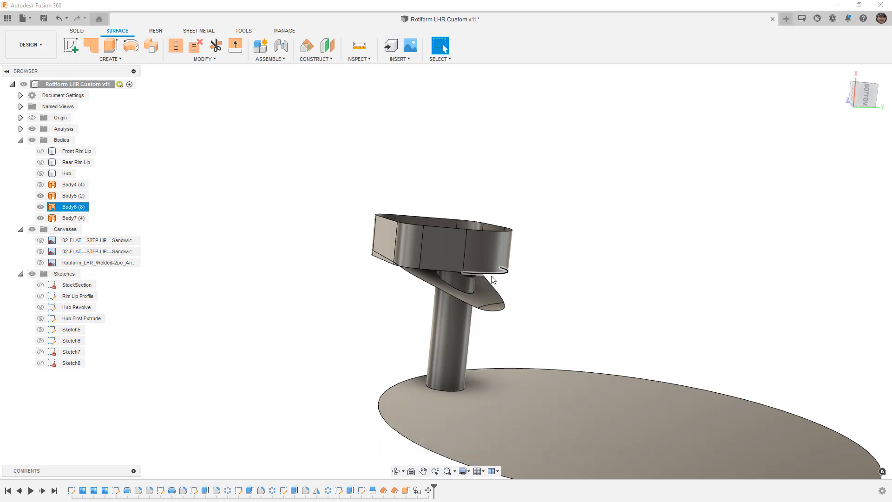
{"action": "left_click", "coordinate": [454, 280]}
{"action": "left_click", "coordinate": [402, 297]}
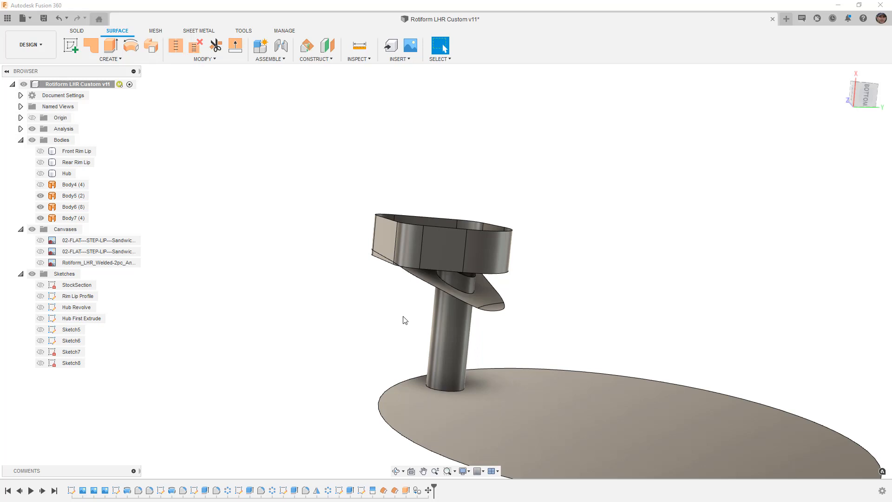
- Edit the extrusion of the Body6 walls and set its distance to -1.10 in
{"action": "left_click", "coordinate": [406, 490]}
{"action": "right_click", "coordinate": [406, 491]}
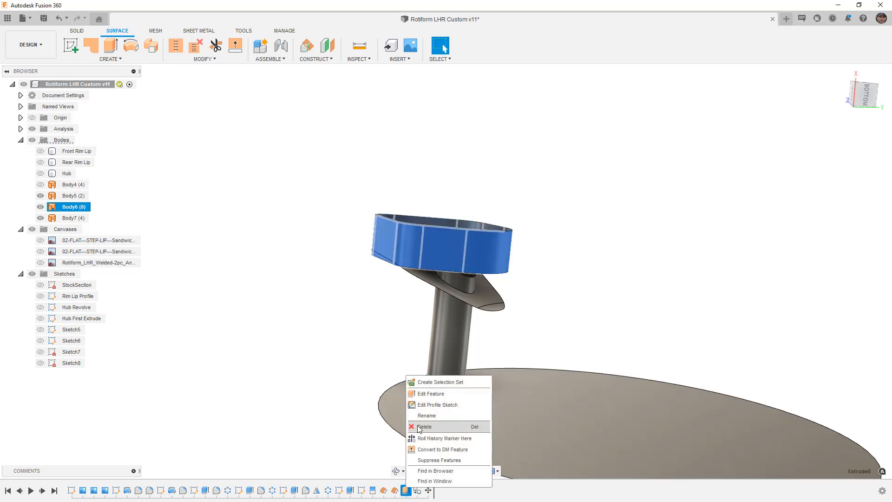
{"action": "left_click", "coordinate": [420, 393]}
{"action": "left_click_drag", "start_coordinate": [428, 281], "coordinate": [428, 329]}
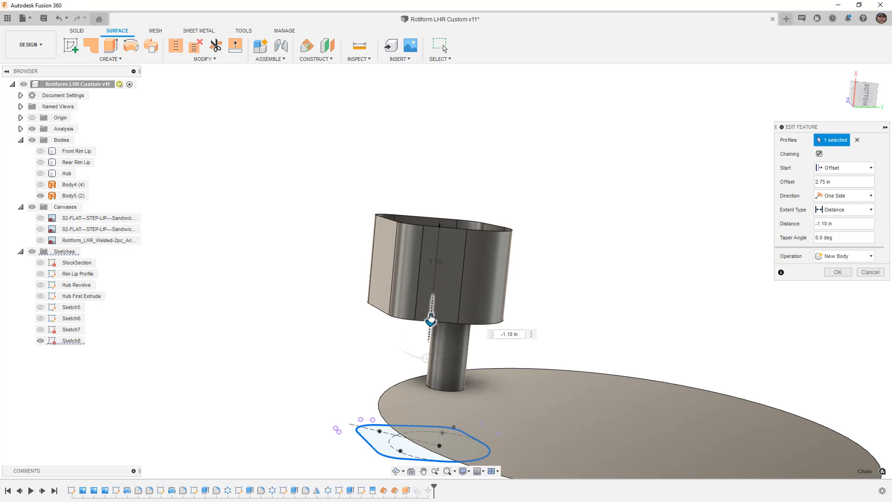
{"action": "left_click", "coordinate": [837, 272]}
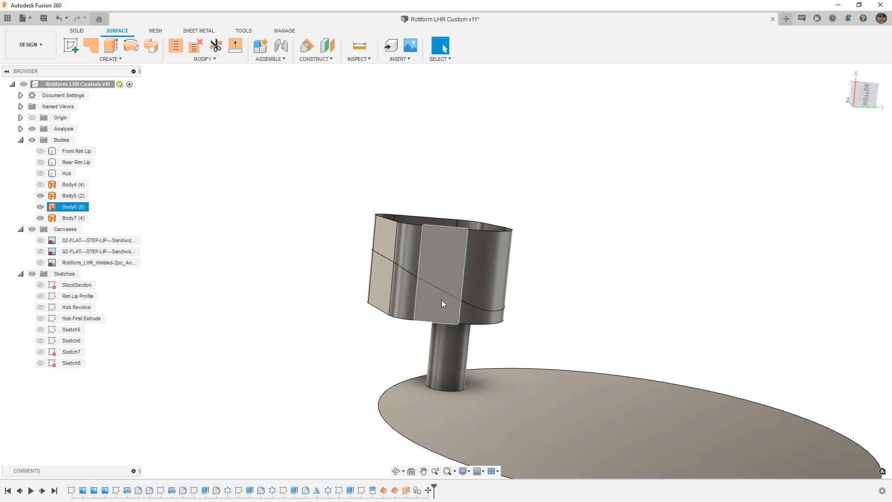
{"action": "left_click", "coordinate": [442, 341]}
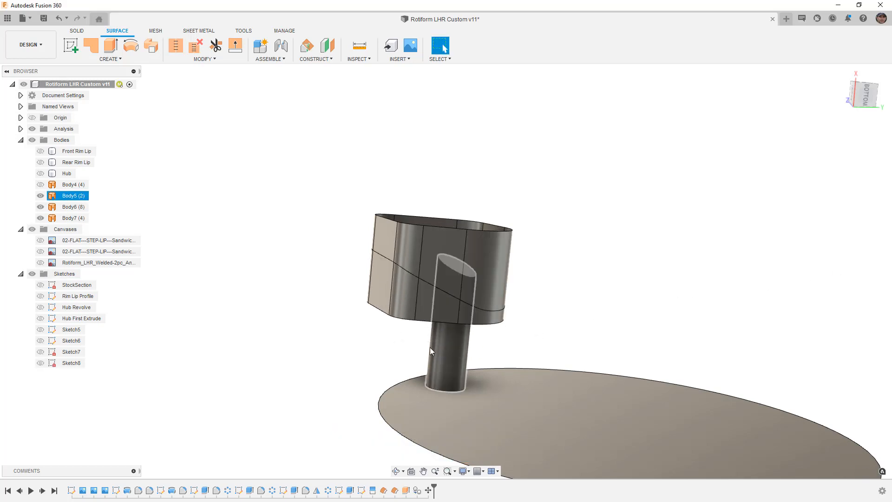
{"action": "middle_click_drag", "start_coordinate": [446, 364], "coordinate": [467, 342], "text": "shift"}
{"action": "left_click", "coordinate": [478, 335]}
{"action": "left_click", "coordinate": [449, 356]}
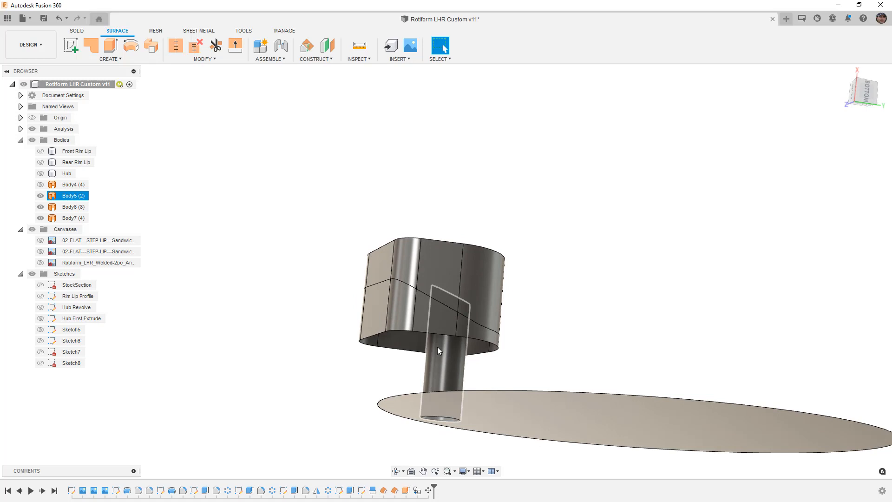
{"action": "scroll", "coordinate": [450, 359], "scroll_direction": "up", "scroll_amount": 2}
{"action": "left_click", "coordinate": [288, 201]}
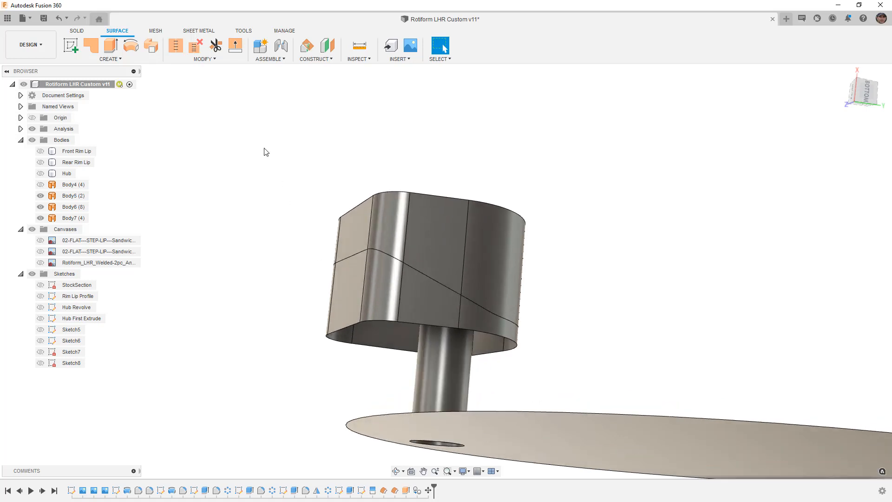
- Patch the open lower edge loop of the extruded walls as a new surface body
{"action": "left_click", "coordinate": [92, 49]}
{"action": "left_click", "coordinate": [370, 325]}
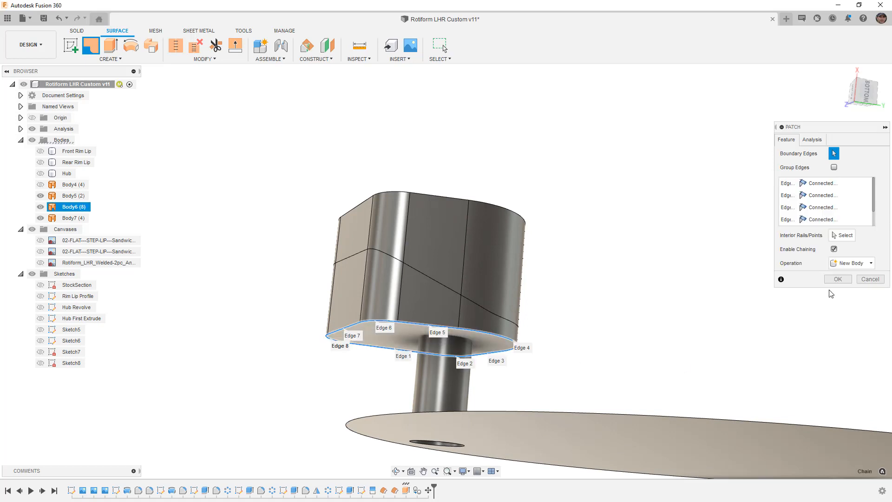
{"action": "left_click", "coordinate": [837, 280]}
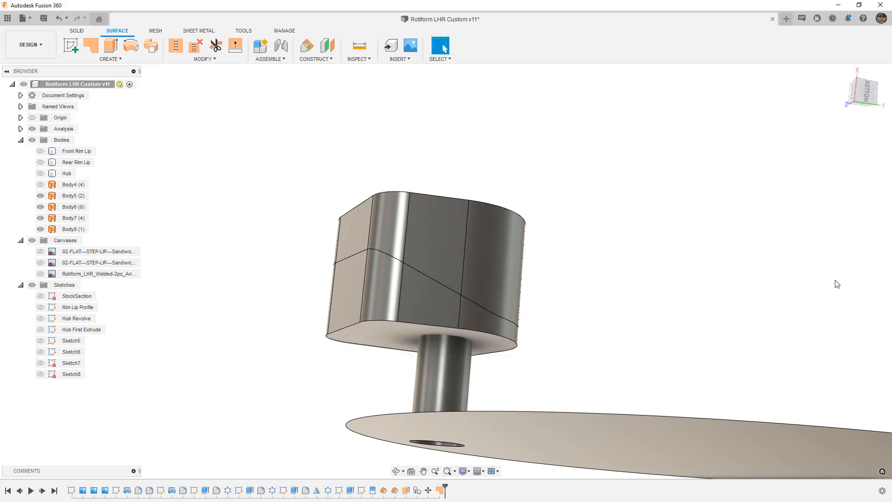
- Start an offset of the bolt-hole cylinder face and pull it outward to a distance of -0.35 in
{"action": "left_click", "coordinate": [456, 363]}
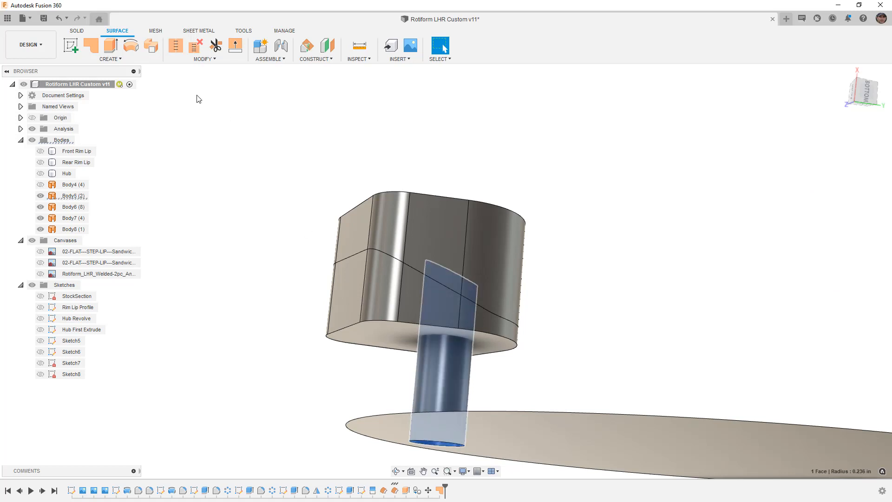
{"action": "left_click", "coordinate": [155, 60]}
{"action": "left_click", "coordinate": [127, 160]}
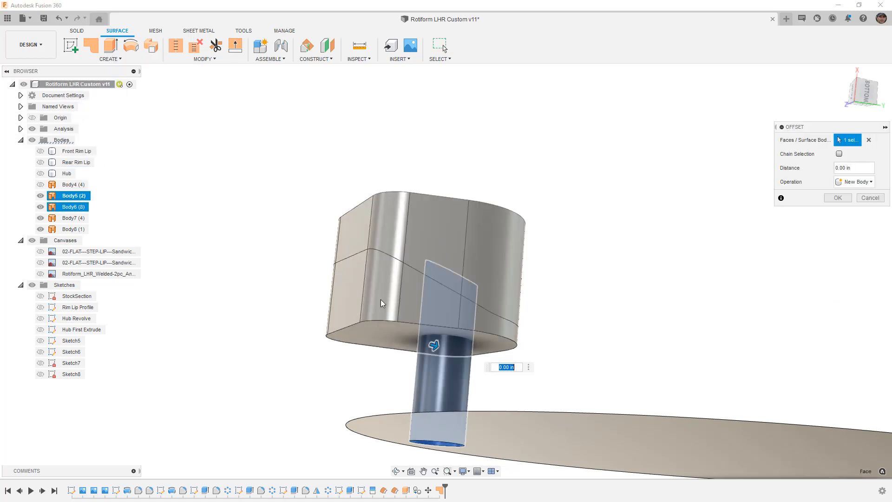
{"action": "left_click_drag", "start_coordinate": [437, 349], "coordinate": [409, 339]}
{"action": "middle_click_drag", "start_coordinate": [408, 339], "coordinate": [453, 381], "text": "shift"}
{"action": "left_click_drag", "start_coordinate": [400, 335], "coordinate": [399, 340]}
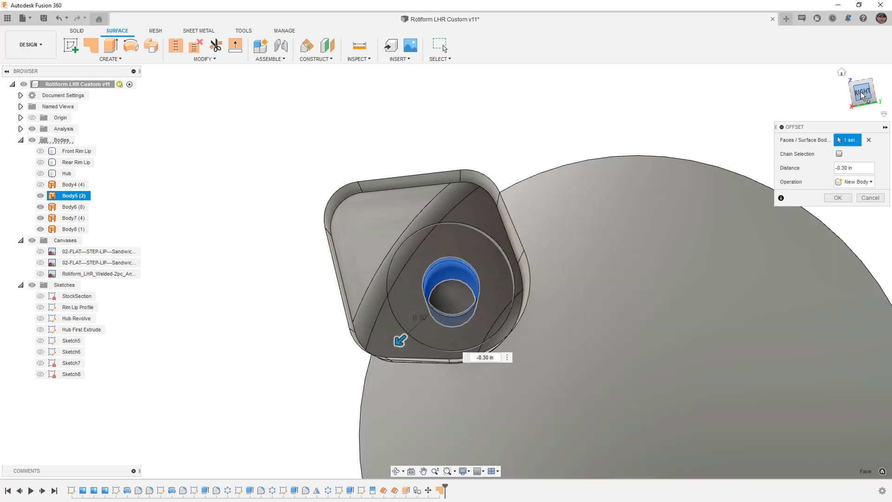
{"action": "left_click", "coordinate": [863, 92]}
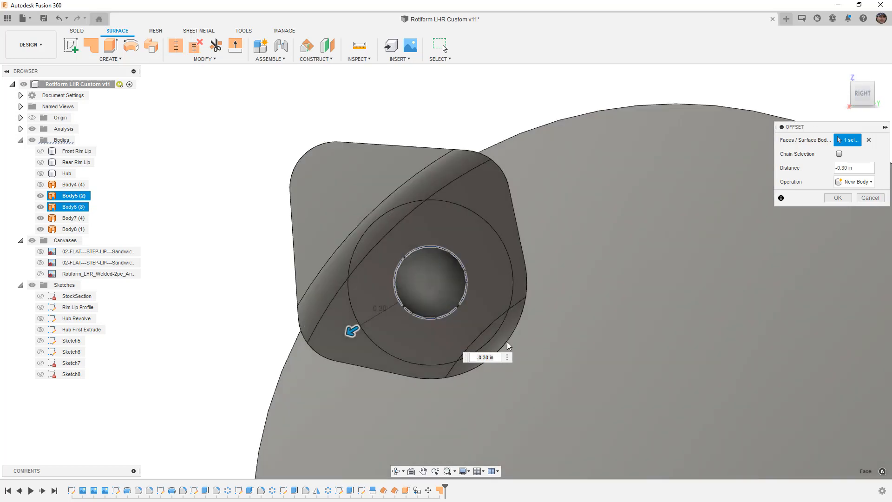
{"action": "left_click_drag", "start_coordinate": [355, 330], "coordinate": [340, 331]}
{"action": "scroll", "coordinate": [364, 334], "scroll_direction": "up", "scroll_amount": 3}
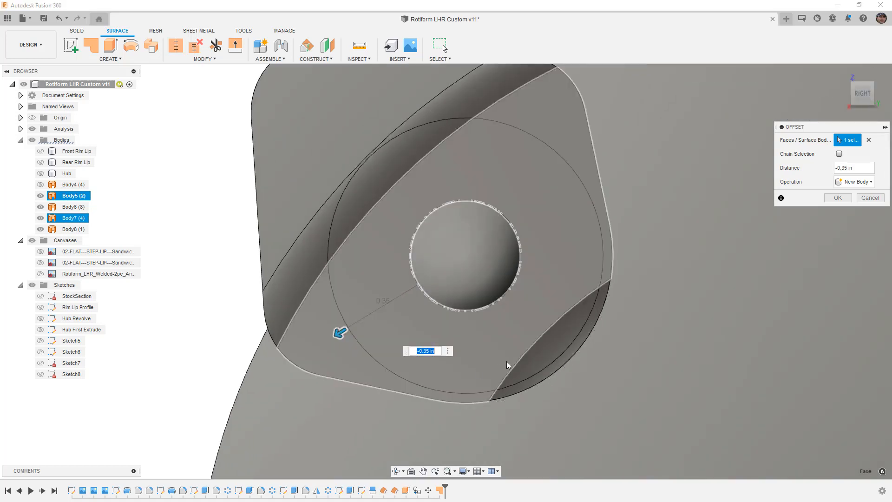
- Set the cylinder's offset distance to -0.375 in and create it as a new body
{"action": "key", "text": "BackSpace"}
{"action": "type", "text": "-"}
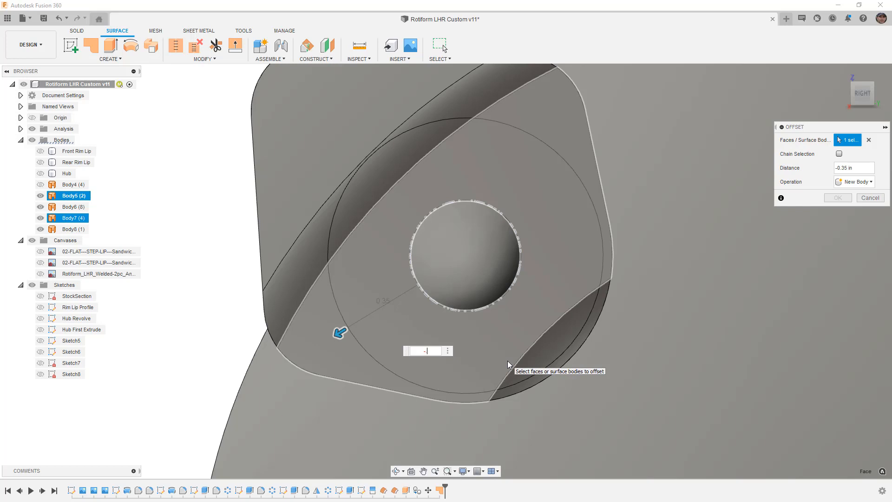
{"action": "type", "text": ".375"}
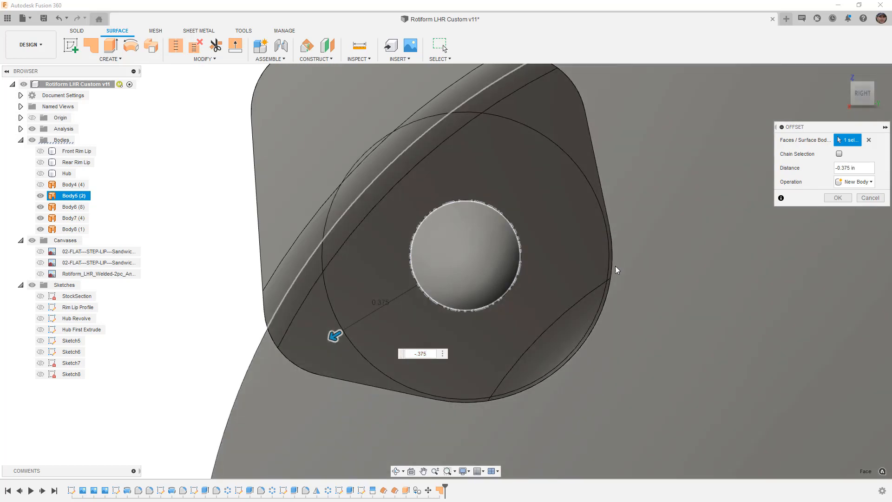
{"action": "middle_click_drag", "start_coordinate": [615, 266], "coordinate": [605, 325], "text": "shift"}
{"action": "scroll", "coordinate": [591, 267], "scroll_direction": "up", "scroll_amount": 5}
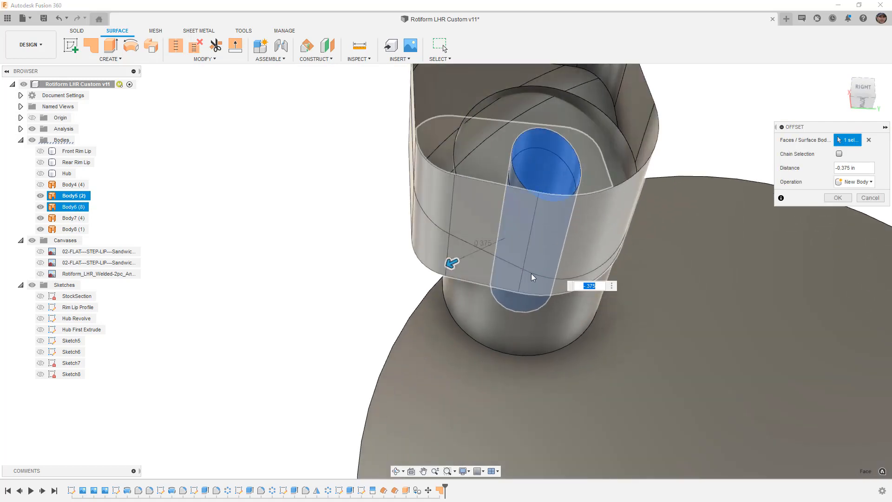
{"action": "left_click", "coordinate": [838, 197]}
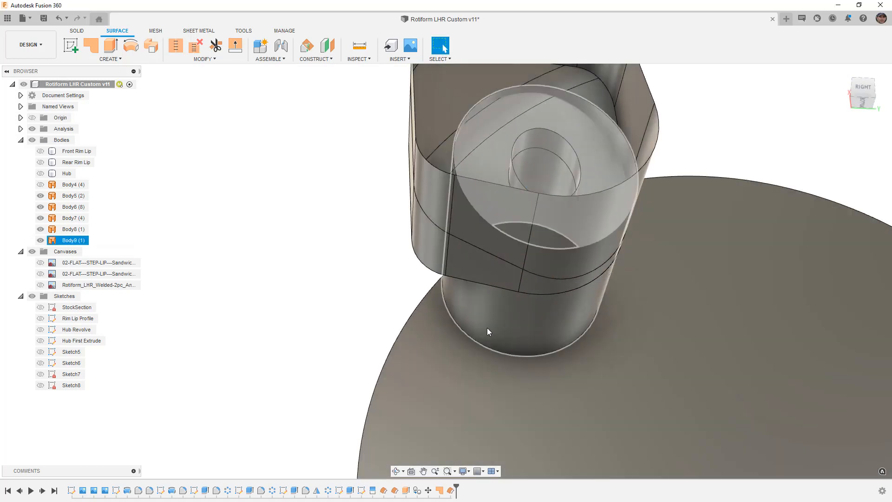
{"action": "scroll", "coordinate": [488, 328], "scroll_direction": "down", "scroll_amount": 3}
{"action": "middle_click_drag", "start_coordinate": [489, 328], "coordinate": [518, 337], "text": "shift"}
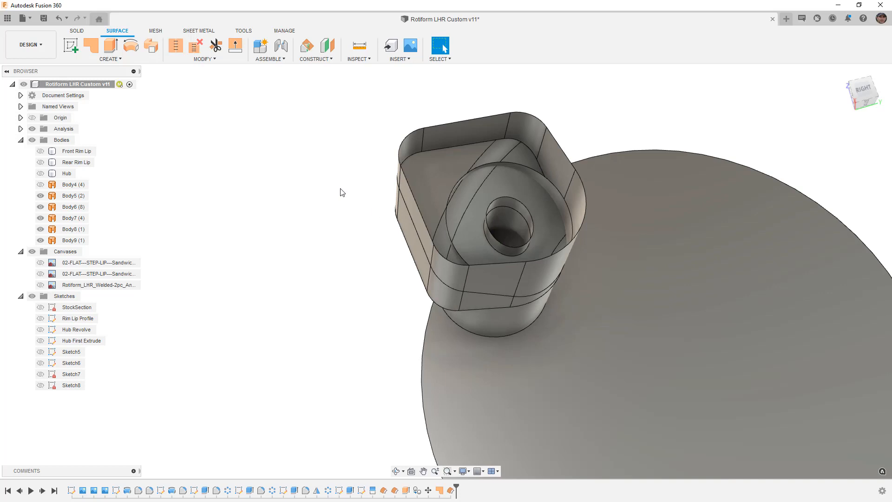
{"action": "left_click", "coordinate": [154, 60]}
{"action": "mouse_move", "coordinate": [199, 59]}
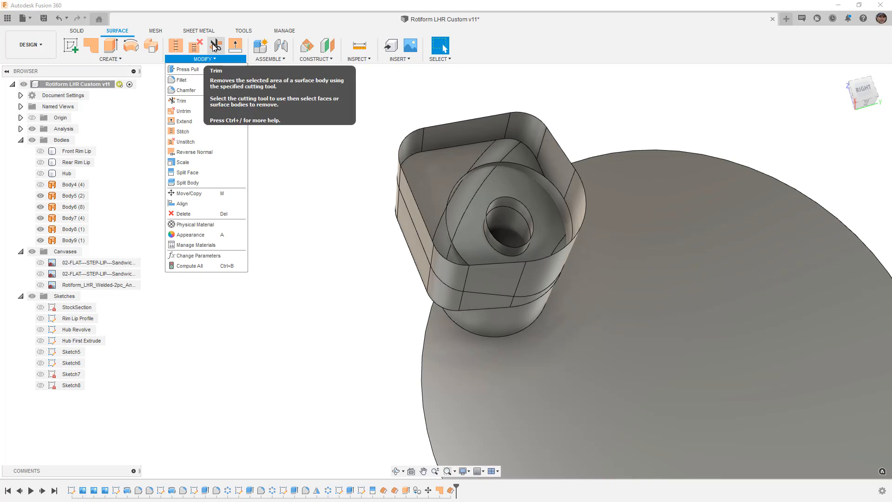
{"action": "left_click", "coordinate": [190, 195]}
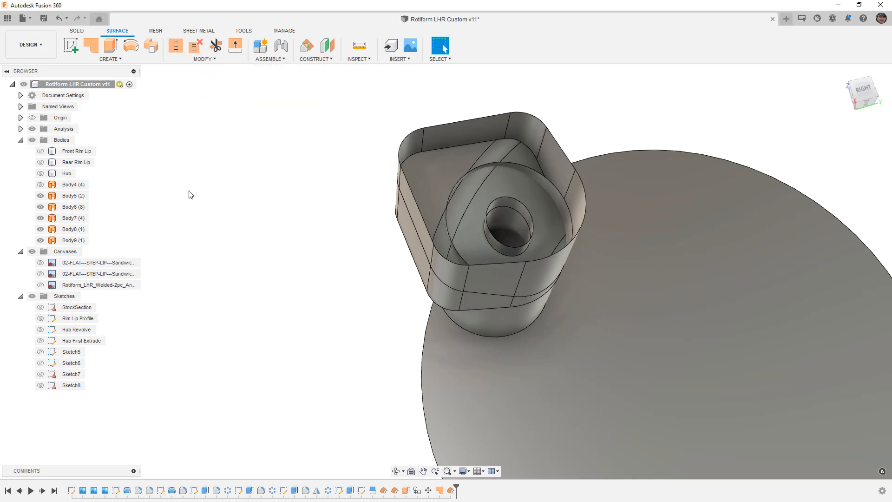
{"action": "left_click", "coordinate": [40, 185]}
{"action": "left_click", "coordinate": [41, 185]}
{"action": "left_click", "coordinate": [408, 202]}
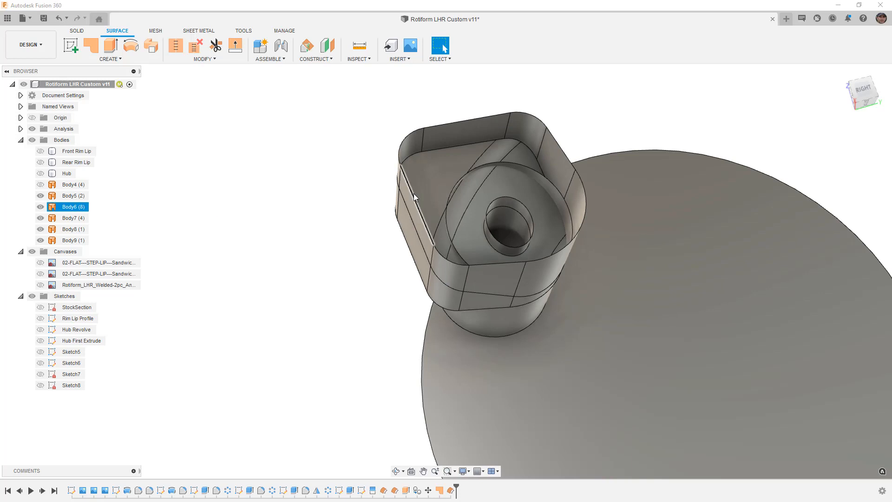
{"action": "left_click", "coordinate": [111, 59]}
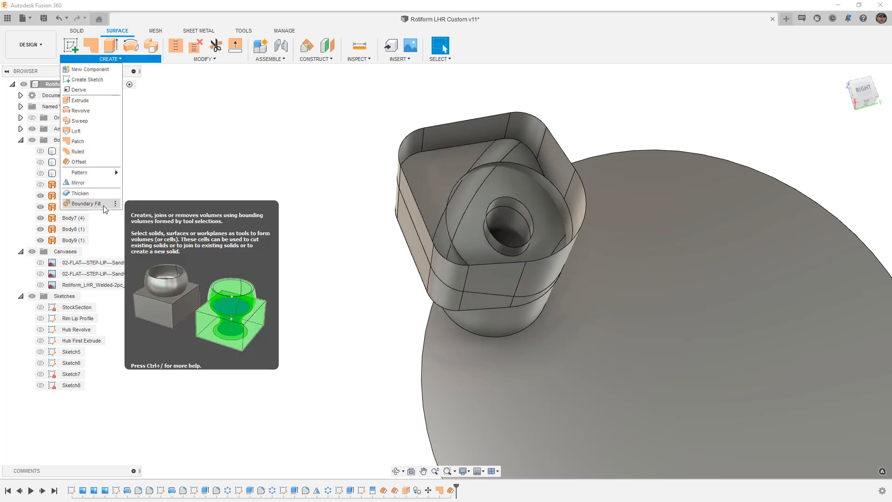
{"action": "left_click", "coordinate": [86, 204]}
{"action": "middle_click_drag", "start_coordinate": [372, 312], "coordinate": [518, 216], "text": "shift"}
{"action": "left_click", "coordinate": [482, 345]}
{"action": "left_click", "coordinate": [517, 209]}
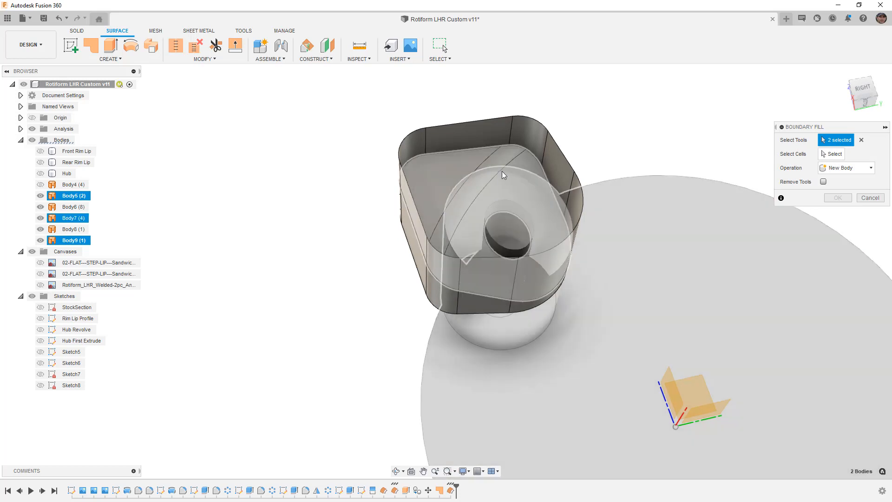
{"action": "left_click", "coordinate": [503, 174]}
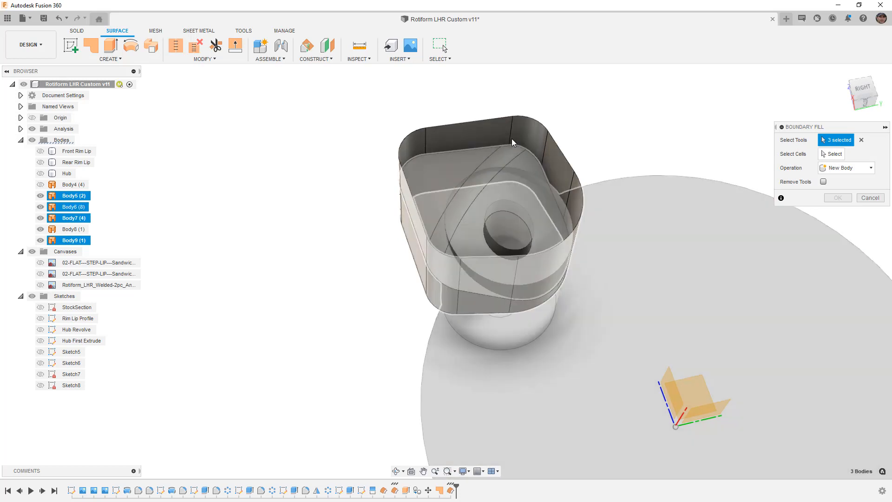
{"action": "left_click", "coordinate": [512, 137]}
{"action": "middle_click_drag", "start_coordinate": [528, 317], "coordinate": [485, 230], "text": "shift"}
{"action": "left_click", "coordinate": [484, 224]}
{"action": "left_click", "coordinate": [417, 275]}
{"action": "middle_click_drag", "start_coordinate": [408, 271], "coordinate": [521, 251], "text": "shift"}
{"action": "left_click", "coordinate": [832, 154]}
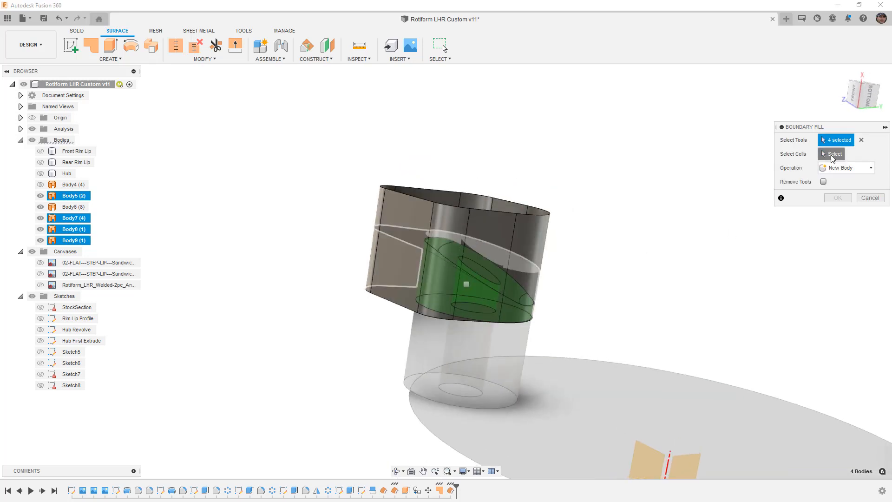
{"action": "middle_click_drag", "start_coordinate": [468, 271], "coordinate": [450, 283], "text": "shift"}
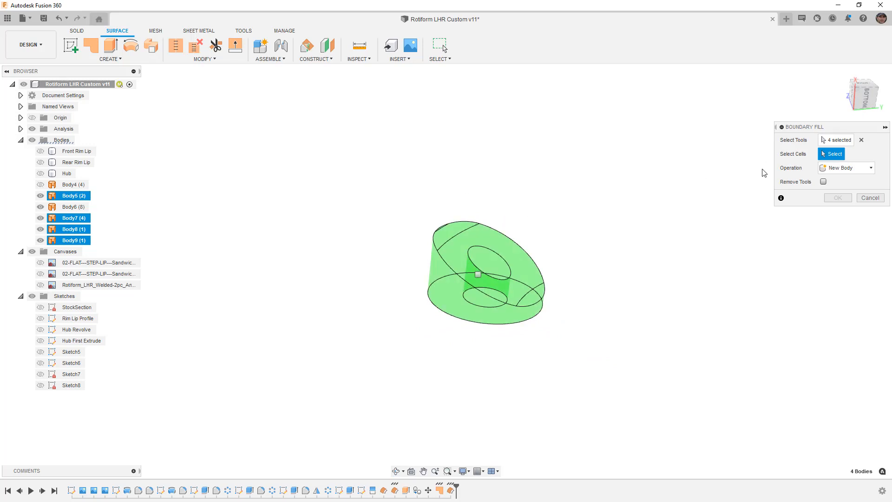
{"action": "middle_click_drag", "start_coordinate": [558, 228], "coordinate": [468, 241], "text": "shift"}
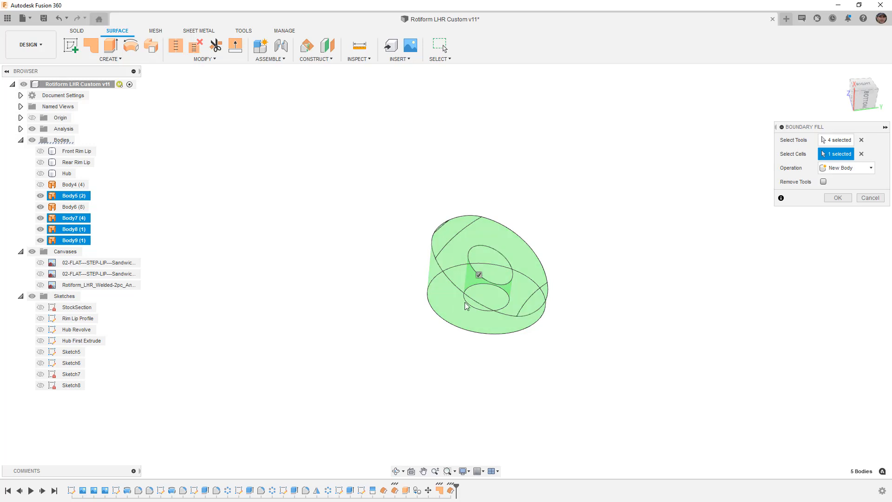
{"action": "left_click", "coordinate": [479, 275]}
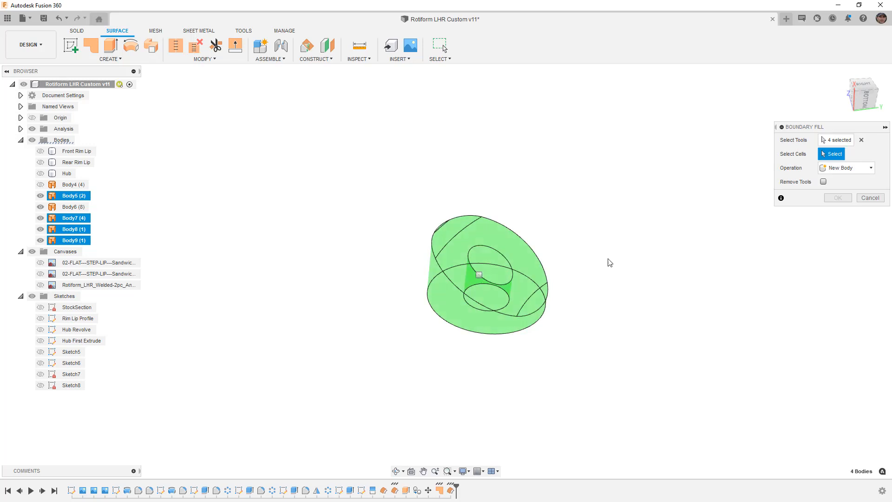
{"action": "left_click", "coordinate": [878, 199]}
- Show the original Body4 surface above its copy inside the extruded walls
{"action": "middle_click_drag", "start_coordinate": [593, 225], "coordinate": [587, 242], "text": "shift"}
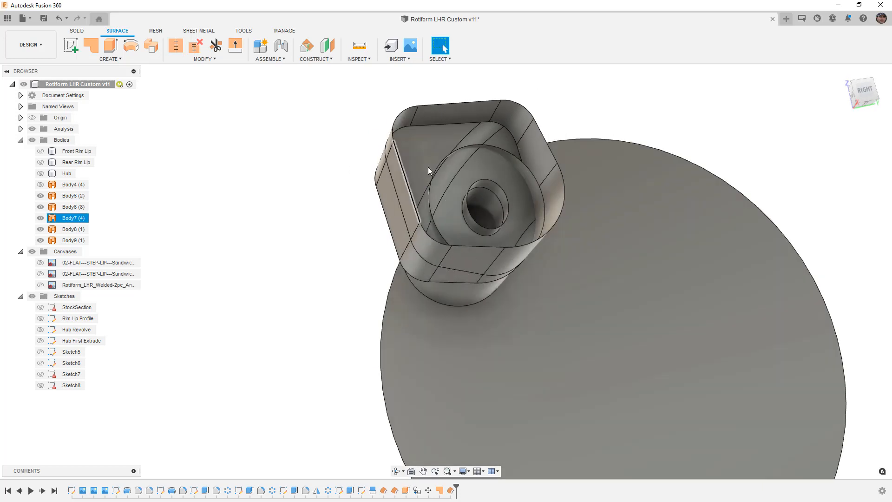
{"action": "scroll", "coordinate": [453, 159], "scroll_direction": "up", "scroll_amount": 2}
{"action": "middle_click_drag", "start_coordinate": [380, 161], "coordinate": [377, 130], "text": "shift"}
{"action": "left_click", "coordinate": [40, 184]}
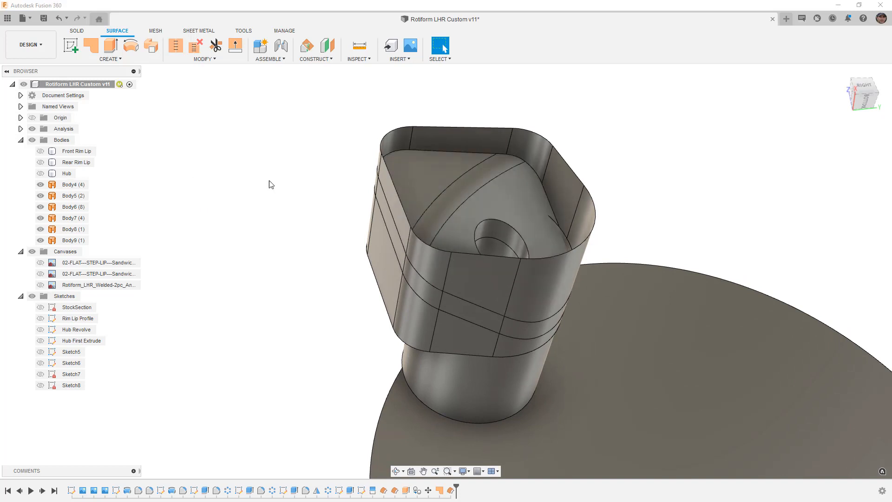
{"action": "left_click", "coordinate": [479, 174]}
{"action": "left_click", "coordinate": [547, 223]}
- Start a Boundary Fill with the Body4 surface and the Body6 walls as tools
{"action": "left_click", "coordinate": [149, 60]}
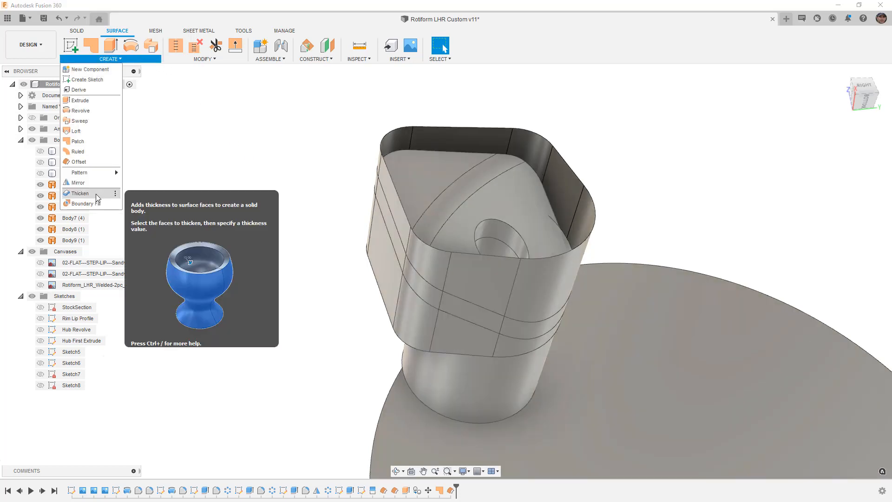
{"action": "left_click", "coordinate": [83, 204]}
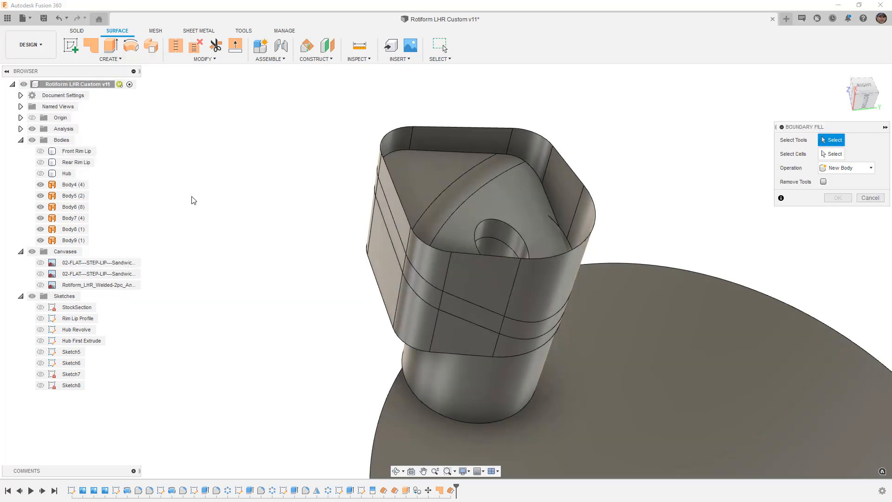
{"action": "left_click", "coordinate": [506, 163]}
{"action": "left_click", "coordinate": [415, 290]}
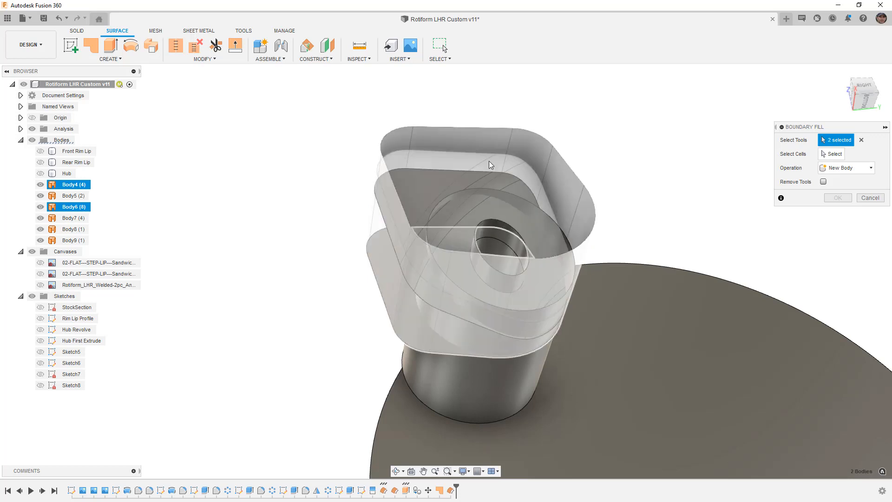
{"action": "left_click", "coordinate": [517, 238]}
{"action": "middle_click_drag", "start_coordinate": [517, 239], "coordinate": [372, 286], "text": "shift"}
{"action": "left_click", "coordinate": [367, 255]}
{"action": "left_click", "coordinate": [366, 286]}
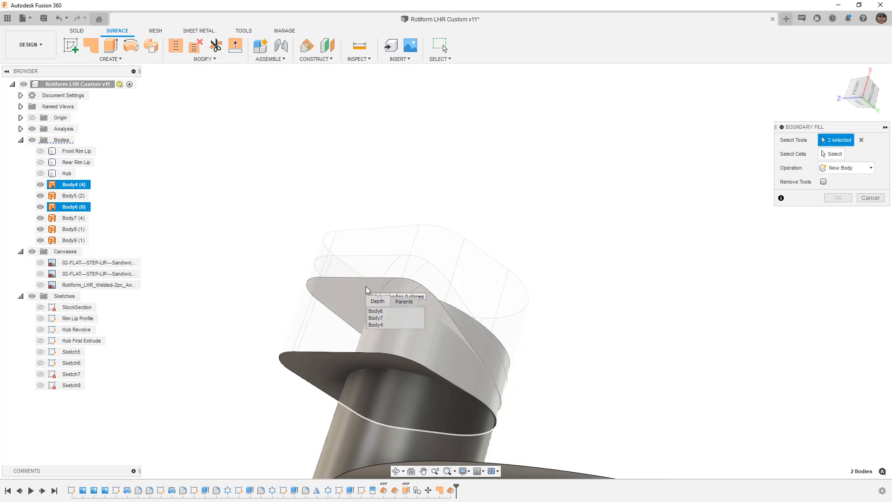
{"action": "left_click", "coordinate": [375, 311]}
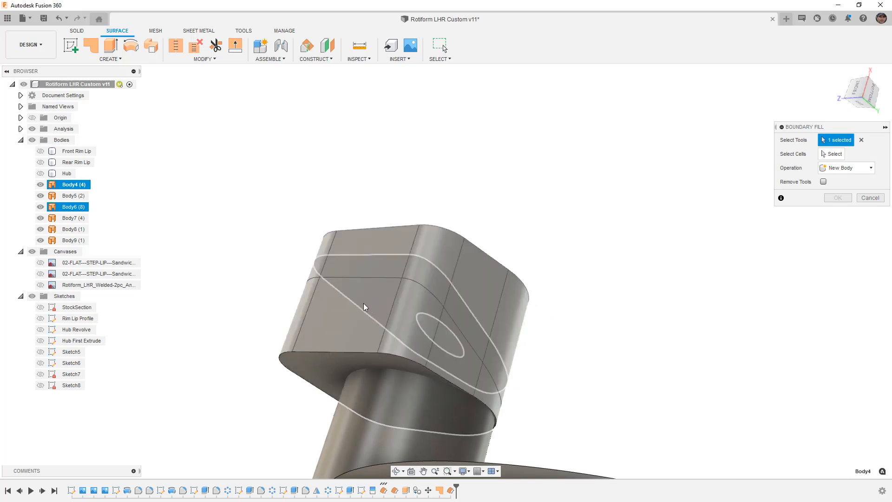
{"action": "left_click", "coordinate": [372, 298]}
- Add the Body7 copy, the Body8 patch, the Body9 offset cylinder and the Body5 bolt-hole surface as boundary fill tools
{"action": "left_click", "coordinate": [373, 300]}
{"action": "left_click", "coordinate": [384, 328]}
{"action": "left_click", "coordinate": [324, 368]}
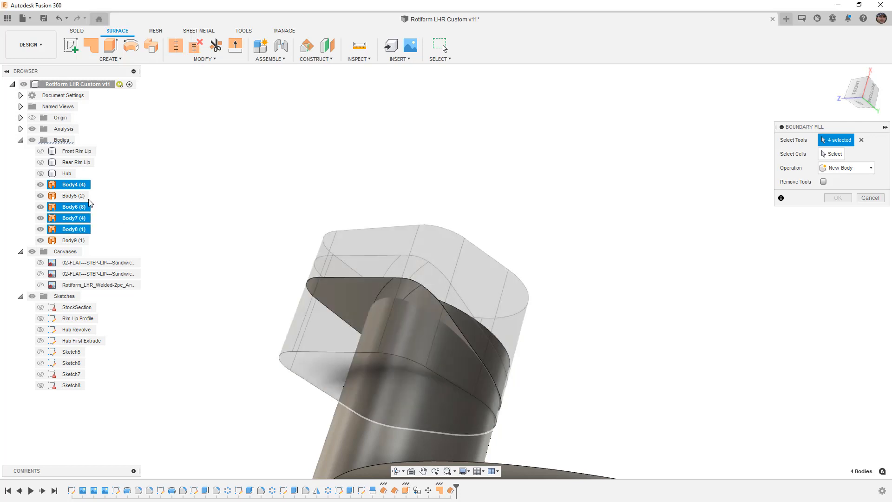
{"action": "left_click", "coordinate": [387, 403]}
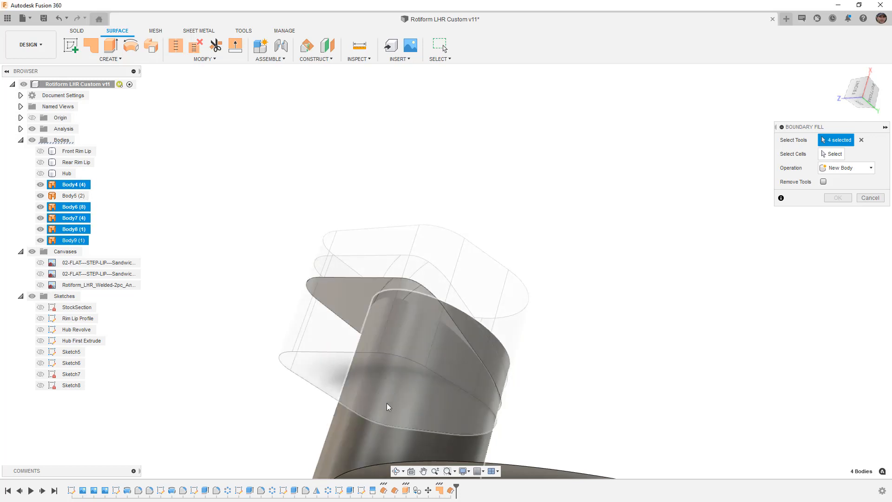
{"action": "left_click", "coordinate": [352, 435]}
{"action": "middle_click_drag", "start_coordinate": [359, 349], "coordinate": [374, 302], "text": "shift"}
{"action": "scroll", "coordinate": [388, 310], "scroll_direction": "down", "scroll_amount": 2}
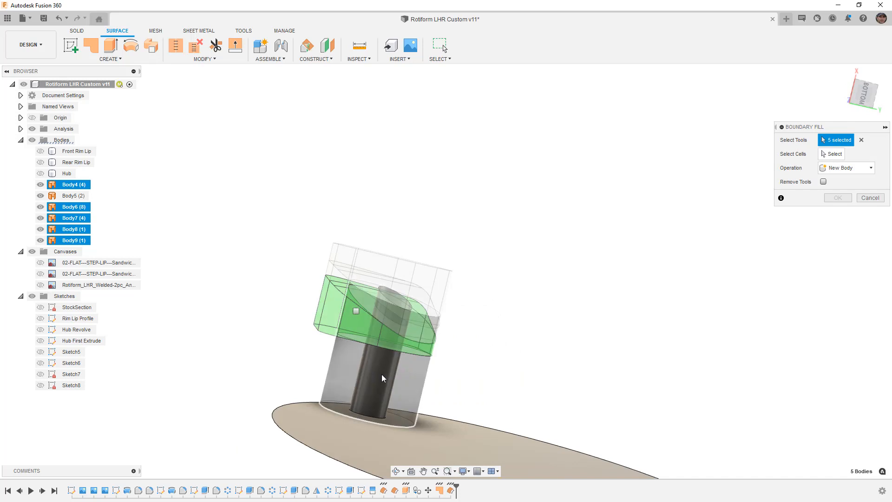
{"action": "left_click", "coordinate": [77, 201]}
{"action": "middle_click_drag", "start_coordinate": [251, 289], "coordinate": [288, 298], "text": "shift"}
{"action": "scroll", "coordinate": [414, 298], "scroll_direction": "up", "scroll_amount": 2}
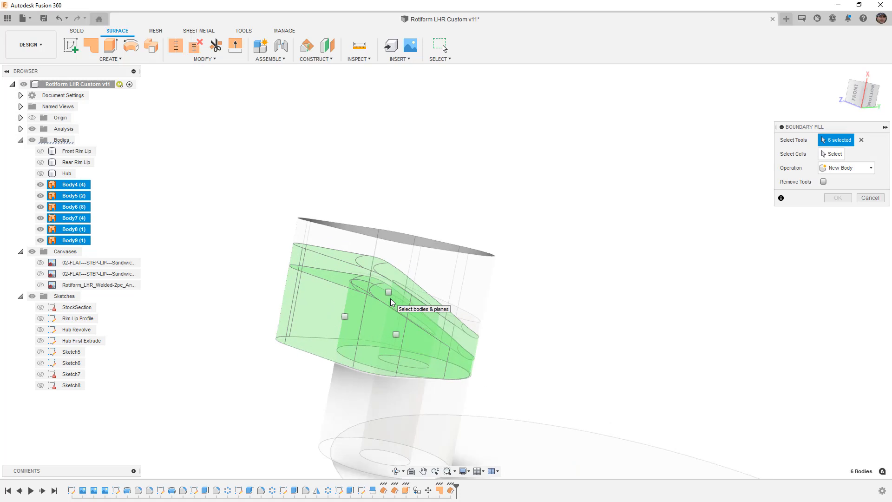
- Create a new body from the boundary fill cells beneath the Body7 surface
{"action": "left_click", "coordinate": [832, 155]}
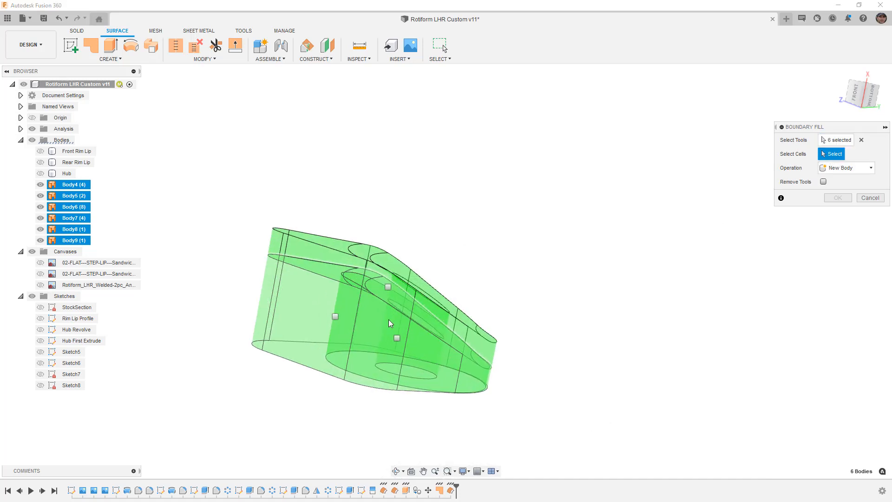
{"action": "middle_click_drag", "start_coordinate": [392, 288], "coordinate": [388, 305], "text": "shift"}
{"action": "left_click", "coordinate": [377, 321]}
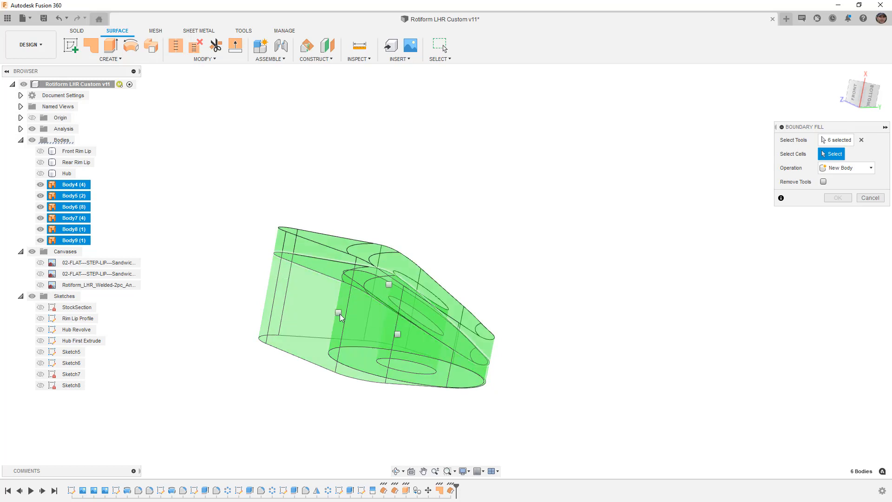
{"action": "left_click", "coordinate": [398, 335]}
{"action": "middle_click_drag", "start_coordinate": [338, 315], "coordinate": [394, 315], "text": "shift"}
{"action": "left_click", "coordinate": [838, 198]}
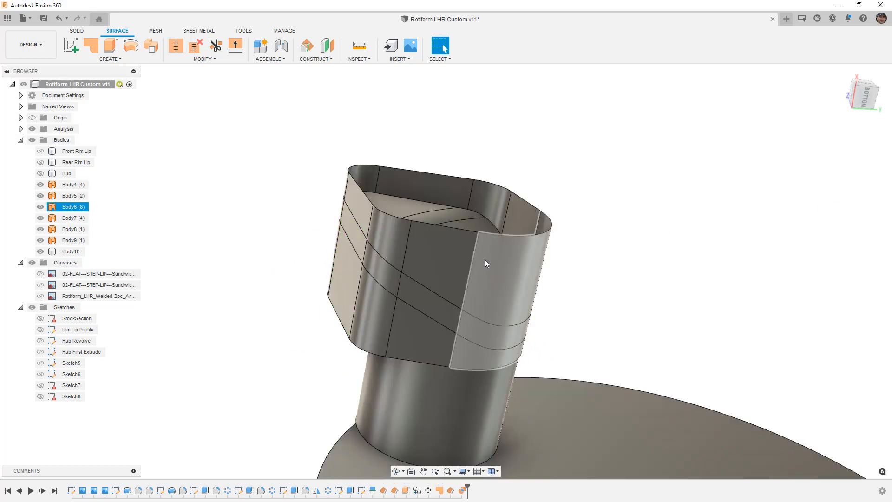
- Hide the surface bodies except Body5 and examine the solid produced by the Boundary Fill
{"action": "left_click", "coordinate": [41, 197]}
{"action": "left_click", "coordinate": [41, 208]}
{"action": "left_click", "coordinate": [41, 218]}
{"action": "left_click", "coordinate": [41, 230]}
{"action": "left_click", "coordinate": [41, 241]}
{"action": "middle_click_drag", "start_coordinate": [281, 271], "coordinate": [386, 229], "text": "shift"}
{"action": "scroll", "coordinate": [387, 229], "scroll_direction": "up", "scroll_amount": 2}
{"action": "left_click", "coordinate": [41, 196]}
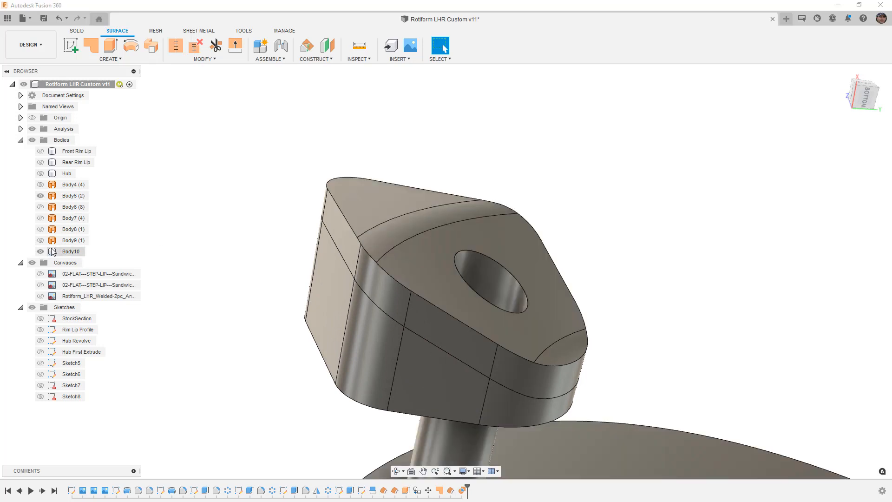
- Show Body4, Body6, Body7, Body8 and Body9 again and delete the Boundary Fill feature
{"action": "left_click", "coordinate": [41, 252]}
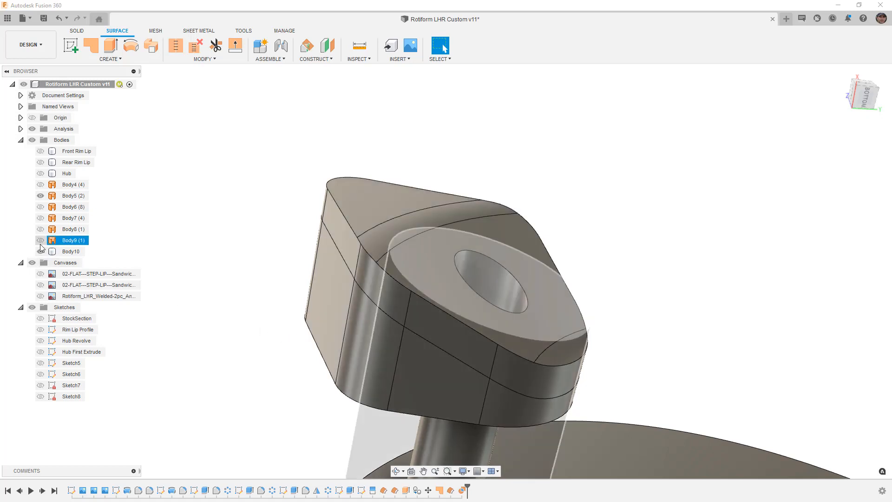
{"action": "left_click", "coordinate": [40, 184]}
{"action": "left_click", "coordinate": [41, 206]}
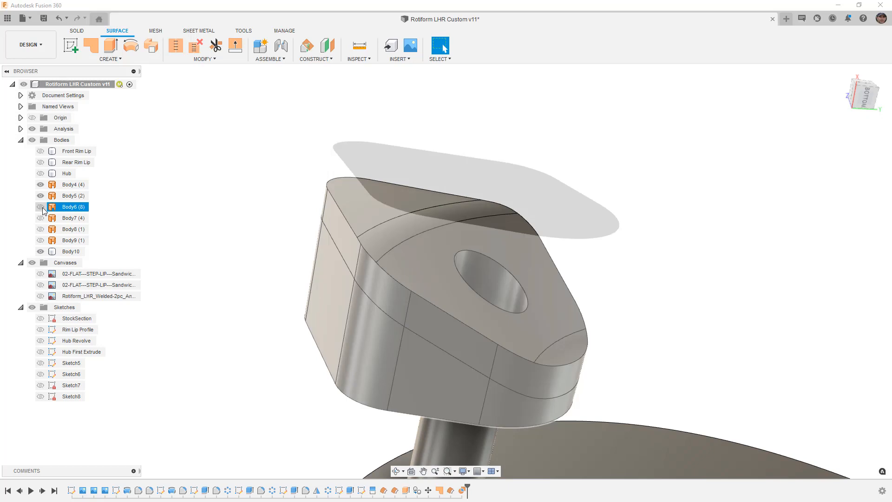
{"action": "left_click", "coordinate": [41, 218]}
{"action": "left_click", "coordinate": [41, 229]}
{"action": "left_click", "coordinate": [41, 240]}
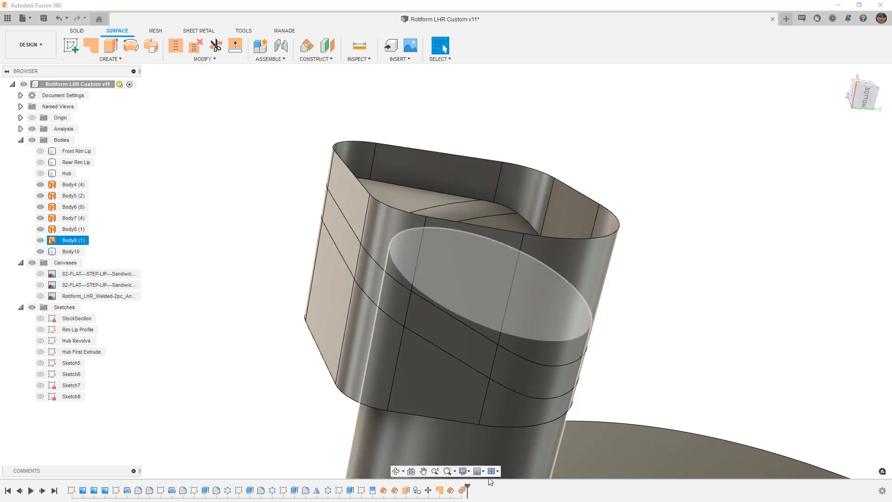
{"action": "left_click", "coordinate": [463, 491]}
{"action": "key", "text": "Delete"}
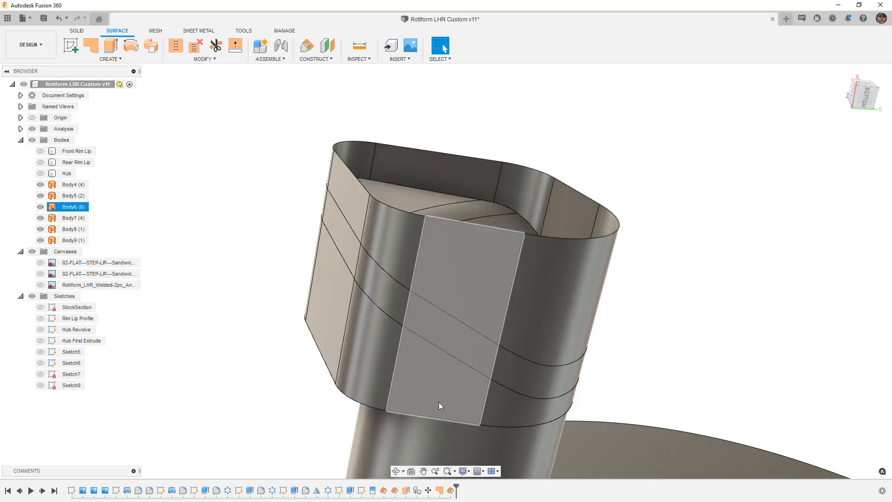
- Hide Body4 and trim away the section of the offset cylinder below the Body8 patch, using the patch as the trim tool
{"action": "scroll", "coordinate": [403, 292], "scroll_direction": "down", "scroll_amount": 2}
{"action": "middle_click_drag", "start_coordinate": [433, 263], "coordinate": [433, 284], "text": "shift"}
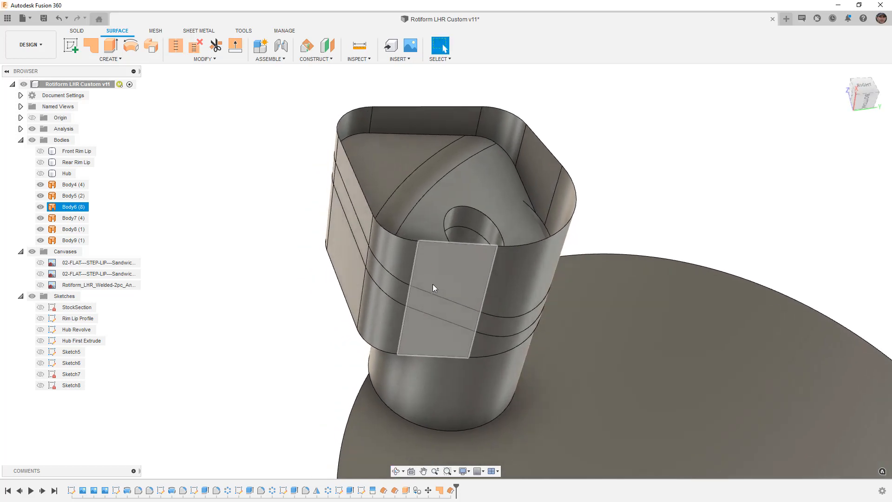
{"action": "left_click", "coordinate": [218, 47]}
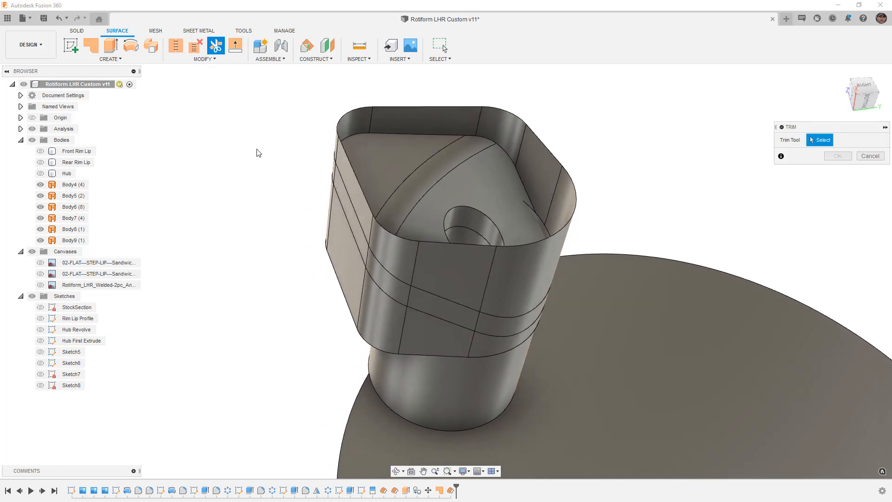
{"action": "scroll", "coordinate": [259, 149], "scroll_direction": "up", "scroll_amount": 1}
{"action": "left_click", "coordinate": [41, 185]}
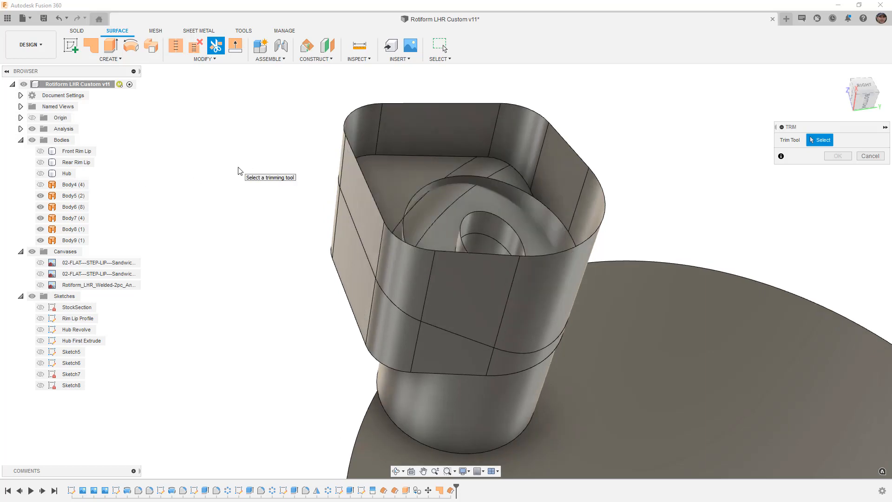
{"action": "middle_click_drag", "start_coordinate": [337, 192], "coordinate": [537, 246], "text": "shift"}
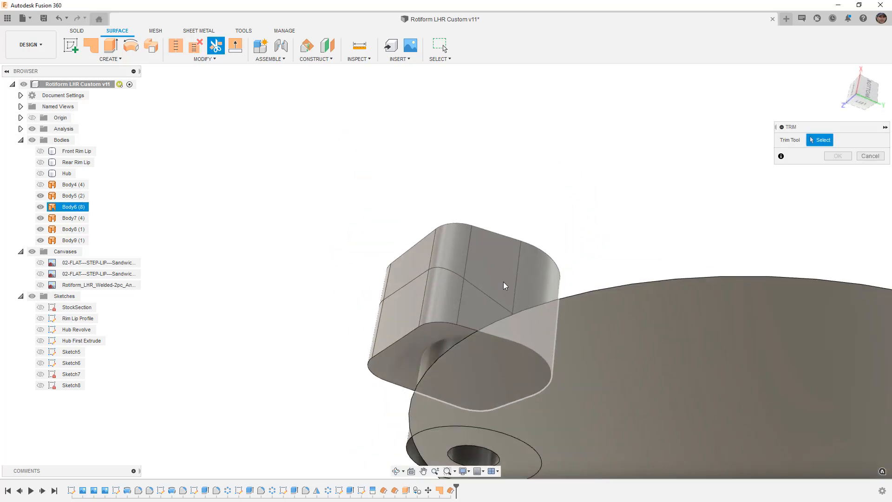
{"action": "middle_click_drag", "start_coordinate": [422, 347], "coordinate": [496, 205], "text": "shift"}
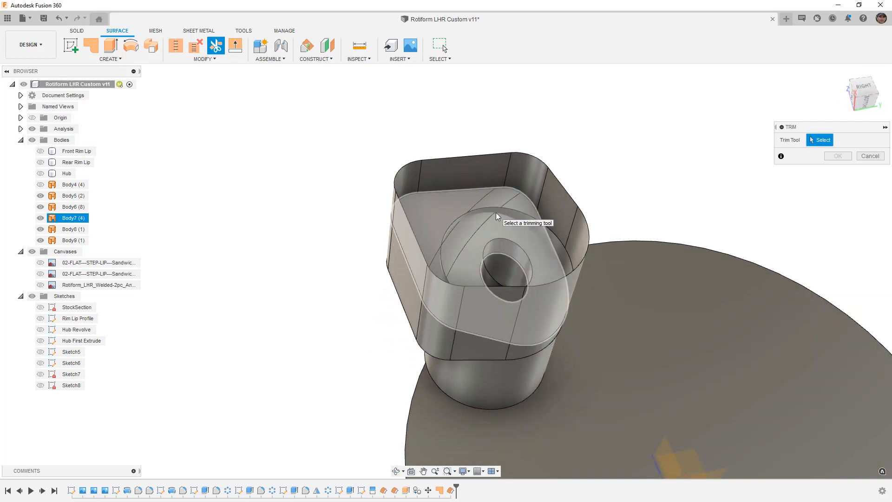
{"action": "middle_click_drag", "start_coordinate": [469, 228], "coordinate": [410, 340], "text": "shift"}
{"action": "left_click", "coordinate": [473, 361]}
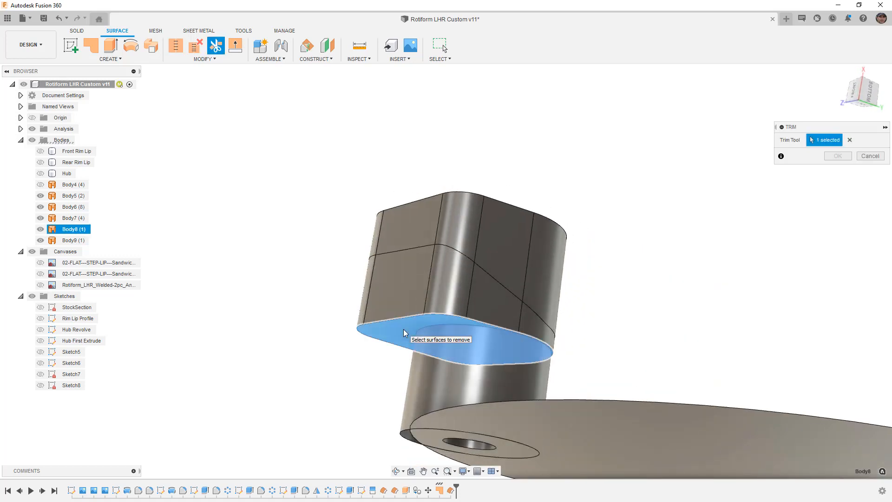
{"action": "left_click", "coordinate": [417, 377]}
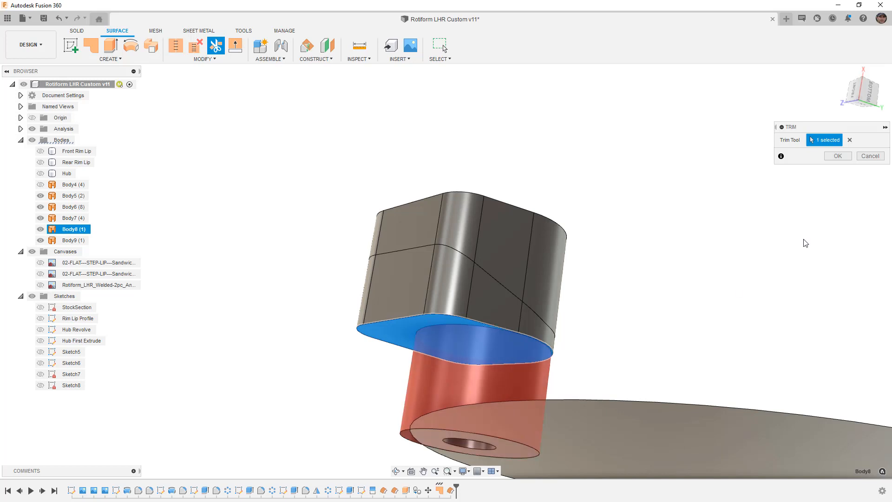
{"action": "left_click", "coordinate": [846, 160]}
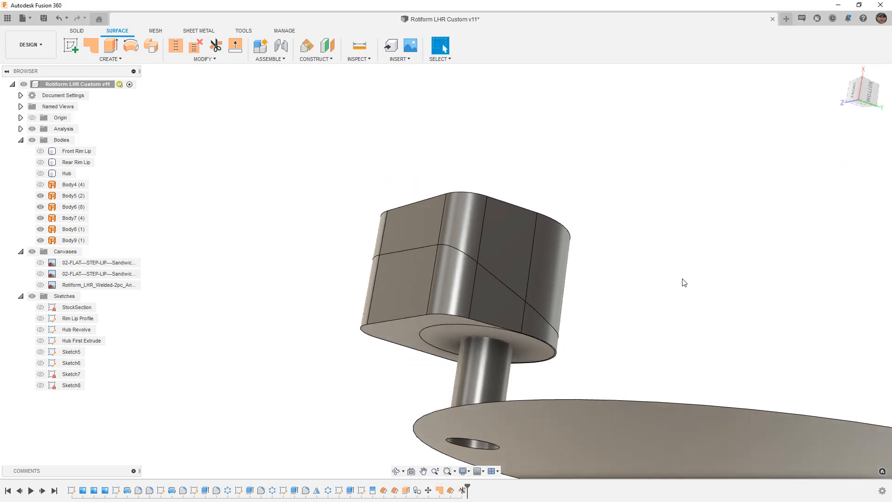
- Try to trim the Body9 offset cylinder using faces of the Body7 surface as the trim tool
{"action": "scroll", "coordinate": [414, 330], "scroll_direction": "up", "scroll_amount": 3}
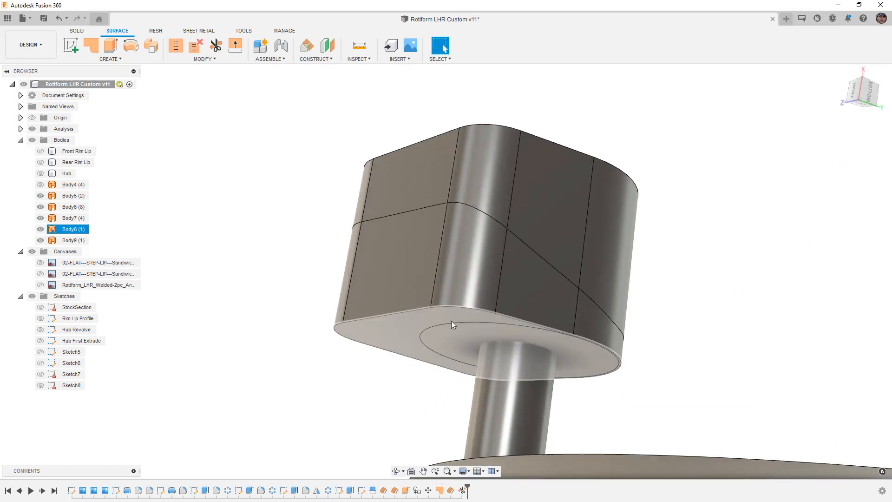
{"action": "middle_click_drag", "start_coordinate": [484, 325], "coordinate": [466, 355], "text": "shift"}
{"action": "scroll", "coordinate": [467, 357], "scroll_direction": "down", "scroll_amount": 2}
{"action": "middle_click_drag", "start_coordinate": [458, 390], "coordinate": [457, 340], "text": "shift"}
{"action": "mouse_move", "coordinate": [523, 280]}
{"action": "middle_mouse_down", "text": "shift"}
{"action": "mouse_move", "coordinate": [516, 292]}
{"action": "mouse_move", "coordinate": [507, 279]}
{"action": "middle_mouse_up", "text": "shift"}
{"action": "key", "text": "Escape"}
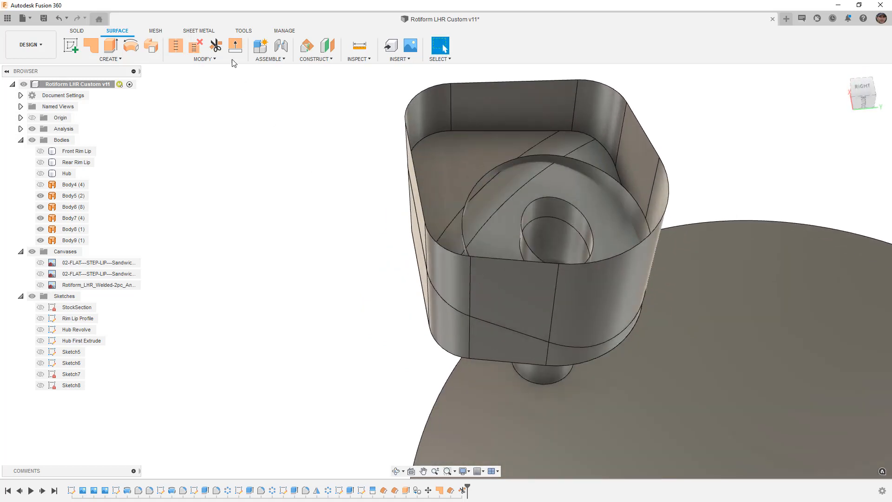
{"action": "left_click", "coordinate": [215, 45]}
{"action": "scroll", "coordinate": [494, 168], "scroll_direction": "up", "scroll_amount": 1}
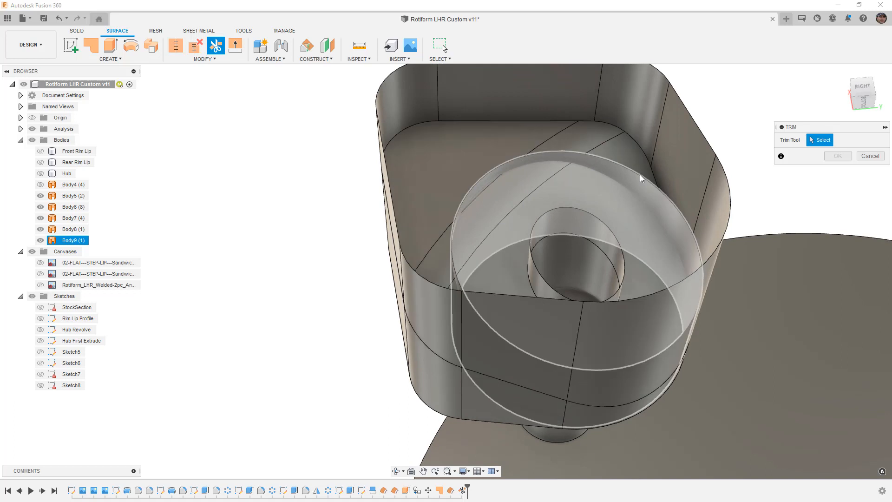
{"action": "left_click", "coordinate": [640, 175]}
{"action": "left_click", "coordinate": [574, 186]}
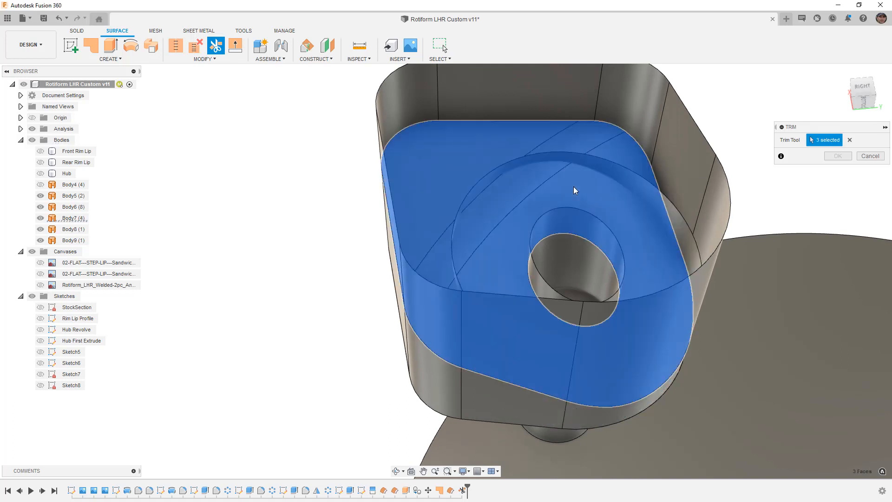
{"action": "left_click", "coordinate": [851, 140]}
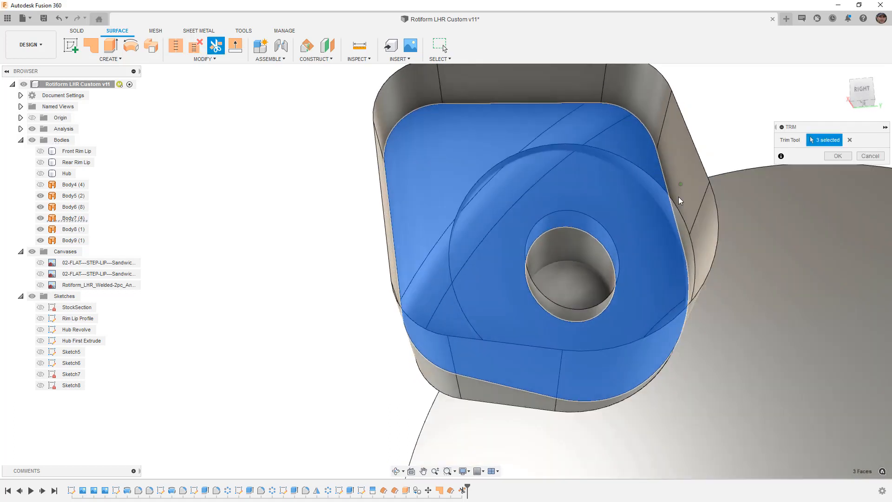
{"action": "left_click", "coordinate": [682, 216]}
{"action": "left_click", "coordinate": [646, 254]}
{"action": "left_click", "coordinate": [850, 139]}
- Trim away the section of the offset cylinder above Body7, using the whole Body7 surface as the trim tool
{"action": "middle_click_drag", "start_coordinate": [762, 195], "coordinate": [630, 97], "text": "shift"}
{"action": "left_click", "coordinate": [621, 90]}
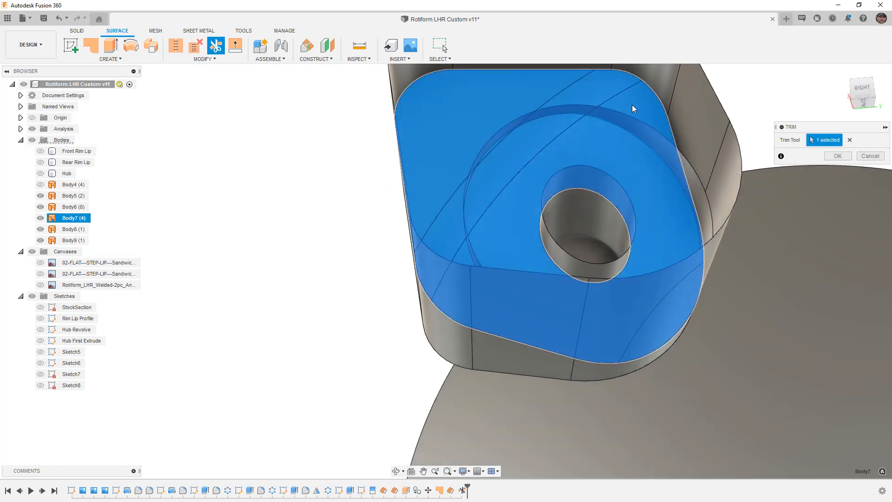
{"action": "left_click", "coordinate": [694, 182]}
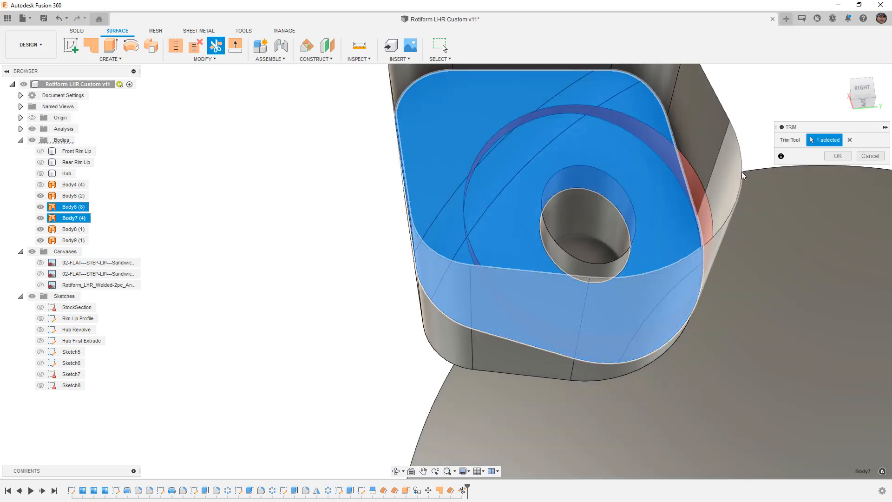
{"action": "left_click", "coordinate": [838, 155]}
- Hide the Body5 bolt-hole surface and the Body6 walls to isolate the remaining pocket surfaces
{"action": "middle_click_drag", "start_coordinate": [713, 156], "coordinate": [255, 185], "text": "shift"}
{"action": "left_click", "coordinate": [41, 197]}
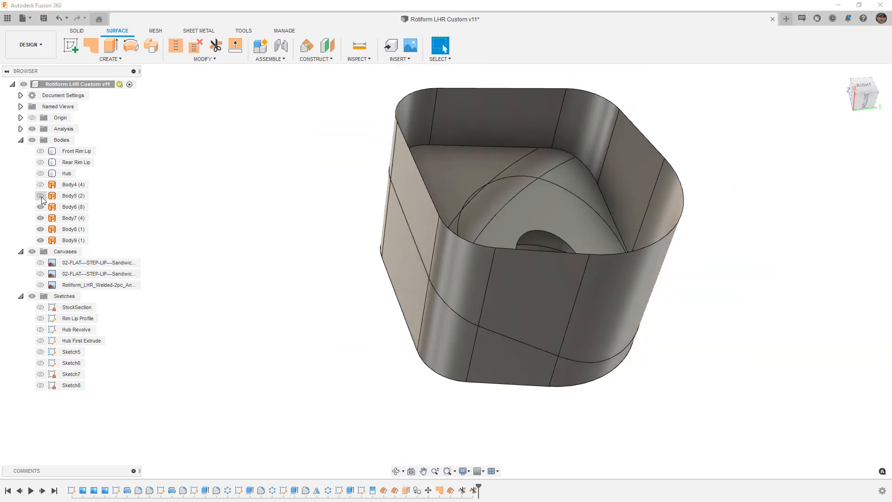
{"action": "left_click", "coordinate": [40, 207]}
{"action": "middle_click_drag", "start_coordinate": [286, 205], "coordinate": [330, 194], "text": "shift"}
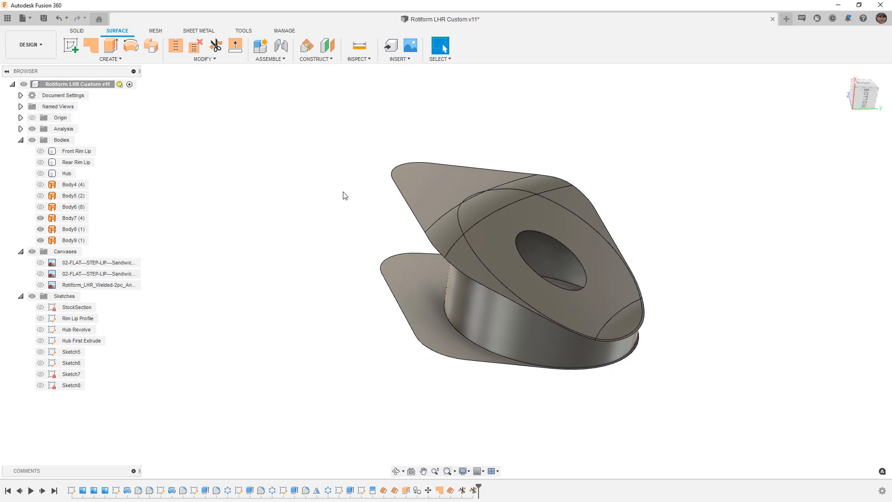
{"action": "left_click", "coordinate": [217, 47]}
{"action": "left_click", "coordinate": [490, 308]}
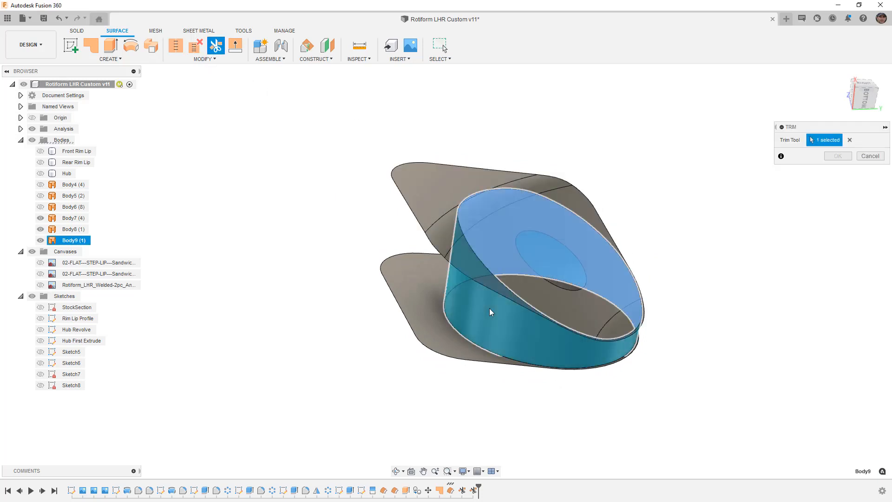
{"action": "left_click", "coordinate": [556, 230]}
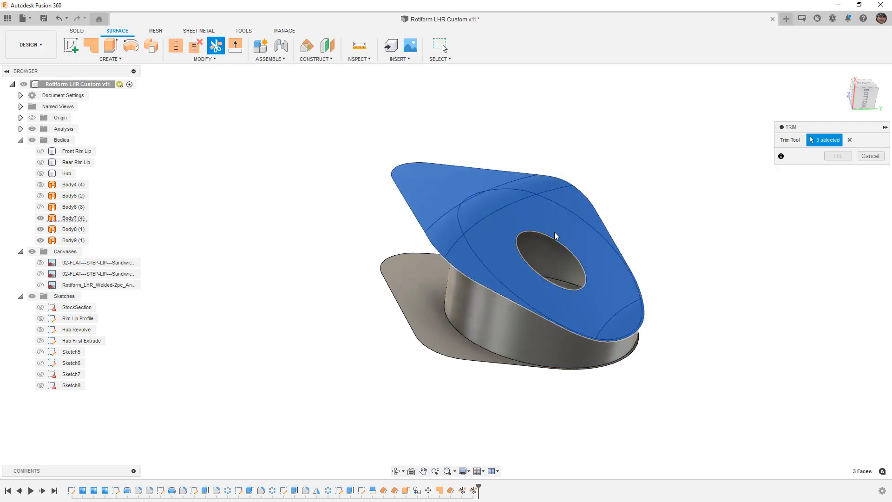
{"action": "left_click", "coordinate": [850, 140]}
{"action": "middle_click_drag", "start_coordinate": [691, 159], "coordinate": [651, 183], "text": "shift"}
{"action": "scroll", "coordinate": [495, 263], "scroll_direction": "up", "scroll_amount": 2}
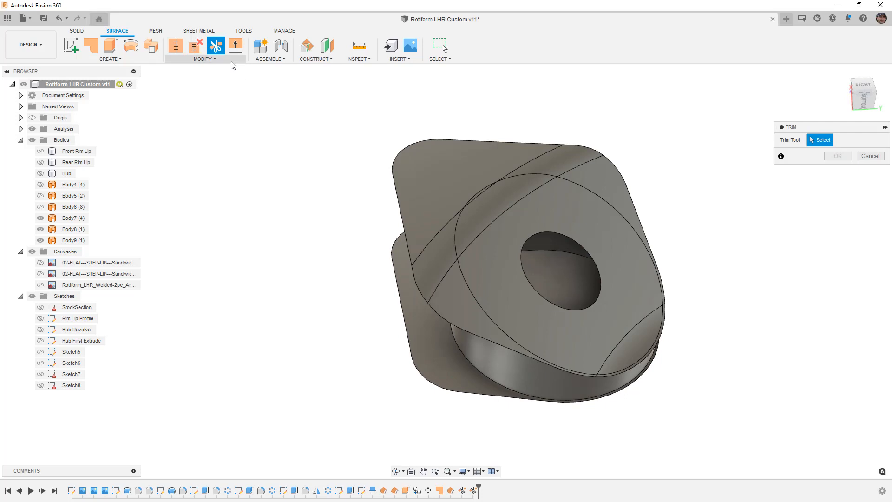
{"action": "left_click", "coordinate": [870, 156]}
- Split the four Body7 faces with Split Face, using the Body9 offset cylinder as the splitting tool
{"action": "left_click", "coordinate": [205, 59]}
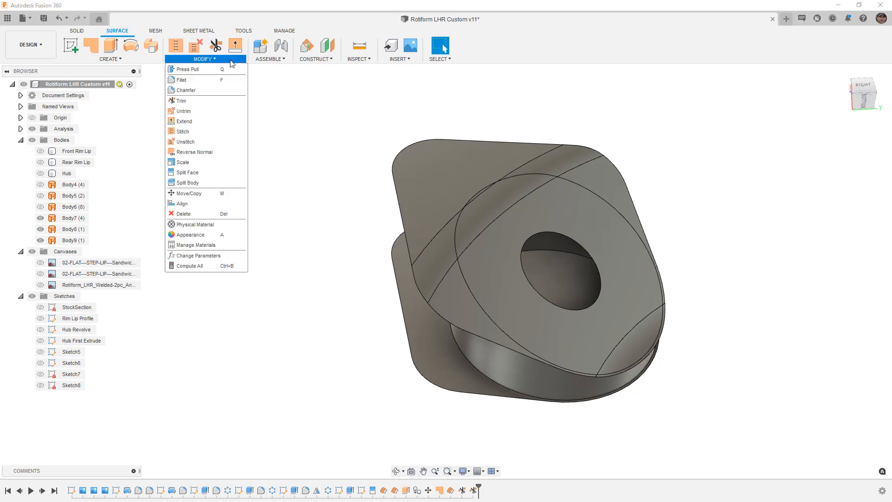
{"action": "left_click", "coordinate": [205, 175]}
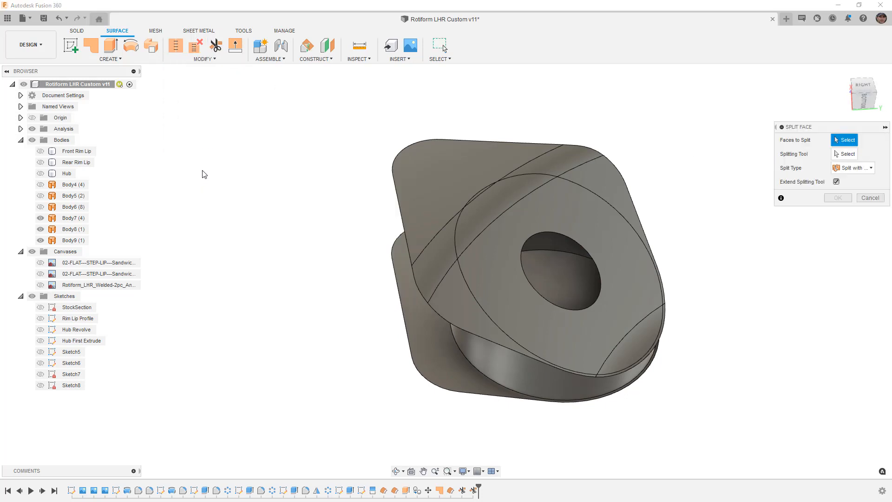
{"action": "left_click", "coordinate": [648, 340]}
{"action": "left_click", "coordinate": [639, 298]}
{"action": "left_click", "coordinate": [561, 160]}
{"action": "left_click", "coordinate": [517, 158]}
{"action": "left_click", "coordinate": [851, 156]}
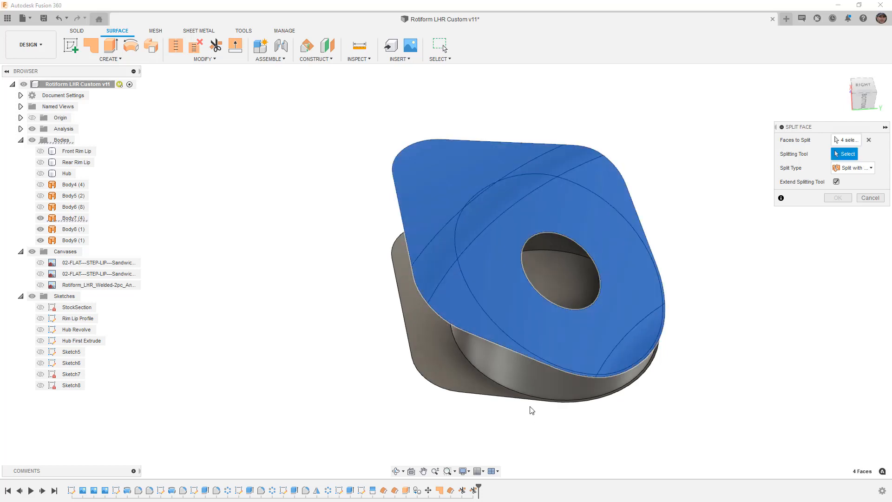
{"action": "left_click", "coordinate": [528, 386]}
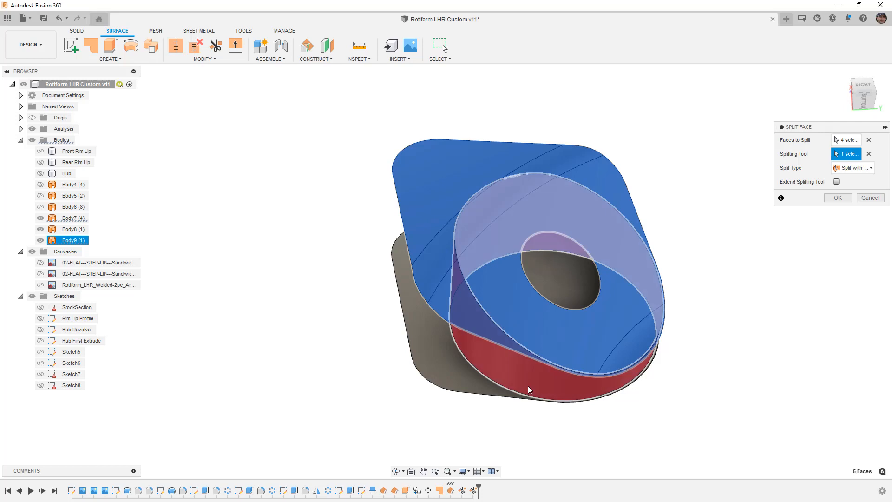
{"action": "left_click", "coordinate": [838, 198]}
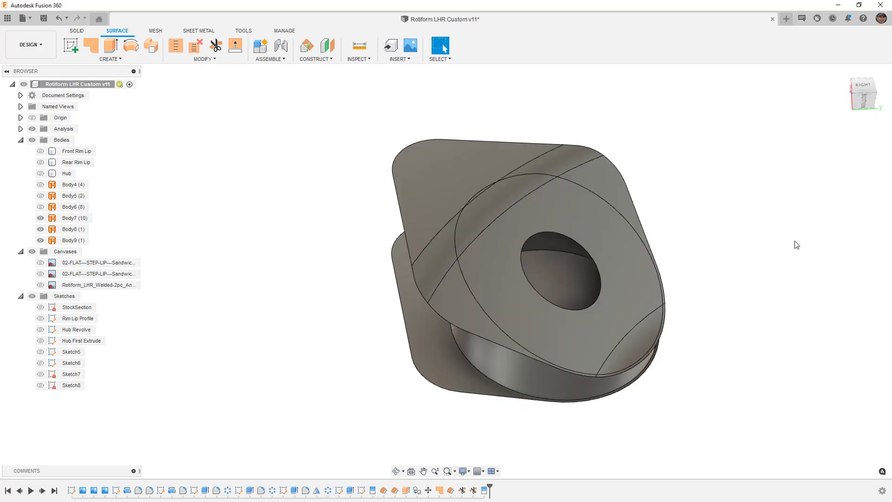
- Hide the Body8 patch and the Body9 cylinder to inspect the split faces of Body7 up close
{"action": "middle_click_drag", "start_coordinate": [789, 246], "coordinate": [787, 250], "text": "shift"}
{"action": "left_click", "coordinate": [71, 232]}
{"action": "left_click", "coordinate": [67, 218]}
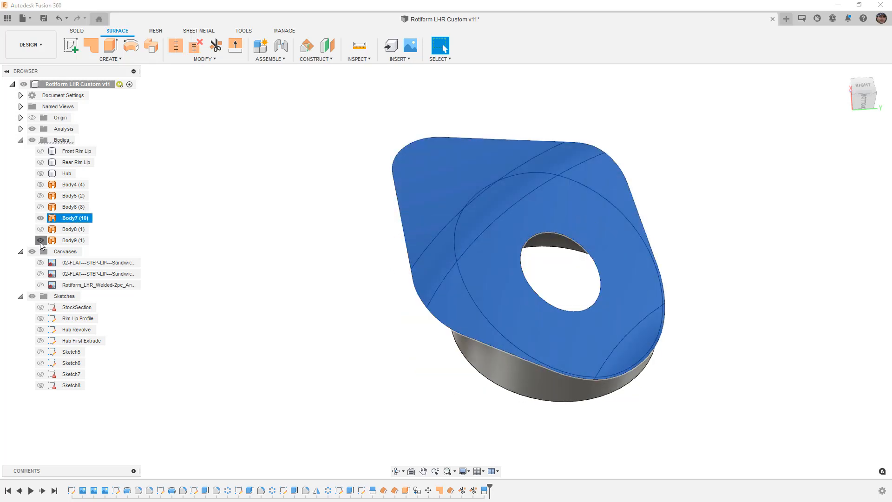
{"action": "left_click", "coordinate": [41, 229]}
{"action": "scroll", "coordinate": [460, 194], "scroll_direction": "up", "scroll_amount": 6}
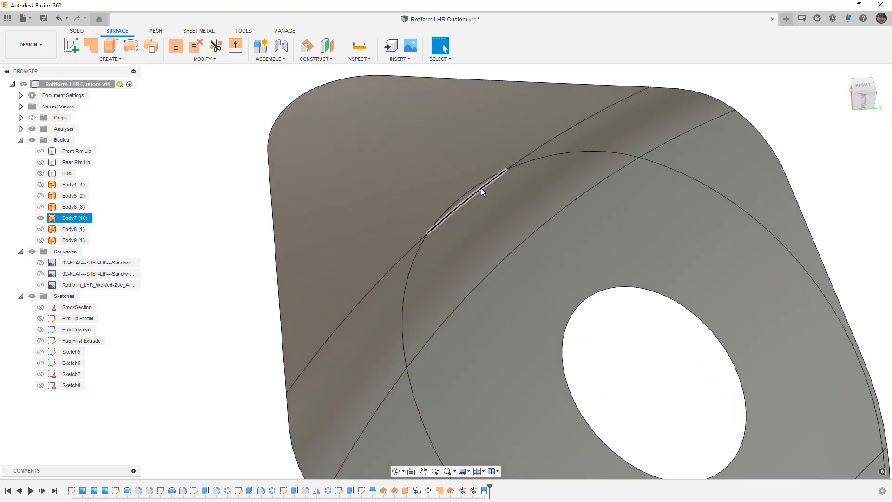
- Delete the four split faces of Body7 that lie inside the cylinder outline around the bolt hole
{"action": "left_click", "coordinate": [471, 193]}
{"action": "left_click", "coordinate": [493, 209], "text": "ctrl"}
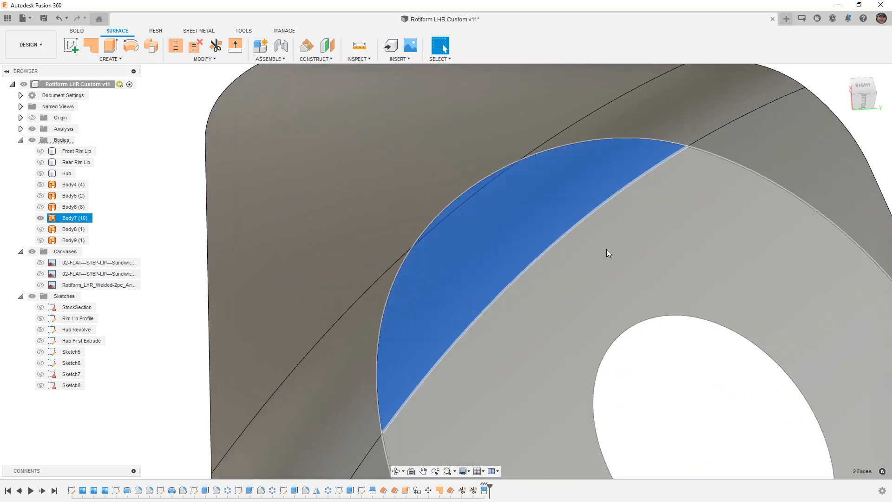
{"action": "left_click", "coordinate": [607, 250], "text": "ctrl"}
{"action": "scroll", "coordinate": [559, 249], "scroll_direction": "down", "scroll_amount": 4}
{"action": "scroll", "coordinate": [559, 259], "scroll_direction": "down", "scroll_amount": 3}
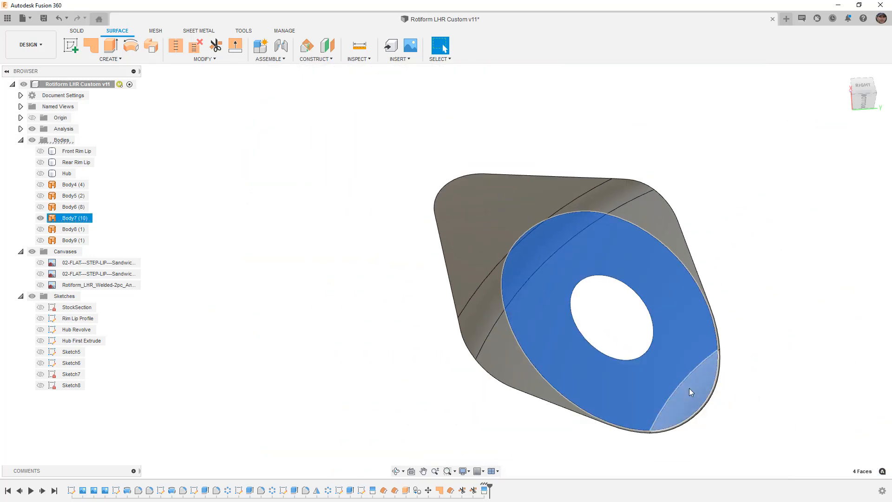
{"action": "key", "text": "Delete"}
- Show Body8 and Body9, and trim away the Body8 region inside the cylinder using Body9 as the trim tool
{"action": "left_click", "coordinate": [41, 230]}
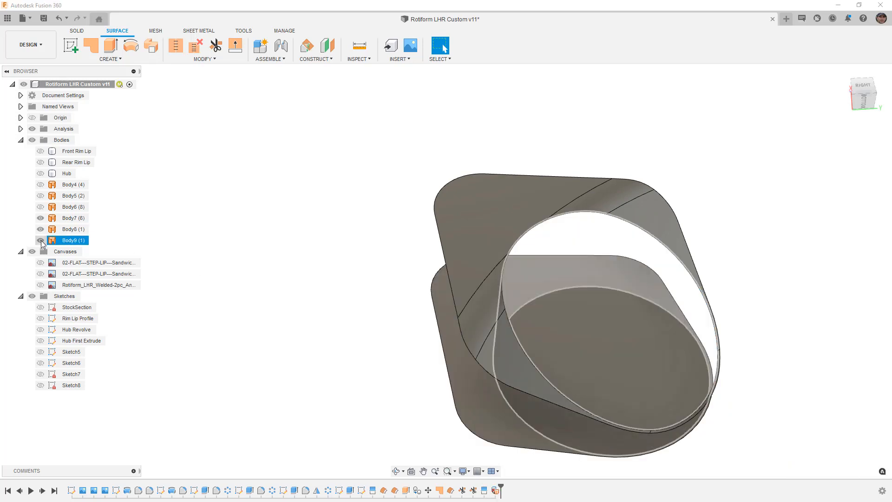
{"action": "left_click", "coordinate": [40, 240]}
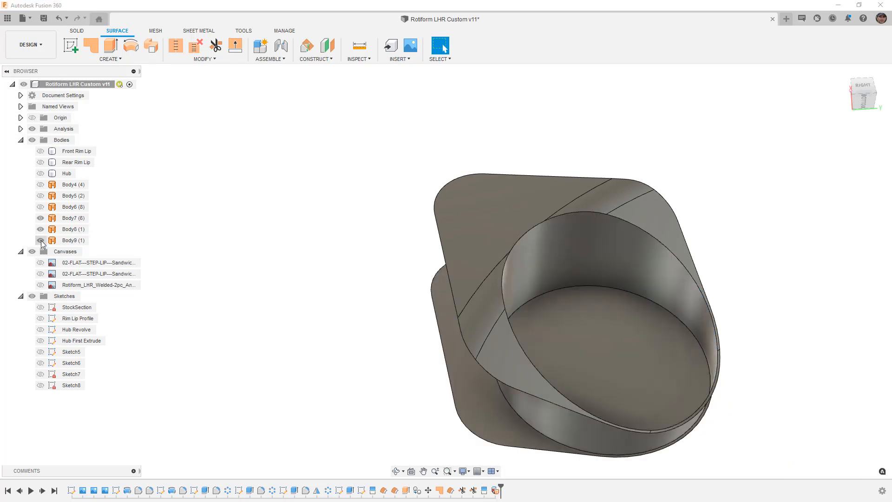
{"action": "left_click", "coordinate": [223, 45]}
{"action": "left_click", "coordinate": [579, 275]}
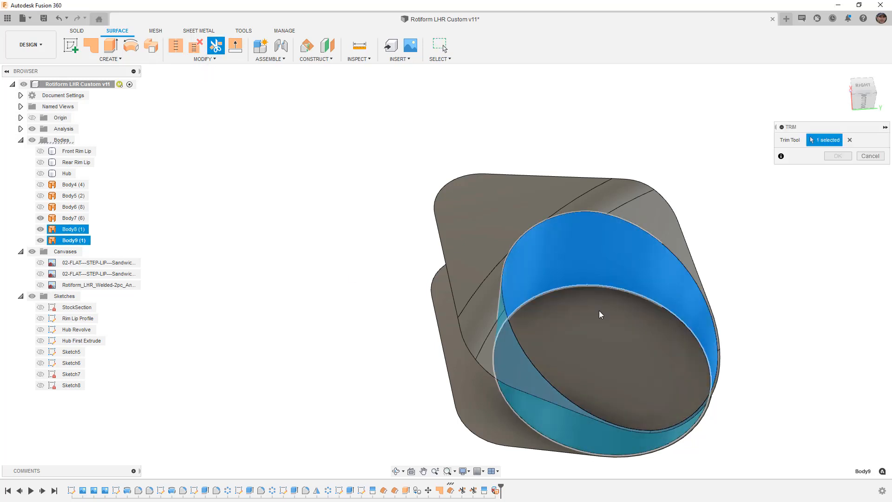
{"action": "left_click", "coordinate": [600, 313]}
{"action": "left_click", "coordinate": [838, 155]}
- Show the Body6 pocket walls again around the trimmed surfaces
{"action": "middle_click_drag", "start_coordinate": [747, 191], "coordinate": [595, 292], "text": "shift"}
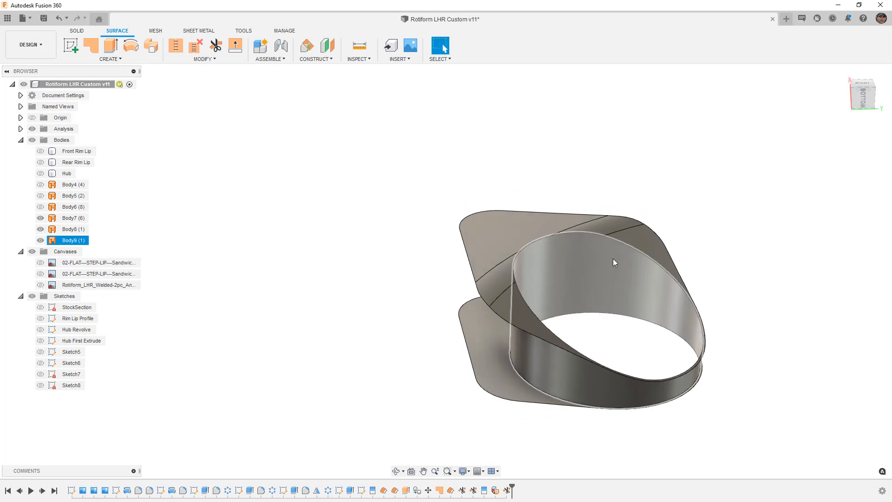
{"action": "left_click", "coordinate": [40, 207]}
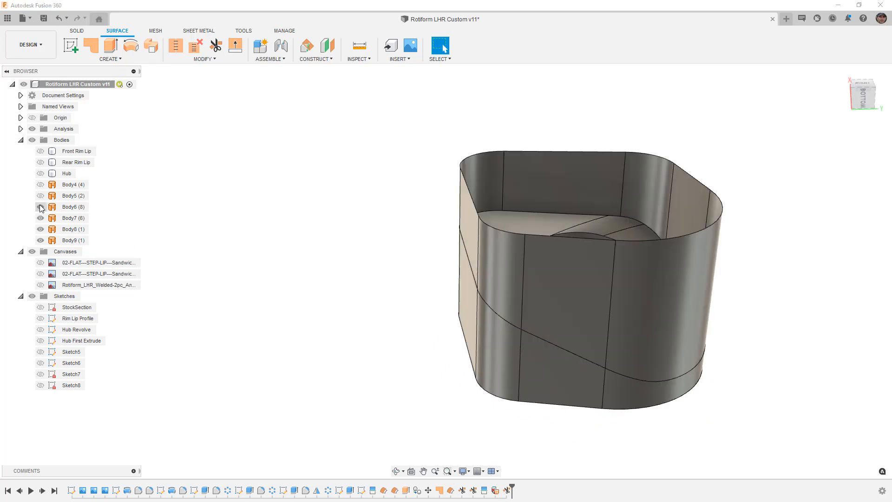
{"action": "middle_click_drag", "start_coordinate": [236, 229], "coordinate": [237, 240], "text": "shift"}
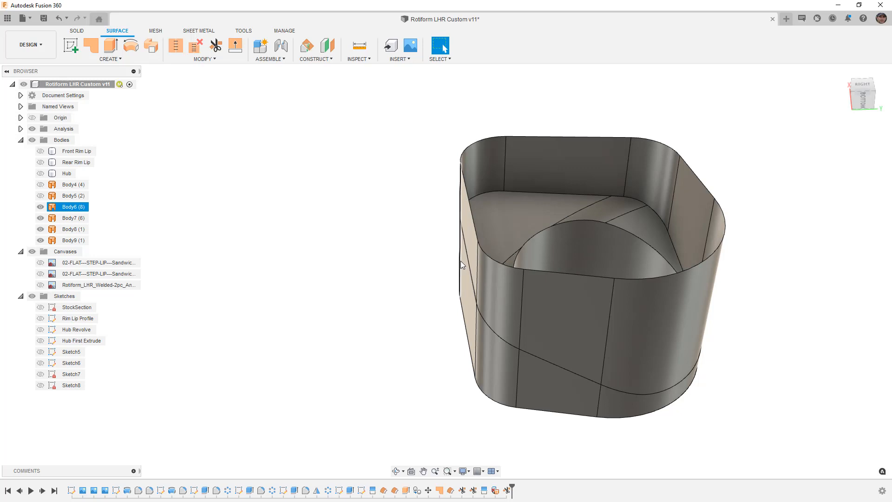
{"action": "left_click", "coordinate": [510, 226]}
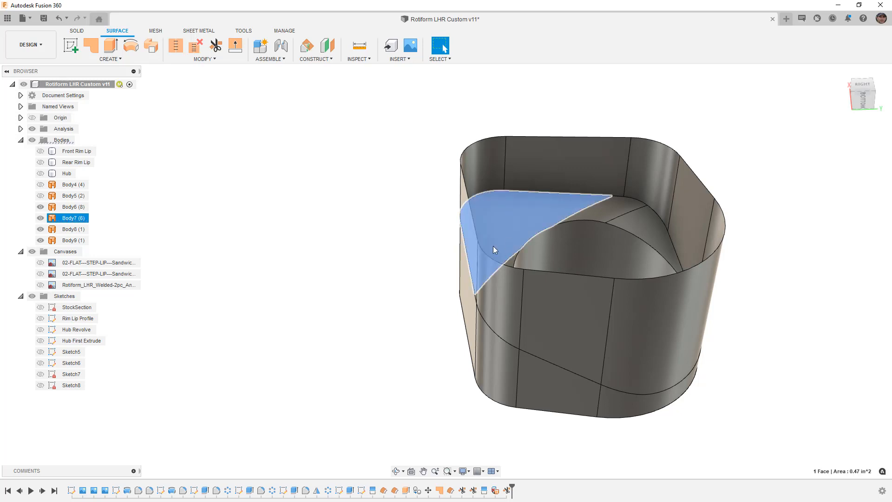
{"action": "left_click", "coordinate": [393, 248]}
{"action": "left_click", "coordinate": [215, 47]}
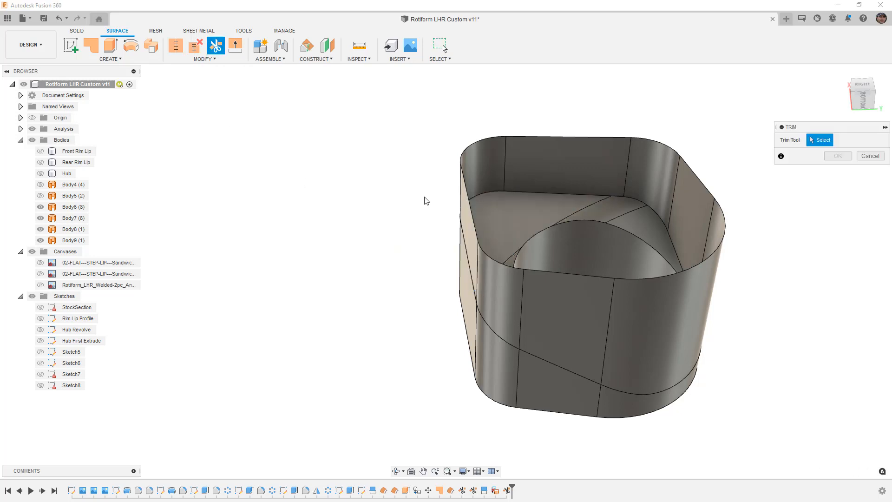
{"action": "left_click", "coordinate": [520, 212]}
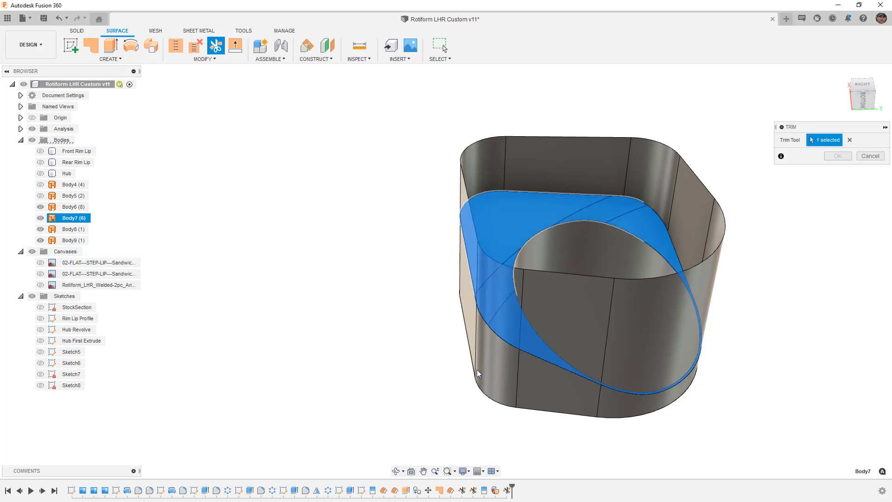
{"action": "left_click", "coordinate": [523, 380]}
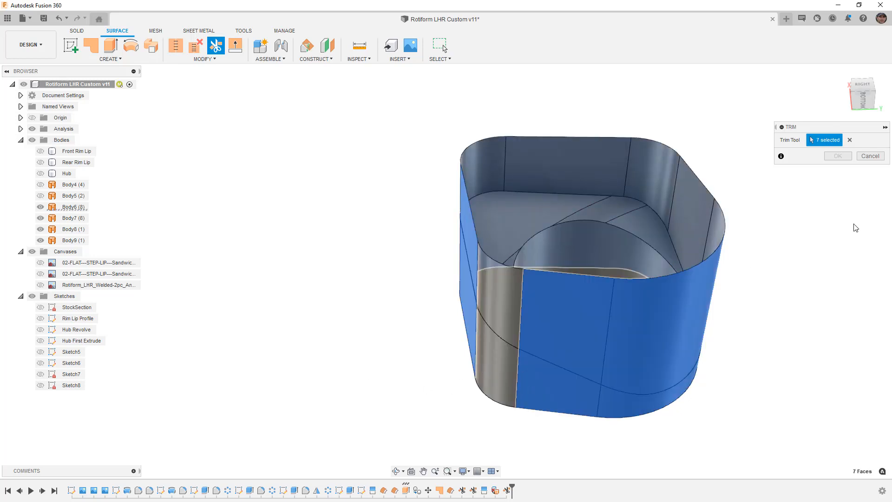
{"action": "left_click", "coordinate": [873, 158]}
- Split all eight Body6 wall faces with Split Face, using Body7 as the splitting tool with Extend Splitting Tool enabled
{"action": "left_click", "coordinate": [216, 60]}
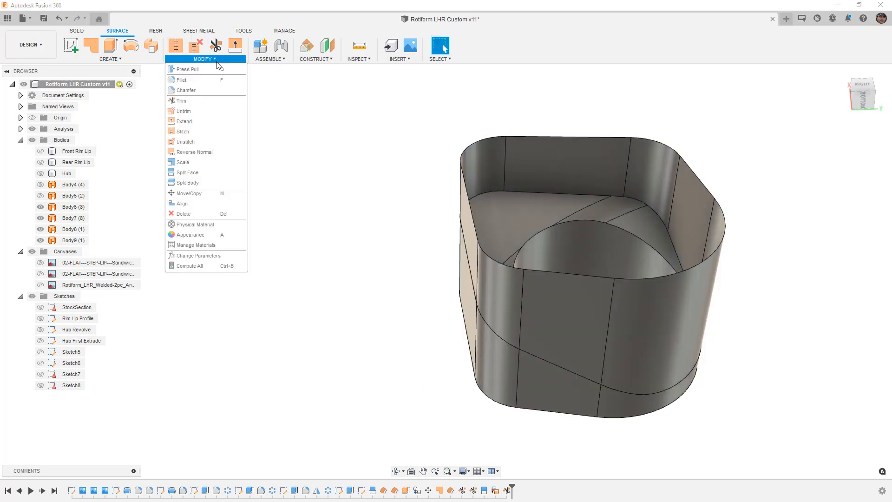
{"action": "left_click", "coordinate": [210, 172]}
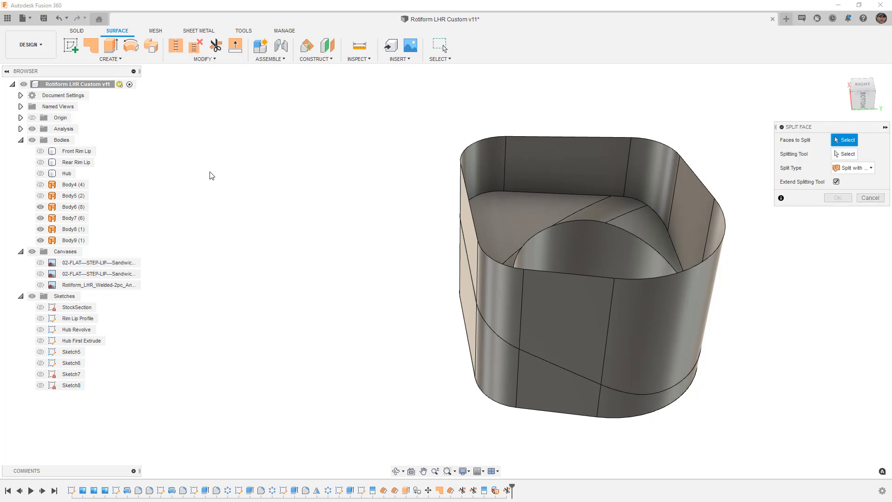
{"action": "left_click", "coordinate": [498, 369]}
{"action": "left_click", "coordinate": [558, 390]}
{"action": "left_click", "coordinate": [609, 397]}
{"action": "left_click", "coordinate": [464, 311]}
{"action": "middle_click_drag", "start_coordinate": [465, 310], "coordinate": [534, 318], "text": "shift"}
{"action": "left_click", "coordinate": [534, 318]}
{"action": "left_click", "coordinate": [498, 257]}
{"action": "middle_click_drag", "start_coordinate": [482, 234], "coordinate": [546, 311], "text": "shift"}
{"action": "left_click", "coordinate": [561, 294]}
{"action": "left_click", "coordinate": [515, 272]}
{"action": "left_click", "coordinate": [834, 158]}
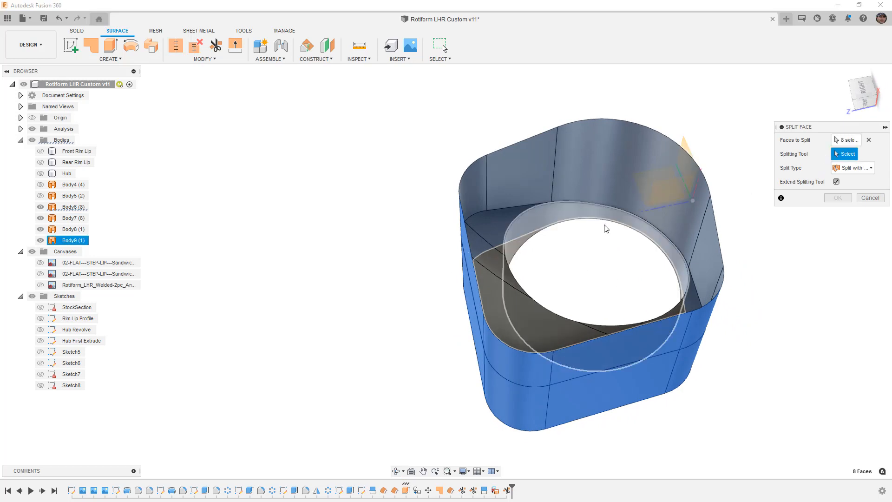
{"action": "left_click", "coordinate": [73, 221]}
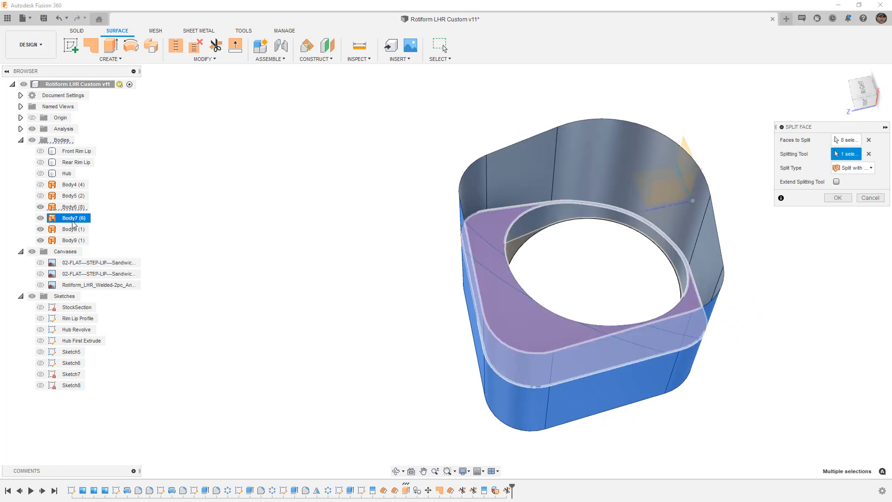
{"action": "left_click", "coordinate": [837, 182]}
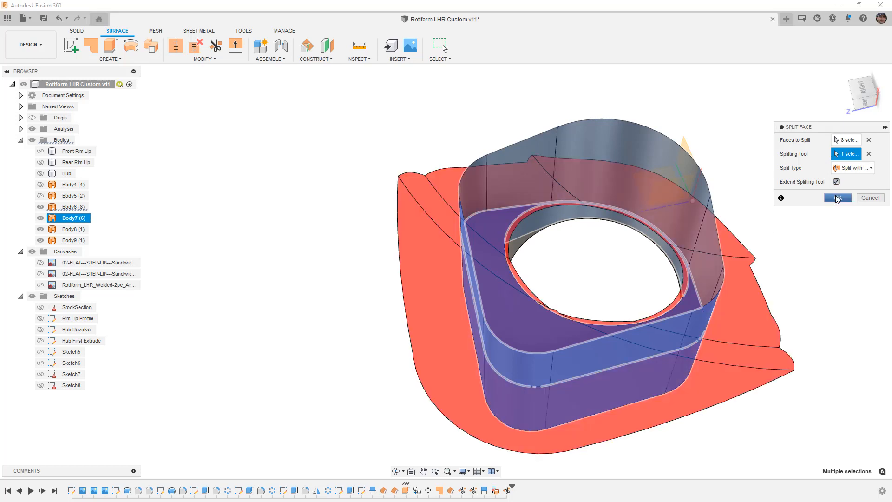
{"action": "left_click", "coordinate": [838, 198]}
{"action": "middle_click_drag", "start_coordinate": [639, 259], "coordinate": [618, 354], "text": "shift"}
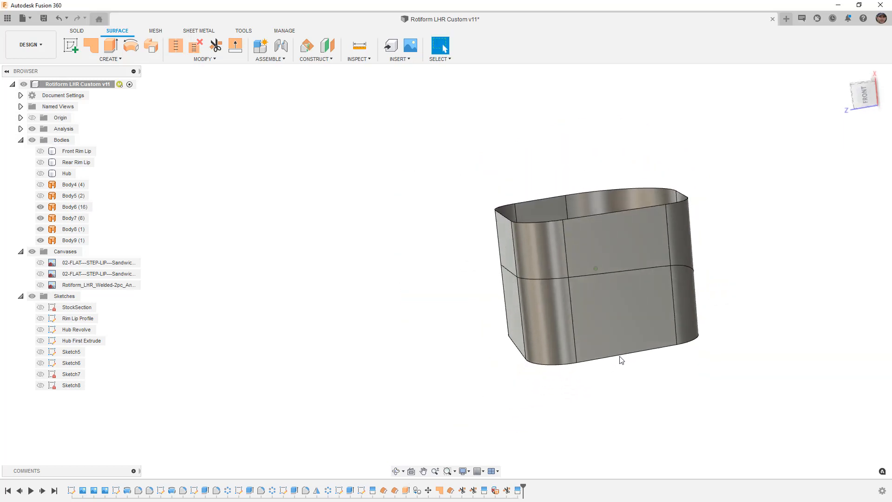
- Hide Body7, Body8 and Body9 to isolate the split Body6 walls
{"action": "left_click", "coordinate": [70, 206]}
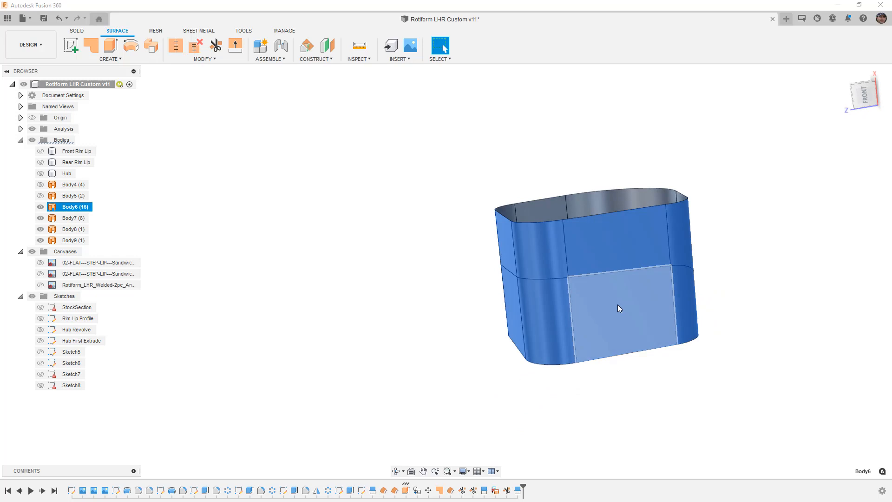
{"action": "left_click", "coordinate": [56, 218], "text": "ctrl"}
{"action": "left_click", "coordinate": [41, 218]}
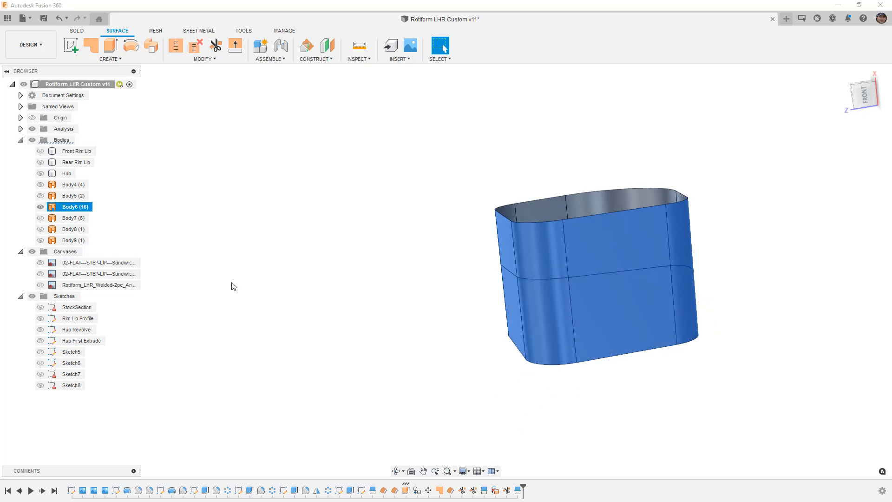
{"action": "left_click", "coordinate": [314, 302]}
{"action": "left_click", "coordinate": [518, 305]}
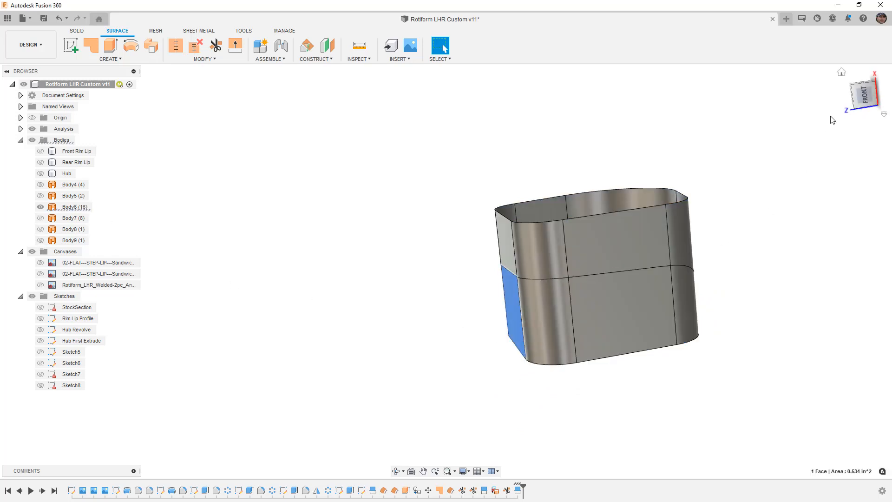
{"action": "left_click", "coordinate": [867, 96]}
{"action": "left_click", "coordinate": [765, 335]}
{"action": "left_click_drag", "start_coordinate": [389, 295], "coordinate": [444, 321]}
{"action": "scroll", "coordinate": [690, 335], "scroll_direction": "up", "scroll_amount": 1}
{"action": "middle_click_drag", "start_coordinate": [547, 324], "coordinate": [593, 336], "text": "shift"}
{"action": "key", "text": "Escape"}
{"action": "left_click", "coordinate": [482, 304]}
{"action": "left_click", "coordinate": [507, 308]}
{"action": "left_click", "coordinate": [575, 325]}
{"action": "left_click", "coordinate": [642, 339]}
{"action": "middle_click_drag", "start_coordinate": [454, 349], "coordinate": [575, 316], "text": "shift"}
{"action": "left_click", "coordinate": [575, 316]}
{"action": "left_click", "coordinate": [523, 292]}
{"action": "middle_click_drag", "start_coordinate": [523, 292], "coordinate": [534, 316], "text": "shift"}
{"action": "key", "text": "Escape"}
- Delete four adjoining Body6 wall faces on the hub-side portion below the split line
{"action": "left_click", "coordinate": [497, 308]}
{"action": "left_click", "coordinate": [539, 320]}
{"action": "left_click", "coordinate": [459, 315]}
{"action": "left_click", "coordinate": [607, 321]}
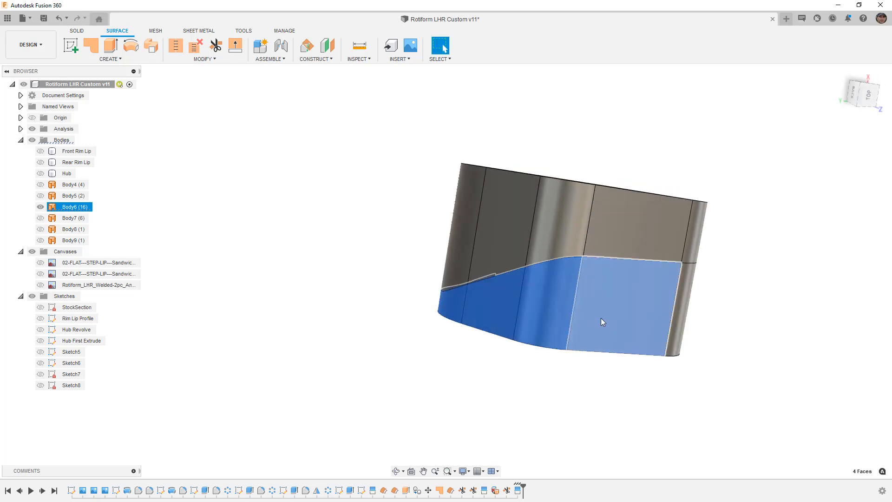
{"action": "key", "text": "Delete"}
- Delete the remaining four Body6 wall faces below the split line, leaving only the upper band of walls
{"action": "middle_click_drag", "start_coordinate": [738, 339], "coordinate": [560, 299], "text": "shift"}
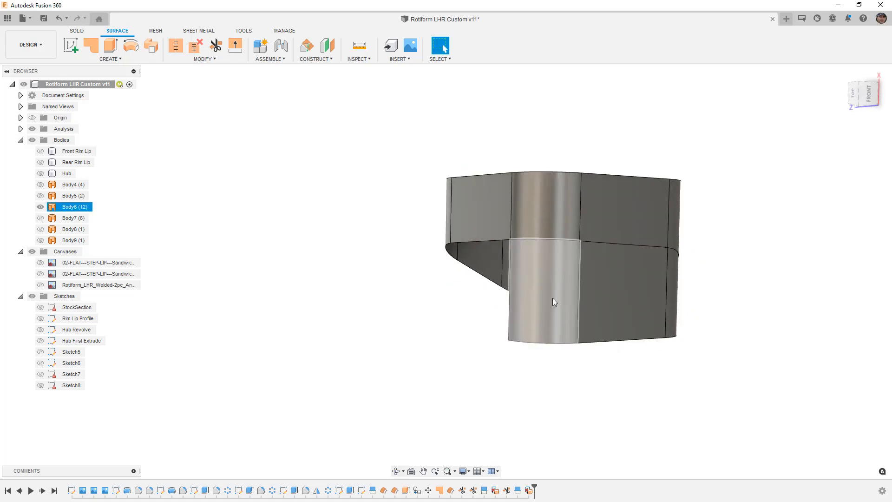
{"action": "left_click", "coordinate": [563, 303]}
{"action": "left_click", "coordinate": [620, 305]}
{"action": "key", "text": "Delete"}
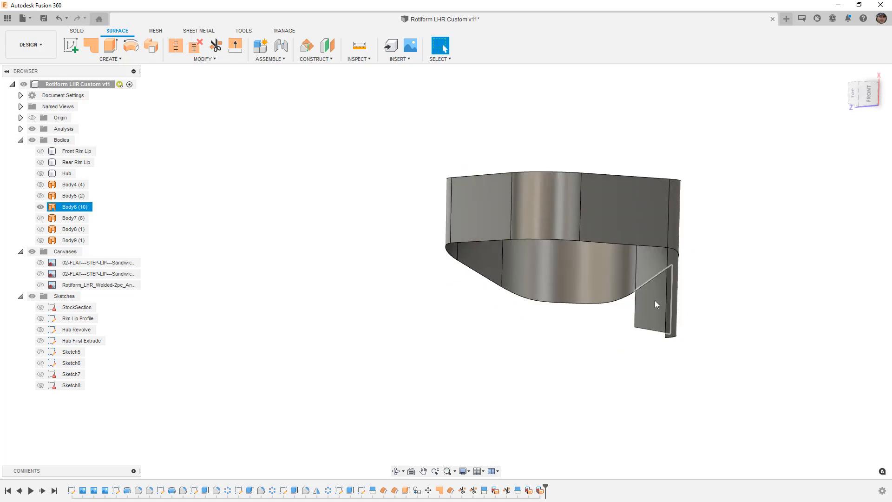
{"action": "left_click", "coordinate": [672, 298]}
{"action": "key", "text": "Delete"}
{"action": "scroll", "coordinate": [678, 325], "scroll_direction": "down", "scroll_amount": 2}
{"action": "middle_click_drag", "start_coordinate": [721, 341], "coordinate": [576, 339], "text": "shift"}
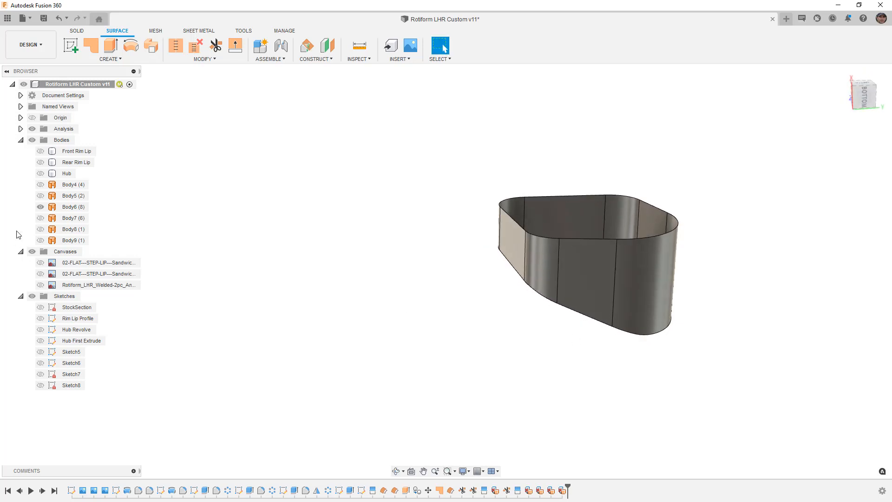
- Show Body7, Body8, Body9 and the Body5 bolt-hole surface together with the Body6 walls
{"action": "left_click", "coordinate": [40, 229]}
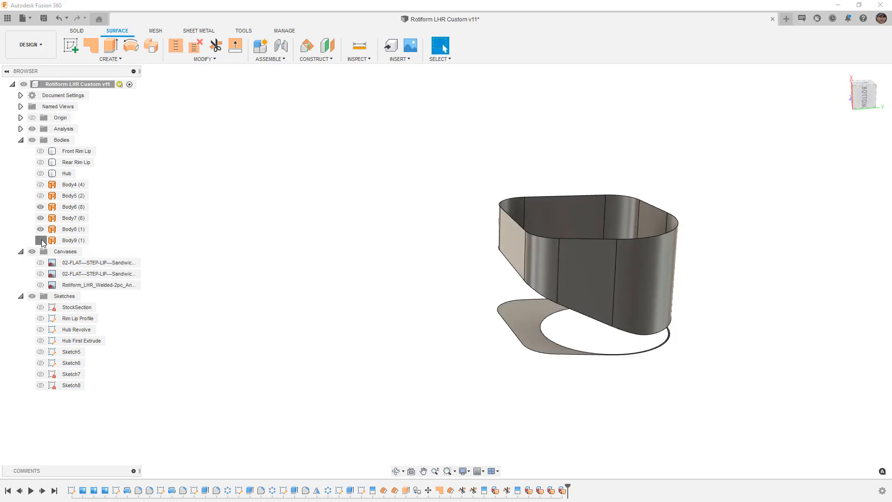
{"action": "left_click", "coordinate": [41, 240]}
{"action": "middle_click_drag", "start_coordinate": [312, 253], "coordinate": [209, 207], "text": "shift"}
{"action": "left_click", "coordinate": [40, 196]}
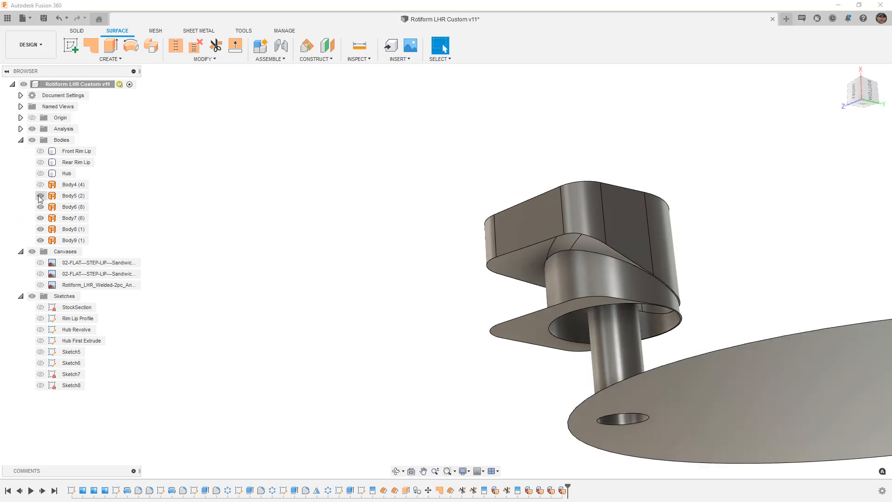
- Examine the open end of the Body9 cylinder, the Body8 patch and the bolt-hole surface from below
{"action": "left_click", "coordinate": [577, 330]}
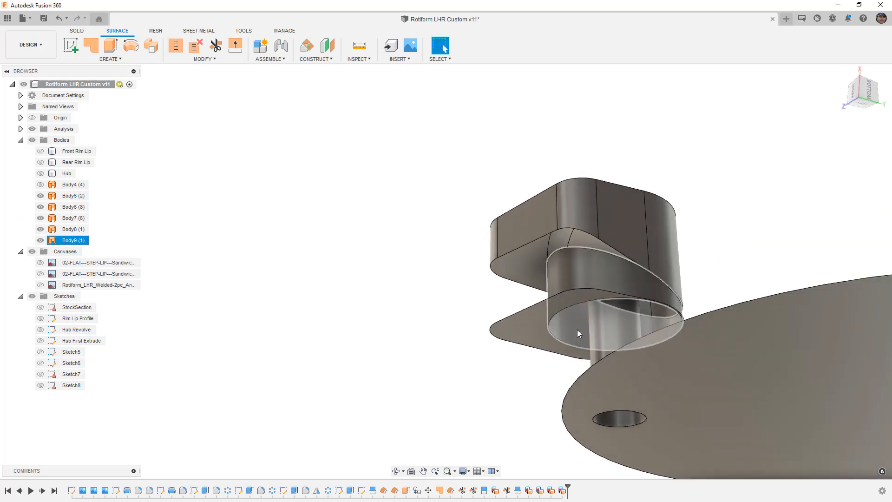
{"action": "scroll", "coordinate": [578, 328], "scroll_direction": "up", "scroll_amount": 3}
{"action": "scroll", "coordinate": [565, 313], "scroll_direction": "down", "scroll_amount": 2}
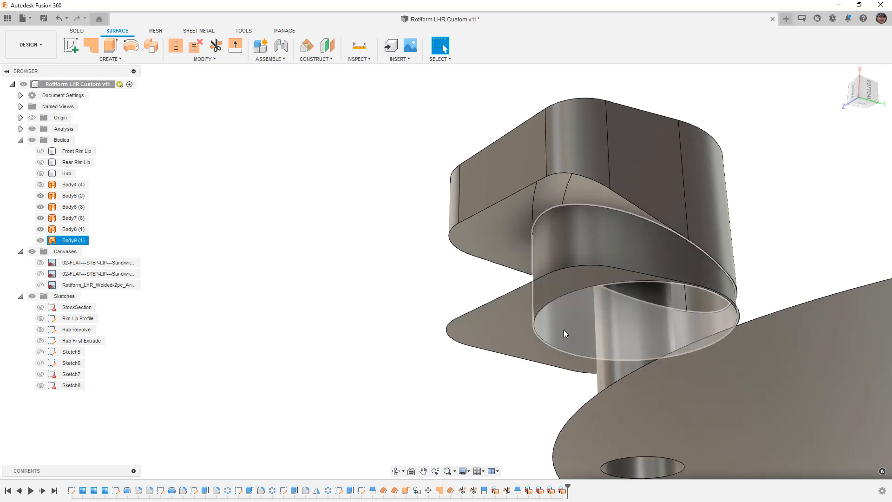
{"action": "scroll", "coordinate": [571, 337], "scroll_direction": "down", "scroll_amount": 1}
{"action": "middle_click_drag", "start_coordinate": [572, 337], "coordinate": [532, 344], "text": "shift"}
{"action": "left_click", "coordinate": [532, 344]}
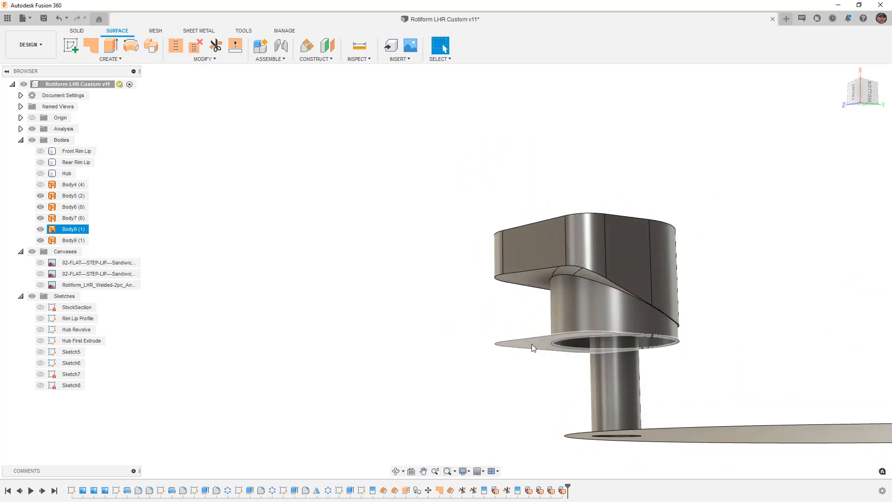
{"action": "scroll", "coordinate": [605, 349], "scroll_direction": "up", "scroll_amount": 2}
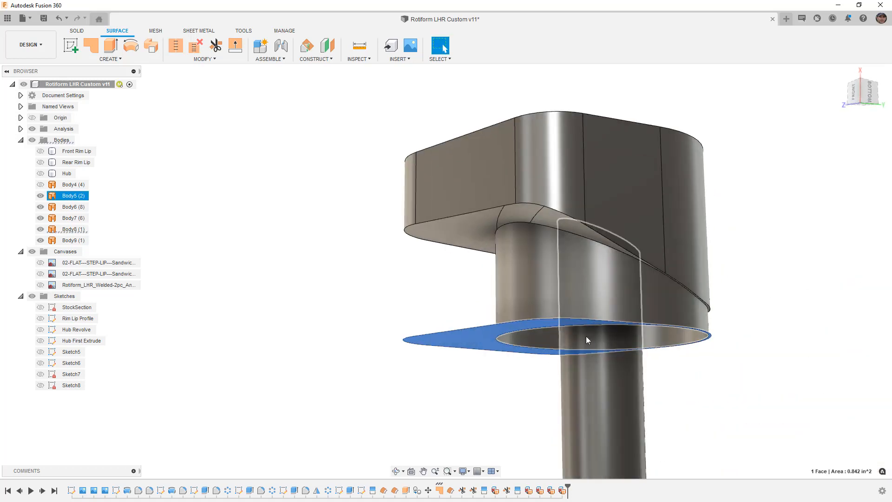
- Hide the Body8 patch while keeping the Body5 bolt-hole surface shown
{"action": "left_click", "coordinate": [40, 196]}
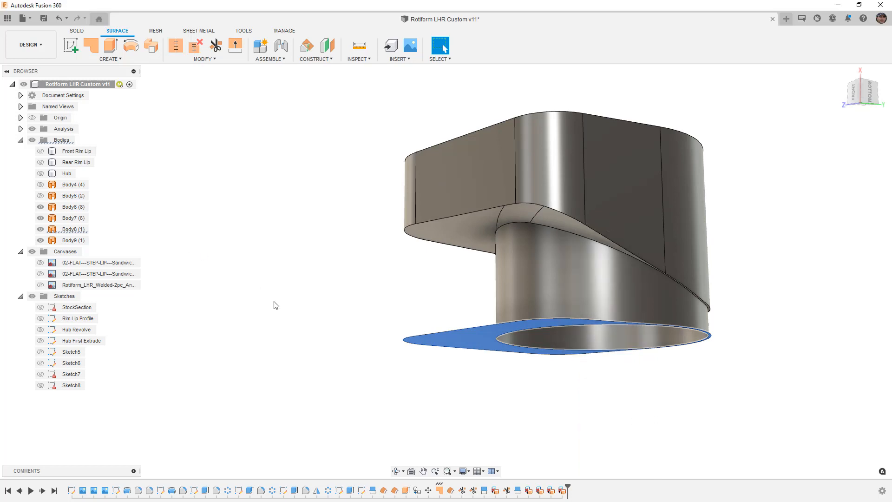
{"action": "left_click", "coordinate": [273, 303]}
{"action": "left_click", "coordinate": [40, 196]}
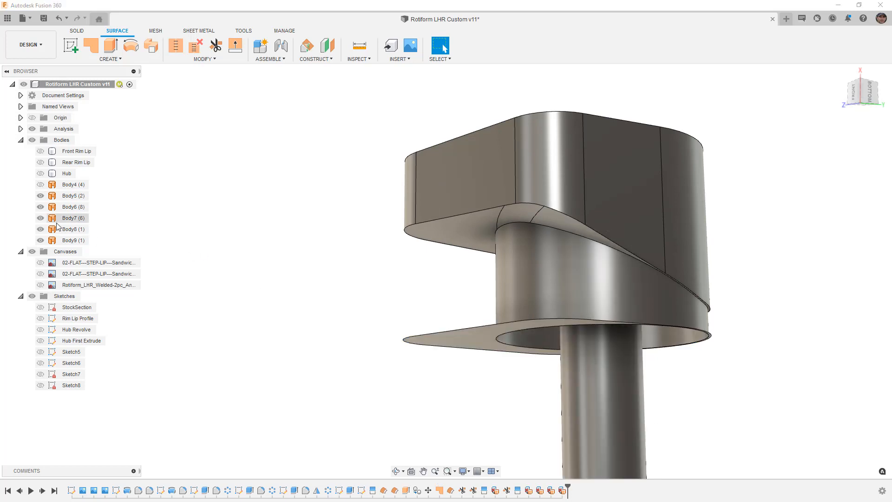
{"action": "left_click", "coordinate": [40, 229]}
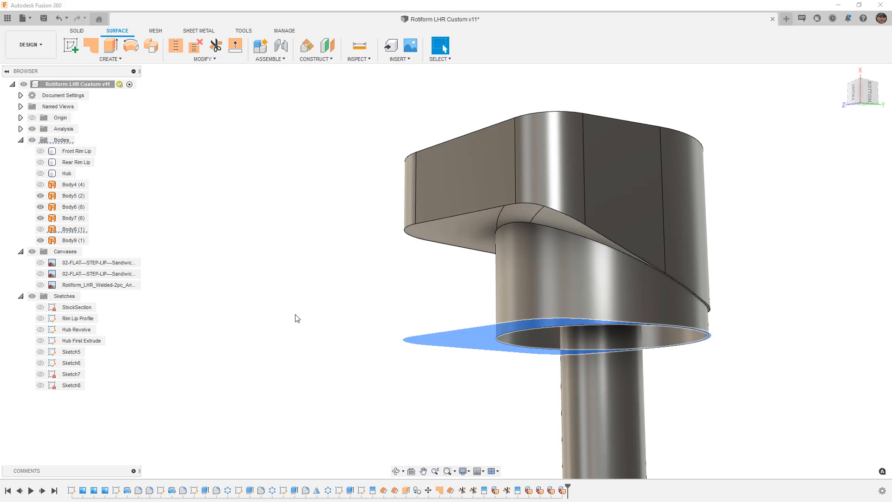
{"action": "scroll", "coordinate": [599, 368], "scroll_direction": "up", "scroll_amount": 4}
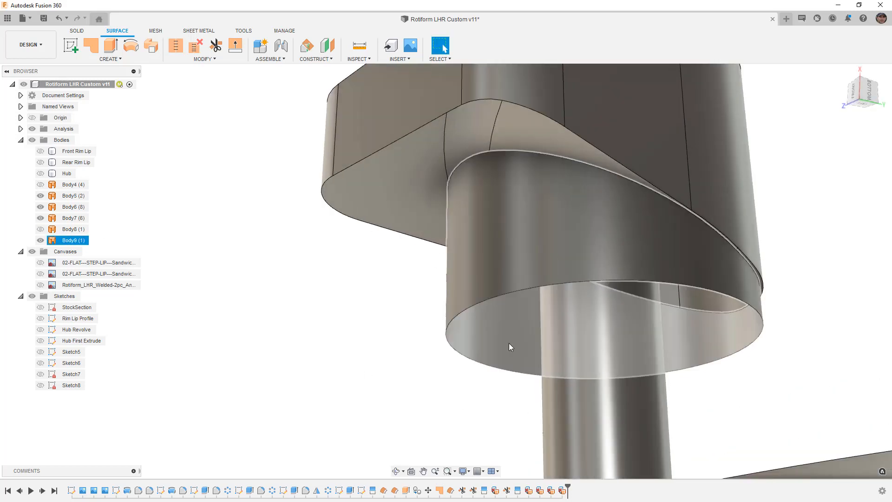
- Patch the open lower end of the Body9 cylinder around the bolt hole as a new surface body
{"action": "left_click", "coordinate": [92, 50]}
{"action": "left_click", "coordinate": [523, 293]}
{"action": "left_click", "coordinate": [838, 268]}
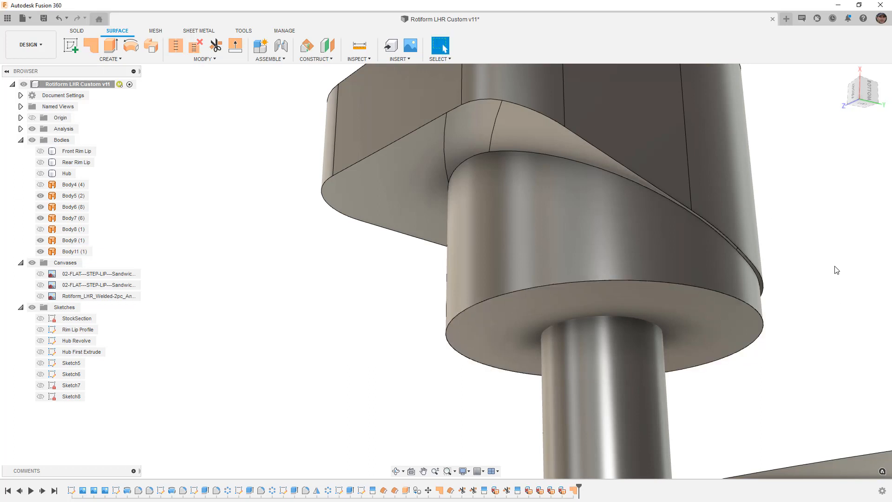
- Trim the circular end patch with the bolt-hole surface, removing the disc inside the hole
{"action": "left_click", "coordinate": [217, 49]}
{"action": "left_click", "coordinate": [608, 400]}
{"action": "middle_click_drag", "start_coordinate": [611, 342], "coordinate": [616, 288], "text": "shift"}
{"action": "left_click", "coordinate": [615, 285]}
{"action": "left_click", "coordinate": [838, 155]}
{"action": "scroll", "coordinate": [620, 246], "scroll_direction": "down", "scroll_amount": 5}
{"action": "middle_click_drag", "start_coordinate": [623, 247], "coordinate": [641, 296], "text": "shift"}
- Trim the bolt-hole surface with the ring-shaped patch, removing the tube section that extends into the pocket
{"action": "left_click", "coordinate": [598, 208]}
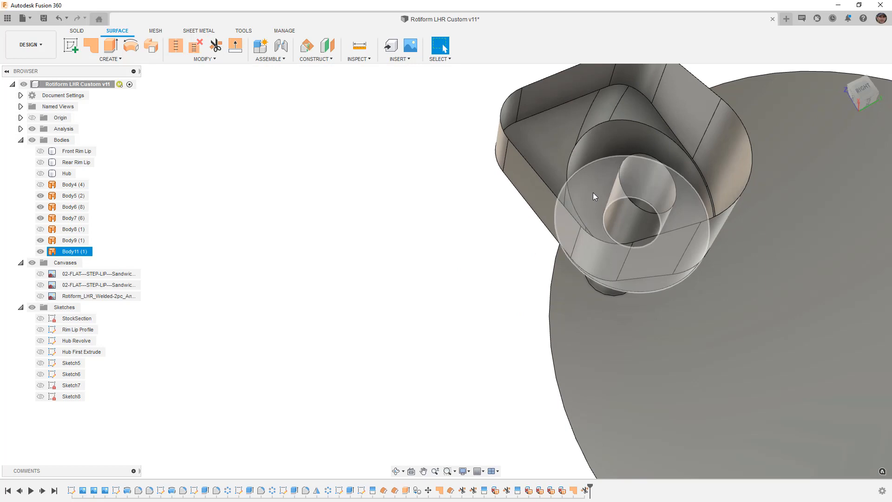
{"action": "left_click", "coordinate": [590, 202]}
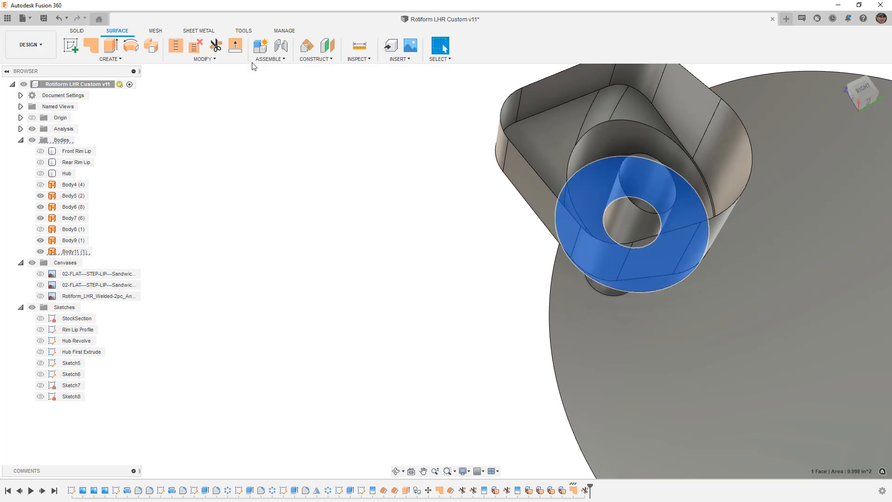
{"action": "left_click", "coordinate": [216, 45]}
{"action": "left_click", "coordinate": [638, 216]}
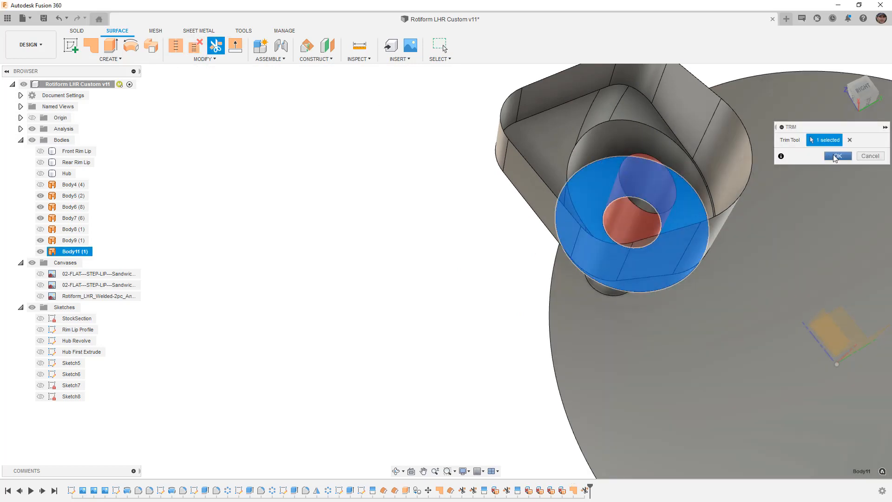
{"action": "left_click", "coordinate": [838, 156]}
{"action": "middle_click_drag", "start_coordinate": [665, 185], "coordinate": [633, 190], "text": "shift"}
{"action": "left_click", "coordinate": [633, 188]}
{"action": "scroll", "coordinate": [633, 186], "scroll_direction": "up", "scroll_amount": 3}
{"action": "scroll", "coordinate": [632, 183], "scroll_direction": "up", "scroll_amount": 2}
{"action": "left_click", "coordinate": [412, 163]}
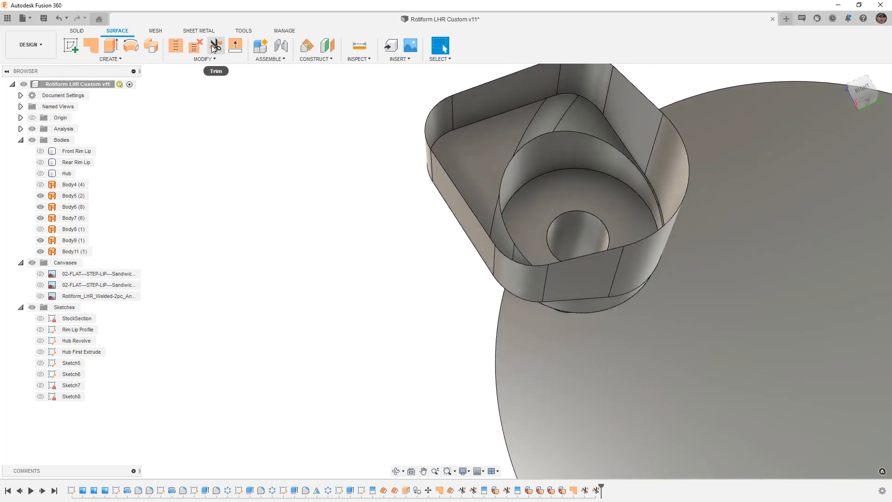
- Stitch the Body5, Body6, Body7, Body9 and Body11 surfaces into a new body with a 0.004 in tolerance
{"action": "left_click", "coordinate": [176, 45]}
{"action": "left_click", "coordinate": [509, 127]}
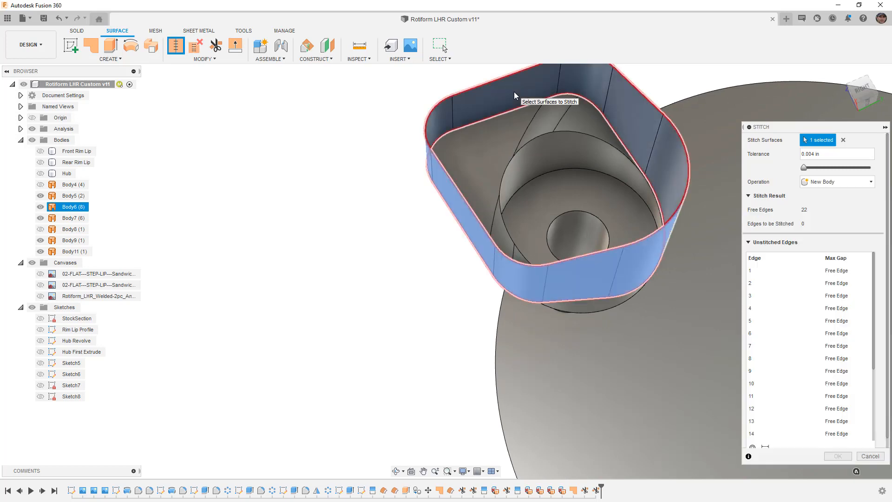
{"action": "left_click", "coordinate": [520, 136]}
{"action": "left_click", "coordinate": [556, 172]}
{"action": "left_click", "coordinate": [568, 198]}
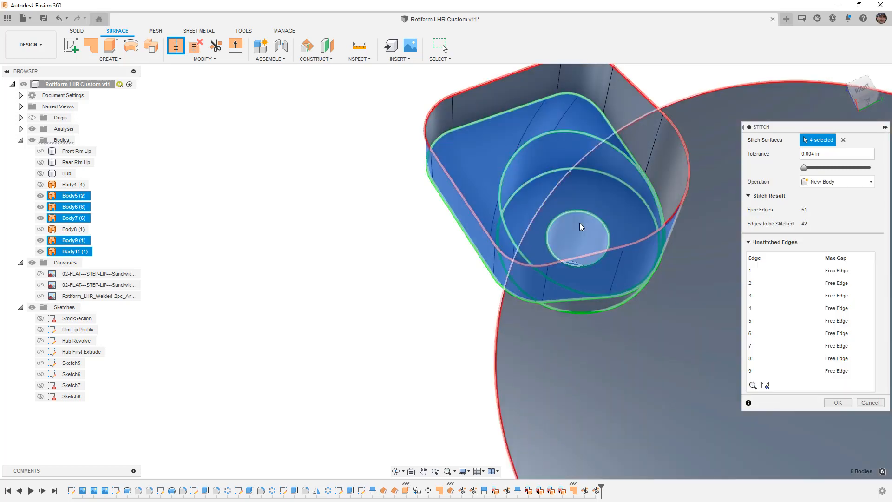
{"action": "left_click", "coordinate": [580, 222]}
{"action": "scroll", "coordinate": [577, 224], "scroll_direction": "down", "scroll_amount": 2}
{"action": "middle_click_drag", "start_coordinate": [576, 225], "coordinate": [674, 325], "text": "shift"}
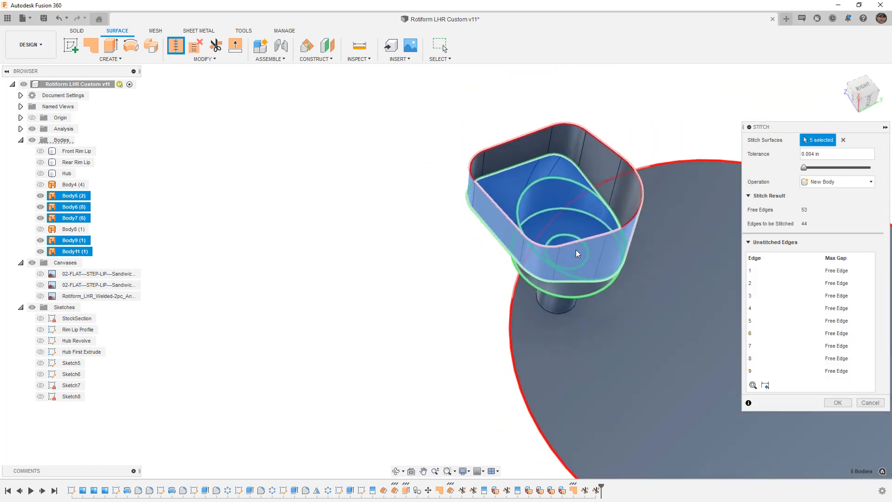
{"action": "left_click", "coordinate": [843, 403]}
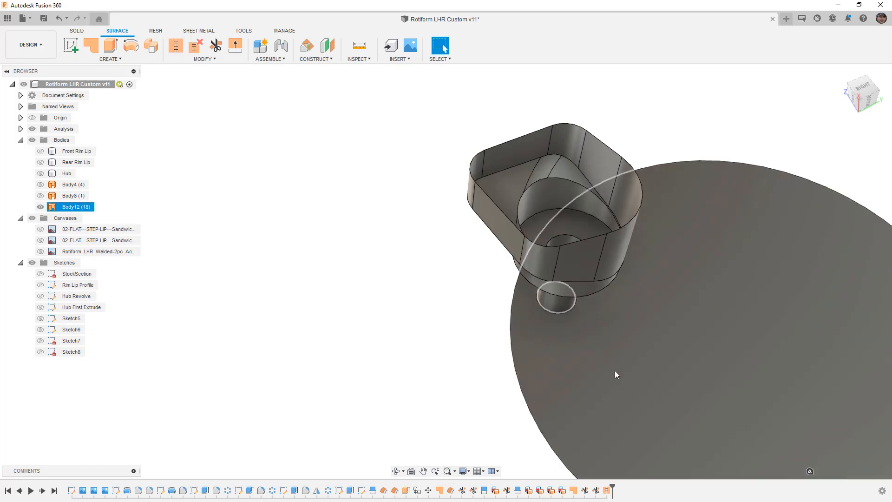
- Delete the large circular disc face from the stitched pocket body
{"action": "left_click", "coordinate": [615, 370]}
{"action": "left_click", "coordinate": [41, 207]}
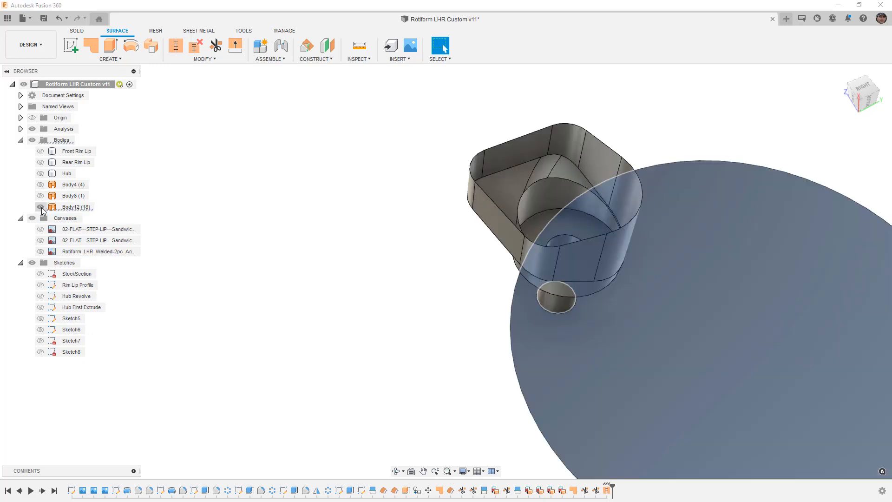
{"action": "middle_click_drag", "start_coordinate": [424, 325], "coordinate": [400, 301], "text": "shift"}
{"action": "left_click", "coordinate": [538, 308]}
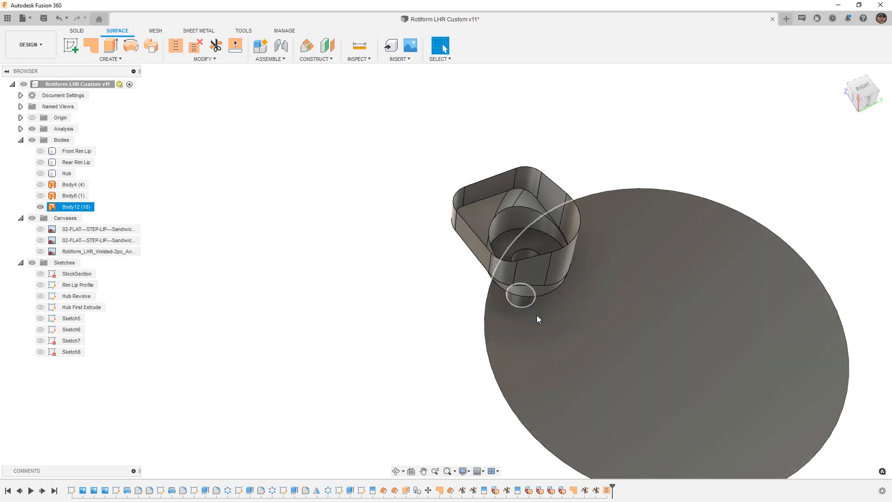
{"action": "scroll", "coordinate": [539, 312], "scroll_direction": "up", "scroll_amount": 1}
{"action": "left_click", "coordinate": [613, 284]}
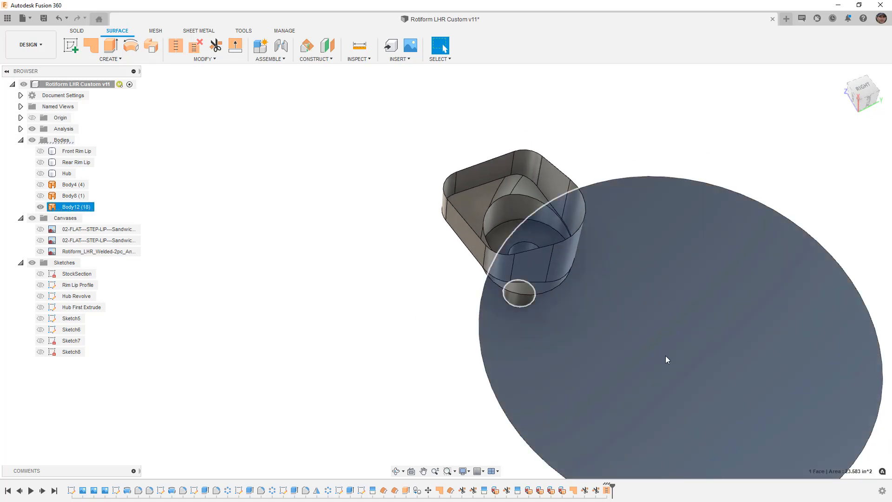
{"action": "key", "text": "Delete"}
{"action": "middle_click_drag", "start_coordinate": [585, 302], "coordinate": [569, 245], "text": "shift"}
{"action": "scroll", "coordinate": [546, 205], "scroll_direction": "up", "scroll_amount": 2}
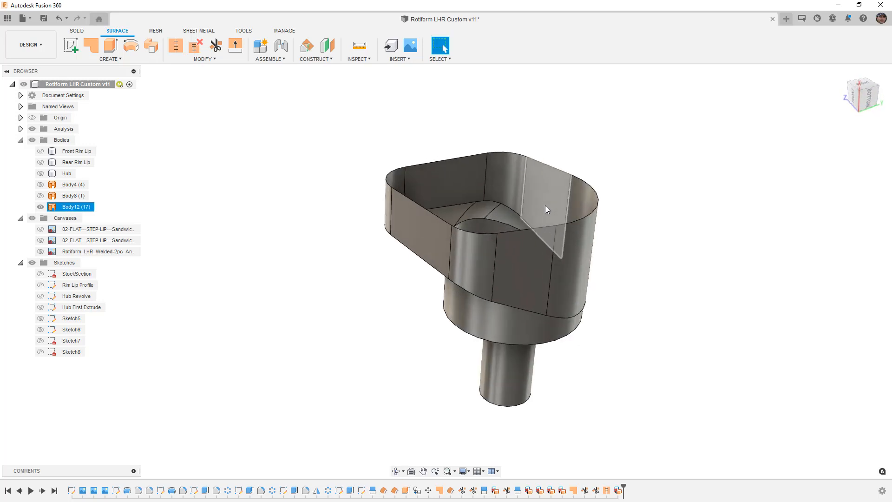
- Check what the hidden Body8 and Body4 surfaces contain, and delete both leftover bodies
{"action": "left_click", "coordinate": [41, 196]}
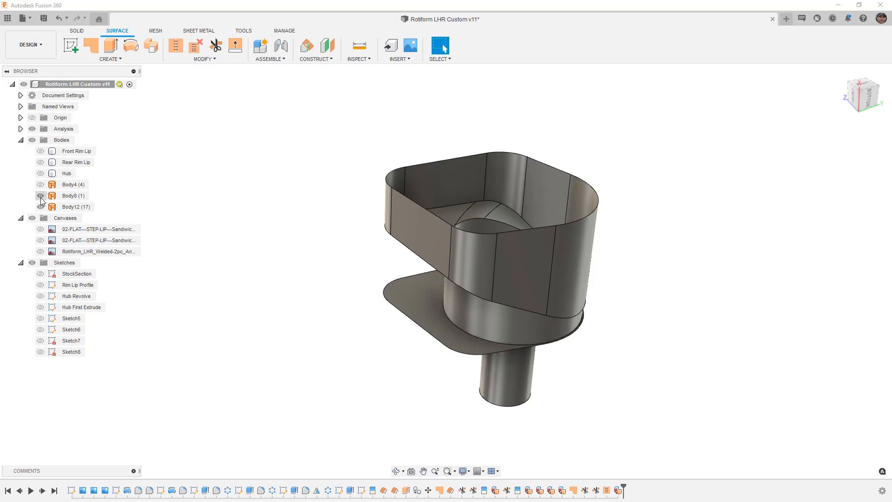
{"action": "left_click", "coordinate": [41, 197]}
{"action": "left_click", "coordinate": [41, 184]}
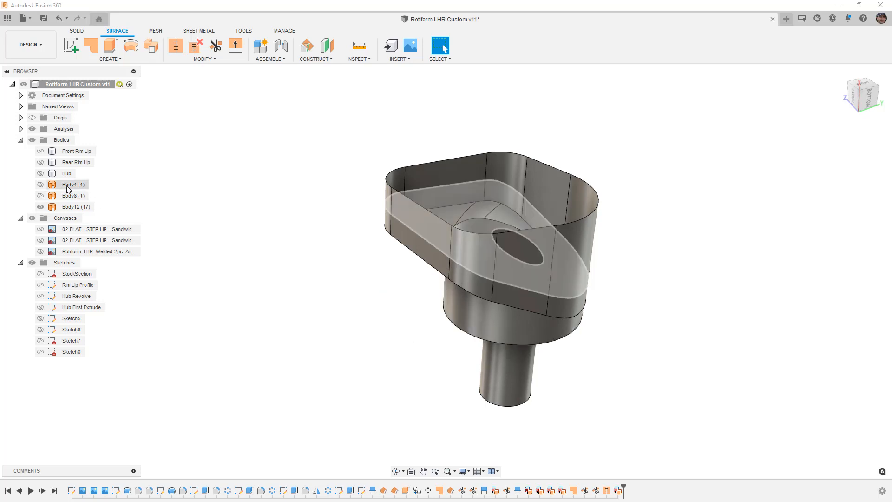
{"action": "left_click", "coordinate": [40, 185]}
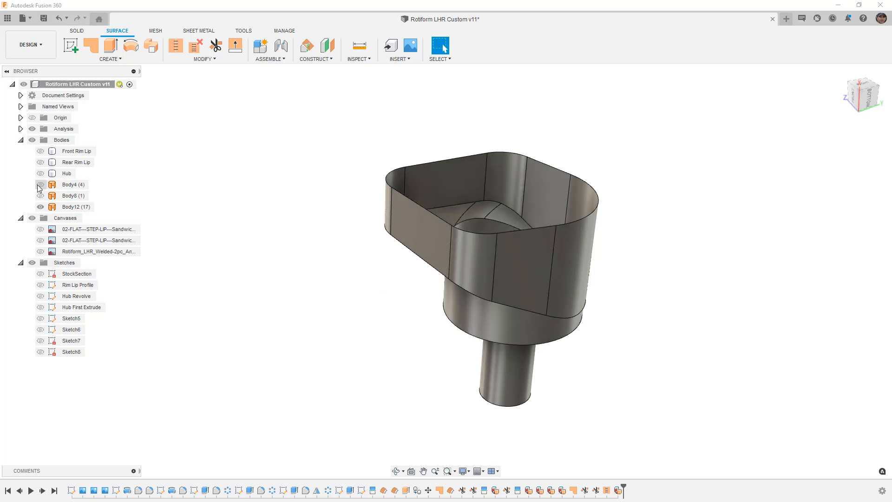
{"action": "left_click", "coordinate": [71, 185]}
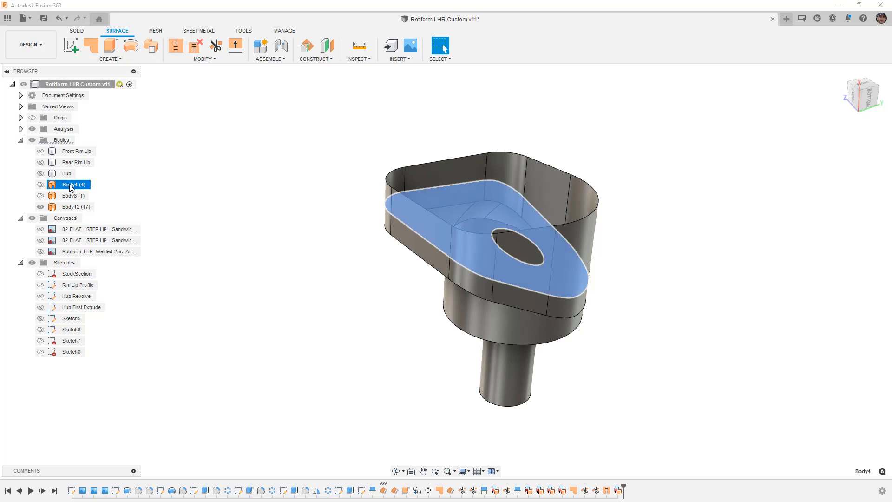
{"action": "left_click", "coordinate": [70, 196], "text": "ctrl"}
{"action": "right_click", "coordinate": [72, 197]}
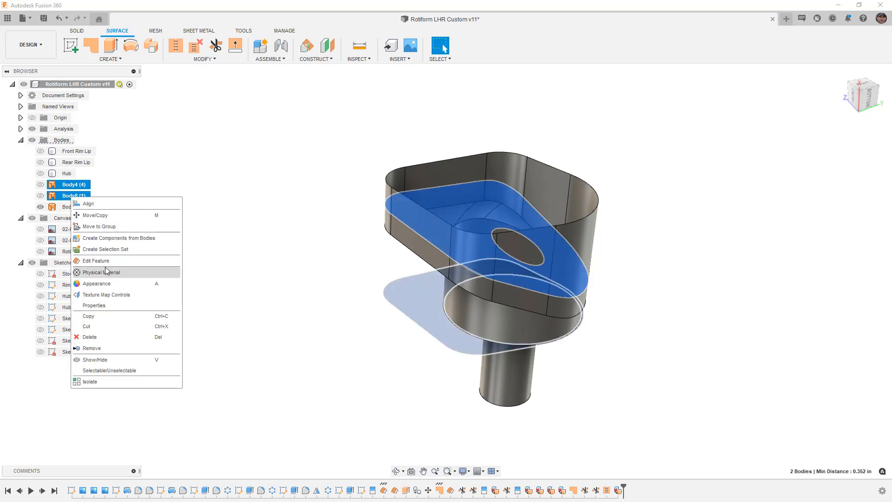
{"action": "left_click", "coordinate": [113, 337]}
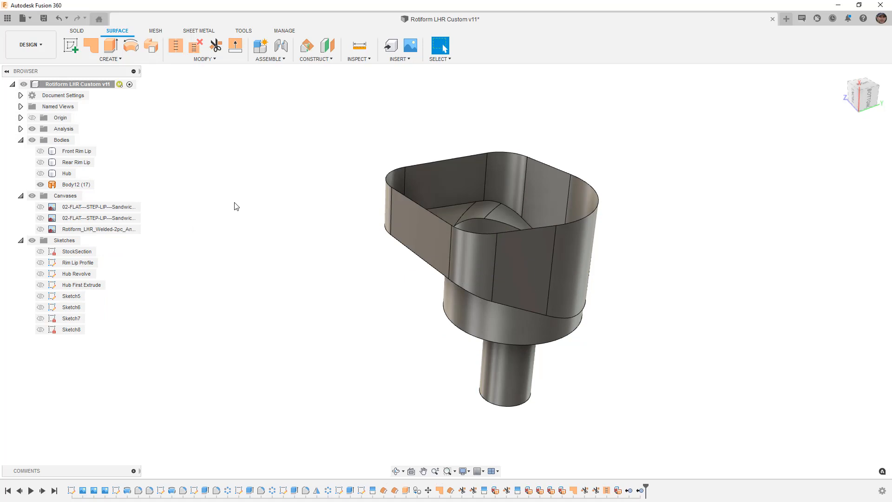
- Patch the open rim of the pocket walls as a new surface body
{"action": "left_click", "coordinate": [92, 47]}
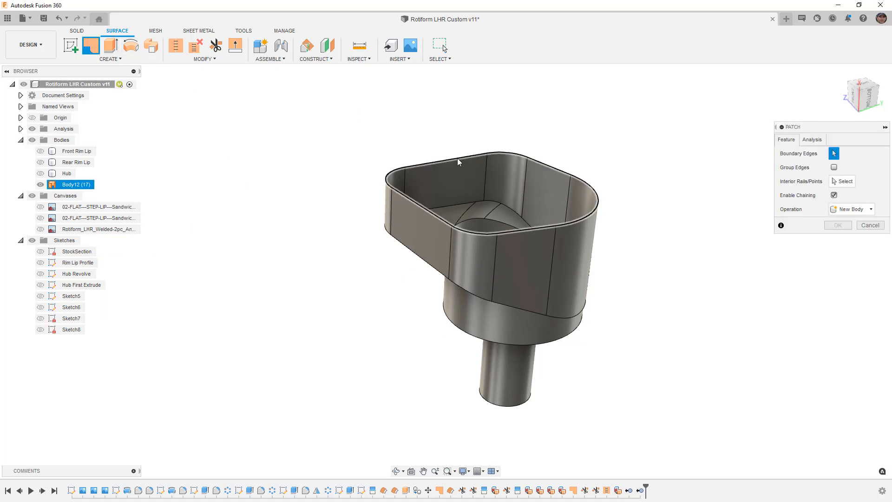
{"action": "left_click", "coordinate": [457, 162]}
{"action": "left_click", "coordinate": [838, 278]}
- Patch the open circular end of the bolt-hole tube as a new surface body
{"action": "middle_click_drag", "start_coordinate": [719, 358], "coordinate": [726, 306], "text": "shift"}
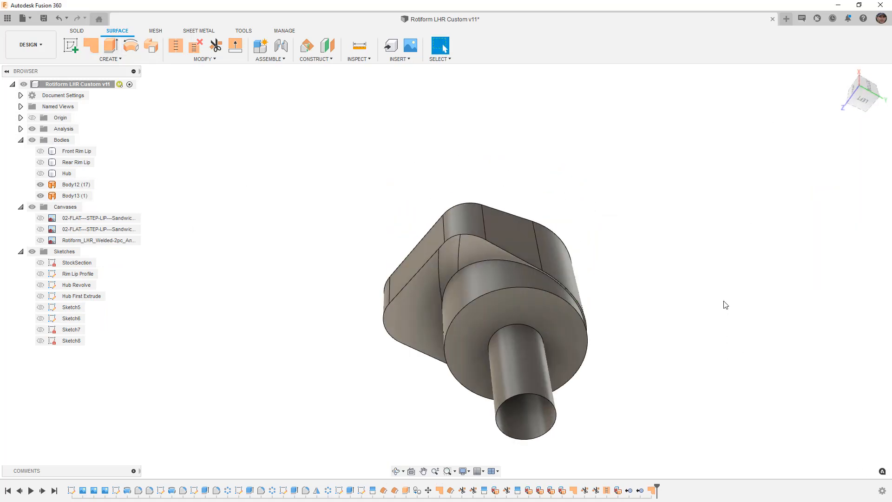
{"action": "right_click", "coordinate": [726, 306]}
{"action": "left_click", "coordinate": [724, 274]}
{"action": "left_click", "coordinate": [549, 404]}
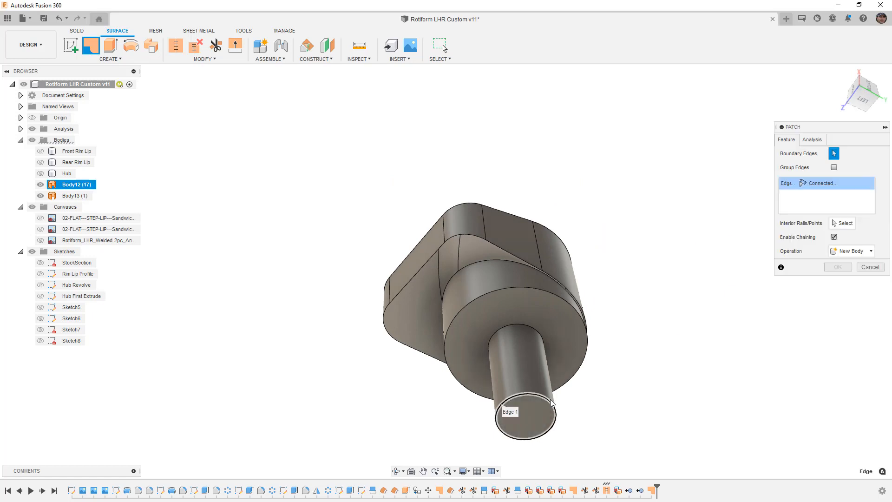
{"action": "left_click", "coordinate": [838, 269]}
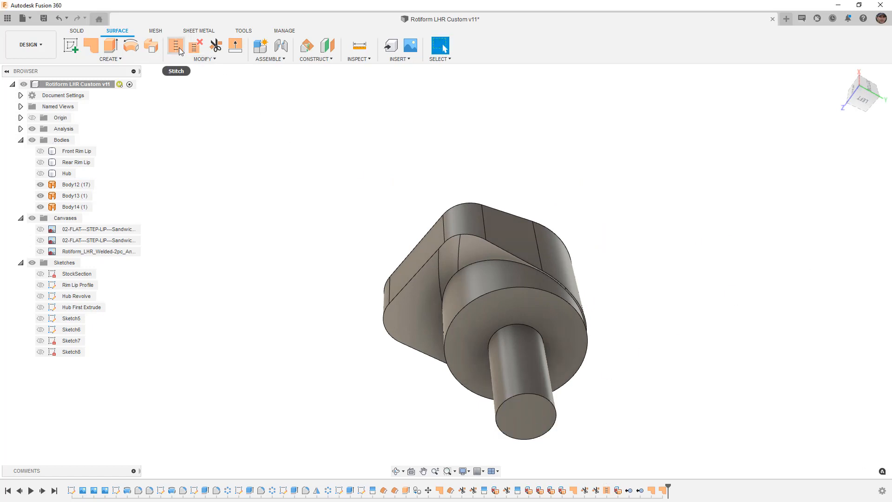
- Stitch the pocket surface and its two end patches into a closed solid with a 0.004 in tolerance
{"action": "left_click", "coordinate": [175, 45]}
{"action": "left_click", "coordinate": [451, 304]}
{"action": "left_click", "coordinate": [515, 418]}
{"action": "middle_click_drag", "start_coordinate": [542, 222], "coordinate": [511, 302], "text": "shift"}
{"action": "left_click", "coordinate": [498, 205]}
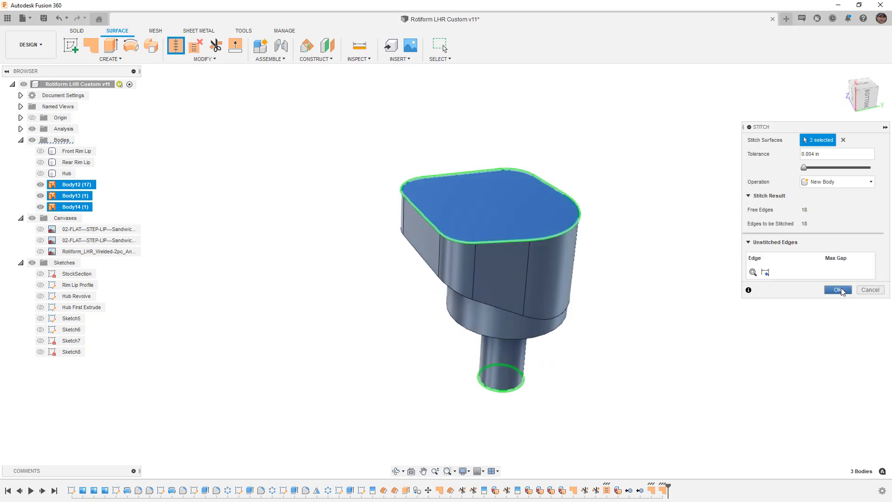
{"action": "left_click", "coordinate": [838, 289]}
- Show the Hub body together with the stitched pocket solid
{"action": "left_click", "coordinate": [72, 186]}
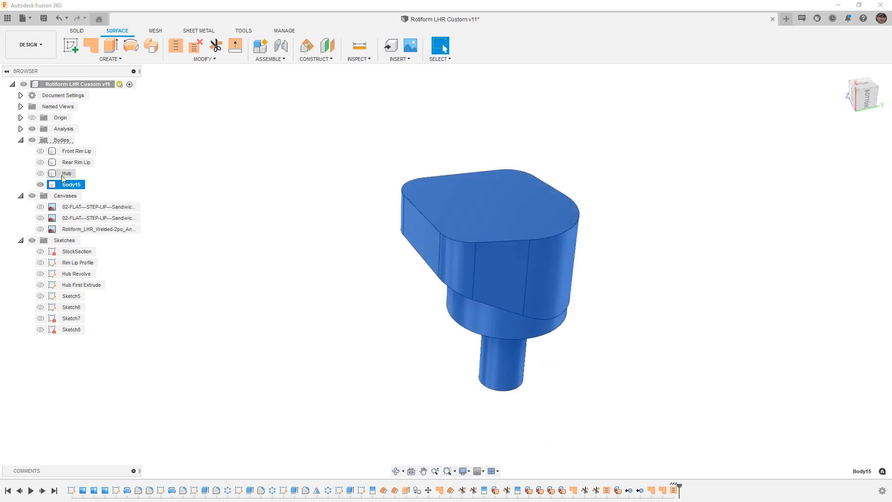
{"action": "left_click", "coordinate": [40, 174]}
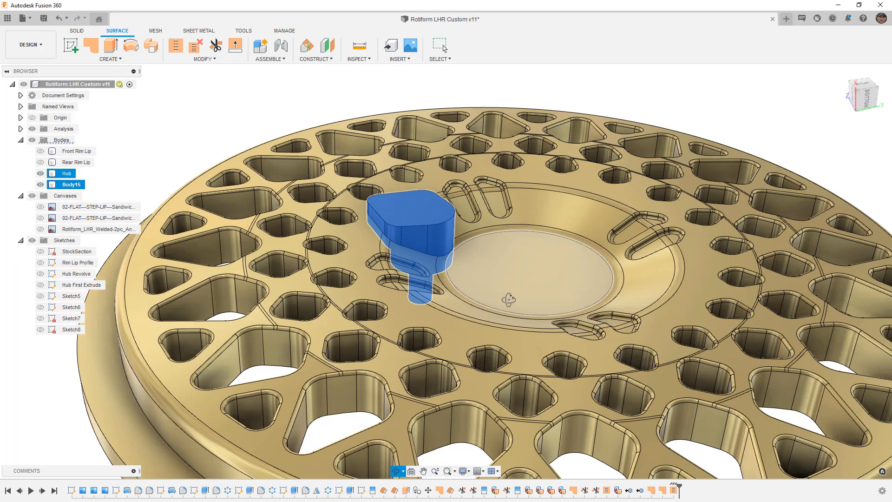
{"action": "middle_click_drag", "start_coordinate": [510, 299], "coordinate": [507, 317], "text": "shift"}
{"action": "scroll", "coordinate": [483, 315], "scroll_direction": "down", "scroll_amount": 3}
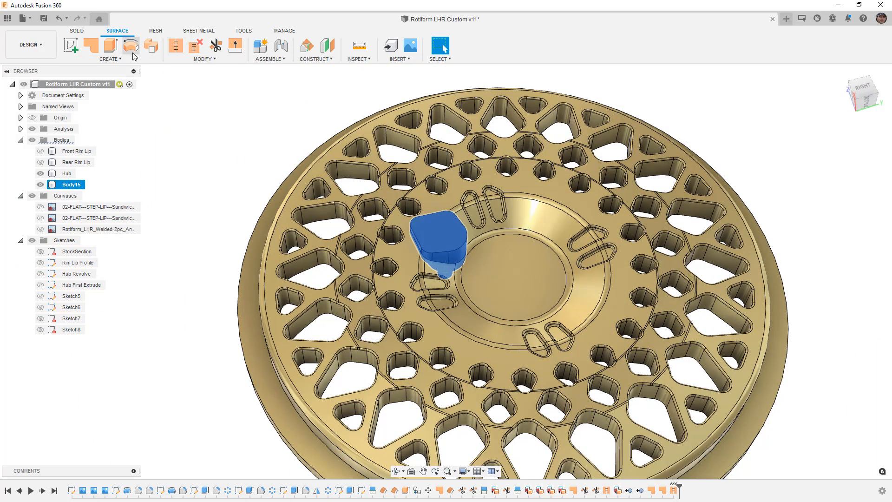
- Create a full circular pattern of the Body15 pocket solid around the hub's outer circular edge with quantity 4
{"action": "left_click", "coordinate": [77, 31]}
{"action": "left_click", "coordinate": [121, 59]}
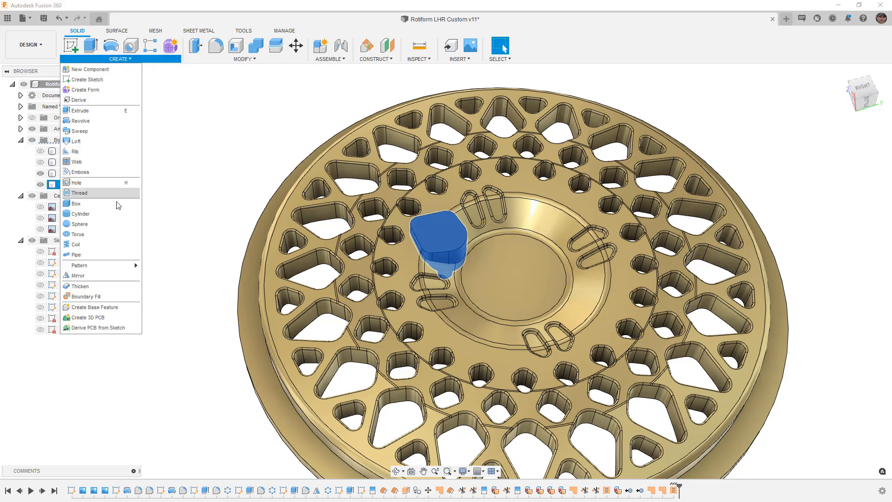
{"action": "mouse_move", "coordinate": [121, 263]}
{"action": "left_click", "coordinate": [160, 274]}
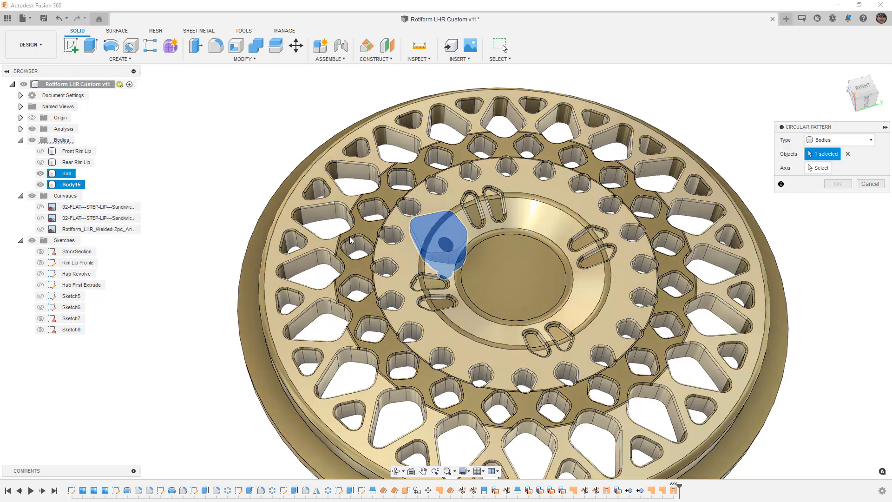
{"action": "left_click", "coordinate": [821, 167]}
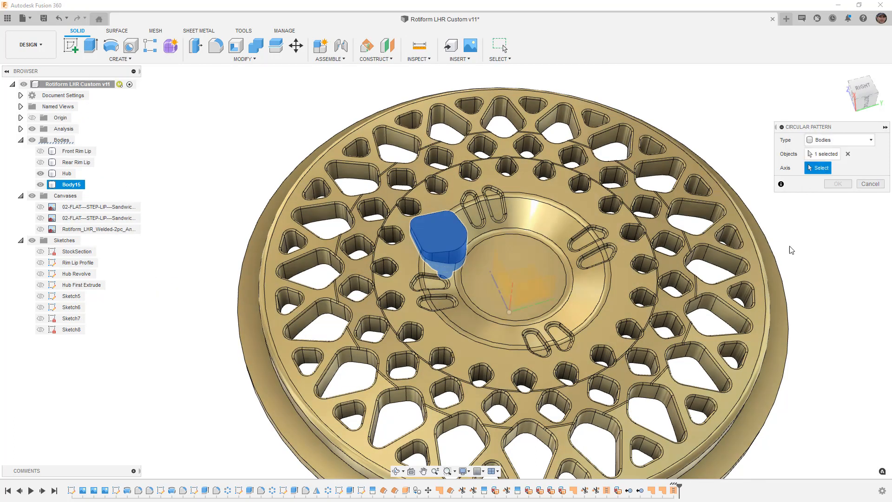
{"action": "left_click", "coordinate": [778, 274]}
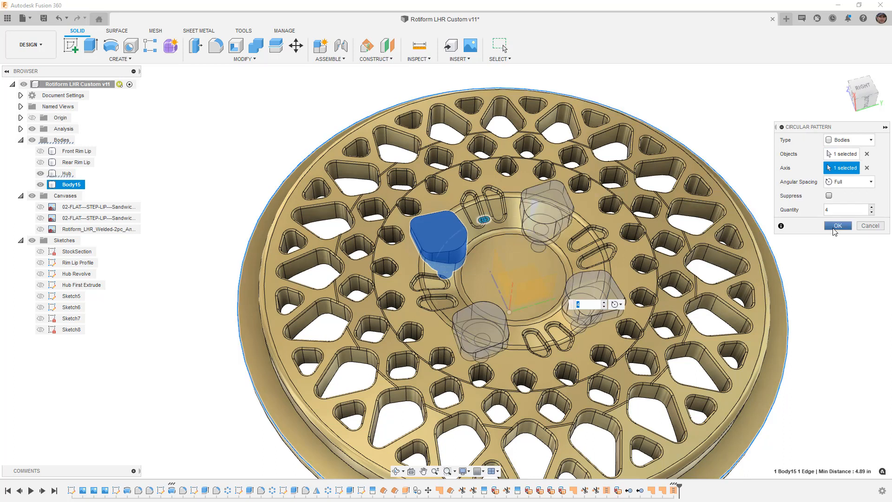
{"action": "left_click", "coordinate": [837, 225]}
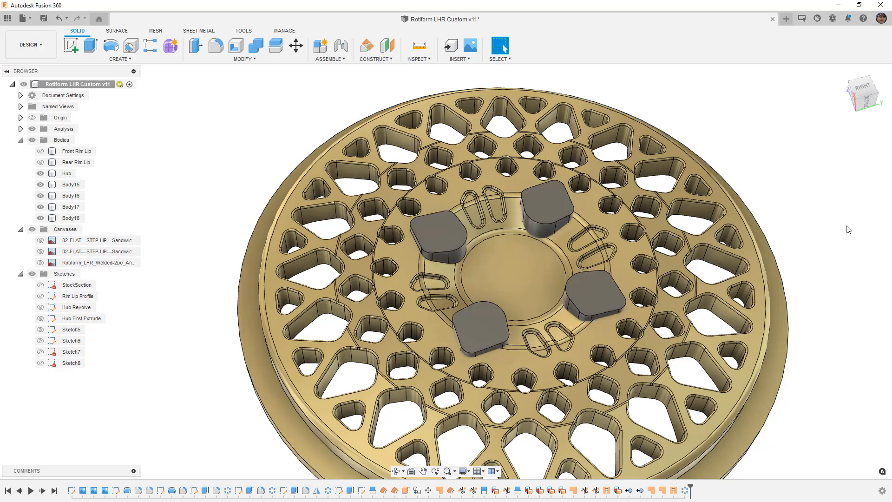
- Cut the four patterned pocket solids out of the Hub body with Combine, without keeping the tool bodies
{"action": "left_click", "coordinate": [256, 46]}
{"action": "left_click", "coordinate": [849, 167]}
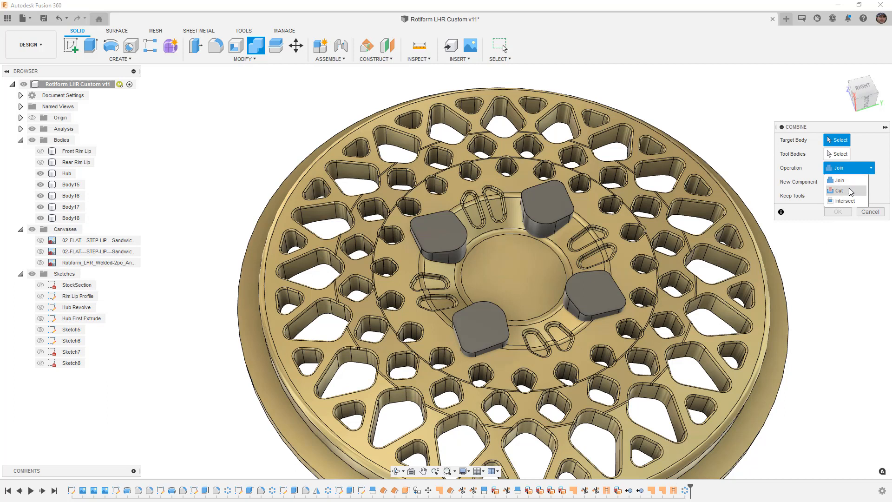
{"action": "left_click", "coordinate": [852, 191]}
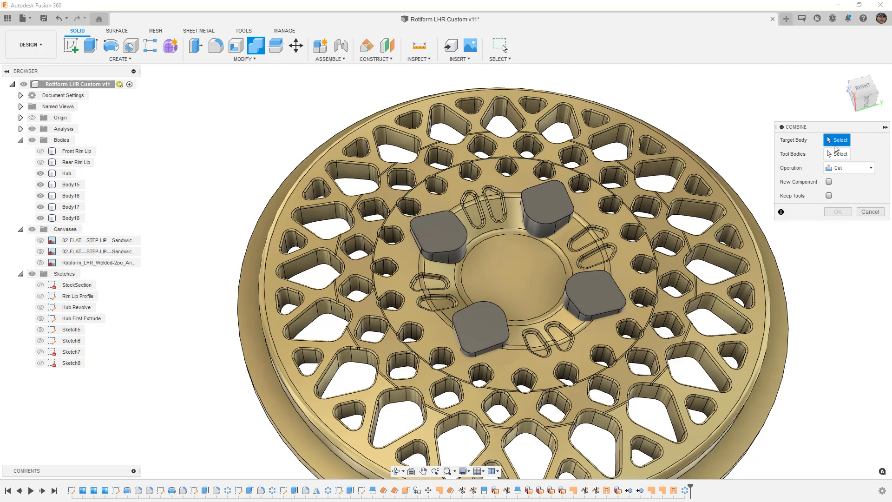
{"action": "left_click", "coordinate": [627, 192]}
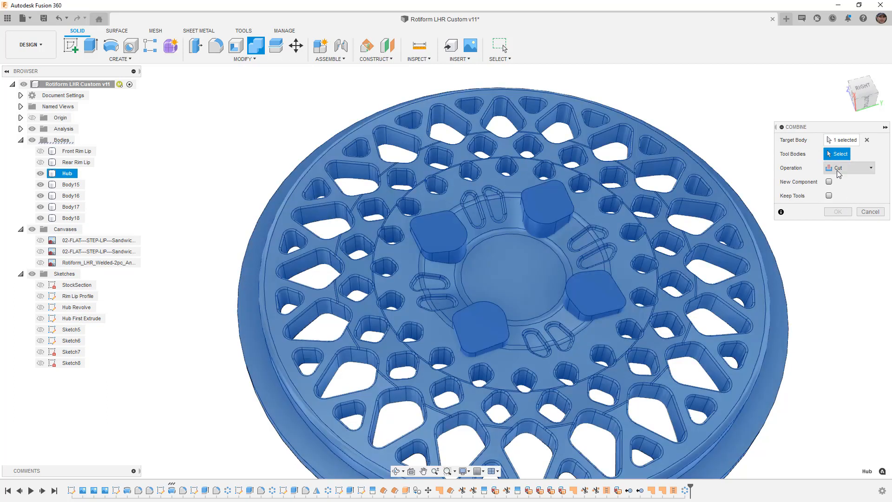
{"action": "left_click", "coordinate": [442, 234]}
{"action": "left_click", "coordinate": [546, 209]}
{"action": "left_click", "coordinate": [590, 295]}
{"action": "left_click", "coordinate": [480, 325]}
{"action": "left_click", "coordinate": [838, 212]}
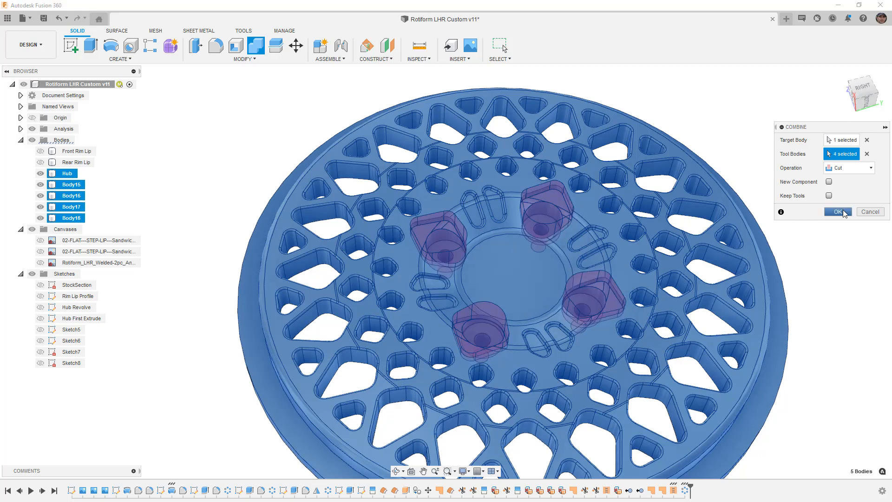
- Set up a 0.05 in fillet on the upper outline edges of all four bolt-hole pockets
{"action": "mouse_move", "coordinate": [814, 228]}
{"action": "middle_mouse_down", "text": "shift"}
{"action": "mouse_move", "coordinate": [807, 222]}
{"action": "mouse_move", "coordinate": [817, 258]}
{"action": "mouse_move", "coordinate": [807, 219]}
{"action": "middle_mouse_up", "text": "shift"}
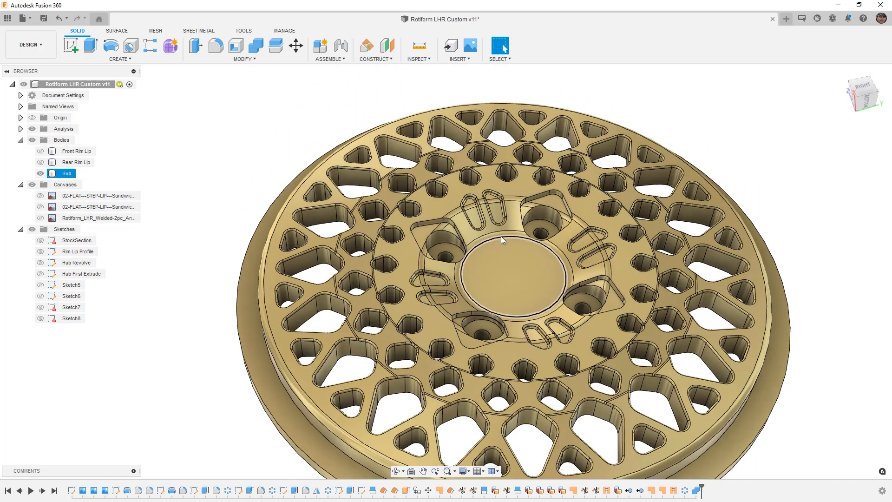
{"action": "scroll", "coordinate": [435, 241], "scroll_direction": "up", "scroll_amount": 3}
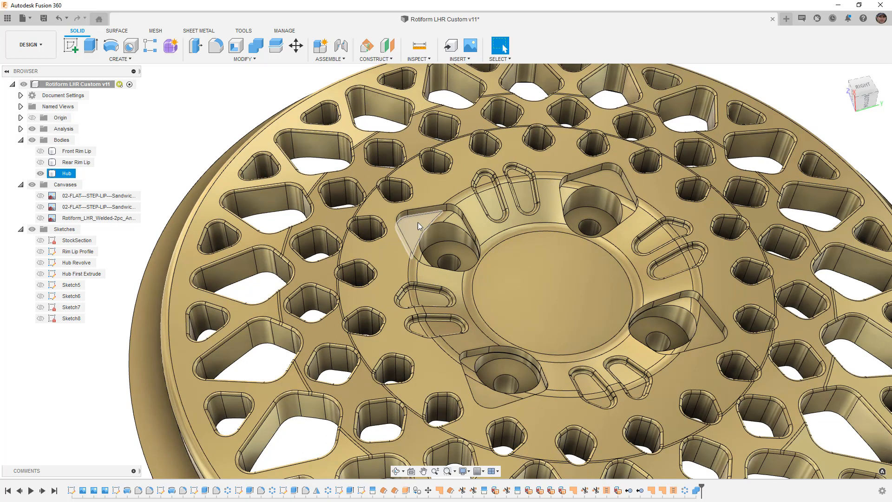
{"action": "scroll", "coordinate": [444, 221], "scroll_direction": "up", "scroll_amount": 2}
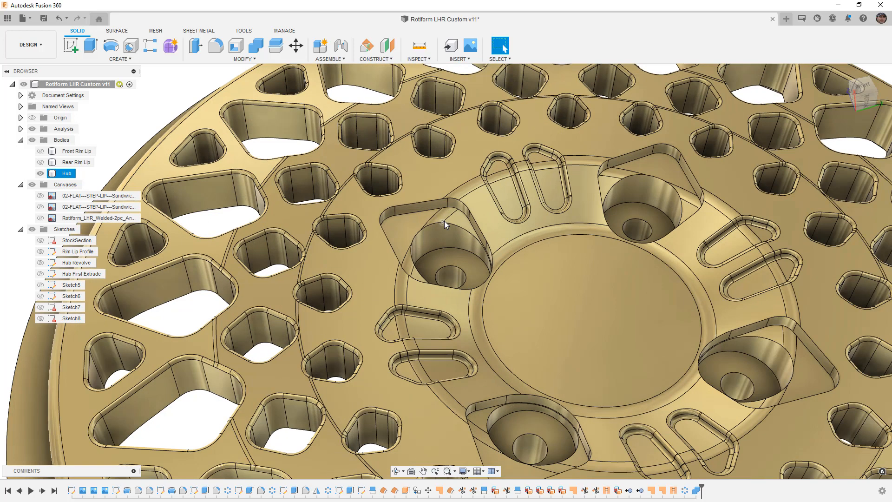
{"action": "key", "text": "f"}
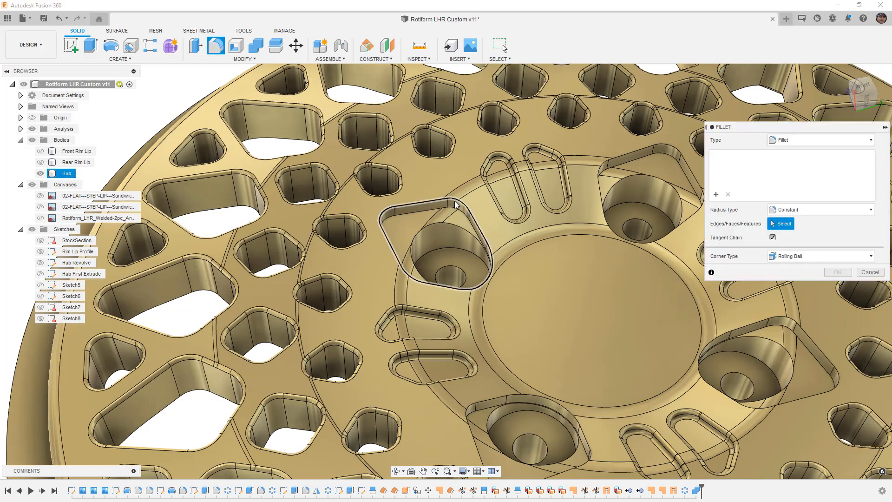
{"action": "left_click", "coordinate": [457, 205]}
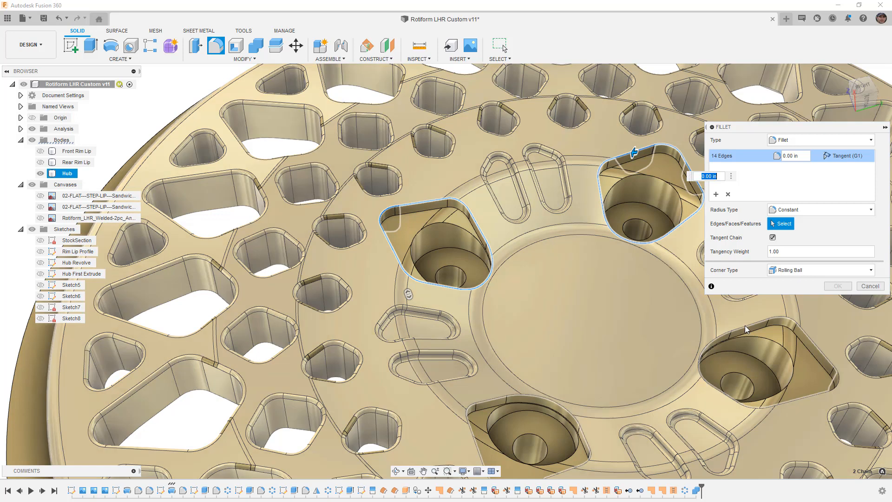
{"action": "left_click", "coordinate": [746, 329]}
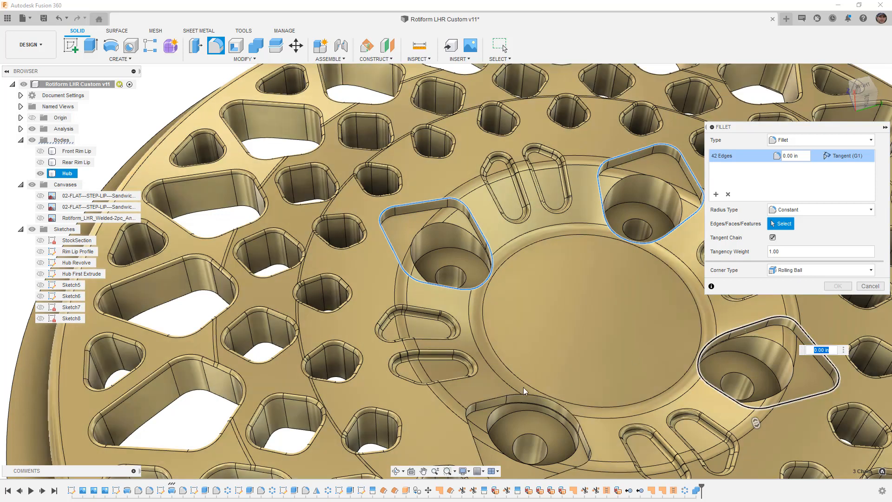
{"action": "key", "text": "BackSpace"}
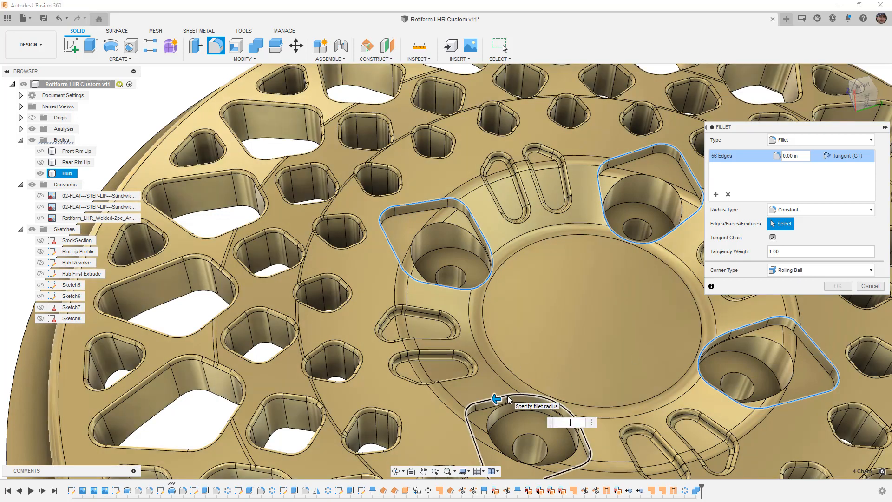
{"action": "key", "text": "Return"}
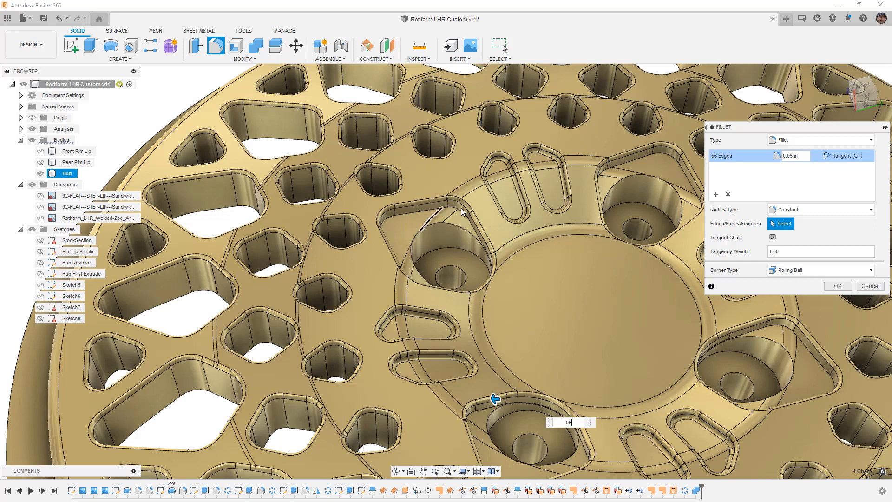
- Try to add the upper edge of one pocket's large bore to the 0.05 in fillet
{"action": "left_click", "coordinate": [489, 234]}
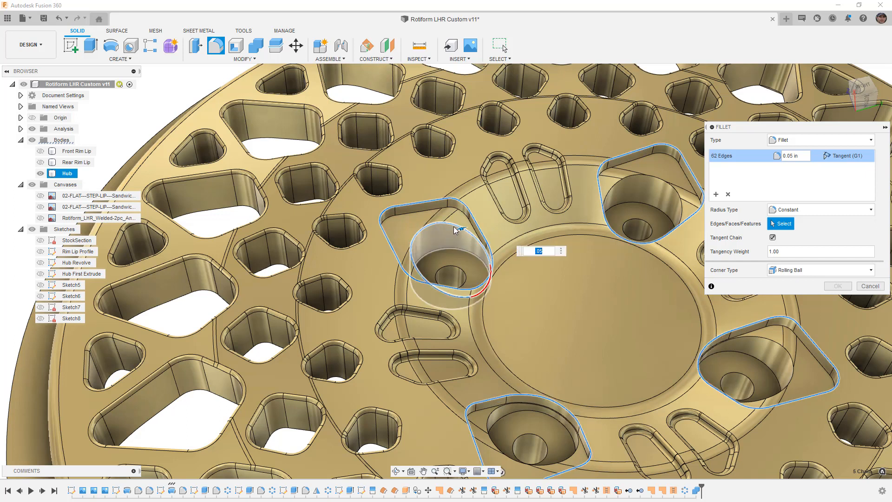
{"action": "scroll", "coordinate": [491, 267], "scroll_direction": "up", "scroll_amount": 5}
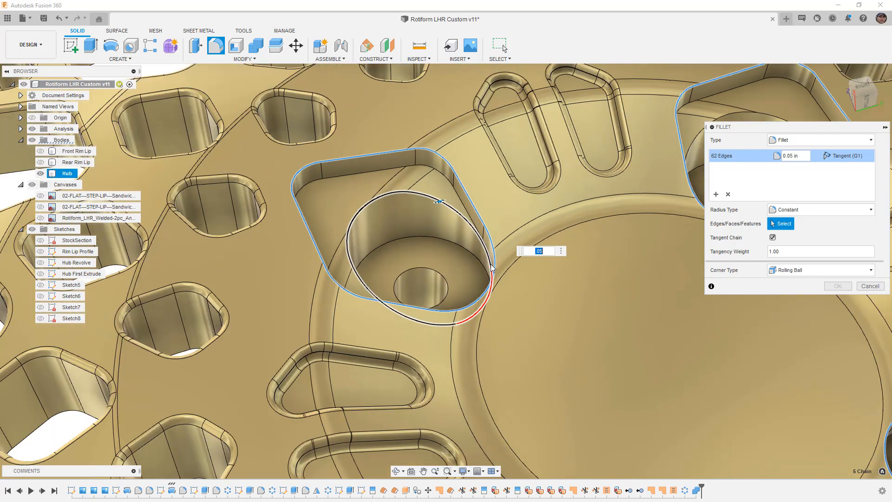
{"action": "left_click", "coordinate": [440, 198]}
{"action": "middle_click_drag", "start_coordinate": [440, 197], "coordinate": [502, 265], "text": "shift"}
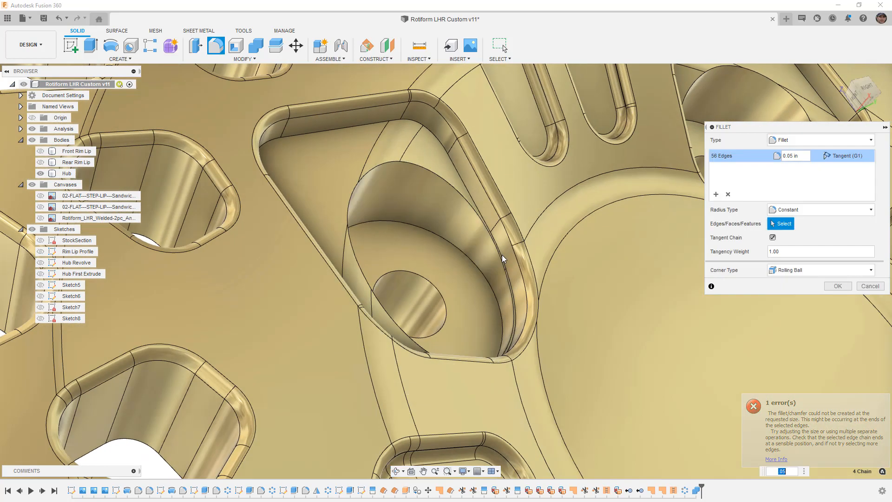
- Apply the 0.05 in fillet to the outlines of the four bolt-hole pockets
{"action": "scroll", "coordinate": [486, 268], "scroll_direction": "down", "scroll_amount": 10}
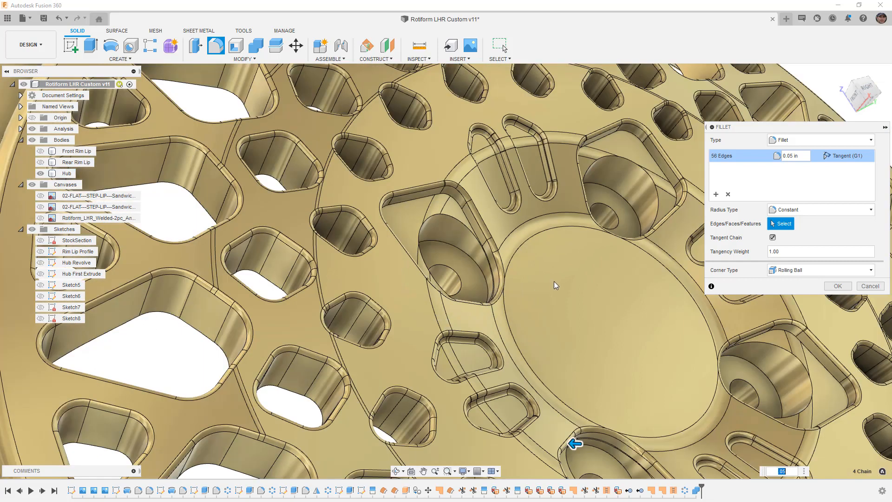
{"action": "middle_click_drag", "start_coordinate": [576, 442], "coordinate": [565, 442], "text": "shift"}
{"action": "middle_click_drag", "start_coordinate": [547, 279], "coordinate": [570, 249], "text": "shift"}
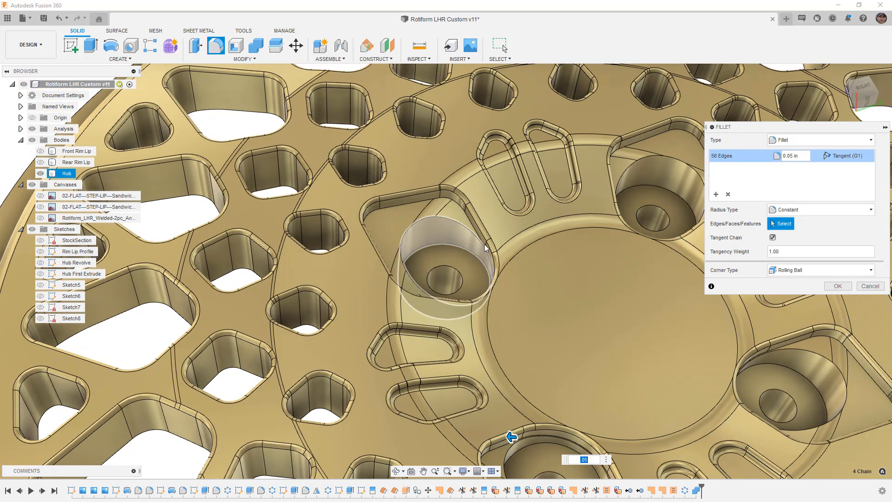
{"action": "key", "text": "Return"}
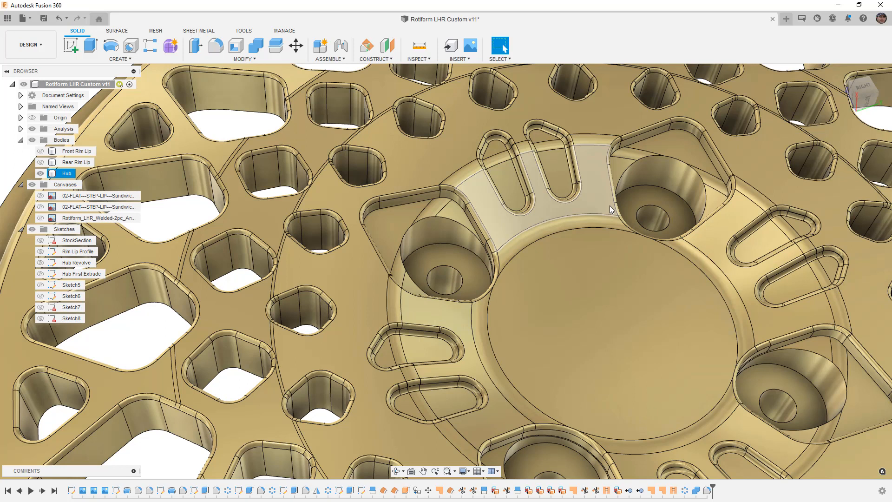
- Fillet the upper edges of the large bores in all four bolt-hole pockets with a 0.01 in radius
{"action": "left_click", "coordinate": [429, 217]}
{"action": "type", "text": "f"}
{"action": "type", "text": ".01"}
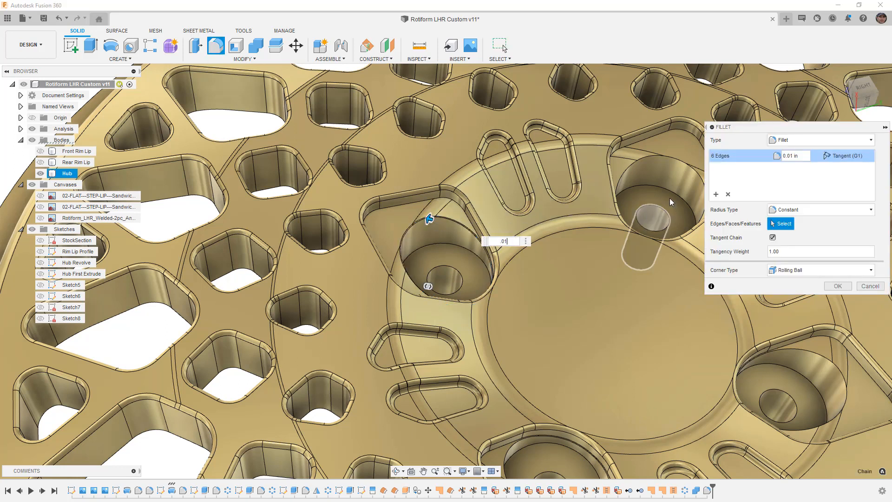
{"action": "left_click", "coordinate": [639, 168]}
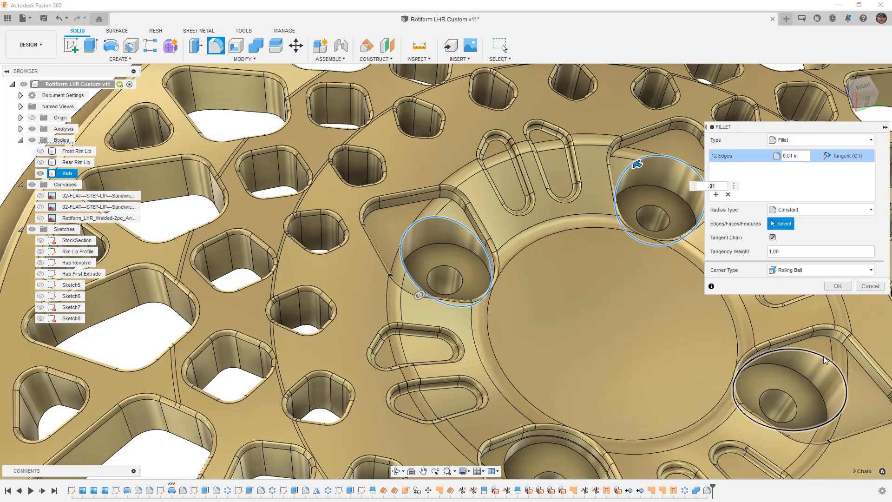
{"action": "left_click", "coordinate": [825, 360]}
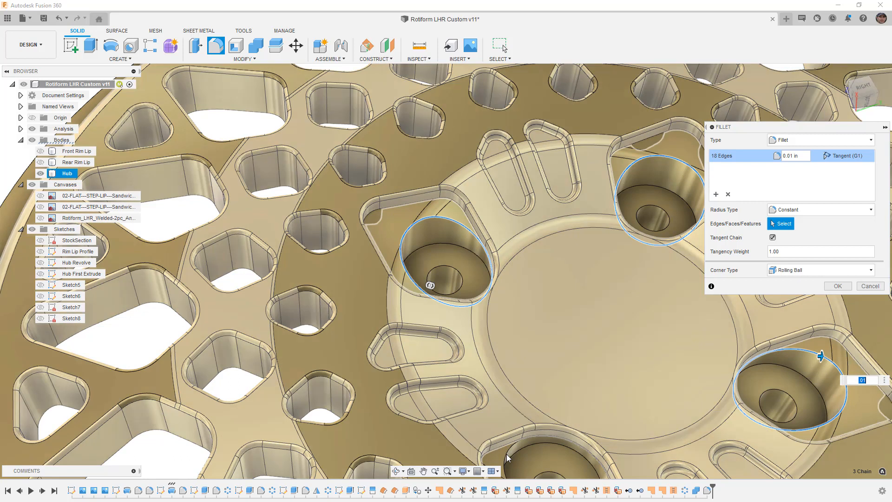
{"action": "left_click", "coordinate": [507, 457]}
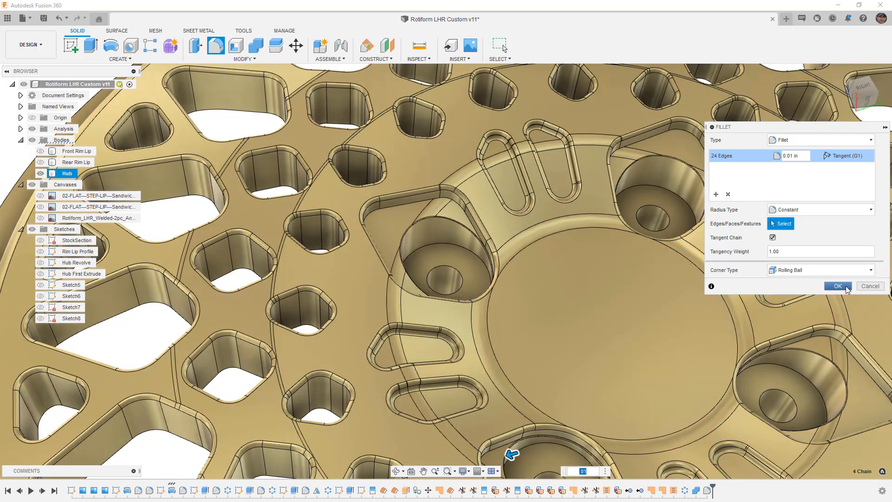
{"action": "left_click", "coordinate": [838, 286]}
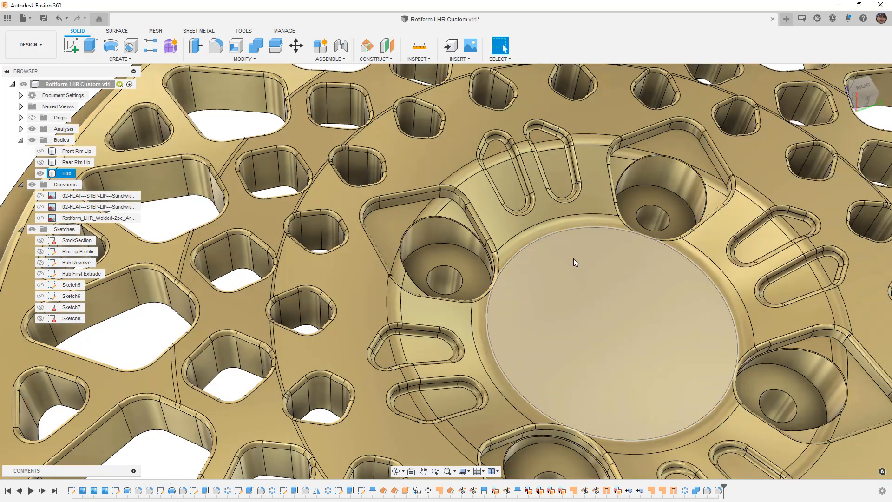
- Fillet the circular bottom edges of the large bores in all four bolt-hole pockets
{"action": "scroll", "coordinate": [572, 261], "scroll_direction": "down", "scroll_amount": 5}
{"action": "key", "text": "f"}
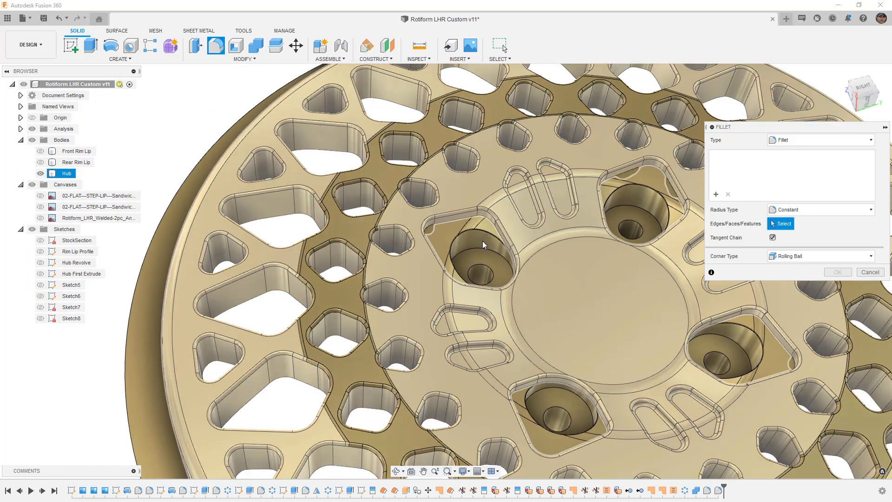
{"action": "left_click", "coordinate": [483, 253]}
{"action": "left_click", "coordinate": [657, 220]}
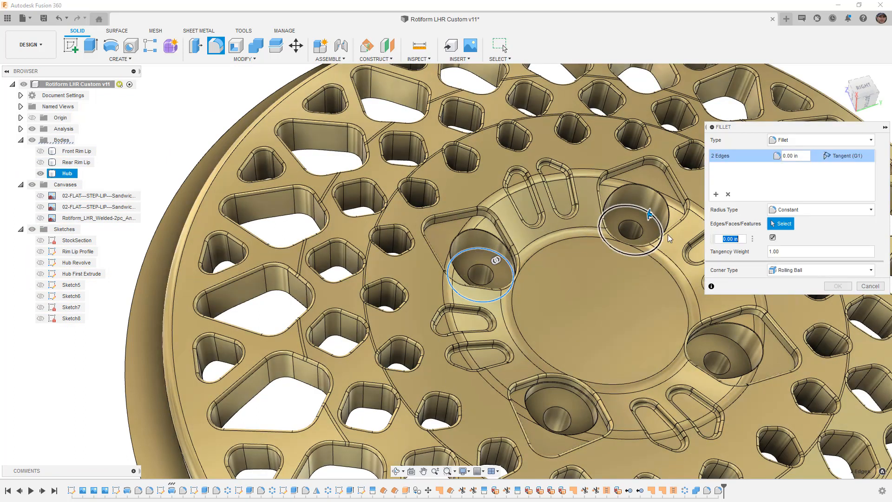
{"action": "left_click", "coordinate": [730, 342]}
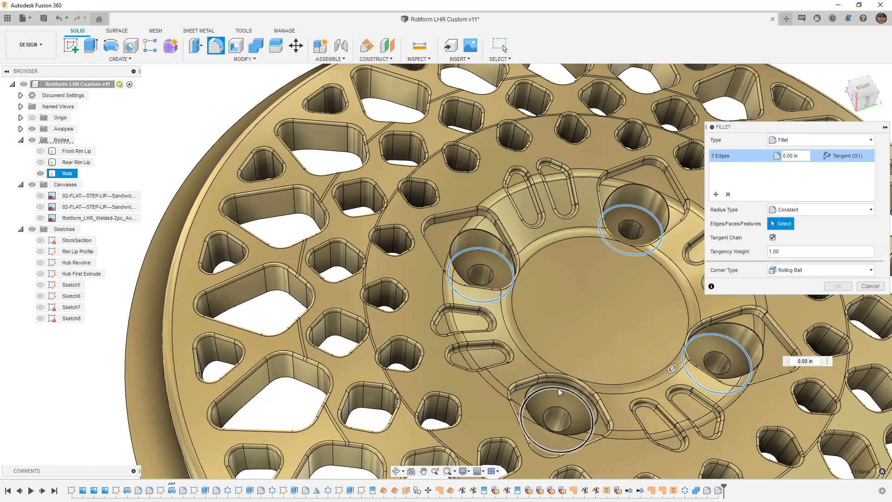
{"action": "left_click", "coordinate": [557, 388]}
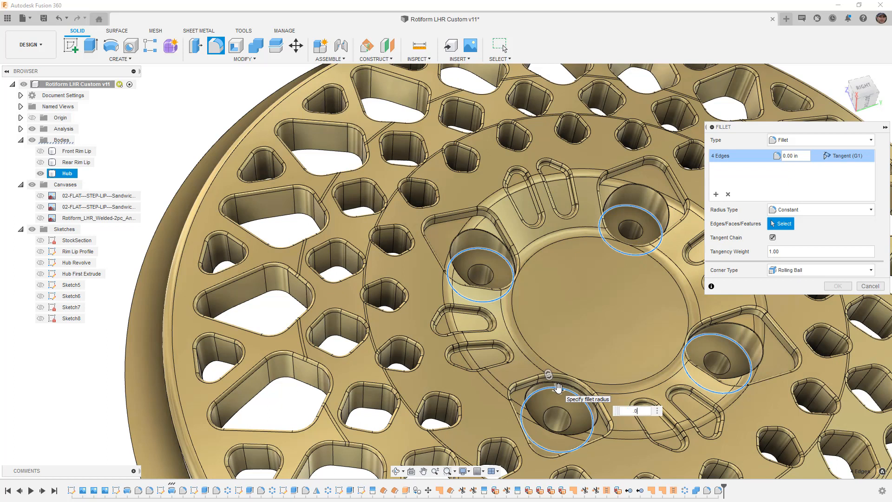
{"action": "key", "text": "Return"}
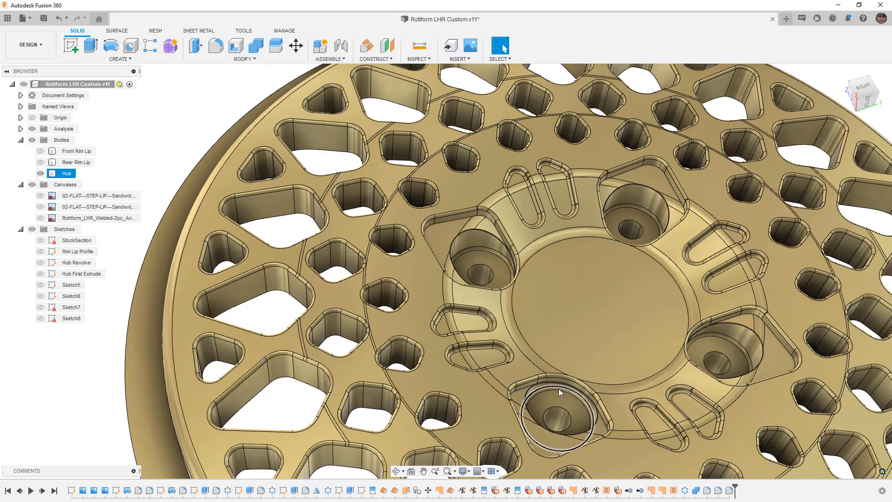
- Examine the hub straight on from the right side and close up around the filleted bolt-hole pockets
{"action": "scroll", "coordinate": [529, 285], "scroll_direction": "down", "scroll_amount": 5}
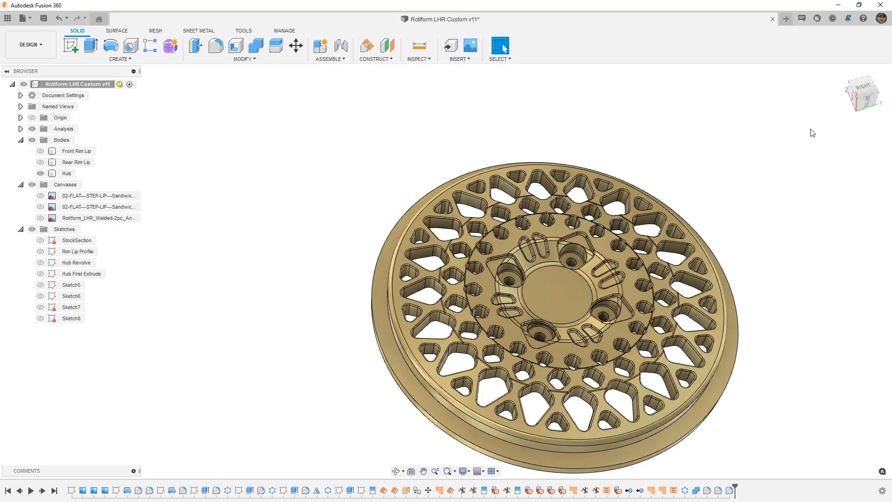
{"action": "left_click", "coordinate": [862, 94]}
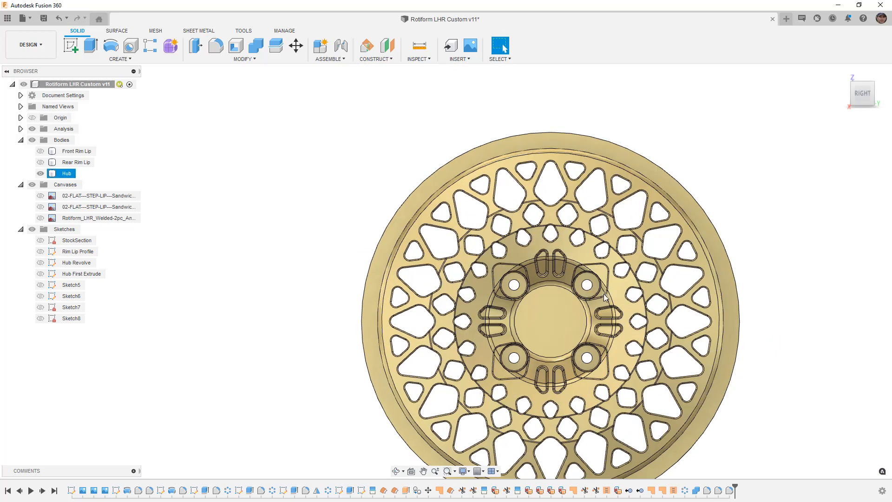
{"action": "middle_click_drag", "start_coordinate": [600, 302], "coordinate": [588, 306], "text": "shift"}
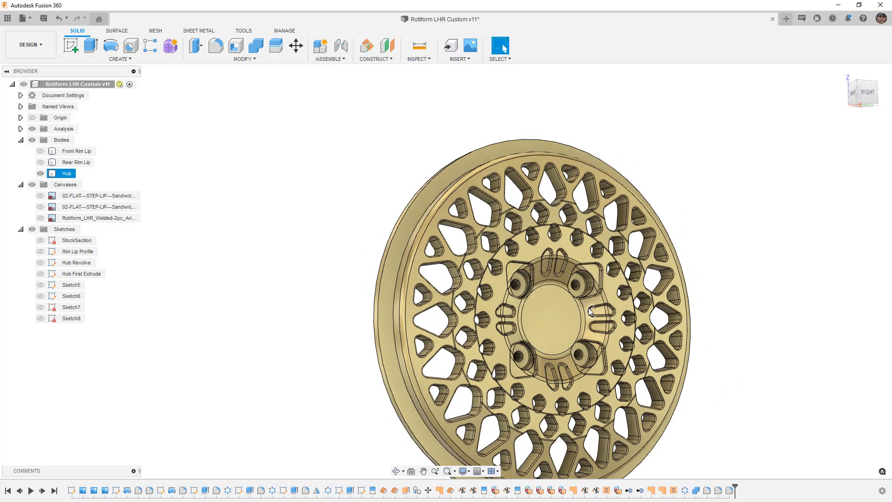
{"action": "scroll", "coordinate": [589, 309], "scroll_direction": "up", "scroll_amount": 5}
{"action": "middle_click_drag", "start_coordinate": [592, 309], "coordinate": [591, 290], "text": "shift"}
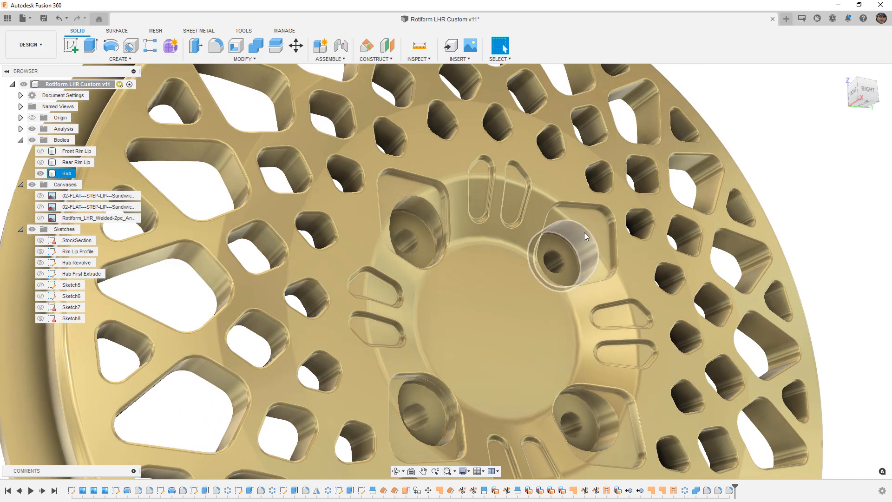
{"action": "scroll", "coordinate": [585, 232], "scroll_direction": "down", "scroll_amount": 2}
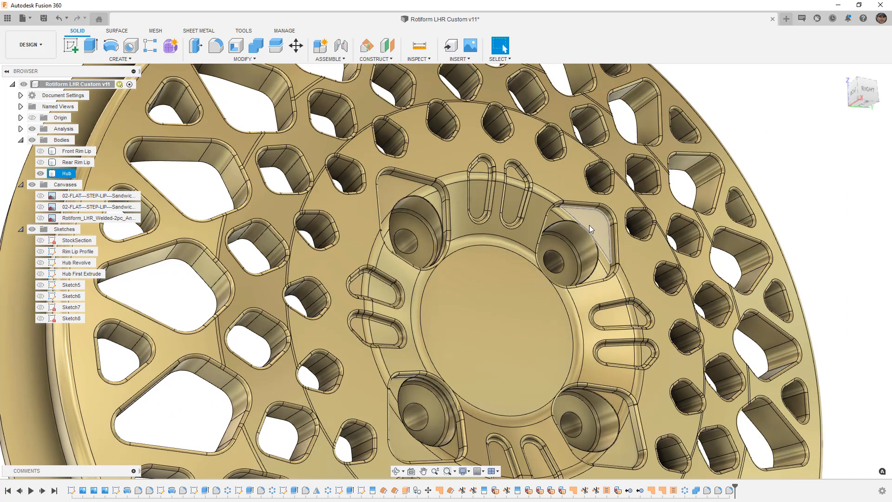
- Save the wheel design as a new version and leave nothing selected
{"action": "left_click", "coordinate": [43, 18]}
{"action": "left_click", "coordinate": [444, 277]}
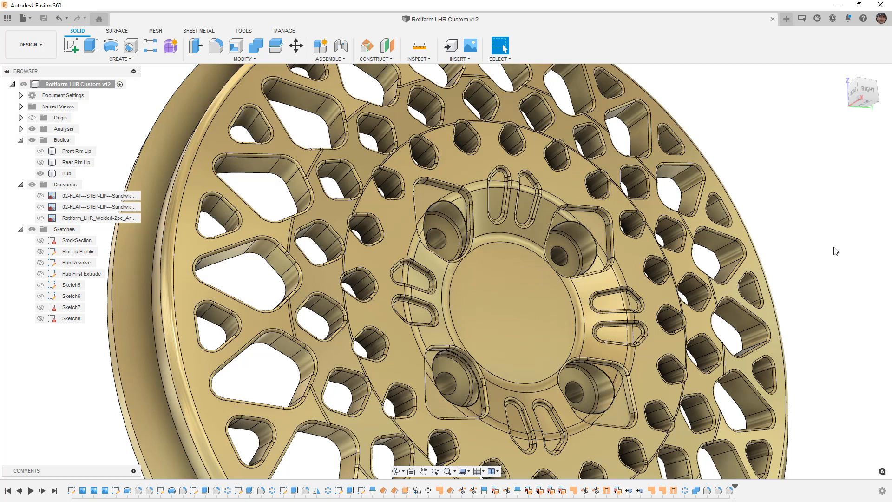
{"action": "left_click", "coordinate": [573, 227]}
{"action": "key", "text": "Escape"}
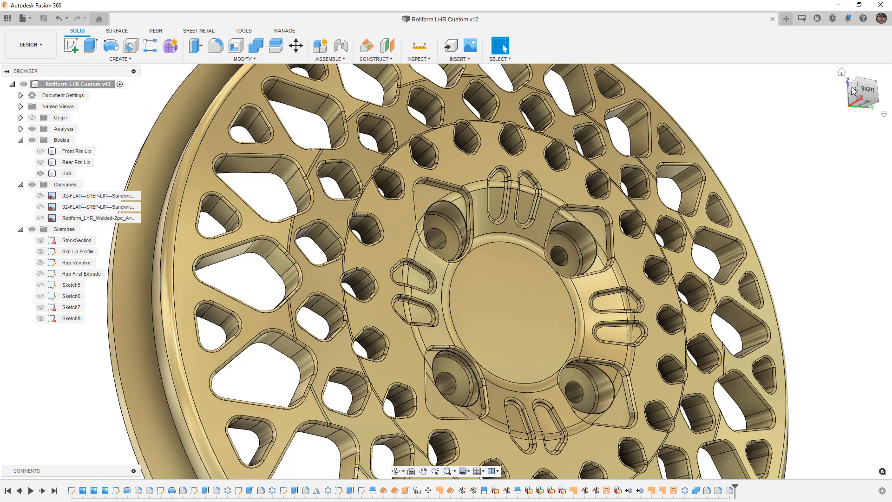
- Show the Rotiform_LHR_Welded-2pc face canvas over the hub in the straight right view and leave nothing selected
{"action": "left_click", "coordinate": [866, 91]}
{"action": "left_click", "coordinate": [573, 236]}
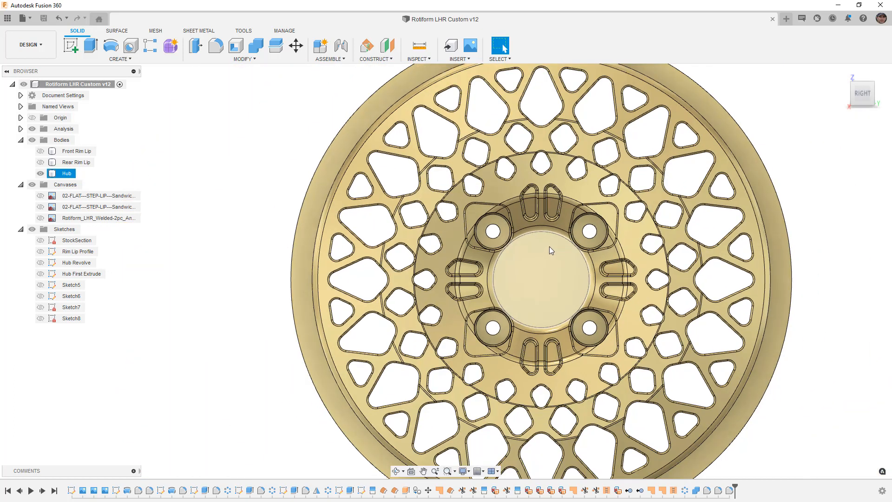
{"action": "key", "text": "Escape"}
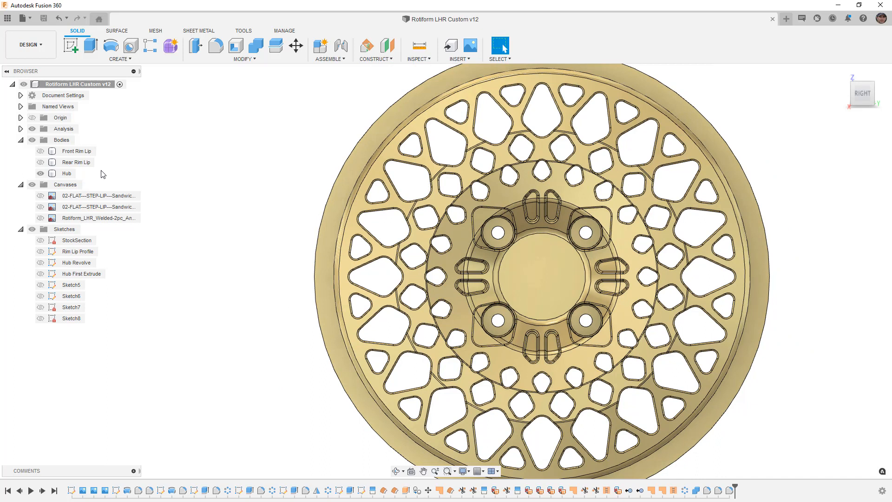
{"action": "left_click", "coordinate": [41, 218]}
{"action": "left_click", "coordinate": [475, 235]}
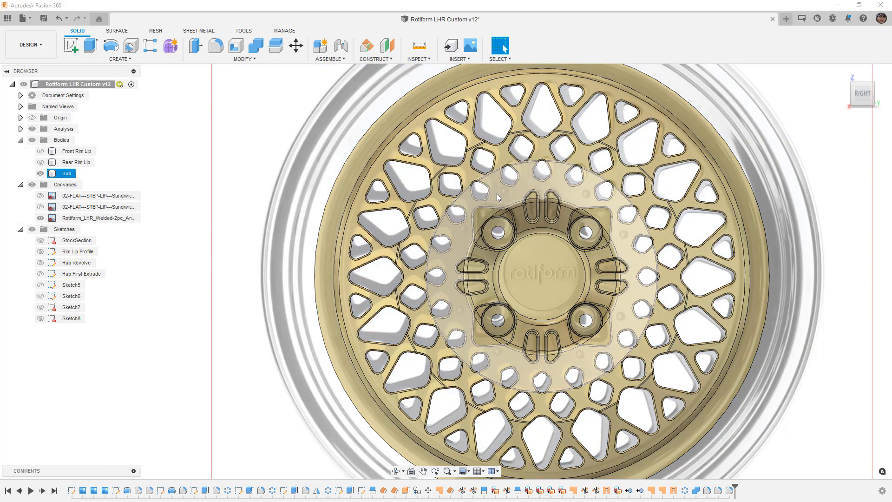
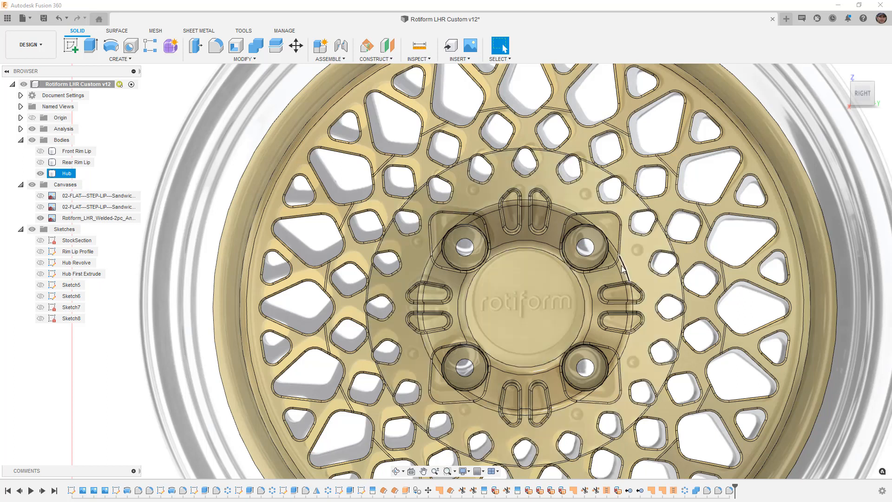
{"action": "key", "text": "Escape"}
- Start a new-body sphere centred on the canvas dimple above the upper-right bolt-hole pocket, with a 0.25 in diameter
{"action": "left_click", "coordinate": [124, 59]}
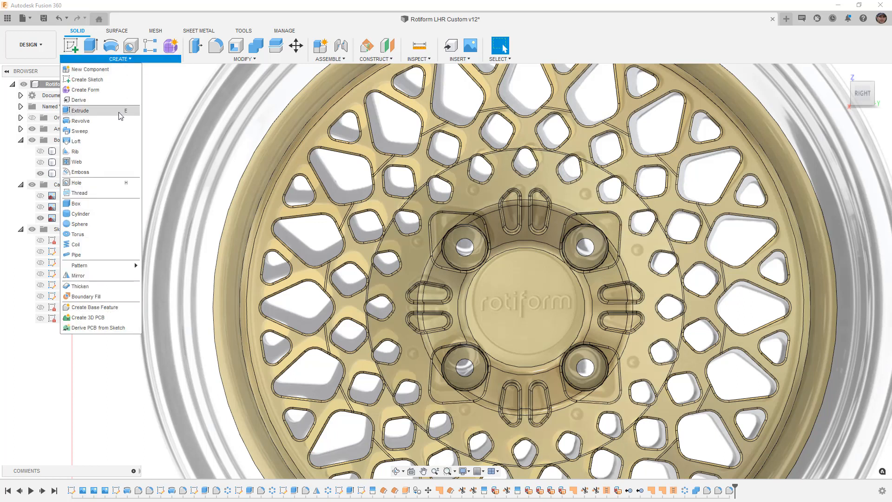
{"action": "left_click", "coordinate": [87, 226]}
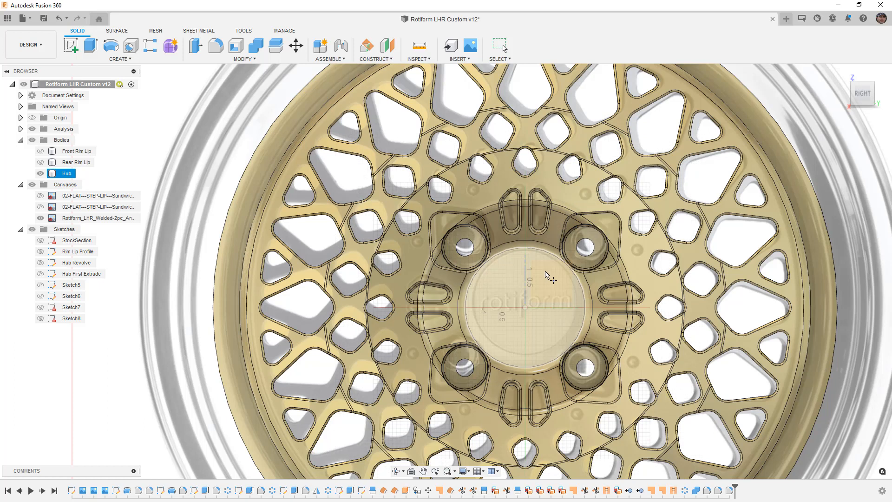
{"action": "left_click_drag", "start_coordinate": [549, 276], "coordinate": [559, 312]}
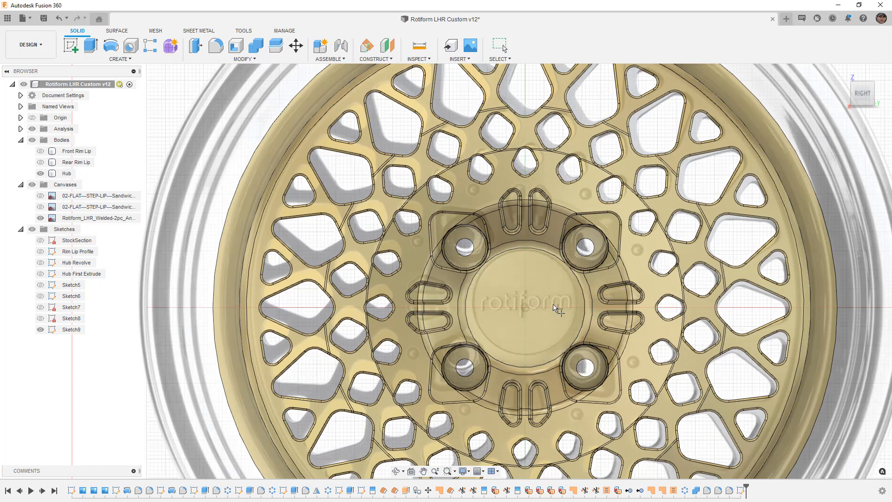
{"action": "left_click", "coordinate": [586, 193]}
{"action": "scroll", "coordinate": [588, 197], "scroll_direction": "up", "scroll_amount": 5}
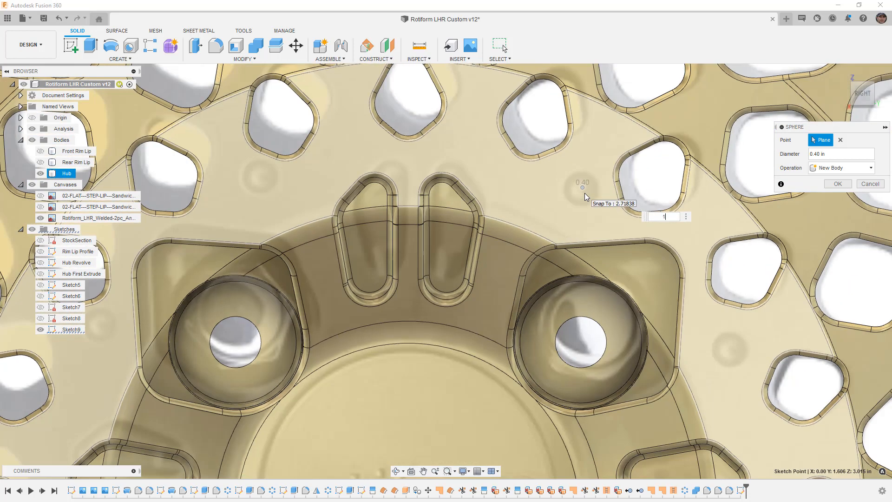
{"action": "type", "text": "1"}
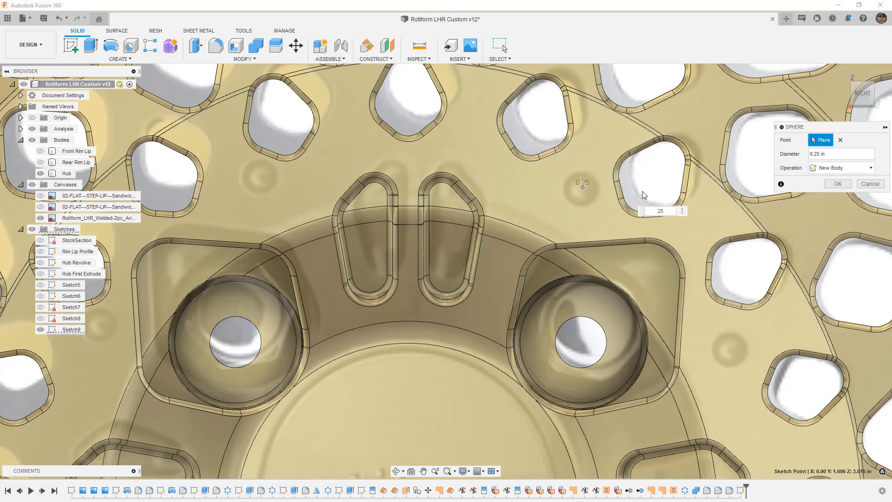
- Hide the hub to compare the sphere with the canvas dimple, and create the sphere with a 0.3 in diameter
{"action": "scroll", "coordinate": [645, 195], "scroll_direction": "down", "scroll_amount": 2}
{"action": "left_click", "coordinate": [41, 174]}
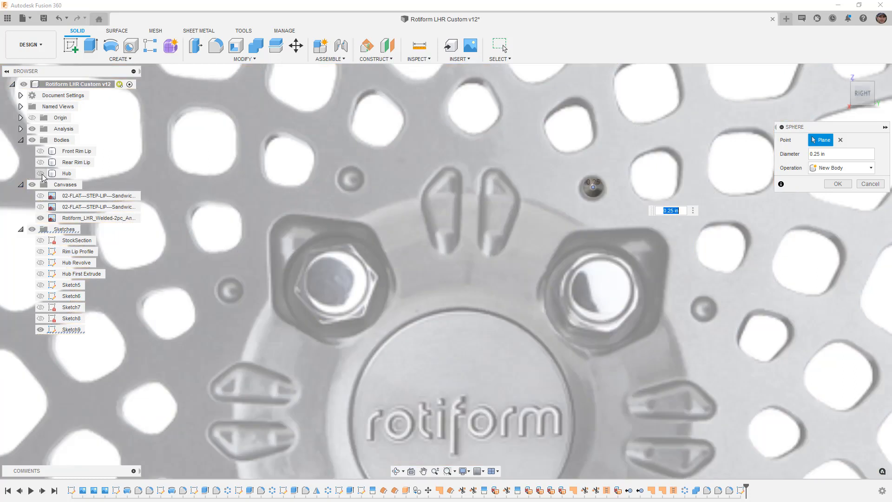
{"action": "scroll", "coordinate": [603, 192], "scroll_direction": "up", "scroll_amount": 3}
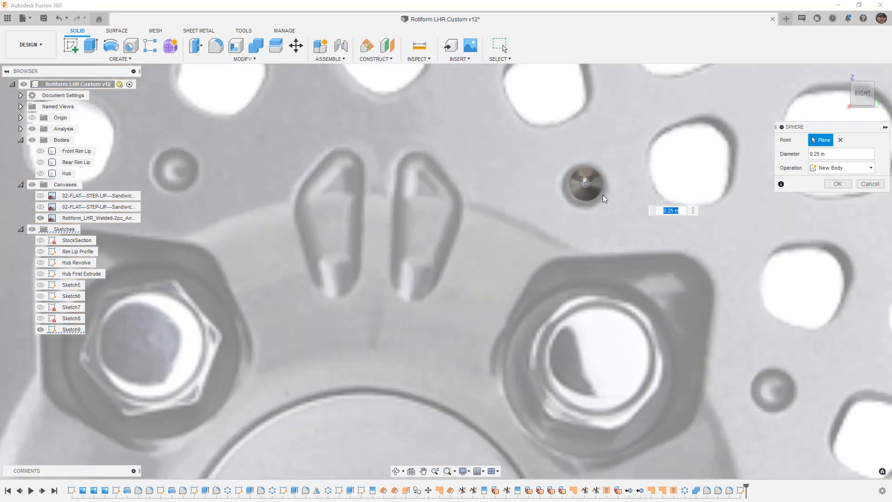
{"action": "type", "text": ".3"}
{"action": "key", "text": "Return"}
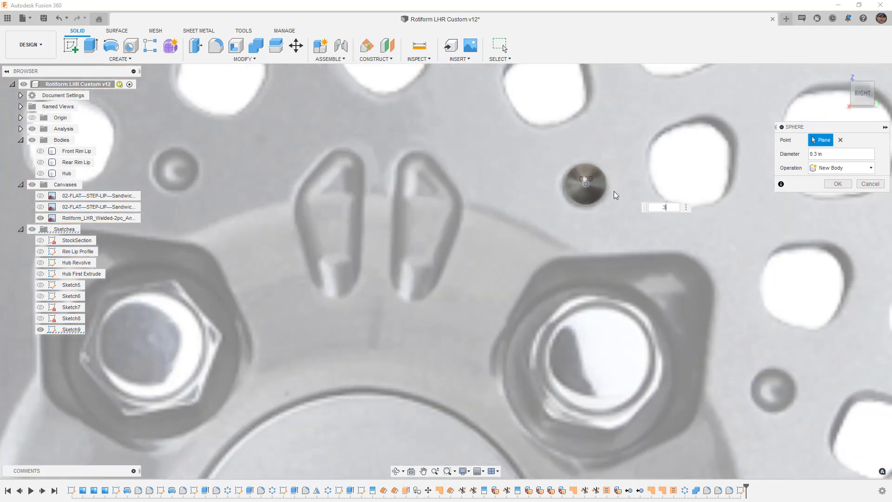
{"action": "left_click", "coordinate": [838, 184]}
- Show the hub again, hide the wheel face canvas and view the hub and sphere from the front
{"action": "scroll", "coordinate": [543, 205], "scroll_direction": "down", "scroll_amount": 5}
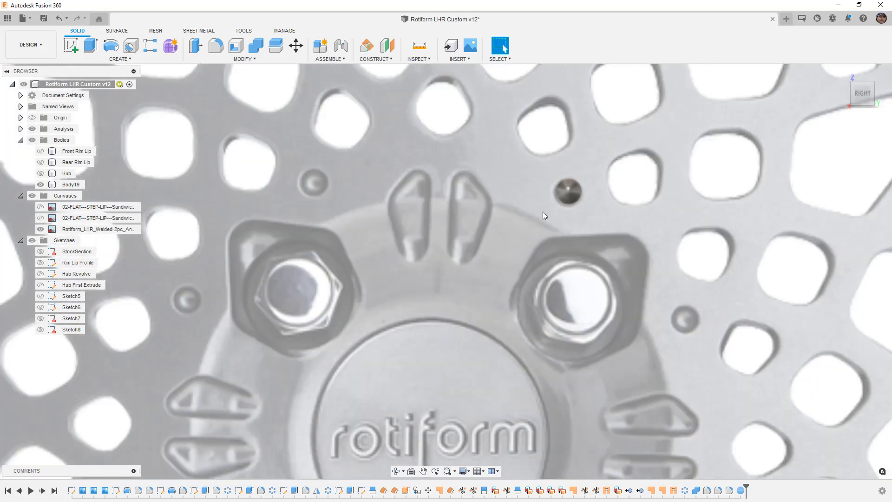
{"action": "left_click", "coordinate": [40, 173]}
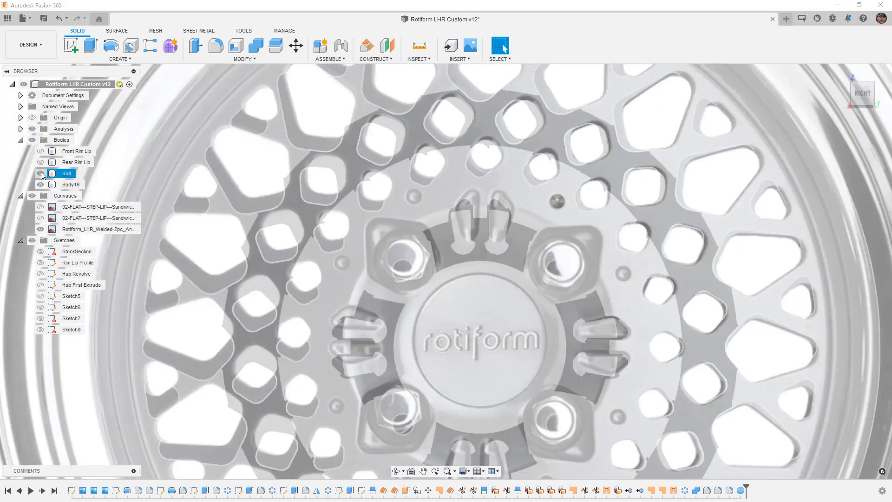
{"action": "middle_click_drag", "start_coordinate": [364, 240], "coordinate": [442, 244], "text": "shift"}
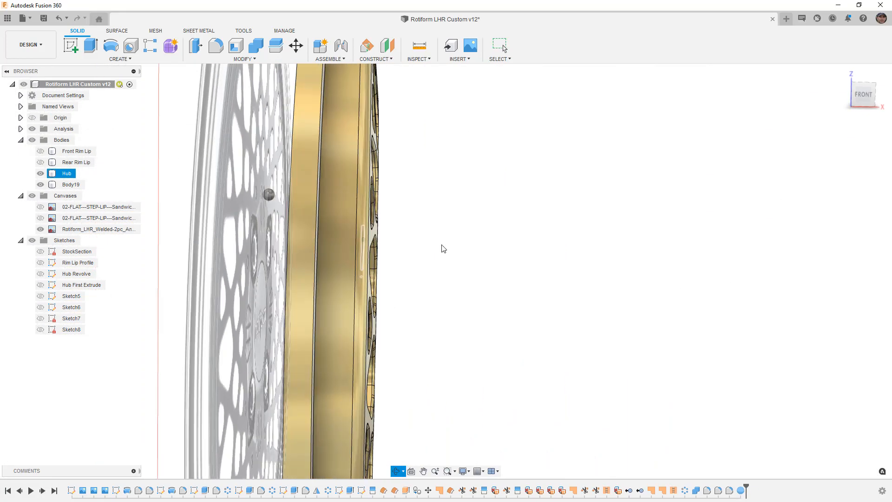
{"action": "left_click", "coordinate": [40, 229]}
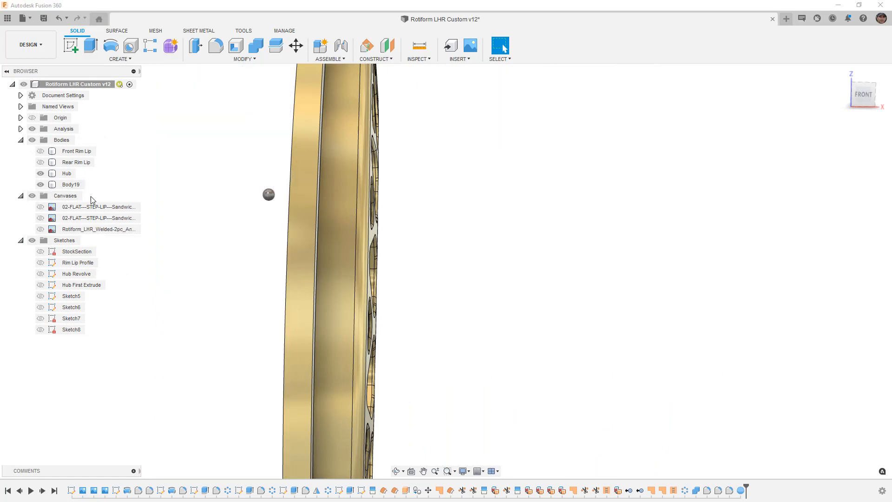
- Move the sphere body 2.50 in along X into the hub's face, with the Section1 analysis shown
{"action": "left_click", "coordinate": [71, 185]}
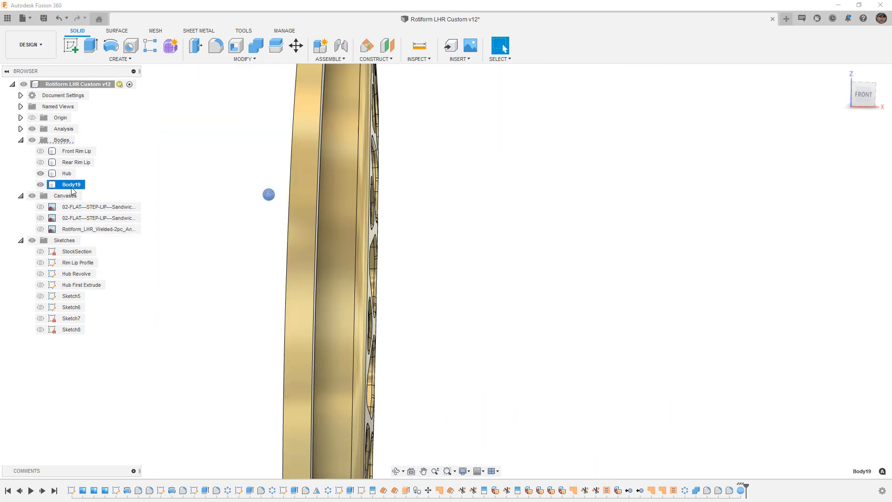
{"action": "left_click", "coordinate": [295, 45]}
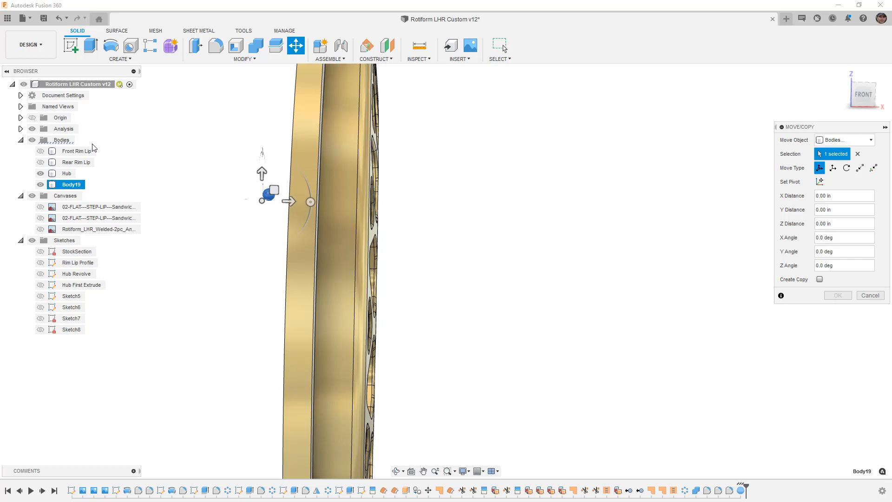
{"action": "left_click", "coordinate": [21, 128]}
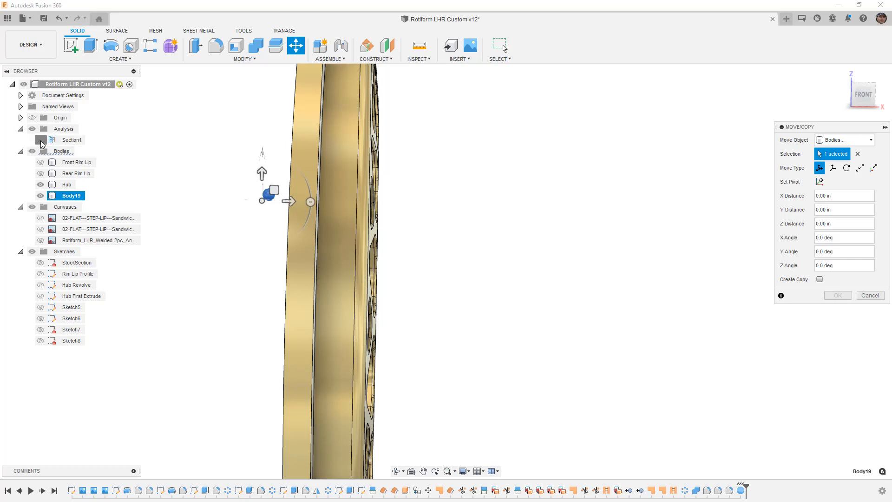
{"action": "left_click", "coordinate": [40, 140]}
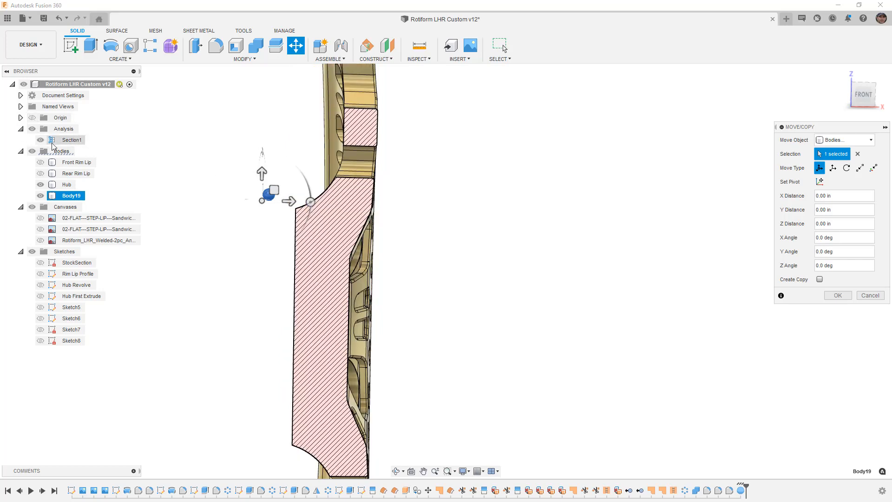
{"action": "left_click", "coordinate": [864, 94]}
{"action": "left_click_drag", "start_coordinate": [271, 210], "coordinate": [395, 213]}
{"action": "scroll", "coordinate": [375, 204], "scroll_direction": "up", "scroll_amount": 8}
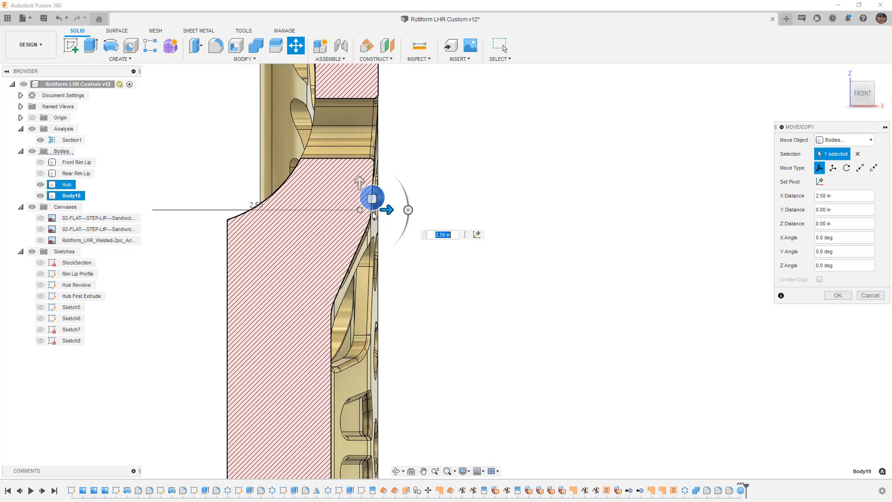
- Fine-tune the sphere's position at the hub face and complete the move with an X distance of 2.51 in
{"action": "scroll", "coordinate": [365, 219], "scroll_direction": "up", "scroll_amount": 3}
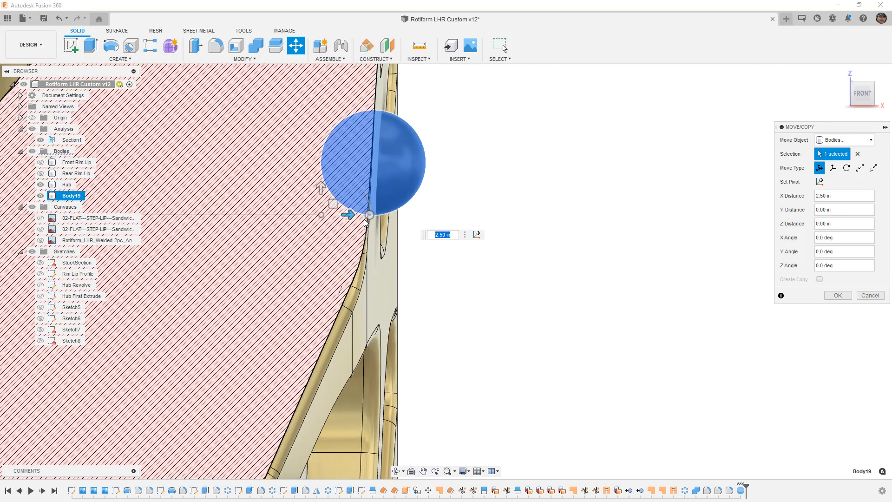
{"action": "left_click_drag", "start_coordinate": [348, 215], "coordinate": [358, 215]}
{"action": "scroll", "coordinate": [359, 215], "scroll_direction": "up", "scroll_amount": 2}
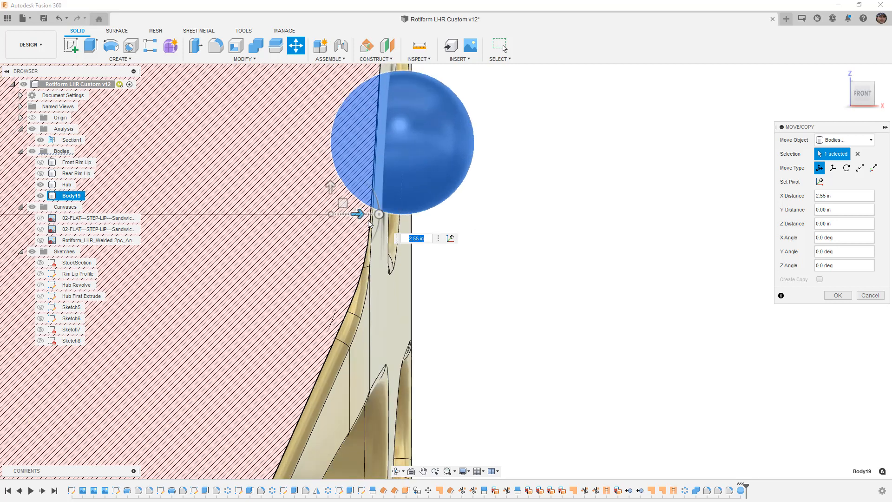
{"action": "type", "text": "2.5"}
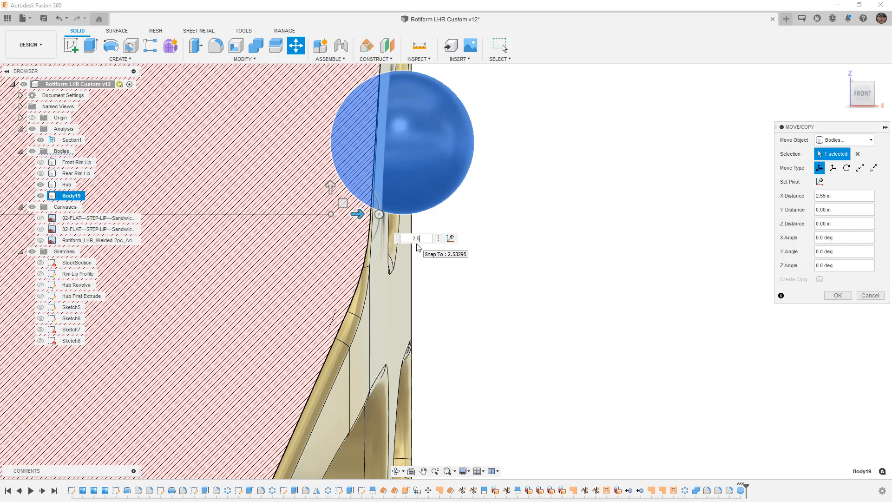
{"action": "key", "text": "Return"}
{"action": "key", "text": "Return"}
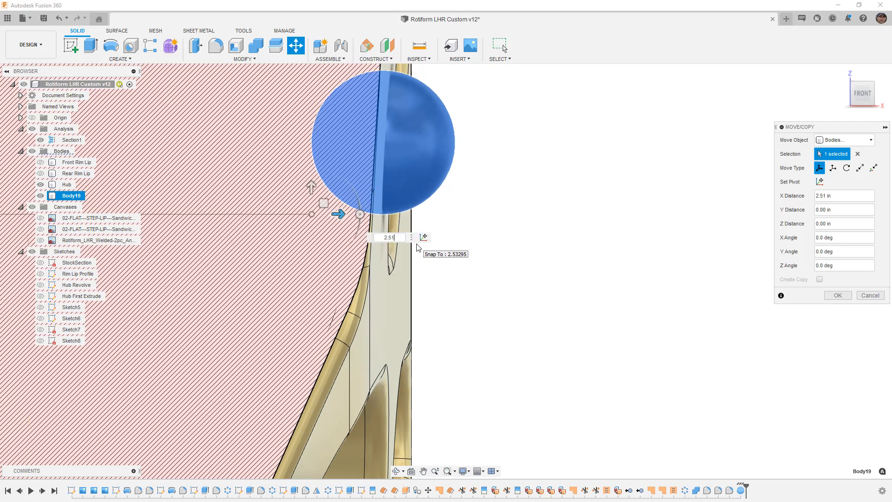
{"action": "key", "text": "Return"}
- Hide the Section1 analysis and show the wheel face canvas again in the straight right view
{"action": "scroll", "coordinate": [563, 227], "scroll_direction": "down", "scroll_amount": 3}
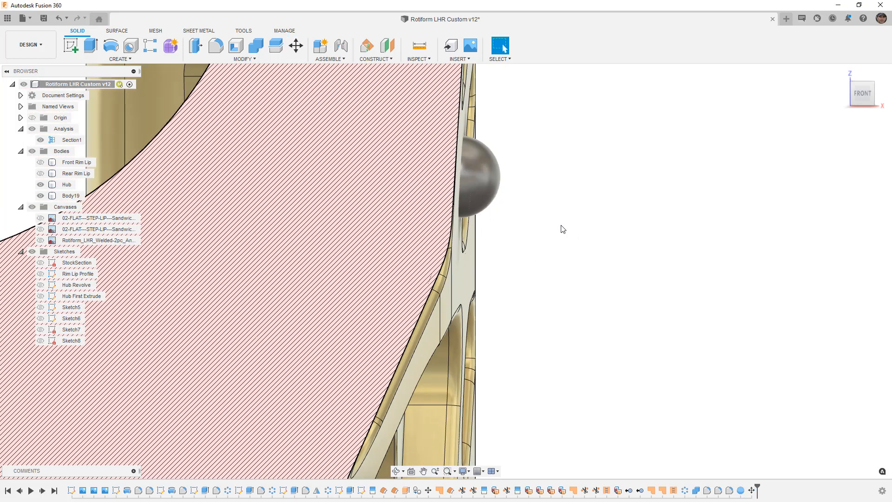
{"action": "middle_click_drag", "start_coordinate": [643, 244], "coordinate": [601, 253], "text": "shift"}
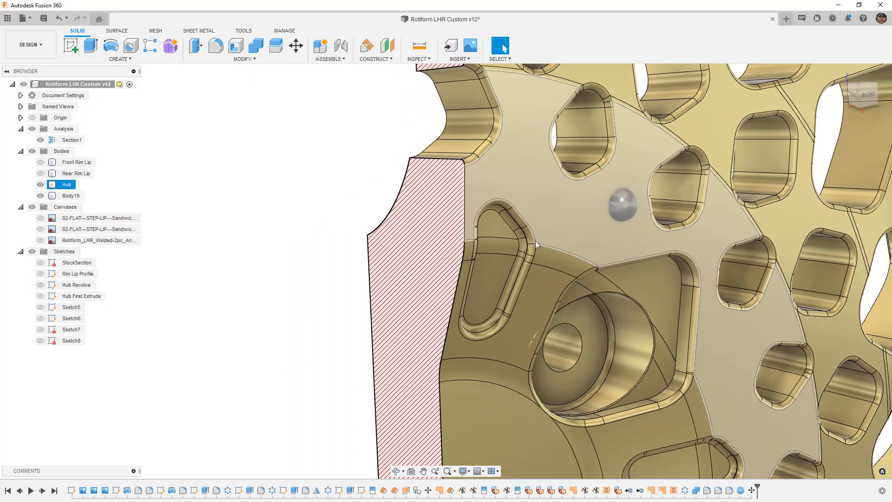
{"action": "left_click", "coordinate": [40, 140]}
{"action": "scroll", "coordinate": [265, 171], "scroll_direction": "down", "scroll_amount": 5}
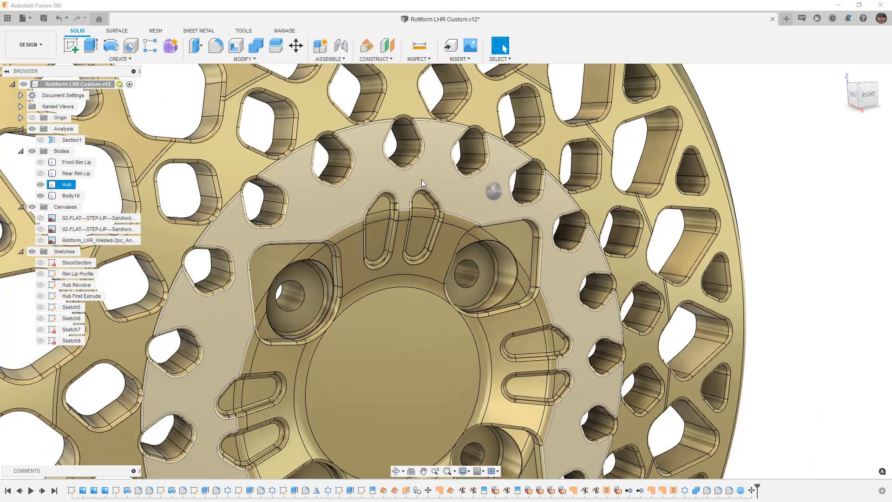
{"action": "left_click", "coordinate": [868, 95]}
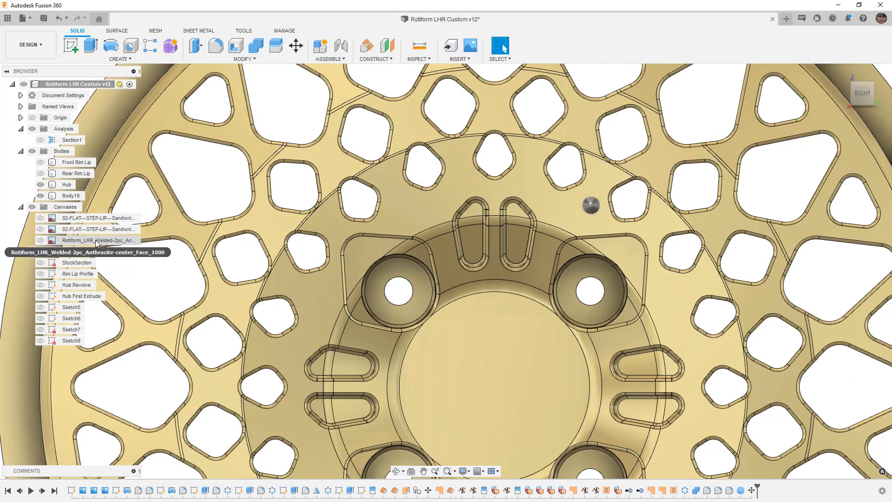
{"action": "left_click", "coordinate": [40, 241]}
{"action": "scroll", "coordinate": [488, 217], "scroll_direction": "down", "scroll_amount": 5}
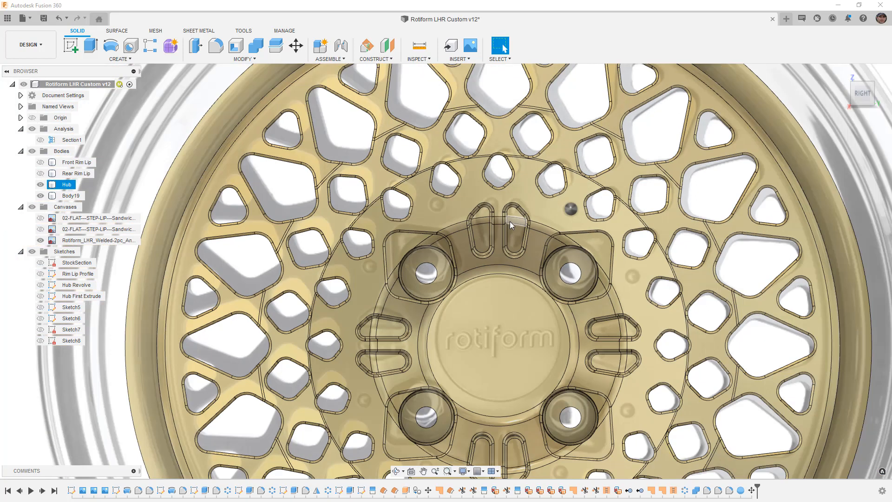
{"action": "scroll", "coordinate": [568, 205], "scroll_direction": "up", "scroll_amount": 3}
- Move the sphere body onto the canvas dimple with a Y distance of -0.089 in and a Z distance of 0.015 in
{"action": "left_click", "coordinate": [576, 217]}
{"action": "scroll", "coordinate": [576, 217], "scroll_direction": "up", "scroll_amount": 1}
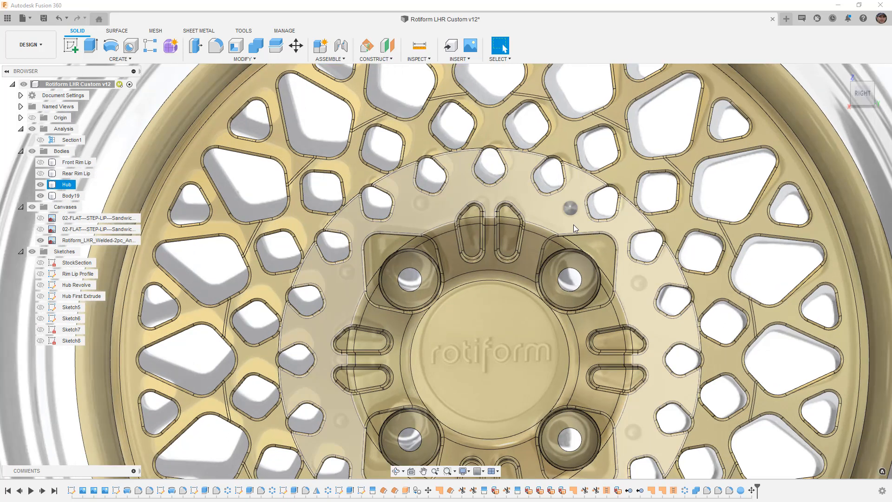
{"action": "left_click", "coordinate": [296, 45]}
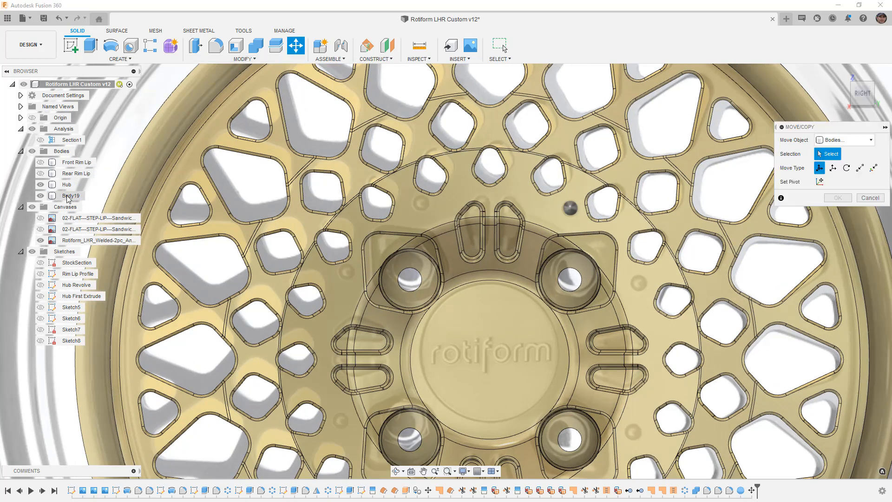
{"action": "left_click", "coordinate": [571, 207]}
{"action": "left_click_drag", "start_coordinate": [573, 203], "coordinate": [569, 202]}
{"action": "scroll", "coordinate": [569, 201], "scroll_direction": "up", "scroll_amount": 5}
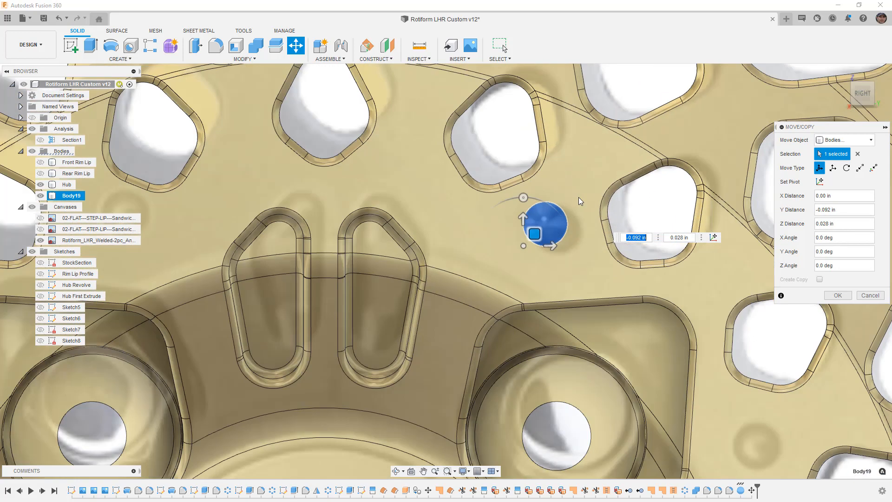
{"action": "left_click_drag", "start_coordinate": [535, 234], "coordinate": [537, 236]}
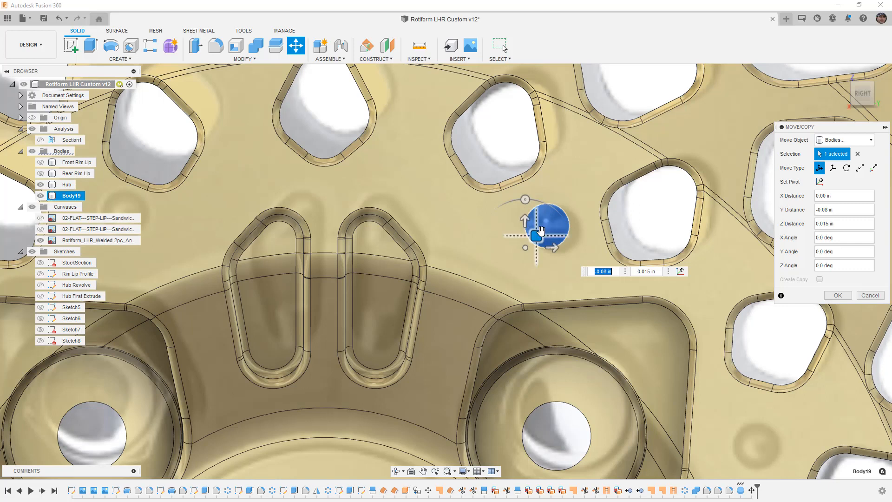
{"action": "left_click_drag", "start_coordinate": [538, 234], "coordinate": [538, 237]}
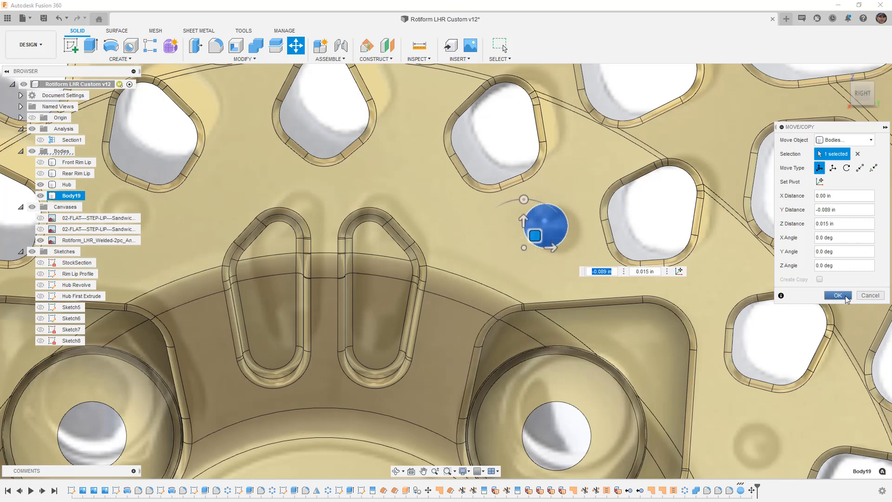
{"action": "left_click", "coordinate": [838, 295]}
- Cut the sphere body out of the hub with Combine to form the first dimple
{"action": "scroll", "coordinate": [540, 216], "scroll_direction": "down", "scroll_amount": 10}
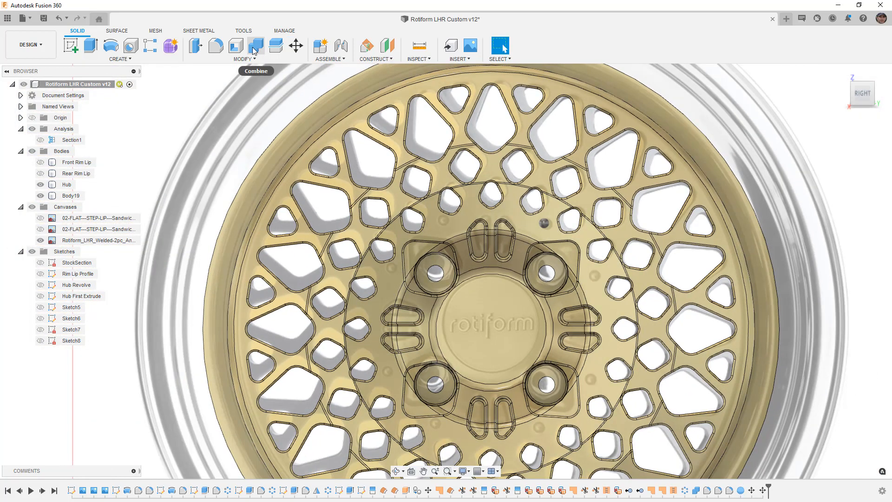
{"action": "left_click", "coordinate": [255, 47]}
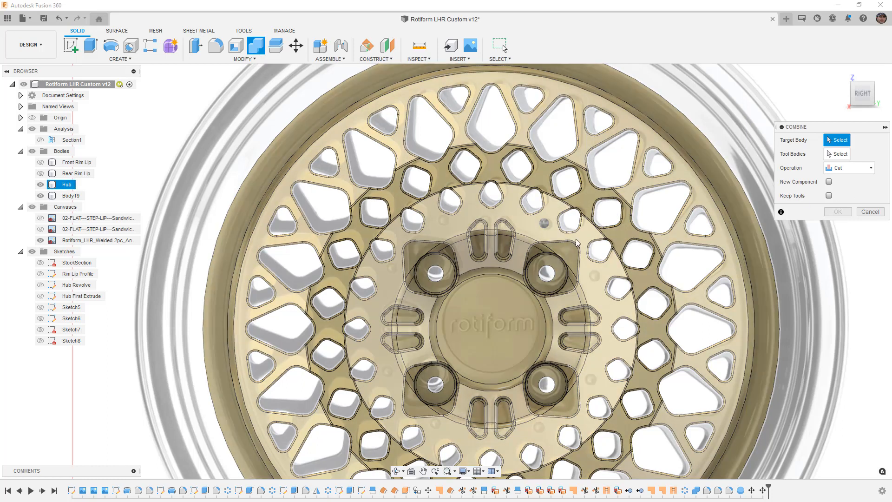
{"action": "left_click", "coordinate": [726, 213]}
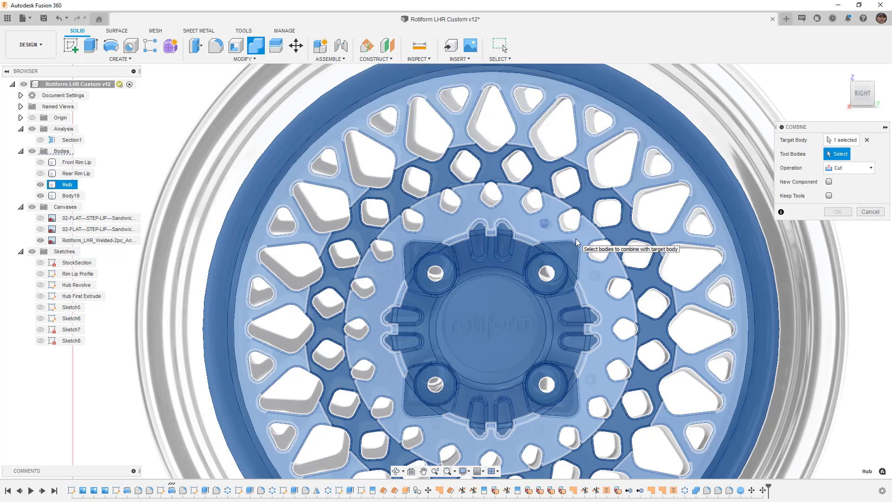
{"action": "left_click", "coordinate": [545, 224]}
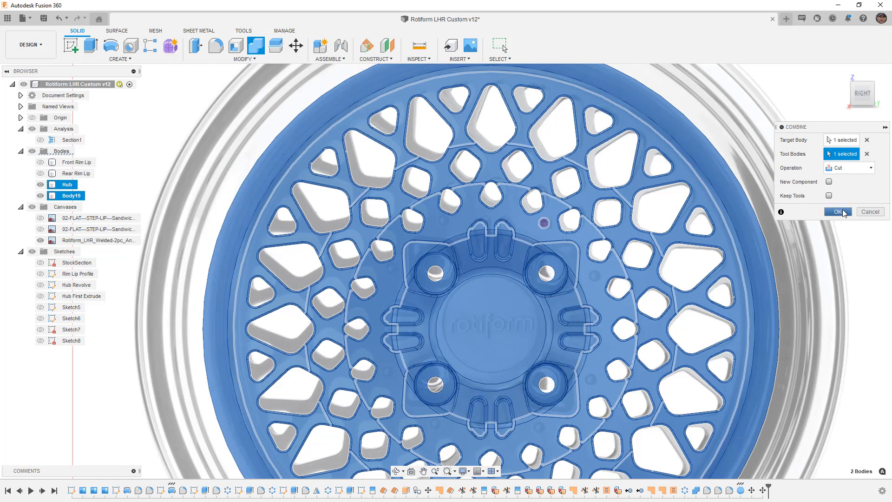
{"action": "left_click", "coordinate": [843, 213]}
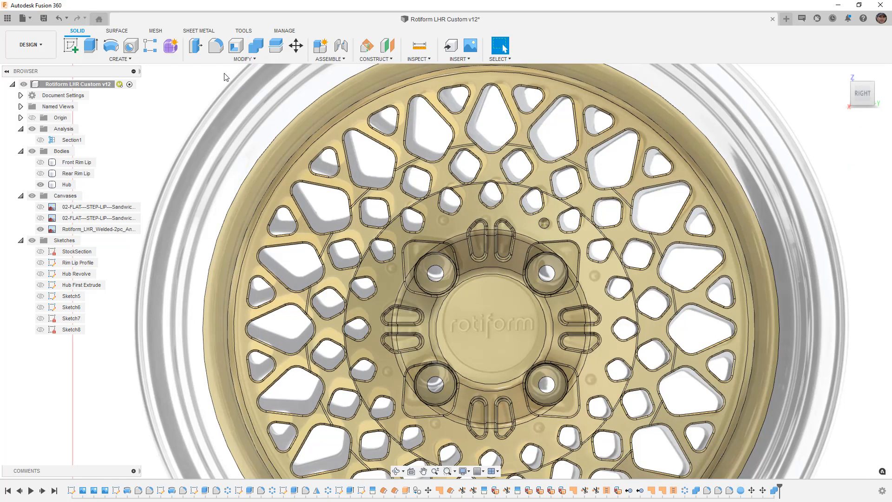
- Fillet the circular edge of the dimple with a 0.05 in radius
{"action": "left_click", "coordinate": [215, 46]}
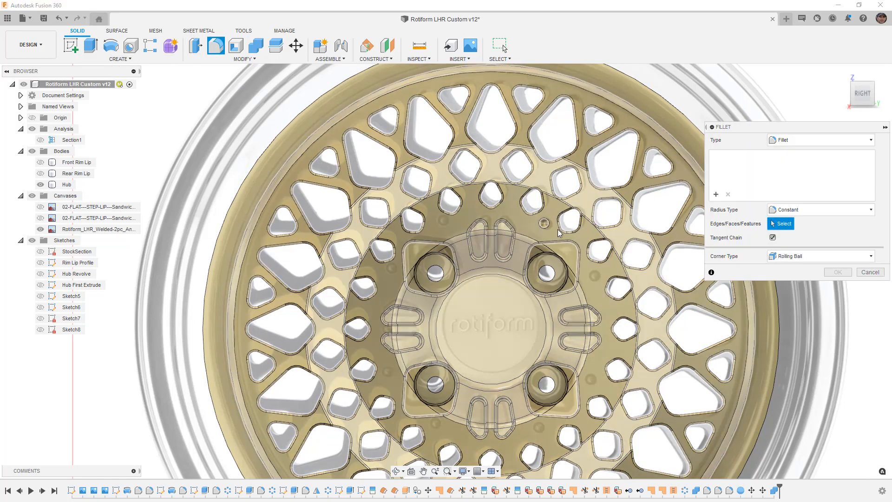
{"action": "scroll", "coordinate": [555, 228], "scroll_direction": "up", "scroll_amount": 5}
{"action": "left_click", "coordinate": [534, 219]}
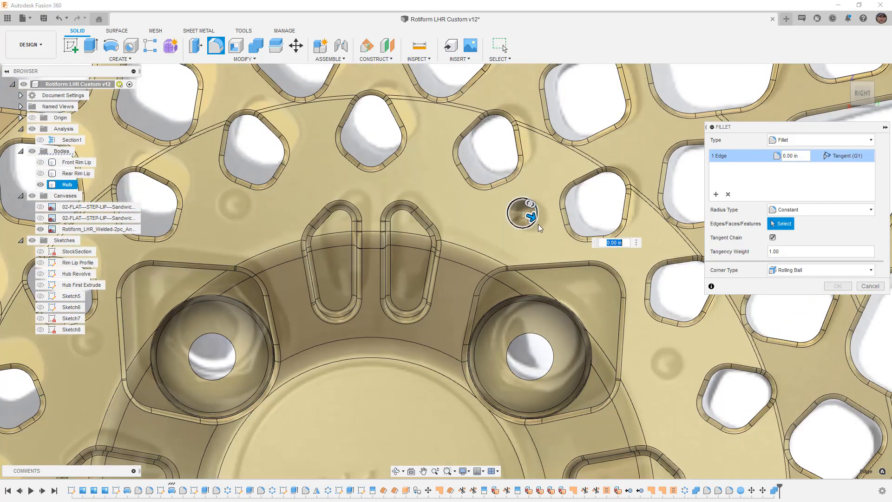
{"action": "type", "text": ".05"}
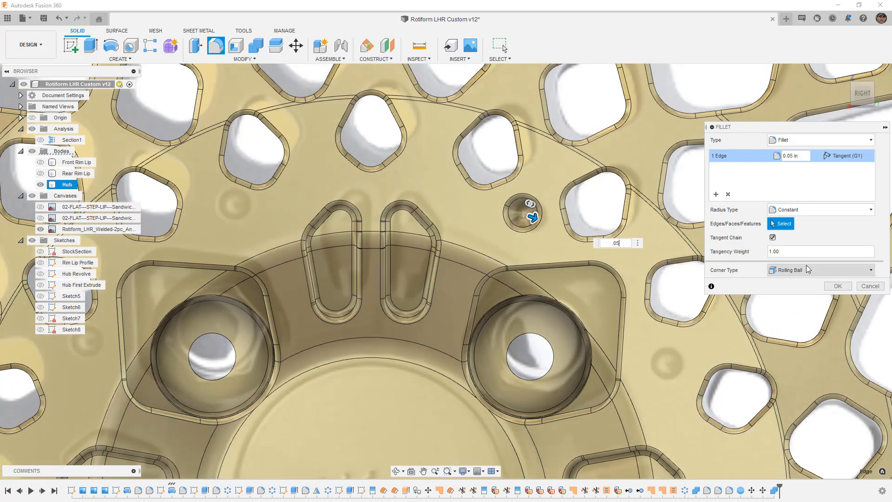
{"action": "left_click", "coordinate": [838, 286]}
- Set up a circular pattern of faces using the dimple and its fillet face, with the hub's outer circular edge as axis
{"action": "scroll", "coordinate": [561, 216], "scroll_direction": "down", "scroll_amount": 5}
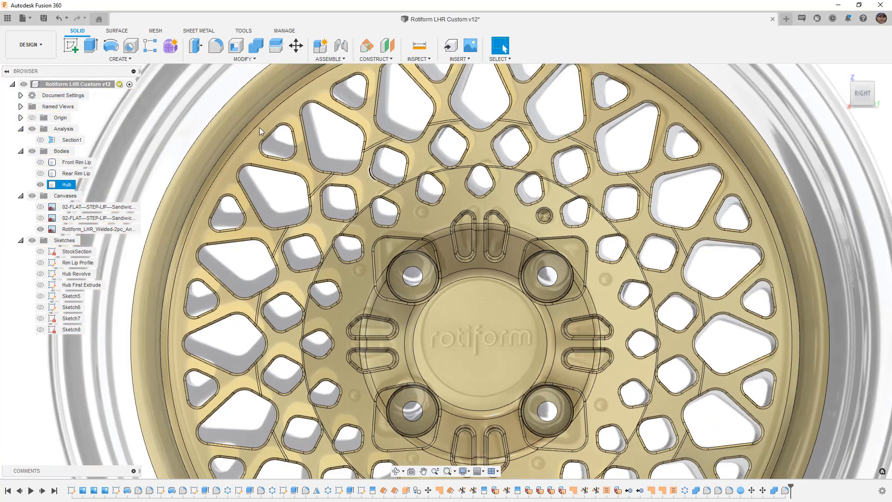
{"action": "left_click", "coordinate": [140, 60]}
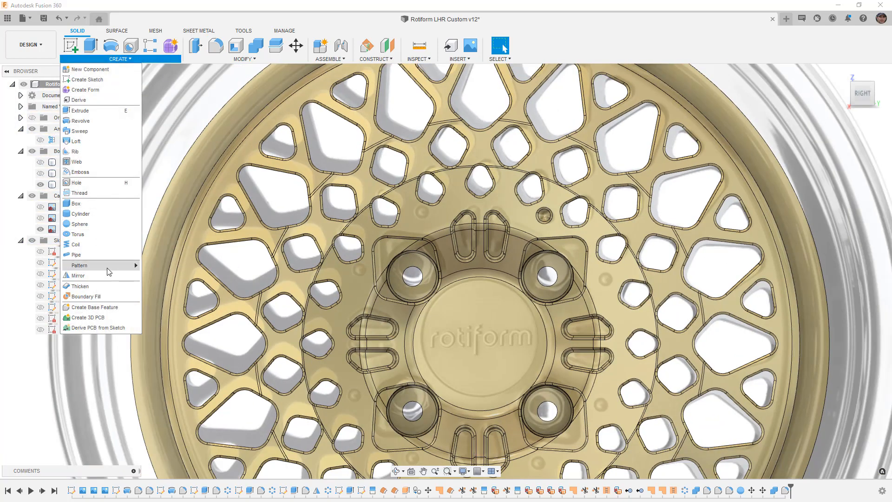
{"action": "mouse_move", "coordinate": [110, 270]}
{"action": "left_click", "coordinate": [163, 276]}
{"action": "scroll", "coordinate": [547, 224], "scroll_direction": "up", "scroll_amount": 5}
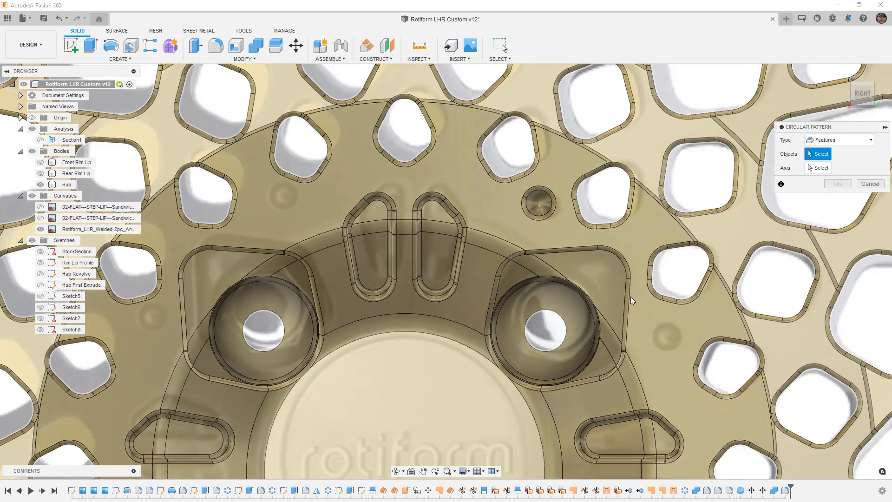
{"action": "scroll", "coordinate": [631, 296], "scroll_direction": "down", "scroll_amount": 2}
{"action": "middle_click_drag", "start_coordinate": [593, 290], "coordinate": [688, 293], "text": "shift"}
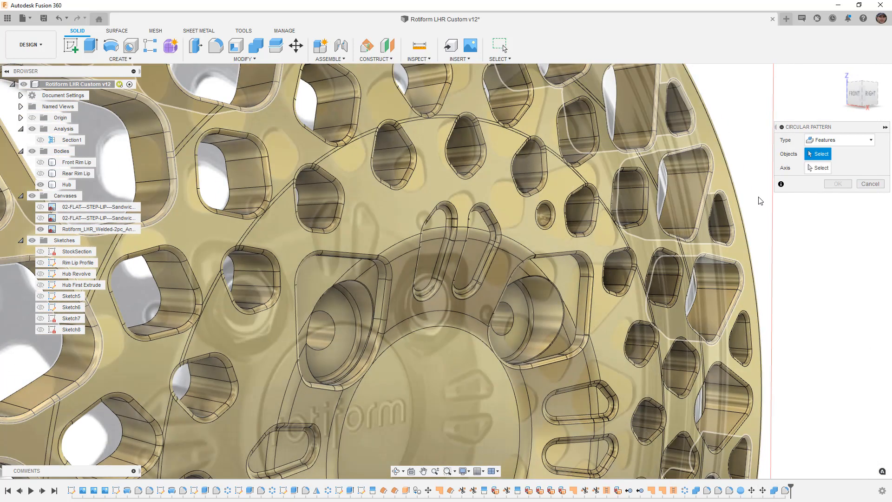
{"action": "left_click", "coordinate": [826, 140]}
{"action": "left_click", "coordinate": [822, 152]}
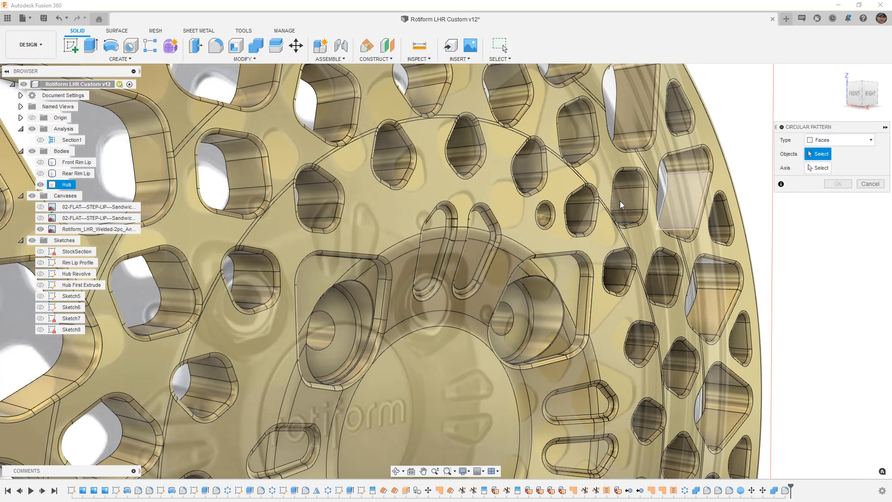
{"action": "scroll", "coordinate": [535, 214], "scroll_direction": "up", "scroll_amount": 3}
{"action": "left_click", "coordinate": [550, 216]}
{"action": "scroll", "coordinate": [550, 216], "scroll_direction": "up", "scroll_amount": 2}
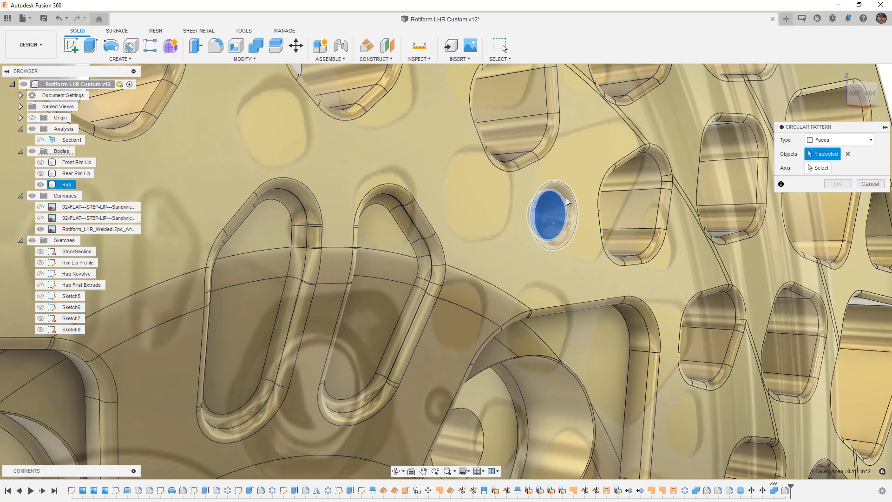
{"action": "scroll", "coordinate": [564, 204], "scroll_direction": "up", "scroll_amount": 2}
{"action": "scroll", "coordinate": [563, 204], "scroll_direction": "down", "scroll_amount": 6}
{"action": "left_click", "coordinate": [815, 168]}
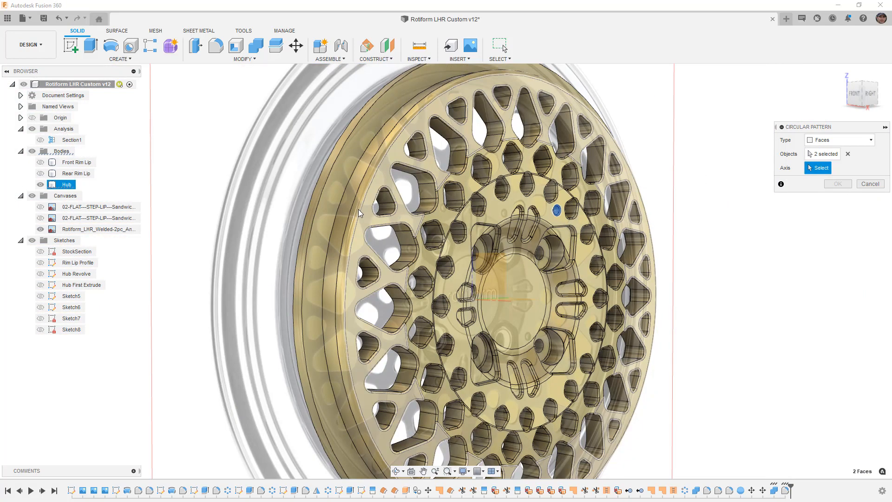
{"action": "left_click", "coordinate": [317, 207]}
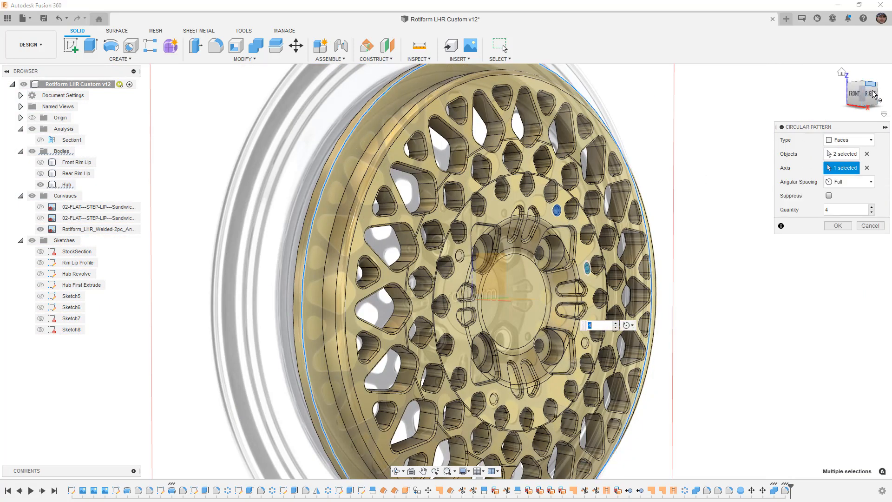
- Compare pattern quantities with the canvas dimples in the straight right view and set the quantity to 20
{"action": "left_click", "coordinate": [870, 93]}
{"action": "middle_click_drag", "start_coordinate": [718, 214], "coordinate": [633, 209]}
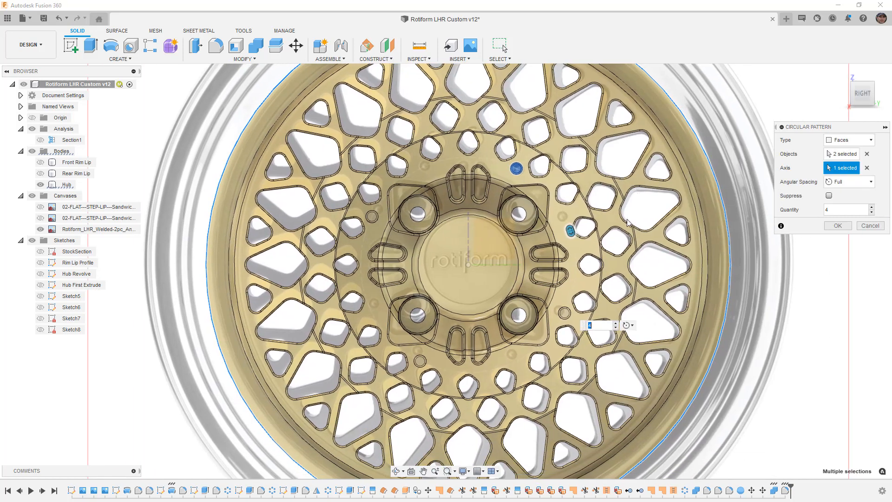
{"action": "left_click_drag", "start_coordinate": [570, 231], "coordinate": [553, 197]}
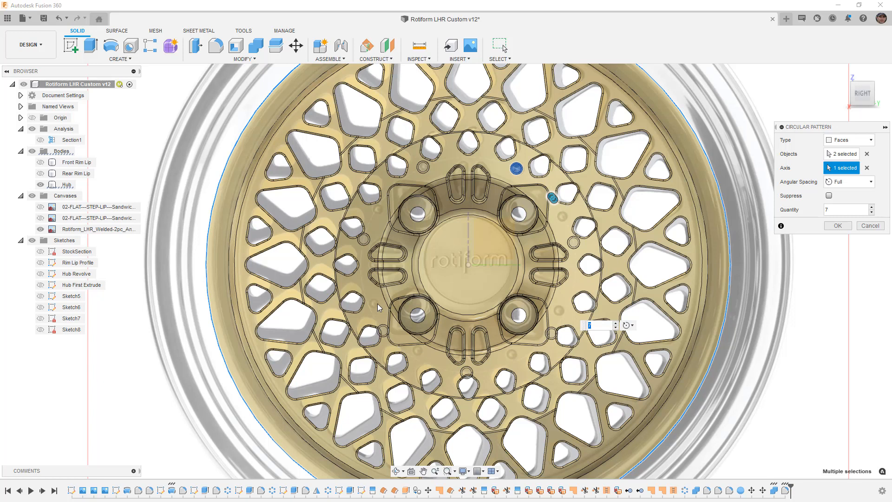
{"action": "left_click", "coordinate": [873, 207]}
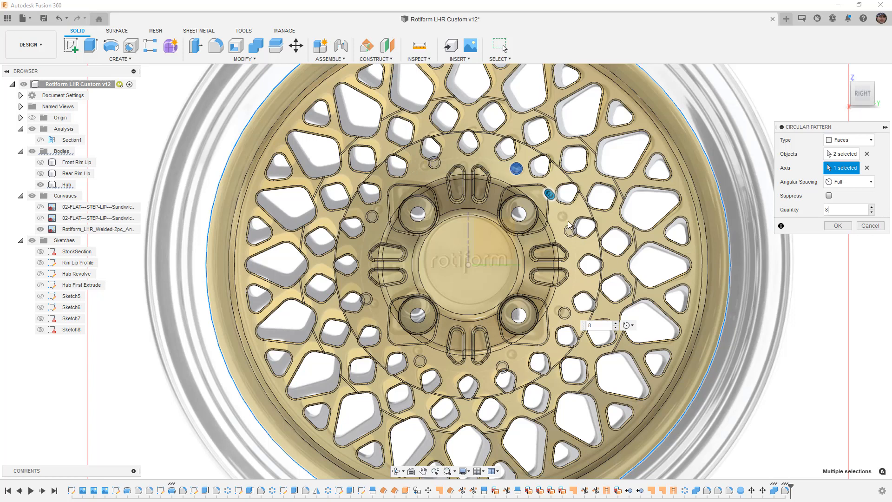
{"action": "left_click", "coordinate": [872, 207]}
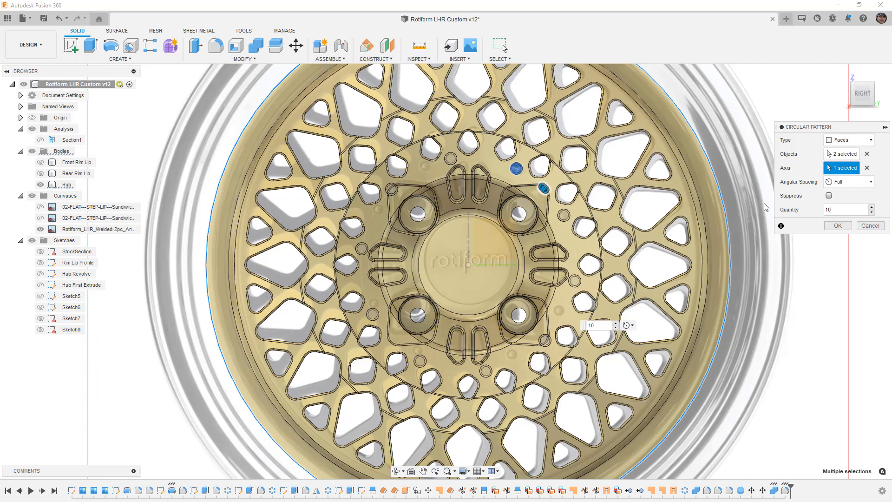
{"action": "scroll", "coordinate": [444, 169], "scroll_direction": "up", "scroll_amount": 5}
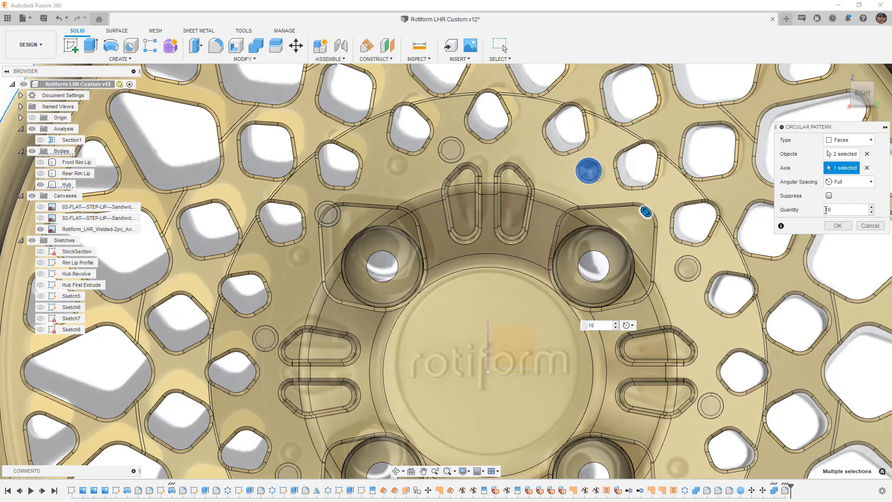
{"action": "double_click", "coordinate": [853, 210]}
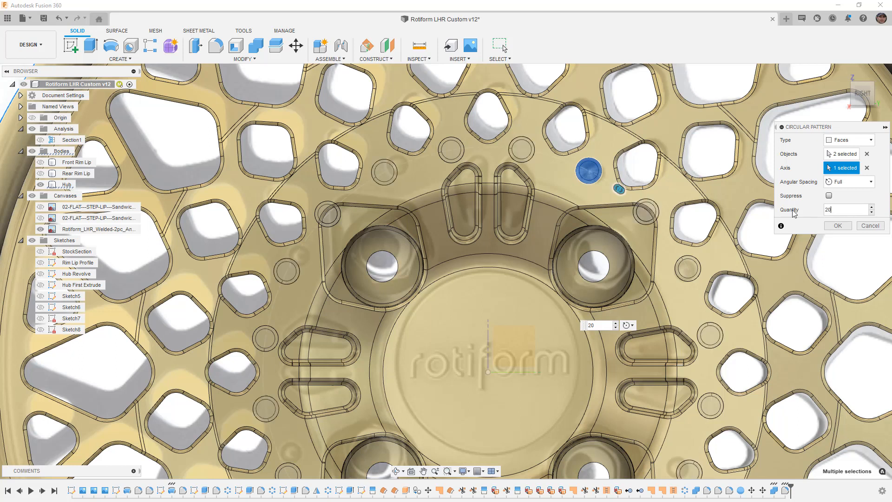
- Enable Suppress and exclude the instances without a matching canvas dimple above, left of and below the hub centre
{"action": "left_click", "coordinate": [829, 196]}
{"action": "left_click", "coordinate": [523, 141]}
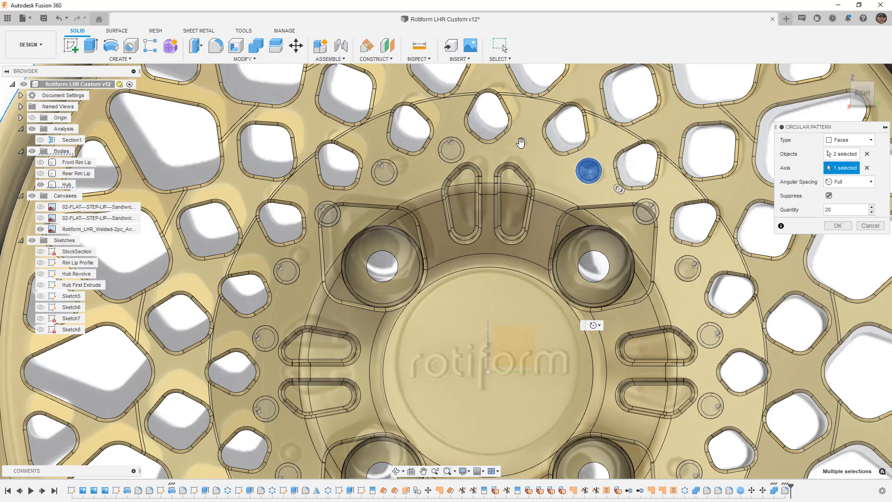
{"action": "left_click", "coordinate": [450, 141]}
{"action": "left_click", "coordinate": [324, 207]}
{"action": "middle_click_drag", "start_coordinate": [259, 337], "coordinate": [274, 265]}
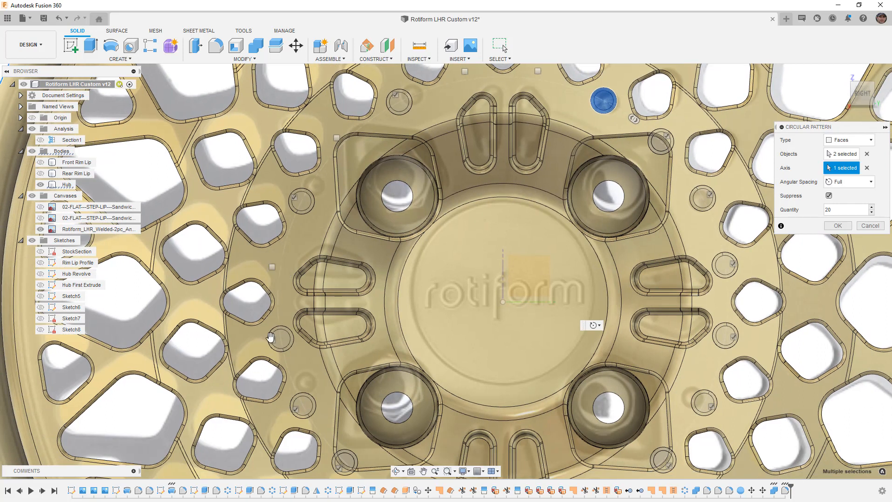
{"action": "middle_click_drag", "start_coordinate": [344, 460], "coordinate": [303, 309]}
{"action": "left_click", "coordinate": [297, 319]}
{"action": "left_click", "coordinate": [427, 383]}
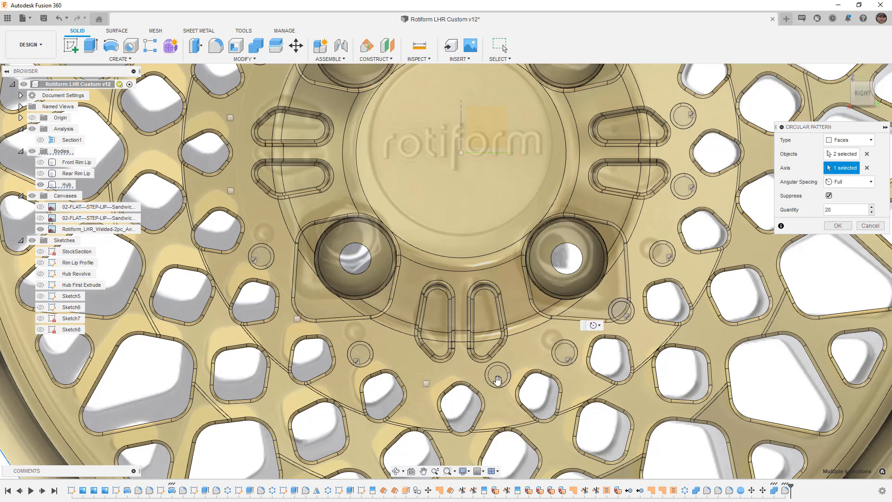
{"action": "left_click", "coordinate": [499, 381]}
{"action": "left_click", "coordinate": [626, 314]}
- Suppress the remaining unmatched instances right of the hub centre, keeping eight dimples in total, and complete the circular pattern
{"action": "middle_click_drag", "start_coordinate": [646, 272], "coordinate": [568, 343]}
{"action": "scroll", "coordinate": [567, 343], "scroll_direction": "down", "scroll_amount": 1}
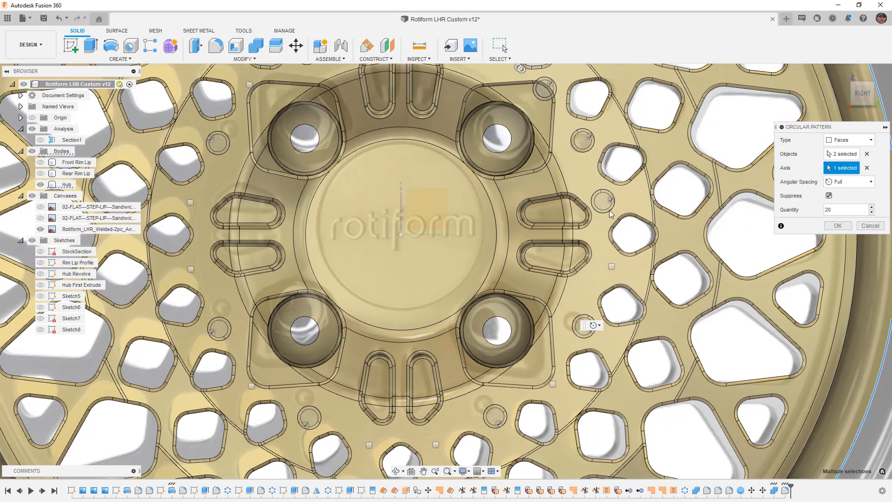
{"action": "middle_click_drag", "start_coordinate": [582, 228], "coordinate": [576, 382]}
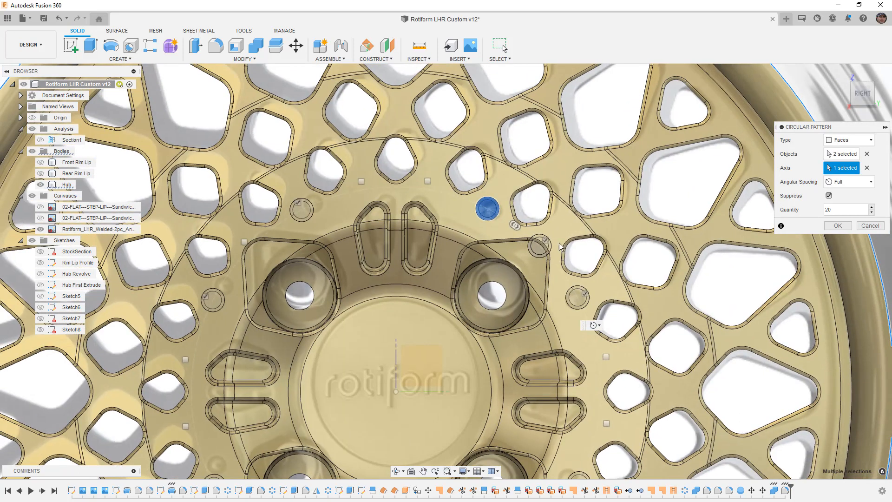
{"action": "scroll", "coordinate": [483, 254], "scroll_direction": "down", "scroll_amount": 5}
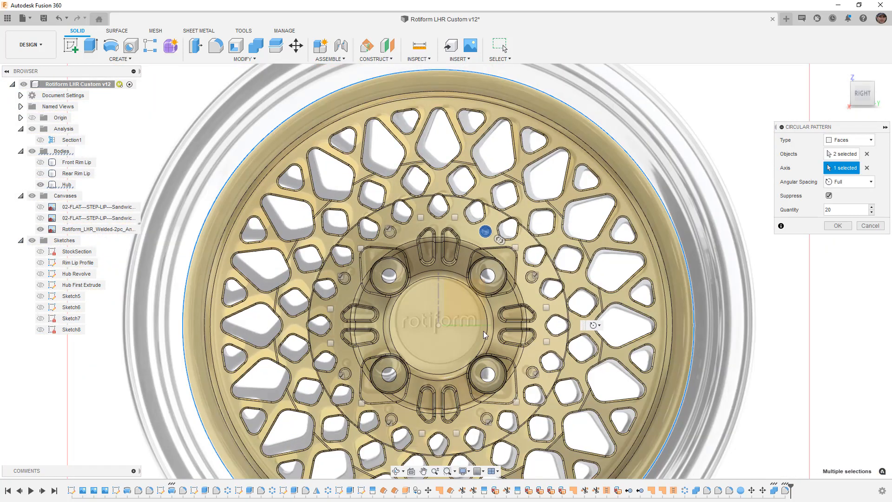
{"action": "middle_click_drag", "start_coordinate": [483, 332], "coordinate": [485, 271]}
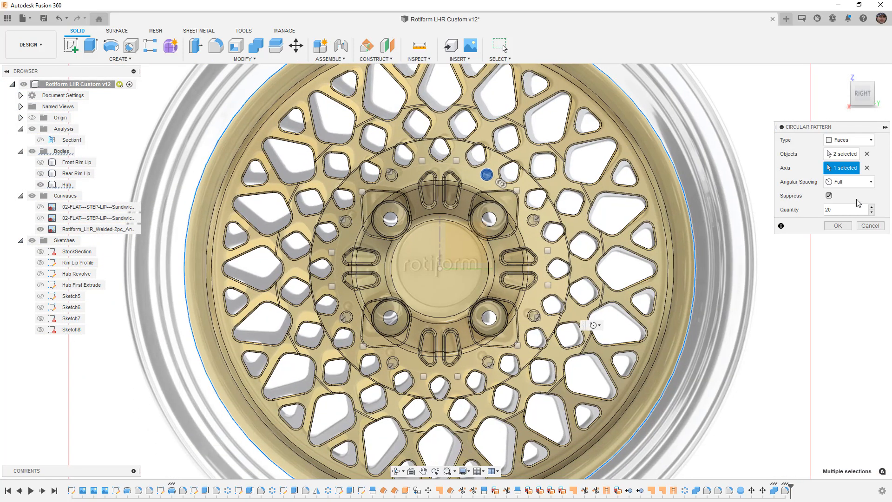
{"action": "left_click", "coordinate": [849, 224]}
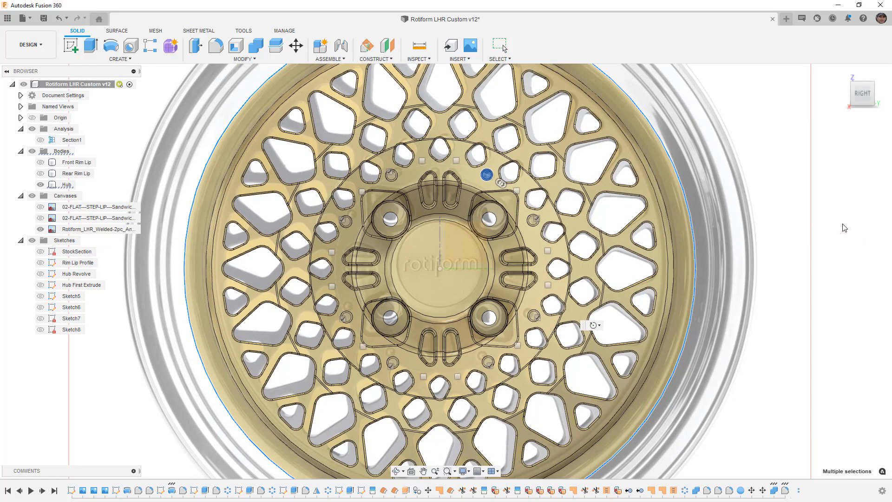
- Check the hub's finished dimple pattern against the wheel canvas in the straight right view and at an angle
{"action": "left_click", "coordinate": [528, 225]}
{"action": "mouse_move", "coordinate": [464, 252]}
{"action": "middle_mouse_down", "text": "shift"}
{"action": "mouse_move", "coordinate": [506, 246]}
{"action": "mouse_move", "coordinate": [440, 247]}
{"action": "mouse_move", "coordinate": [468, 245]}
{"action": "mouse_move", "coordinate": [468, 255]}
{"action": "middle_mouse_up", "text": "shift"}
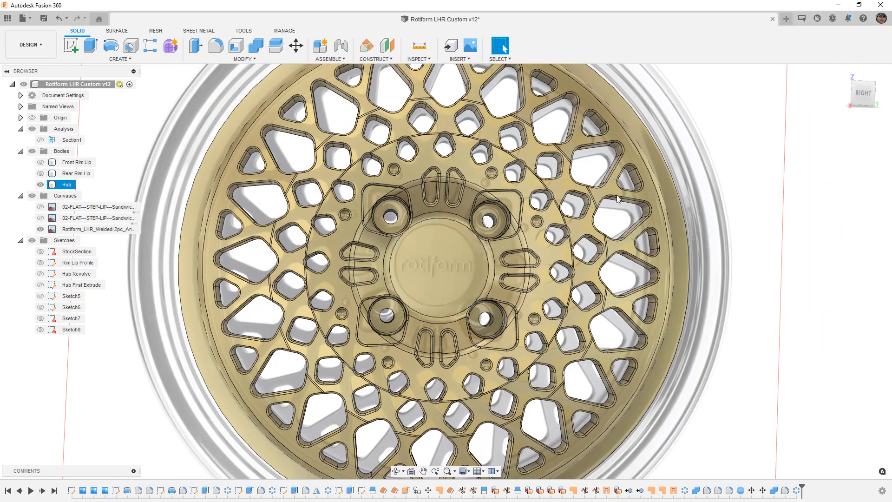
{"action": "left_click", "coordinate": [864, 93]}
{"action": "scroll", "coordinate": [493, 253], "scroll_direction": "down", "scroll_amount": 5}
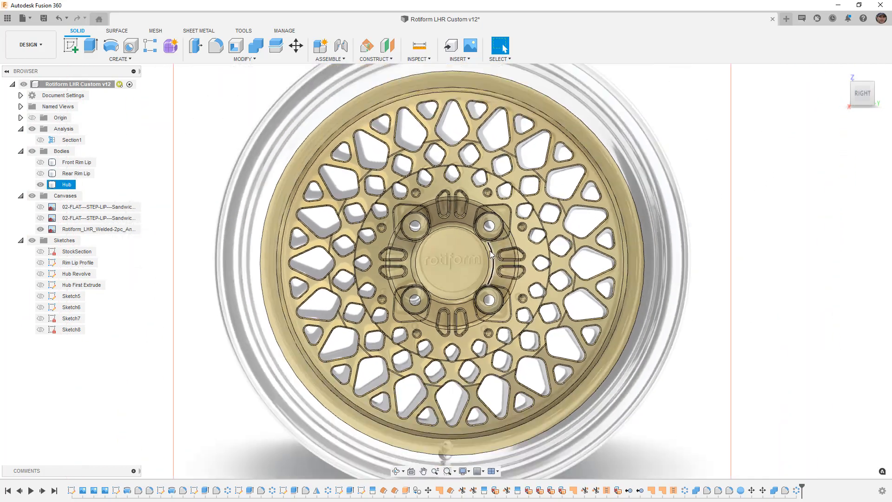
{"action": "middle_click_drag", "start_coordinate": [458, 254], "coordinate": [488, 255], "text": "shift"}
{"action": "left_click", "coordinate": [144, 200]}
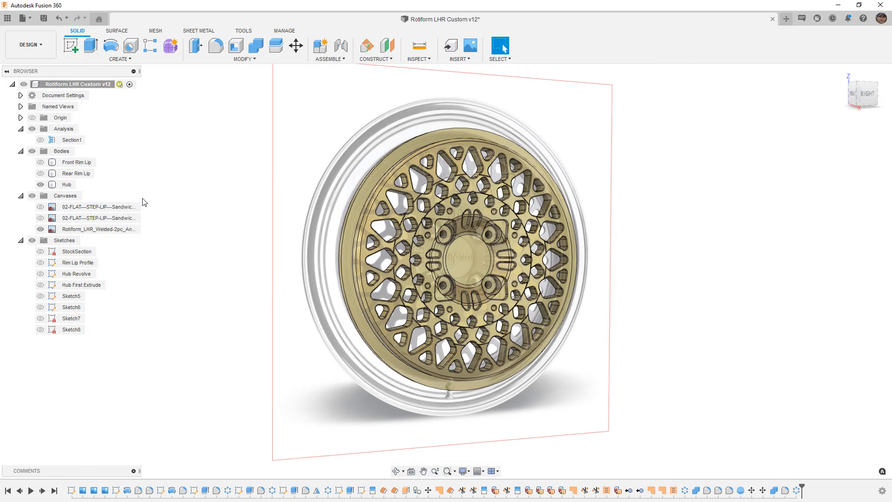
- Hide the Rotiform LHR canvas and show the Front Rim Lip and Rear Rim Lip bodies around the hub
{"action": "left_click", "coordinate": [41, 229]}
{"action": "left_click", "coordinate": [40, 162]}
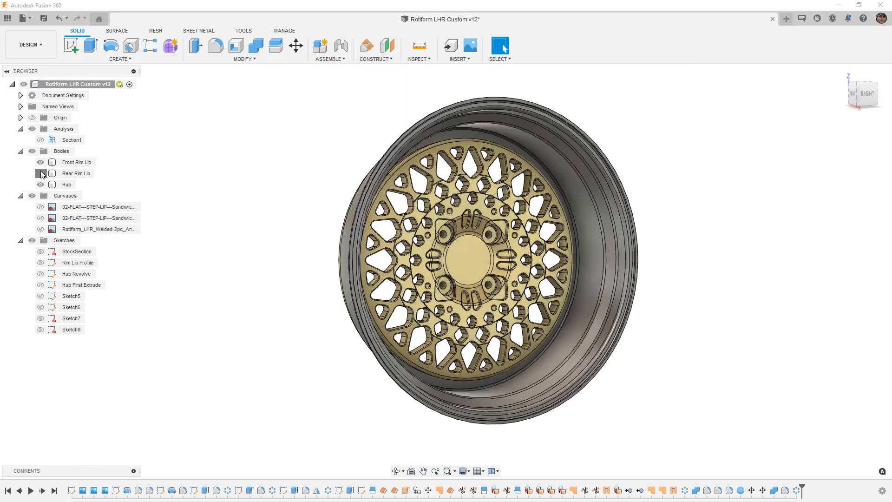
{"action": "left_click", "coordinate": [41, 174]}
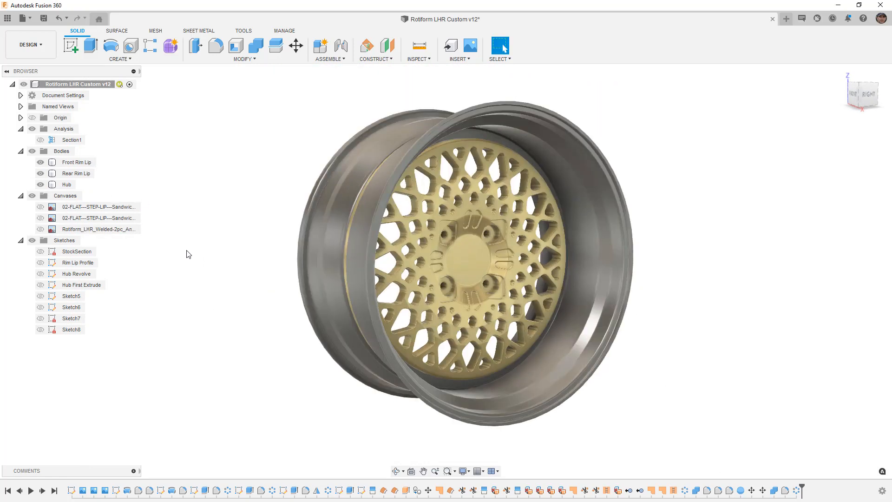
- Look over the complete wheel at an angle and save the design
{"action": "left_click", "coordinate": [431, 269]}
{"action": "mouse_move", "coordinate": [431, 270]}
{"action": "middle_mouse_down", "text": "shift"}
{"action": "mouse_move", "coordinate": [388, 261]}
{"action": "mouse_move", "coordinate": [416, 239]}
{"action": "mouse_move", "coordinate": [417, 265]}
{"action": "mouse_move", "coordinate": [433, 263]}
{"action": "mouse_move", "coordinate": [425, 267]}
{"action": "middle_mouse_up", "text": "shift"}
{"action": "left_click", "coordinate": [256, 143]}
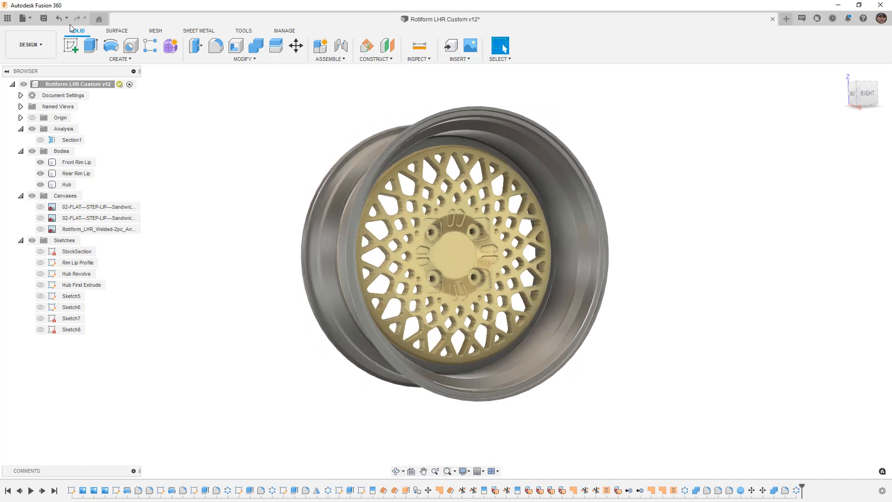
{"action": "left_click", "coordinate": [45, 19]}
{"action": "left_click", "coordinate": [442, 277]}
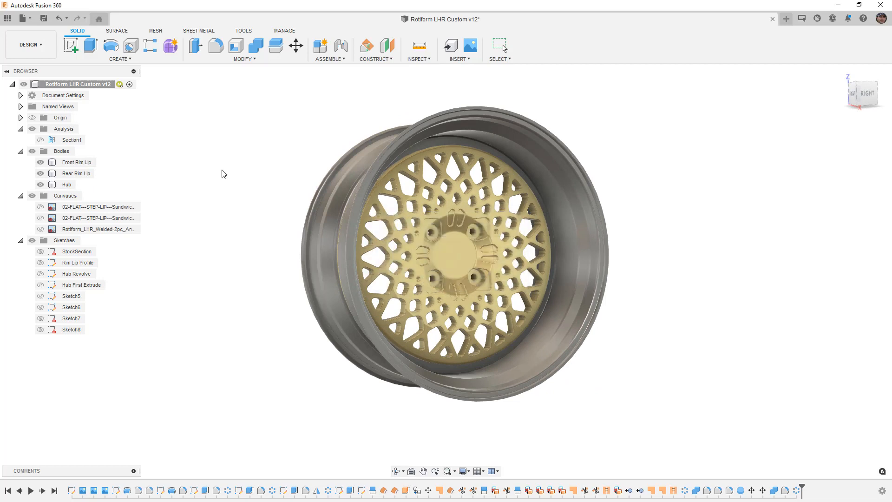